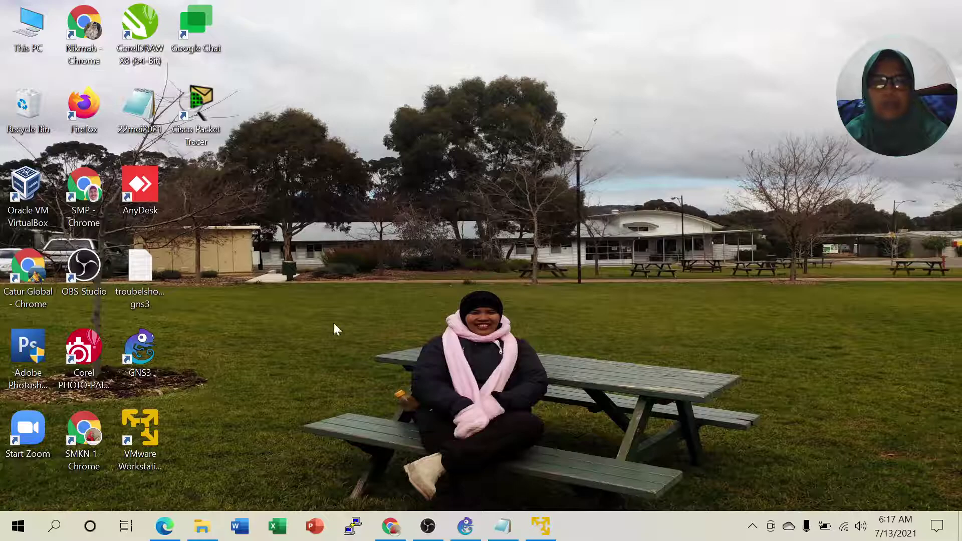
Bring back the Lab 3.2 Multi Area PDF and highlight its OSPF Multi Area title.
{"action": "left_click", "coordinate": [164, 526]}
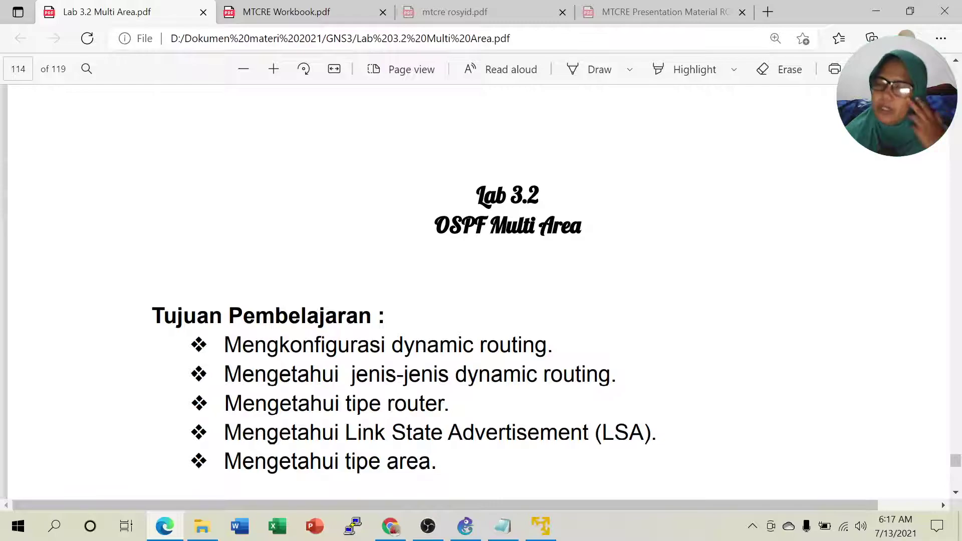
{"action": "left_click_drag", "start_coordinate": [435, 226], "coordinate": [576, 242]}
{"action": "left_click", "coordinate": [576, 245]}
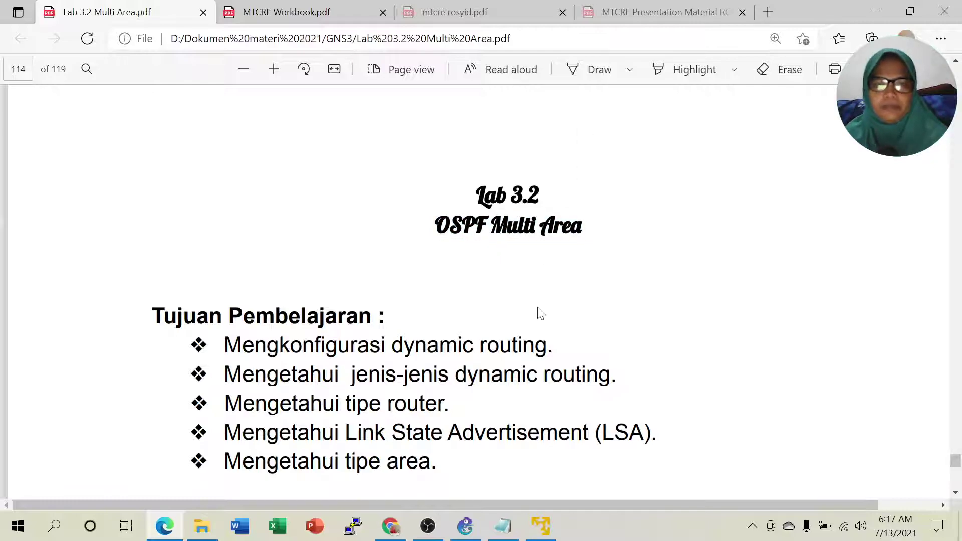
{"action": "scroll", "coordinate": [540, 314], "scroll_direction": "down", "scroll_amount": 1}
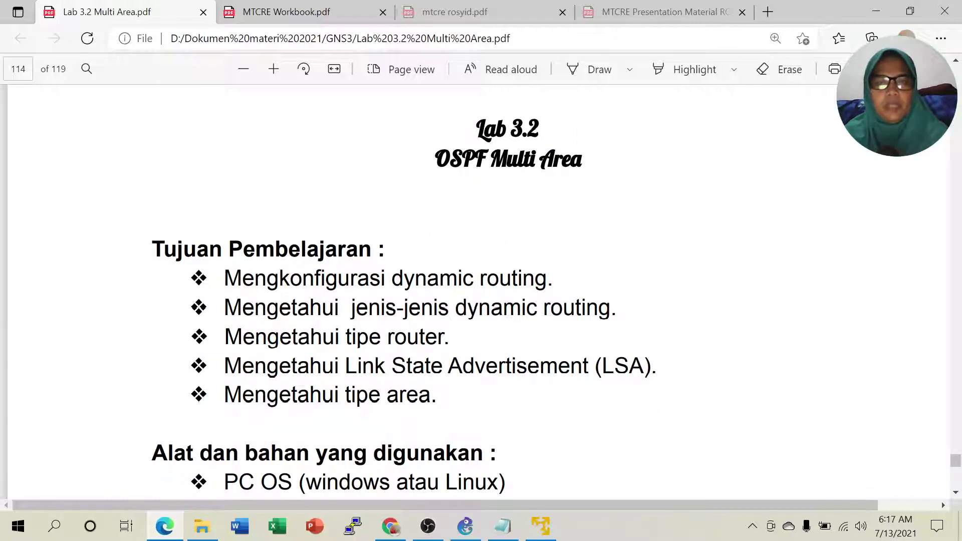
{"action": "scroll", "coordinate": [481, 291], "scroll_direction": "down", "scroll_amount": 1}
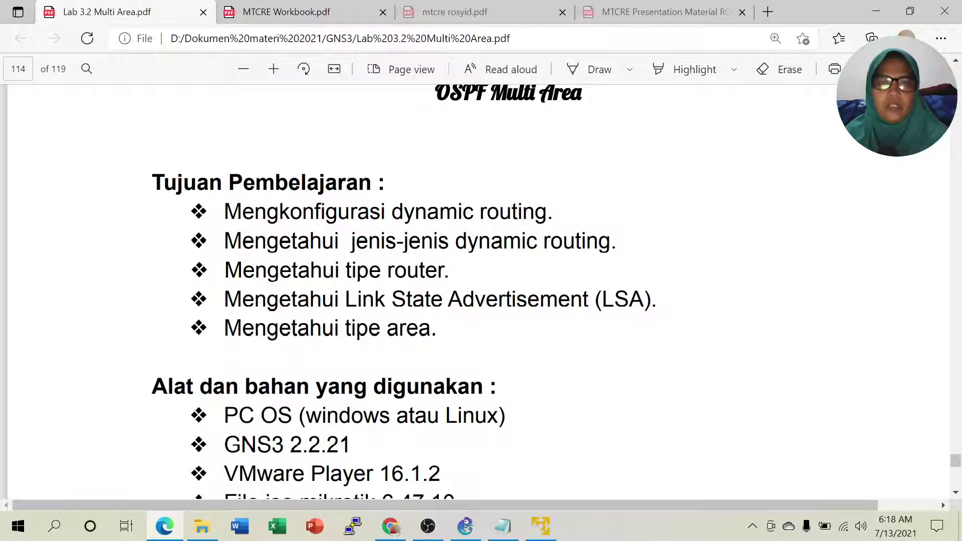
Highlight the dynamic routing, jenis-jenis dynamic routing and tipe router learning objectives.
{"action": "left_click_drag", "start_coordinate": [393, 211], "coordinate": [531, 219]}
{"action": "scroll", "coordinate": [472, 187], "scroll_direction": "up", "scroll_amount": 2}
{"action": "left_click_drag", "start_coordinate": [435, 159], "coordinate": [506, 161]}
{"action": "left_click_drag", "start_coordinate": [352, 307], "coordinate": [599, 307]}
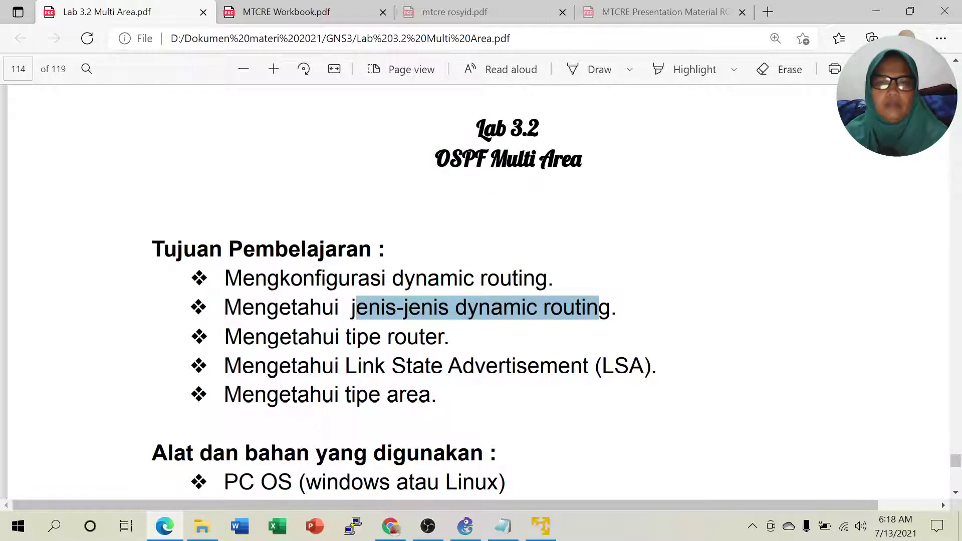
{"action": "left_click", "coordinate": [566, 319]}
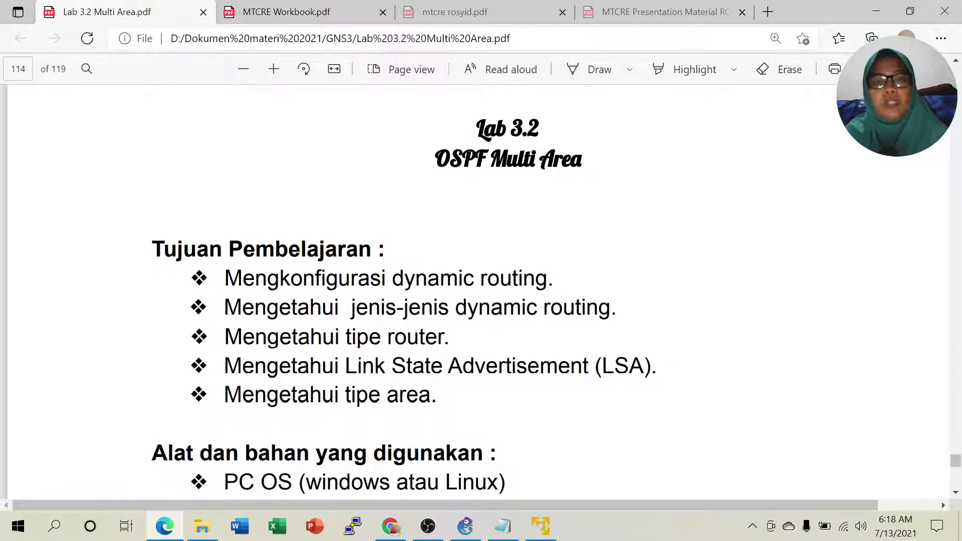
{"action": "left_click_drag", "start_coordinate": [344, 336], "coordinate": [450, 336]}
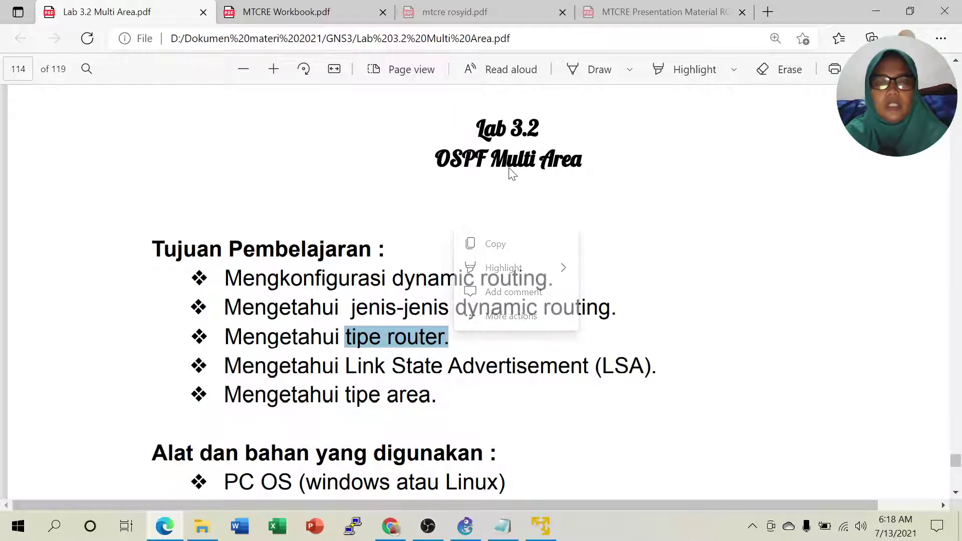
{"action": "left_click", "coordinate": [499, 343]}
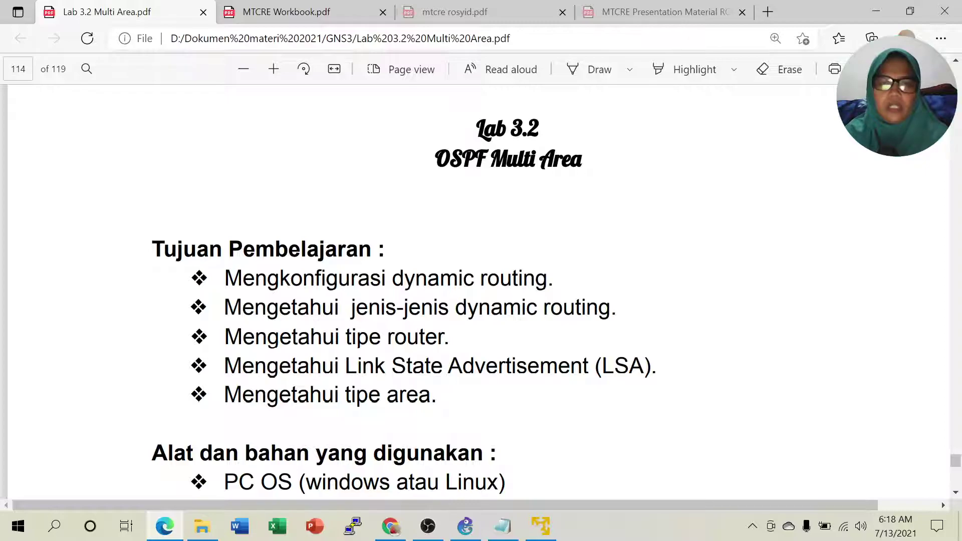
Highlight the Link State Advertisement (LSA) and tipe area objectives.
{"action": "left_click_drag", "start_coordinate": [516, 366], "coordinate": [575, 367]}
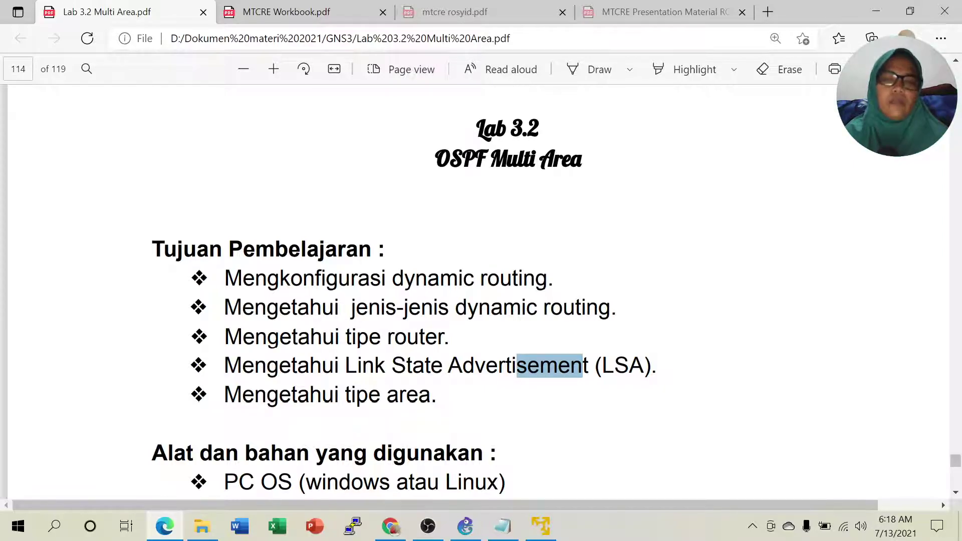
{"action": "key", "text": "Escape"}
{"action": "left_click_drag", "start_coordinate": [507, 366], "coordinate": [645, 365]}
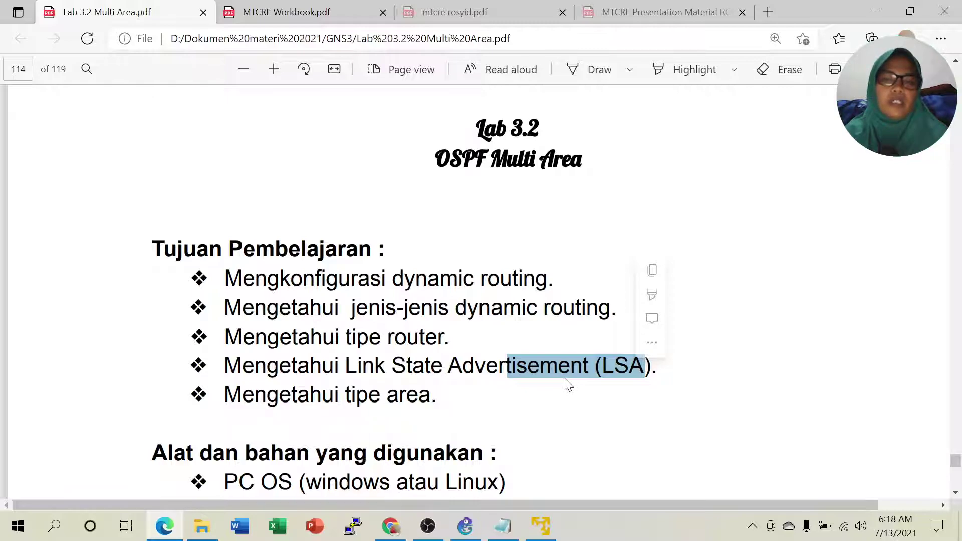
{"action": "left_click", "coordinate": [576, 367]}
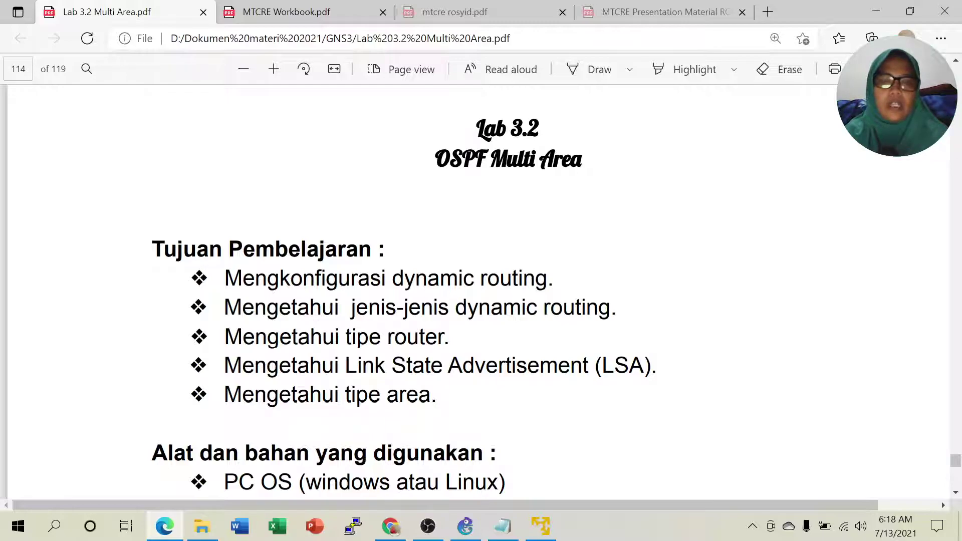
{"action": "left_click_drag", "start_coordinate": [344, 396], "coordinate": [430, 401]}
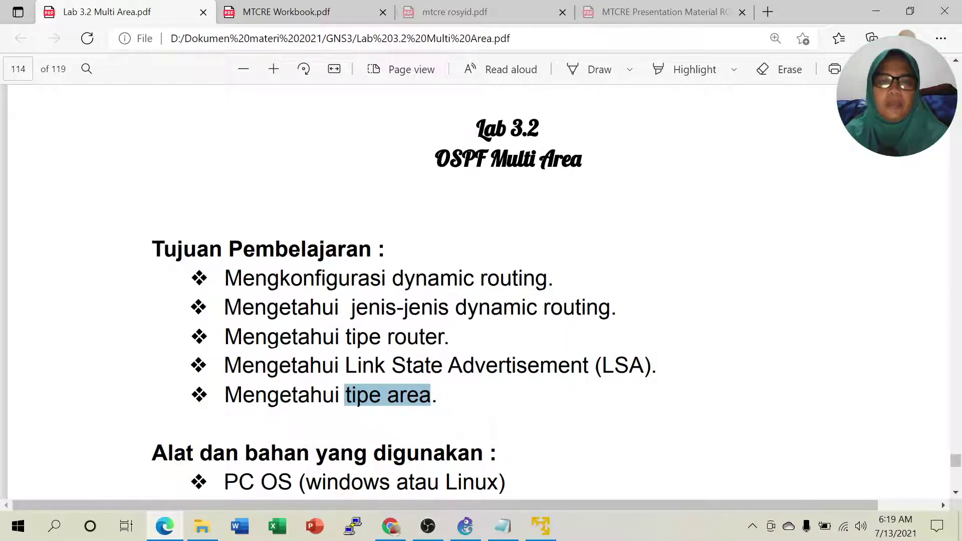
{"action": "left_click", "coordinate": [488, 425]}
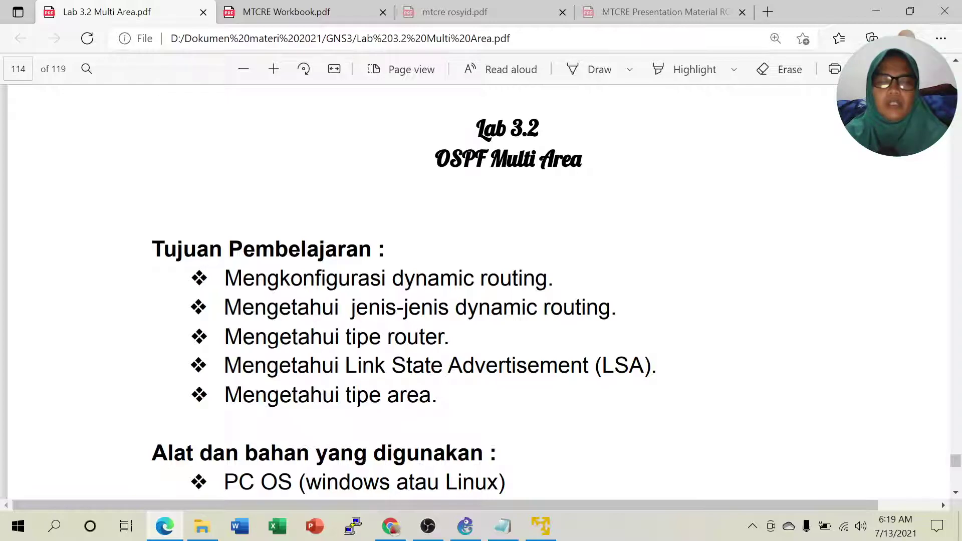
Scroll the PDF down to the topology diagram, then bring up the 'materi multi area' notes.
{"action": "left_click_drag", "start_coordinate": [387, 396], "coordinate": [437, 396]}
{"action": "scroll", "coordinate": [437, 396], "scroll_direction": "down", "scroll_amount": 3}
{"action": "scroll", "coordinate": [481, 291], "scroll_direction": "down", "scroll_amount": 7}
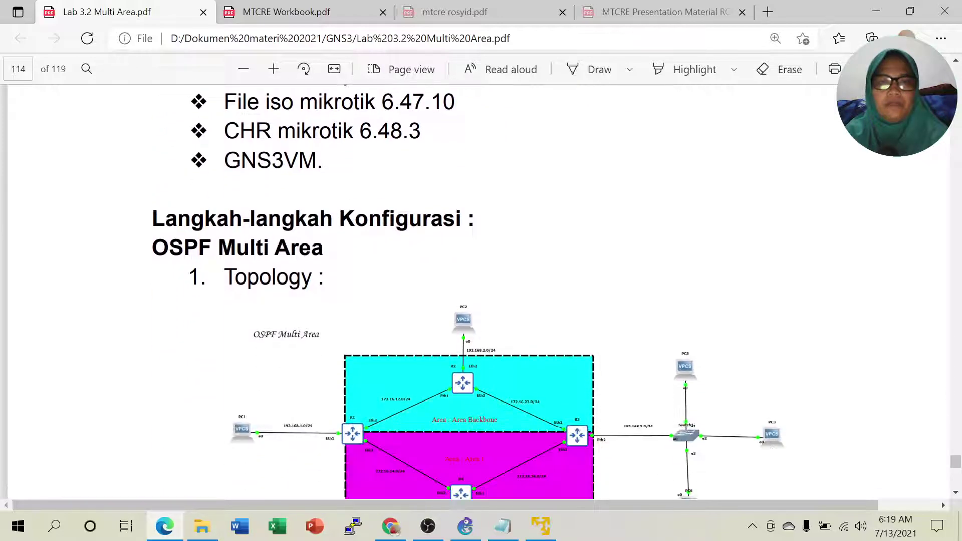
{"action": "scroll", "coordinate": [481, 290], "scroll_direction": "down", "scroll_amount": 4}
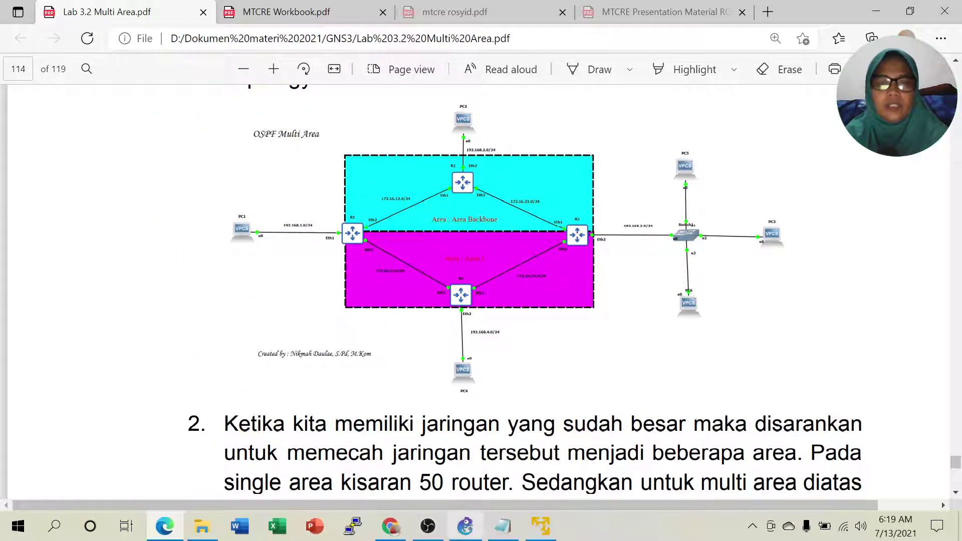
{"action": "left_click", "coordinate": [502, 526]}
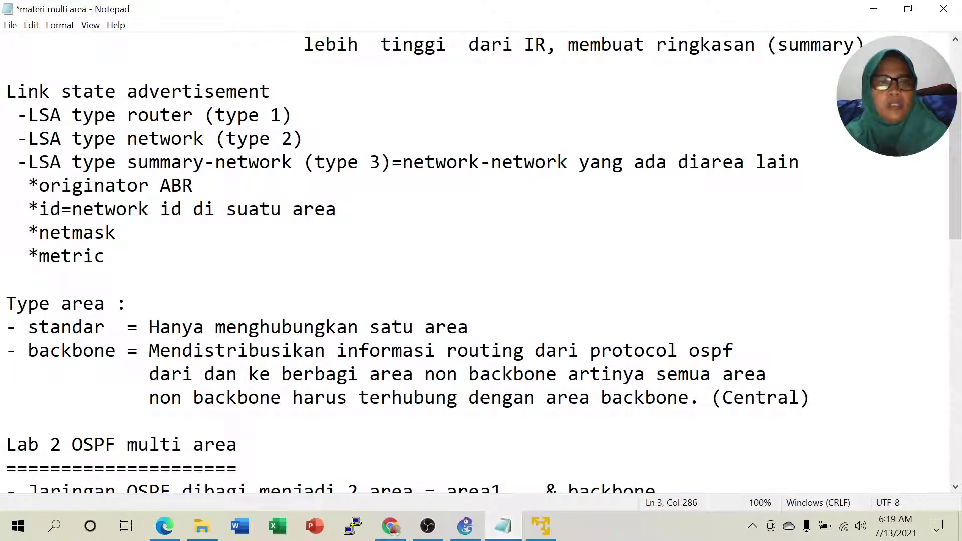
{"action": "scroll", "coordinate": [481, 250], "scroll_direction": "up", "scroll_amount": 2}
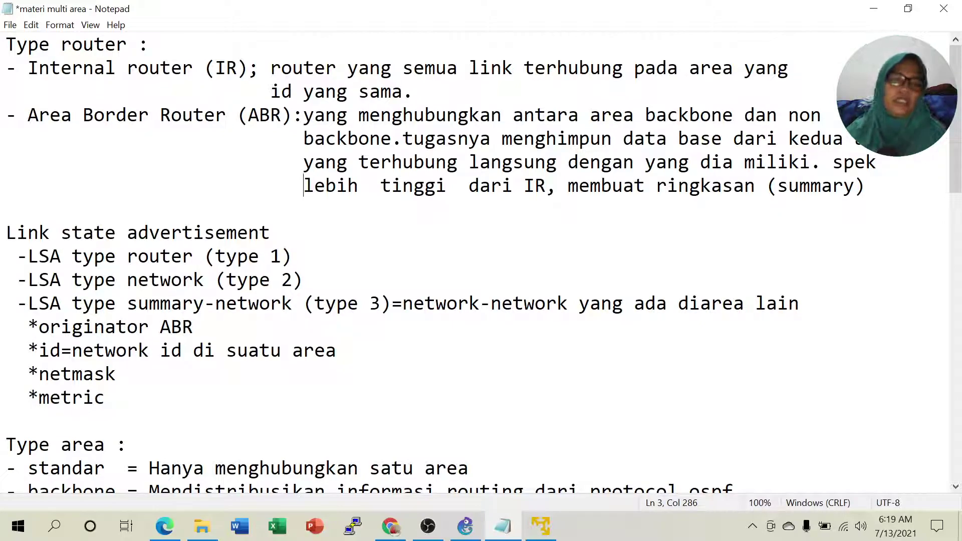
{"action": "left_click_drag", "start_coordinate": [28, 116], "coordinate": [282, 118]}
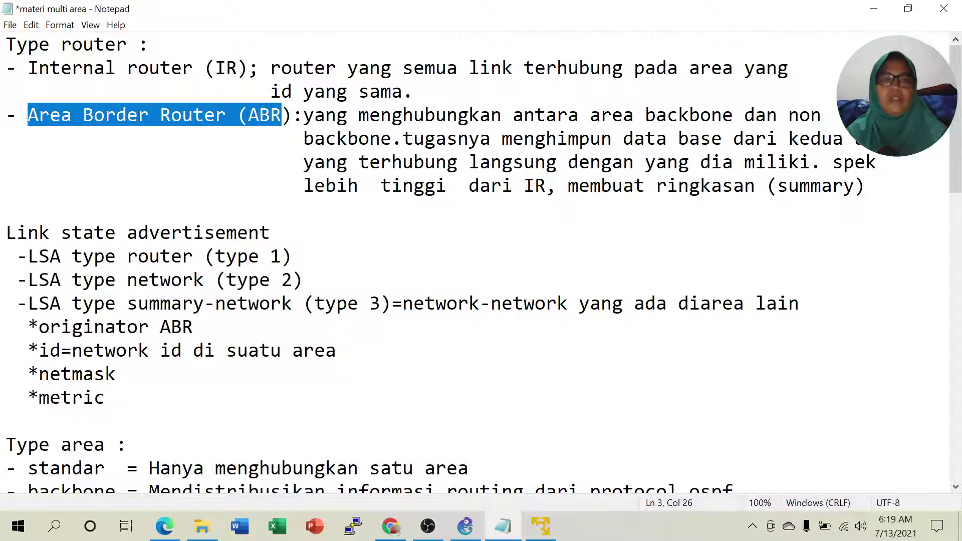
{"action": "left_click", "coordinate": [62, 91]}
{"action": "left_click_drag", "start_coordinate": [28, 67], "coordinate": [239, 70]}
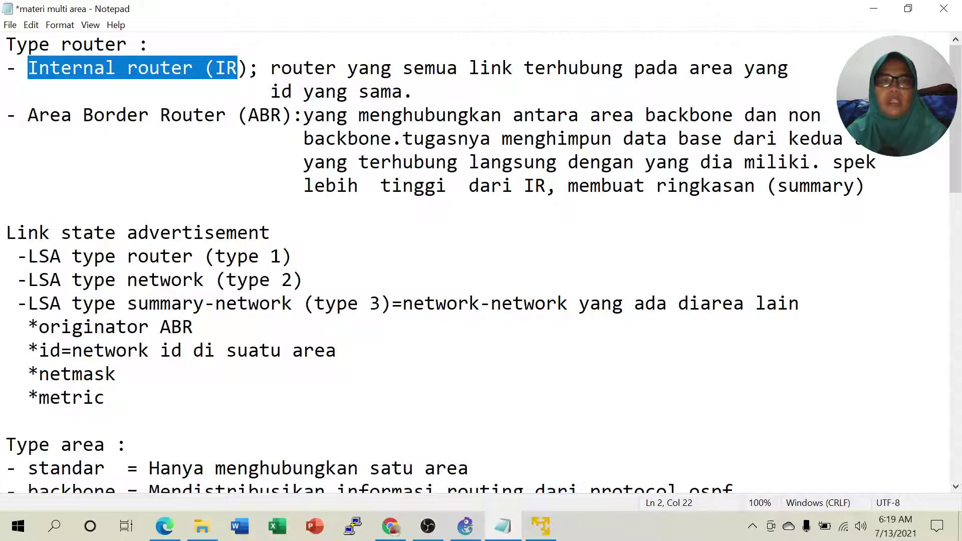
{"action": "left_click", "coordinate": [226, 68]}
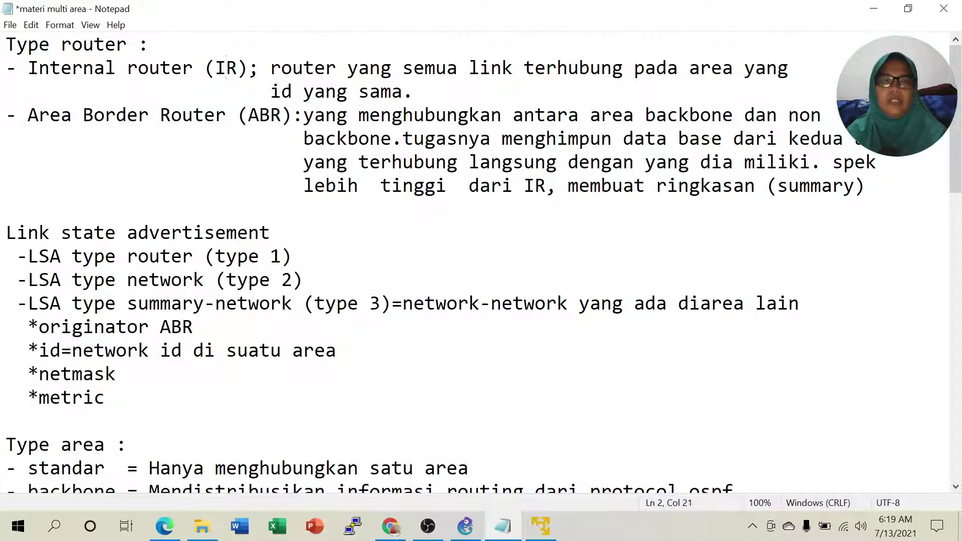
{"action": "left_click_drag", "start_coordinate": [29, 69], "coordinate": [249, 69]}
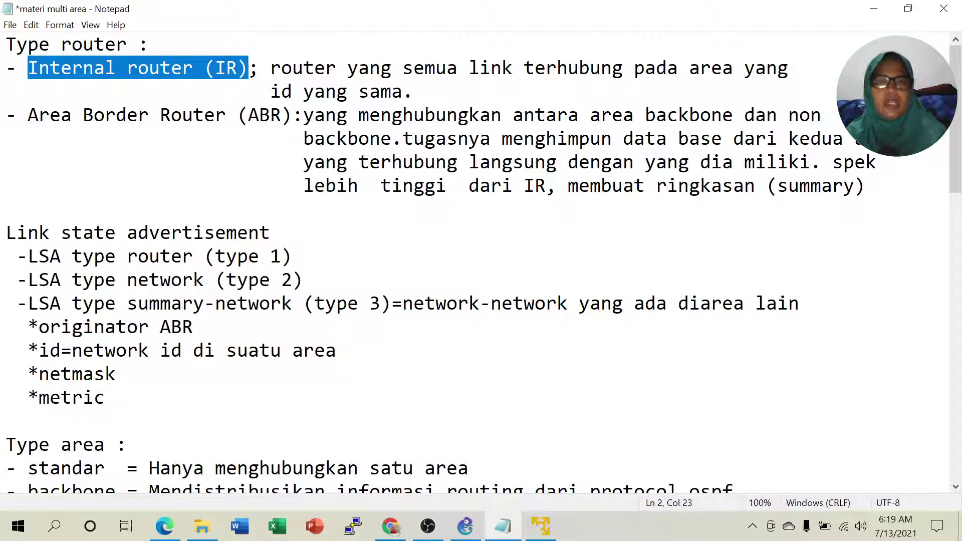
{"action": "left_click", "coordinate": [71, 116]}
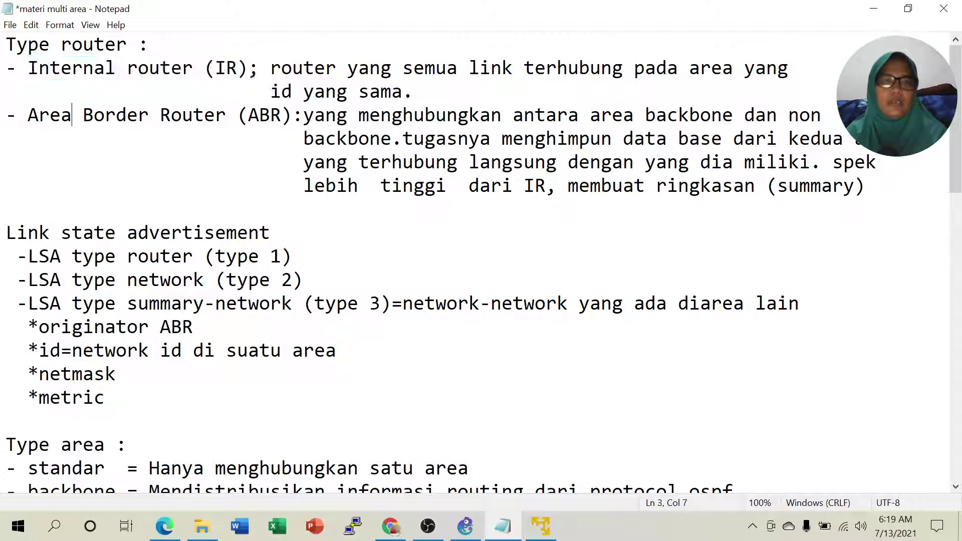
{"action": "left_click_drag", "start_coordinate": [28, 115], "coordinate": [260, 116]}
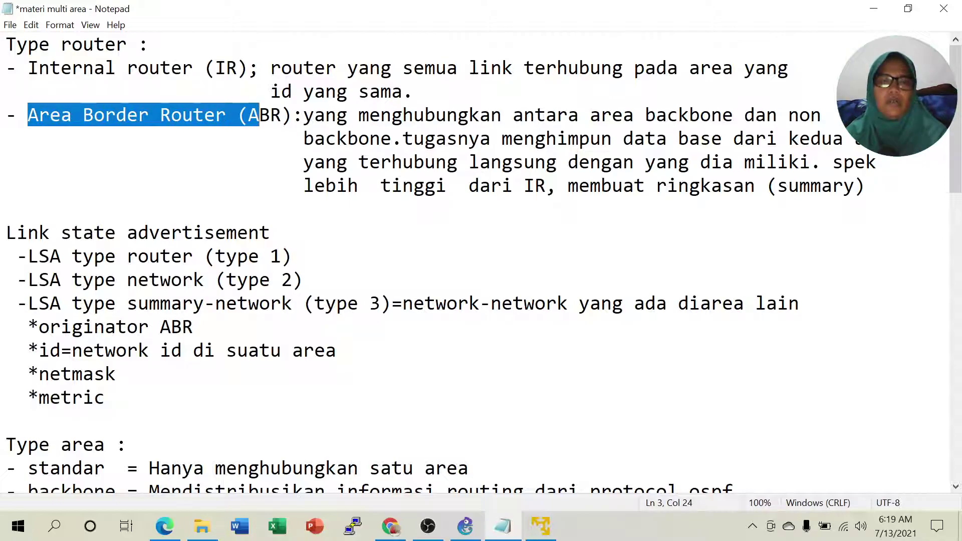
{"action": "left_click_drag", "start_coordinate": [601, 115], "coordinate": [690, 115]}
{"action": "left_click_drag", "start_coordinate": [403, 162], "coordinate": [690, 138]}
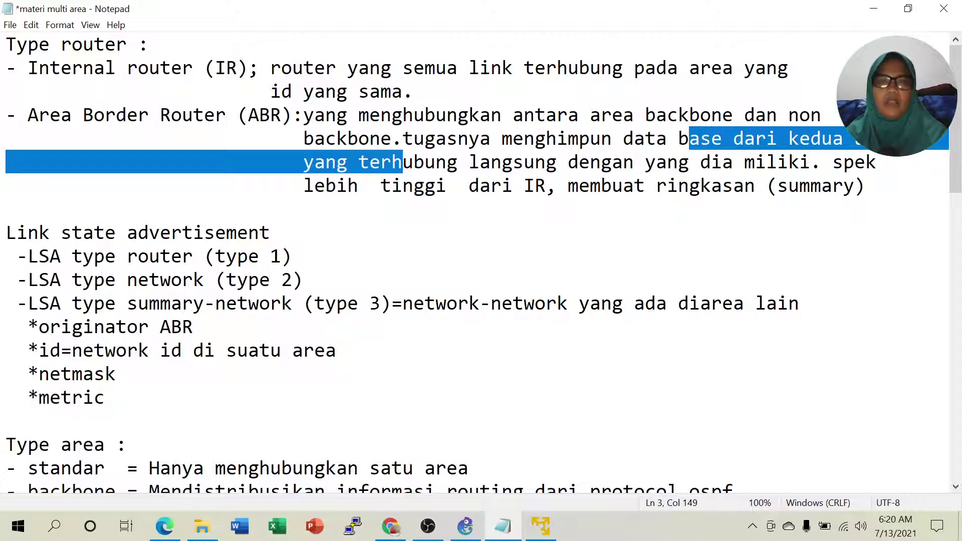
{"action": "left_click", "coordinate": [458, 162]}
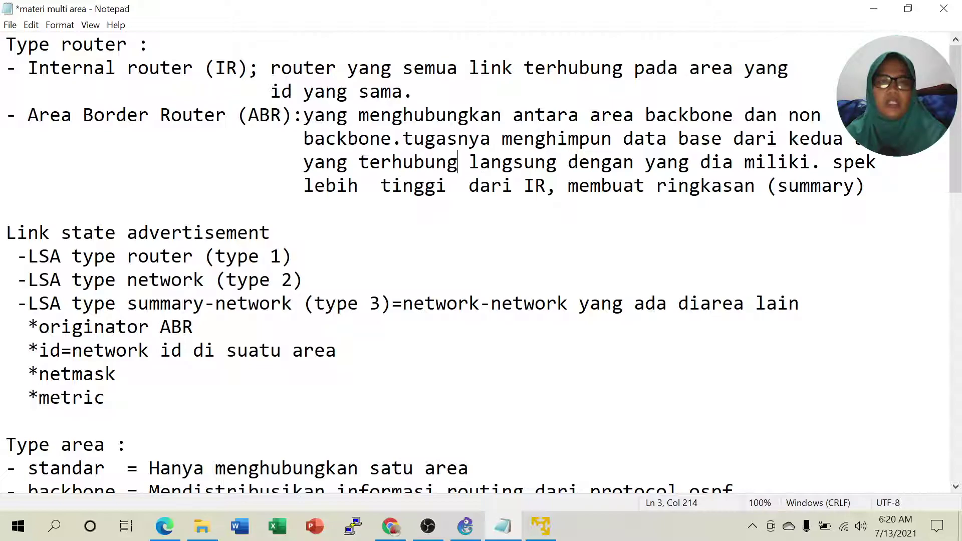
{"action": "left_click_drag", "start_coordinate": [38, 114], "coordinate": [282, 115]}
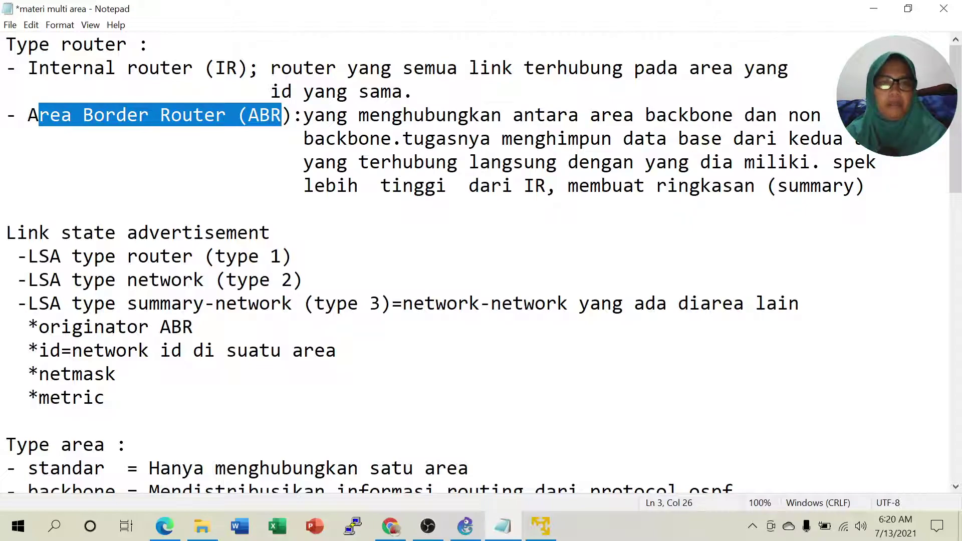
{"action": "scroll", "coordinate": [476, 261], "scroll_direction": "down", "scroll_amount": 2}
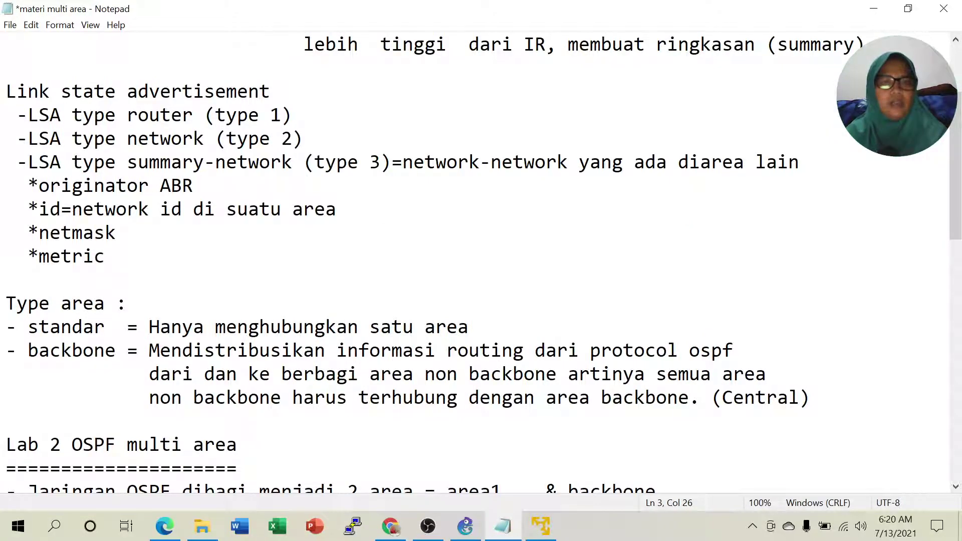
{"action": "left_click_drag", "start_coordinate": [325, 162], "coordinate": [392, 162]}
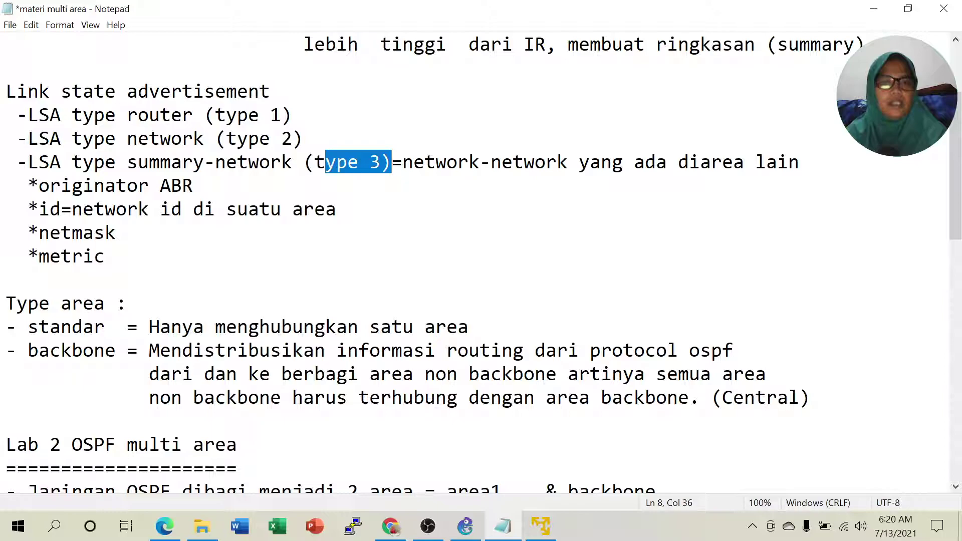
{"action": "left_click_drag", "start_coordinate": [216, 115], "coordinate": [282, 115]}
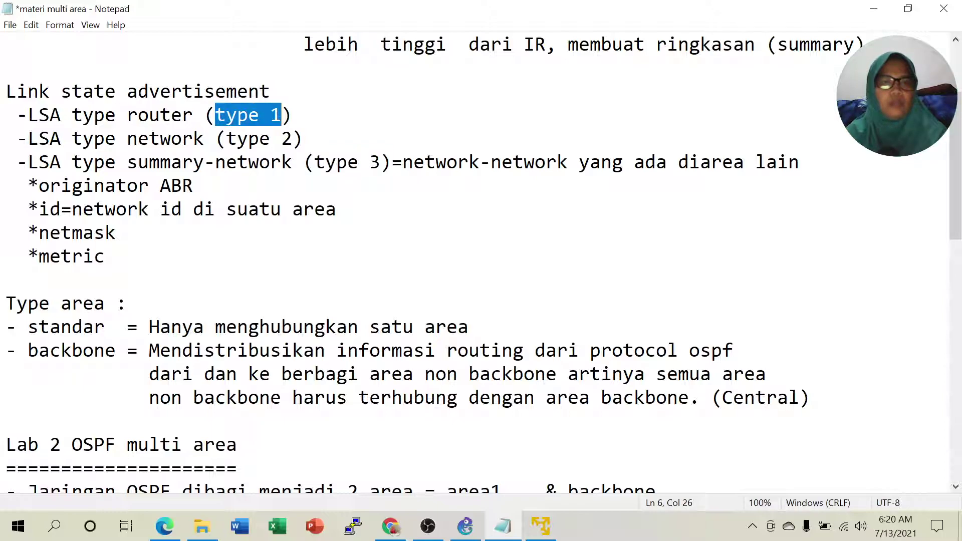
{"action": "left_click_drag", "start_coordinate": [227, 138], "coordinate": [369, 162]}
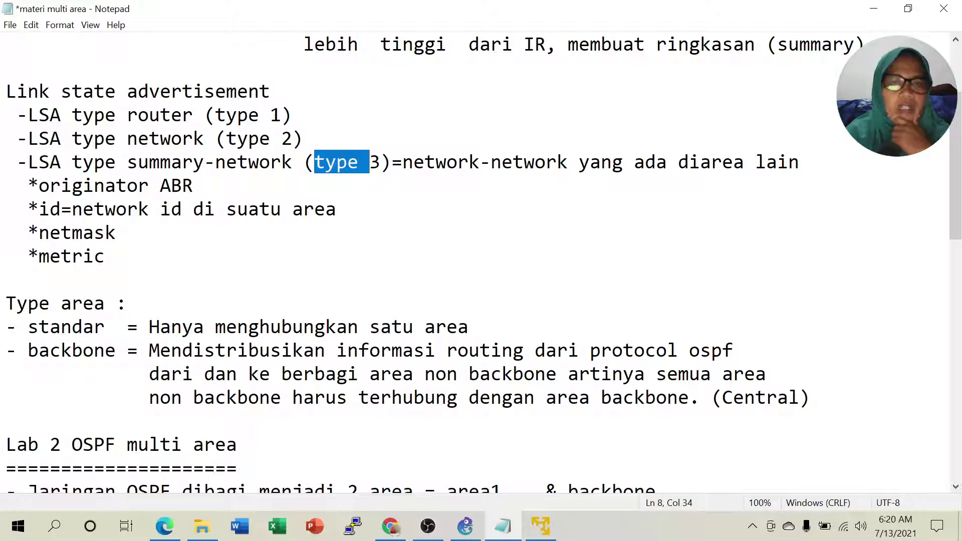
{"action": "left_click", "coordinate": [204, 162]}
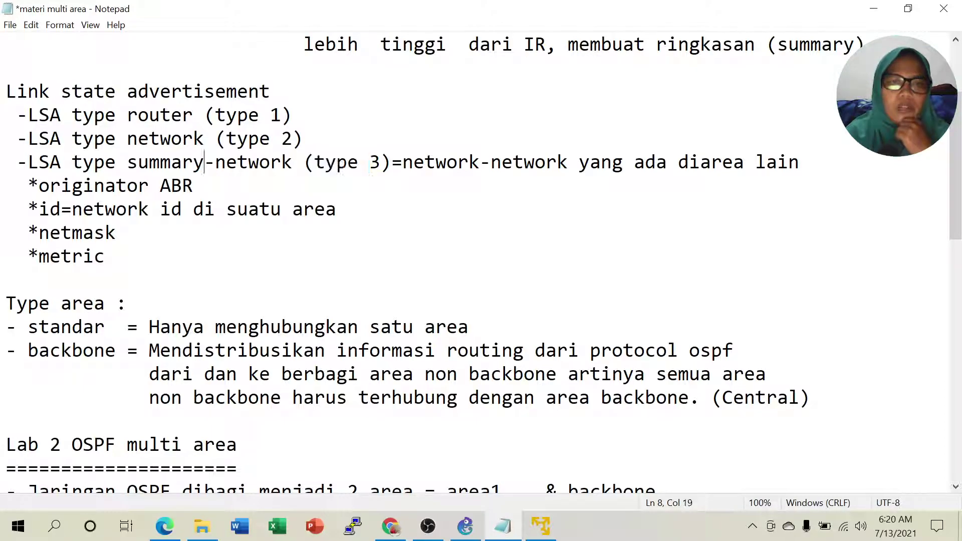
{"action": "left_click_drag", "start_coordinate": [127, 163], "coordinate": [282, 163]}
{"action": "left_click", "coordinate": [249, 162]}
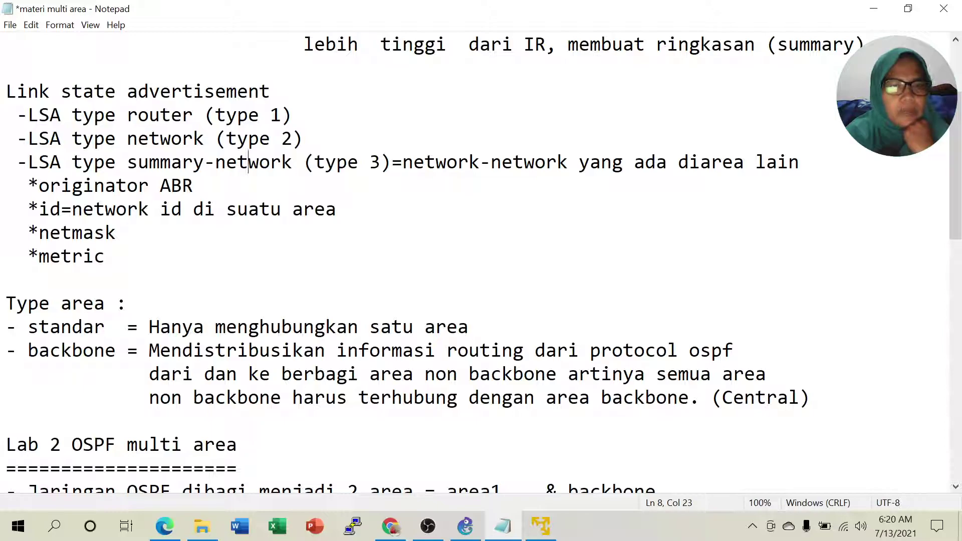
{"action": "double_click", "coordinate": [334, 163]}
{"action": "left_click_drag", "start_coordinate": [357, 163], "coordinate": [380, 163]}
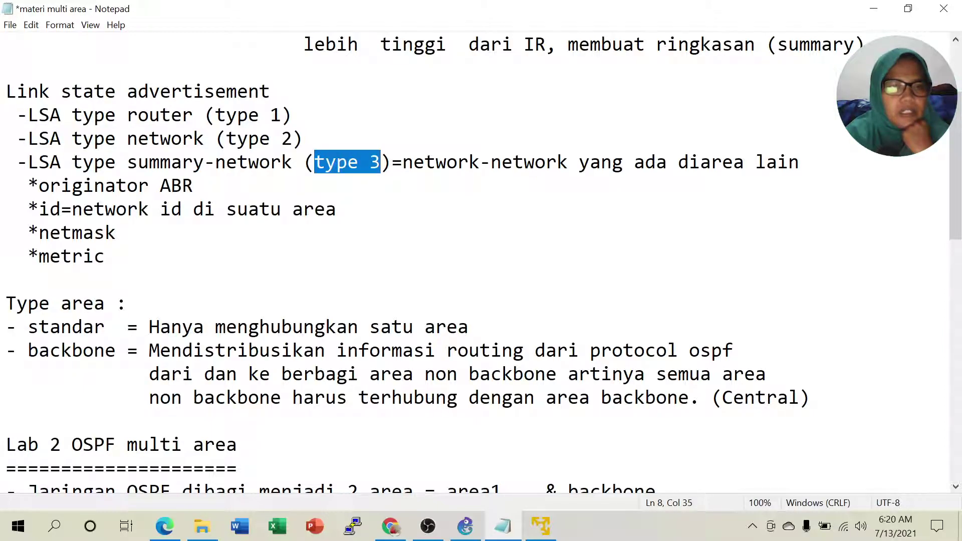
{"action": "left_click", "coordinate": [128, 209]}
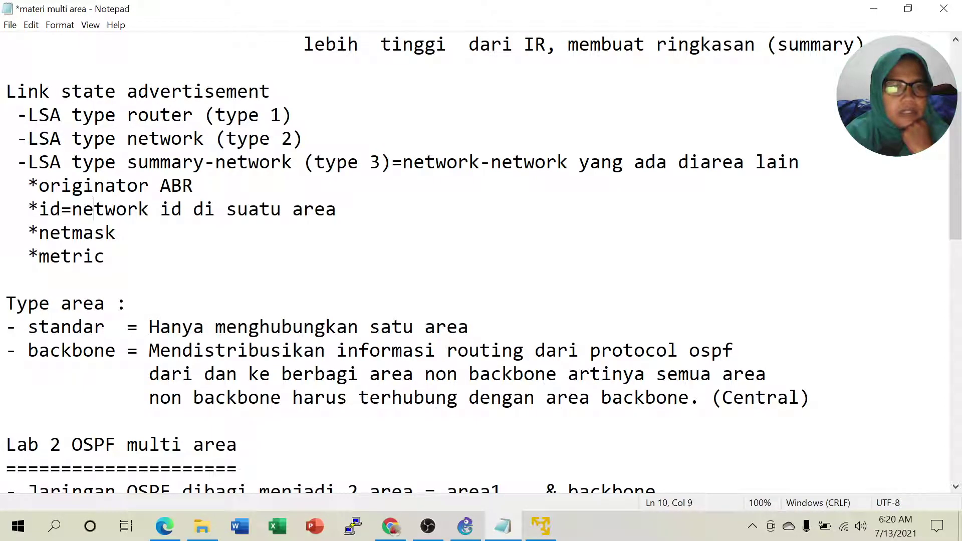
{"action": "left_click_drag", "start_coordinate": [39, 186], "coordinate": [194, 185]}
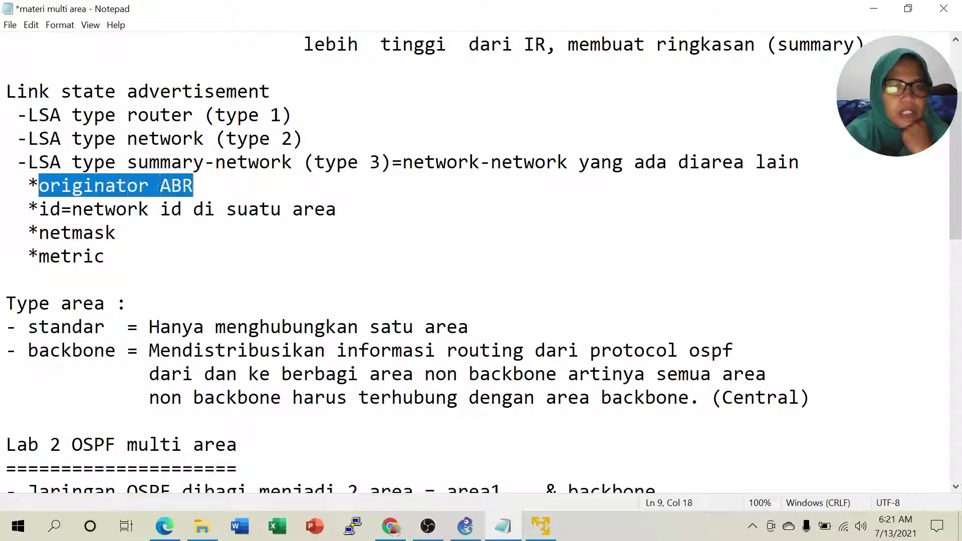
{"action": "left_click_drag", "start_coordinate": [39, 209], "coordinate": [337, 209]}
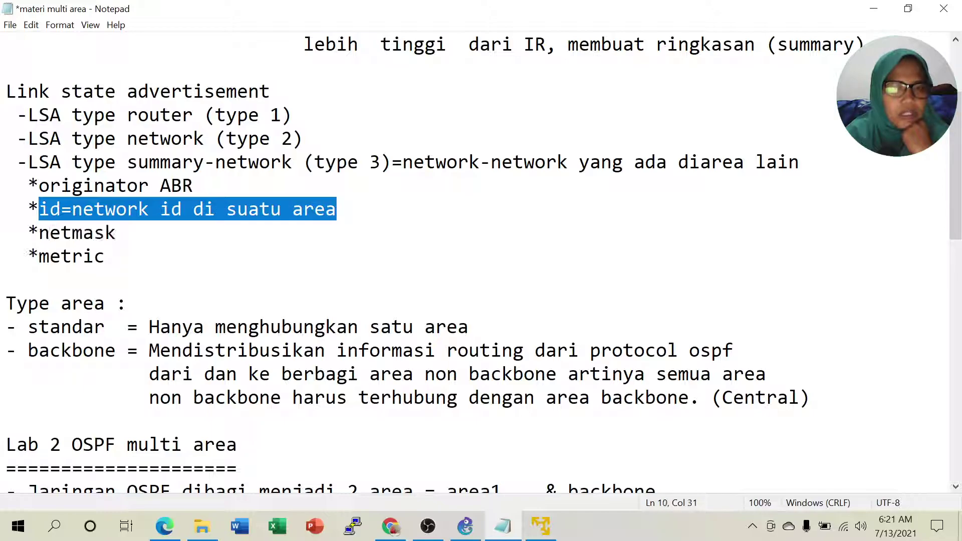
{"action": "left_click_drag", "start_coordinate": [39, 232], "coordinate": [105, 232]}
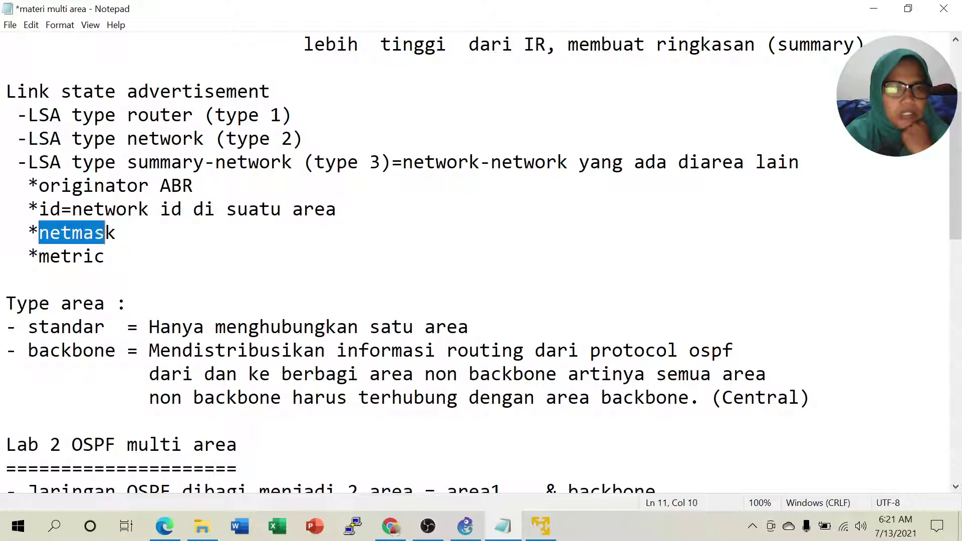
{"action": "left_click_drag", "start_coordinate": [49, 256], "coordinate": [105, 256]}
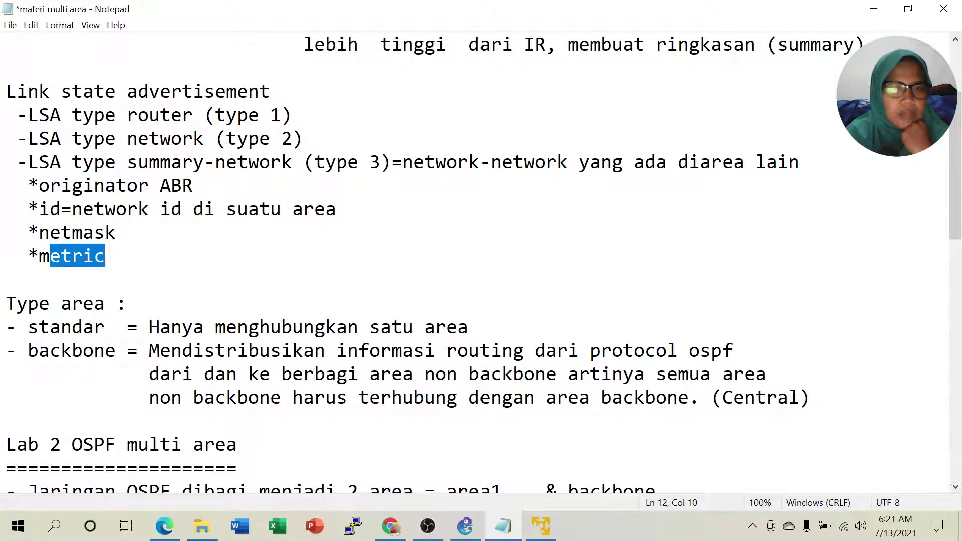
{"action": "left_click_drag", "start_coordinate": [237, 138], "coordinate": [294, 138]}
{"action": "left_click", "coordinate": [72, 256]}
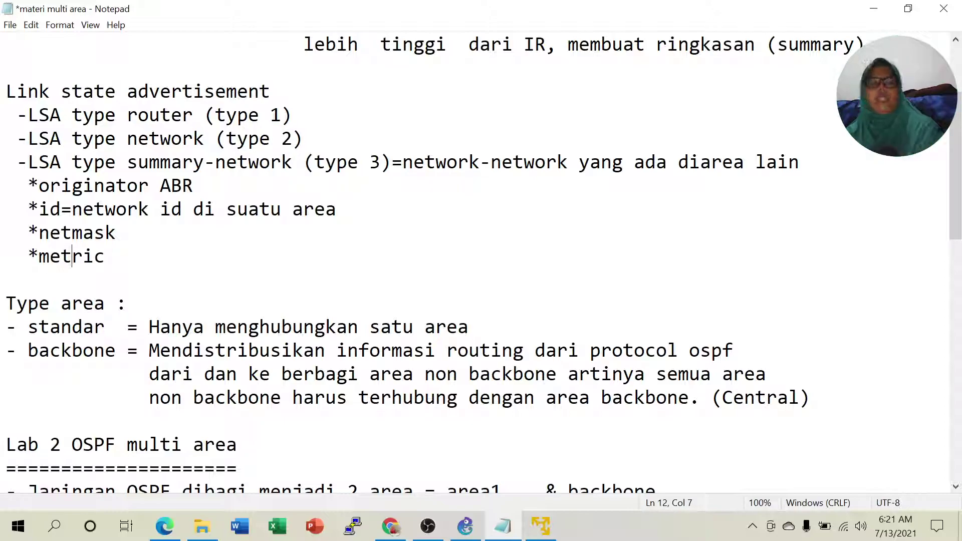
Highlight the standar area definition and the word Mendistribusikan in the notes.
{"action": "scroll", "coordinate": [475, 260], "scroll_direction": "down", "scroll_amount": 2}
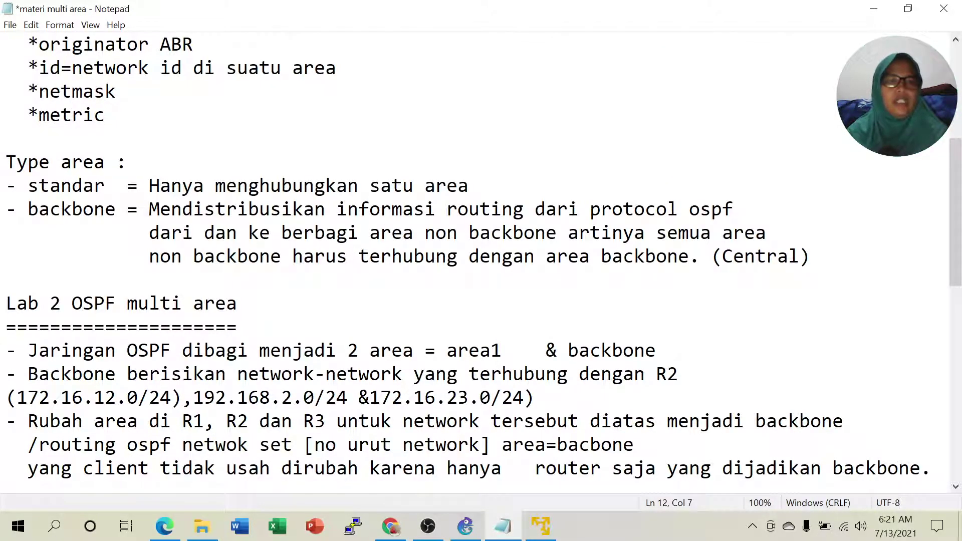
{"action": "left_click_drag", "start_coordinate": [159, 186], "coordinate": [469, 186]}
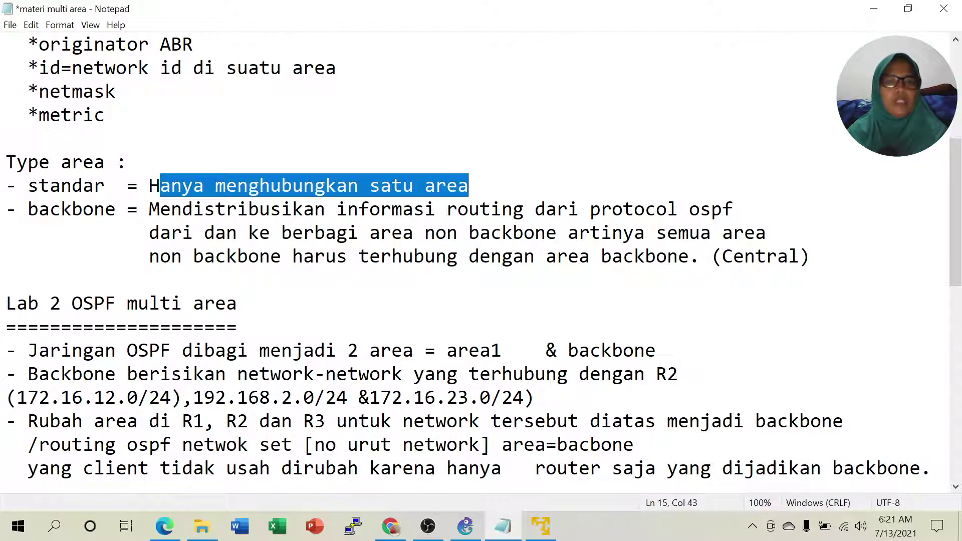
{"action": "left_click", "coordinate": [105, 210]}
{"action": "left_click_drag", "start_coordinate": [149, 210], "coordinate": [325, 210]}
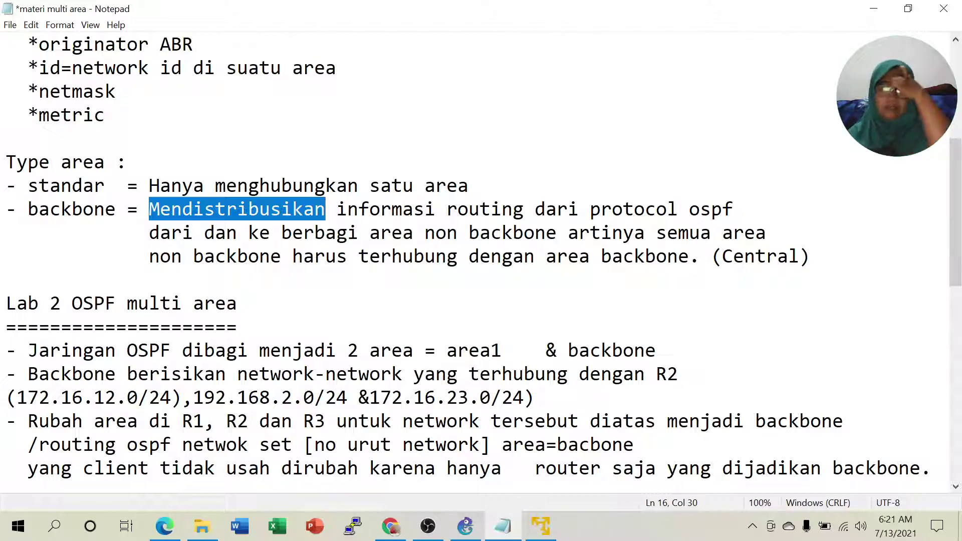
{"action": "left_click", "coordinate": [171, 209]}
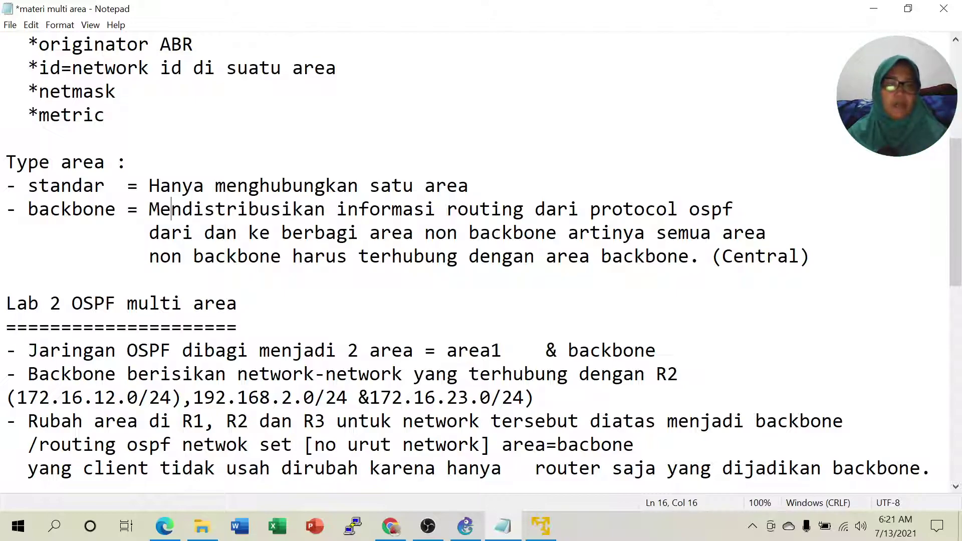
Highlight the backbone area definition lines, including the word Central.
{"action": "left_click_drag", "start_coordinate": [148, 208], "coordinate": [600, 209]}
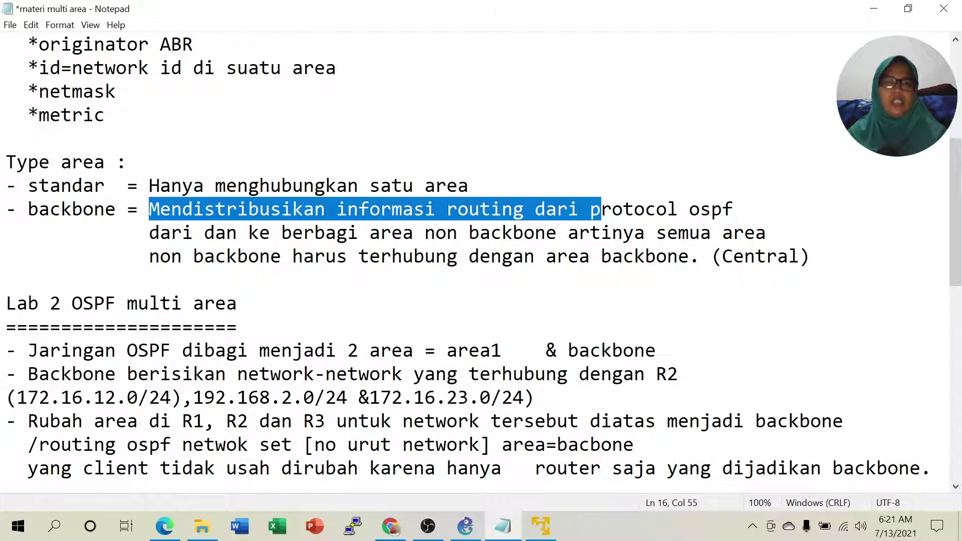
{"action": "left_click", "coordinate": [513, 233]}
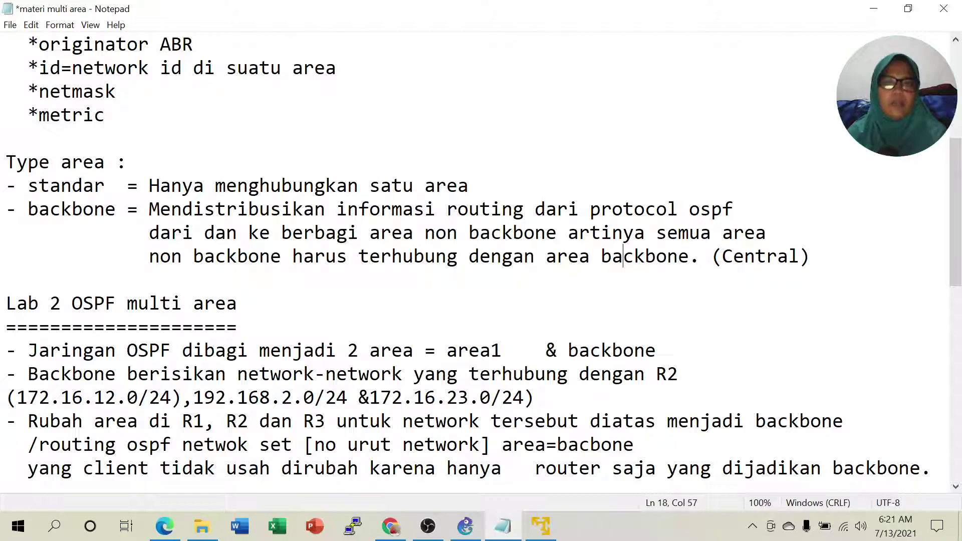
{"action": "left_click_drag", "start_coordinate": [722, 256], "coordinate": [789, 257]}
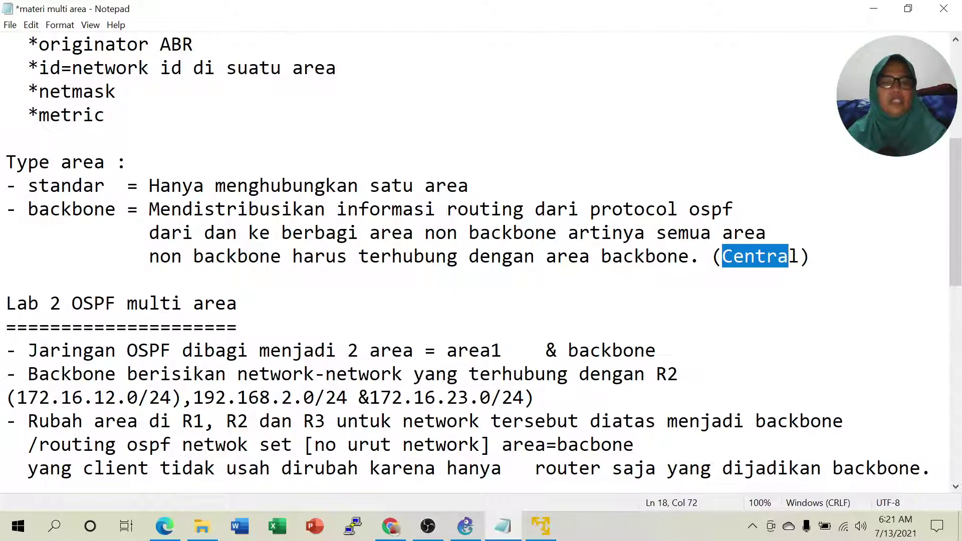
{"action": "left_click", "coordinate": [281, 257]}
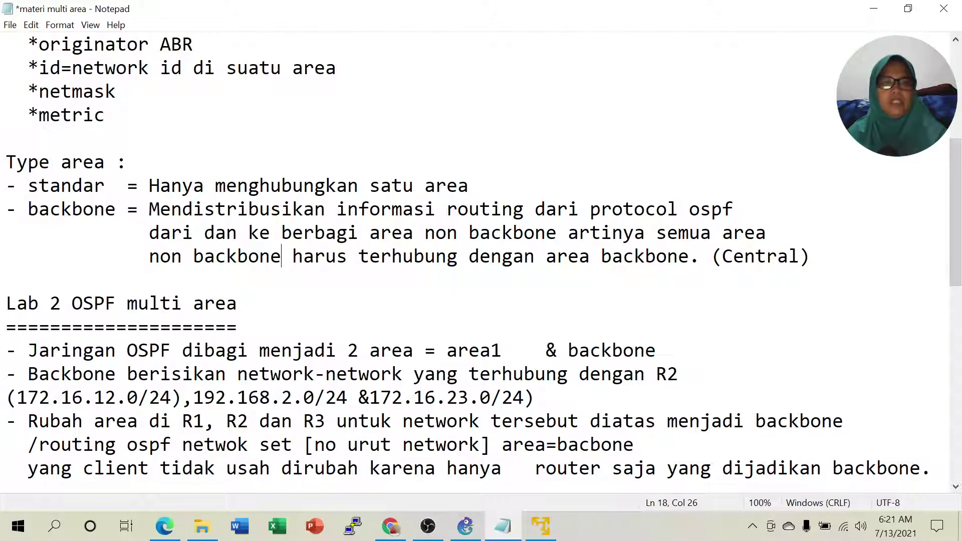
{"action": "left_click_drag", "start_coordinate": [50, 209], "coordinate": [700, 209]}
{"action": "left_click", "coordinate": [149, 209]}
{"action": "left_click", "coordinate": [458, 256]}
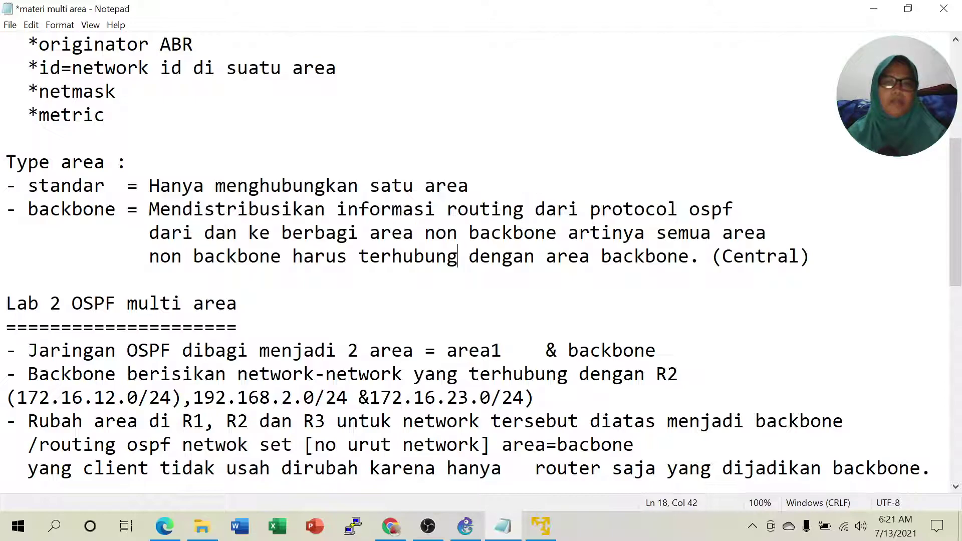
Highlight the start of the backbone definition again, then minimize Notepad to reveal the PDF.
{"action": "scroll", "coordinate": [475, 260], "scroll_direction": "up", "scroll_amount": 3}
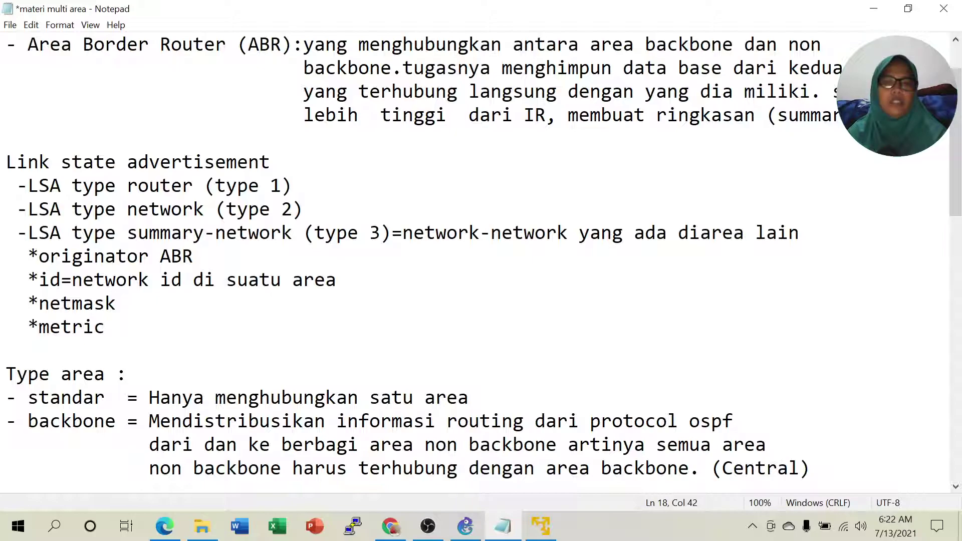
{"action": "scroll", "coordinate": [155, 195], "scroll_direction": "down", "scroll_amount": 1}
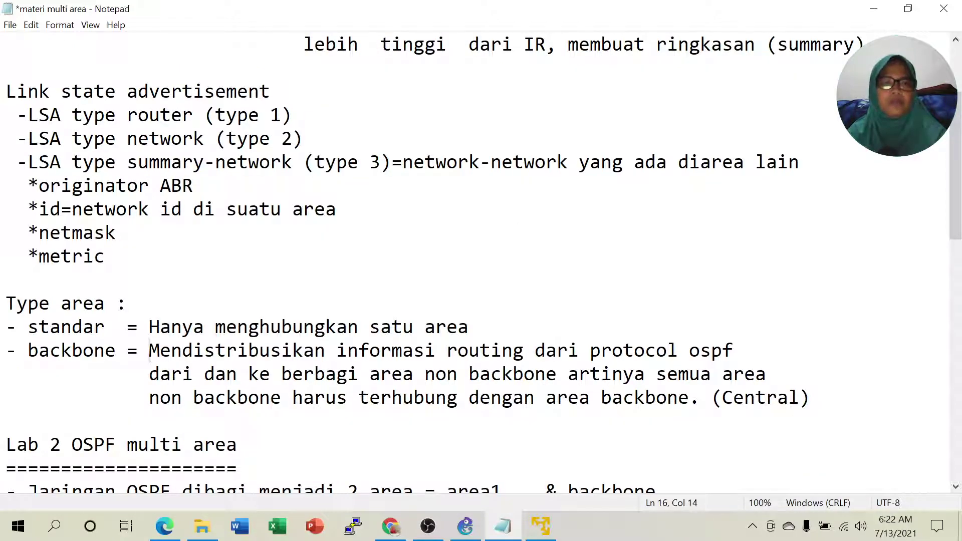
{"action": "left_click_drag", "start_coordinate": [148, 351], "coordinate": [215, 374]}
{"action": "scroll", "coordinate": [370, 235], "scroll_direction": "down", "scroll_amount": 2}
{"action": "left_click", "coordinate": [370, 233]}
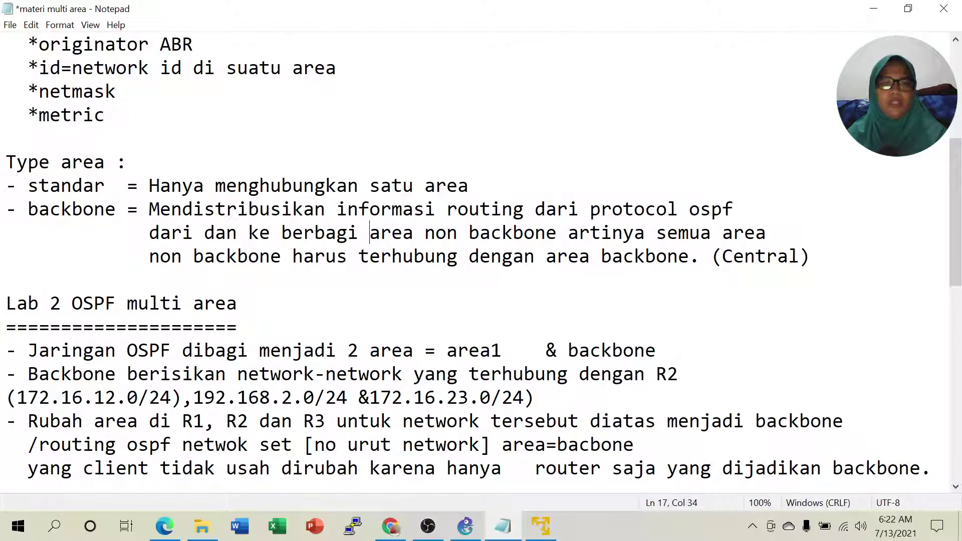
{"action": "scroll", "coordinate": [370, 236], "scroll_direction": "down", "scroll_amount": 2}
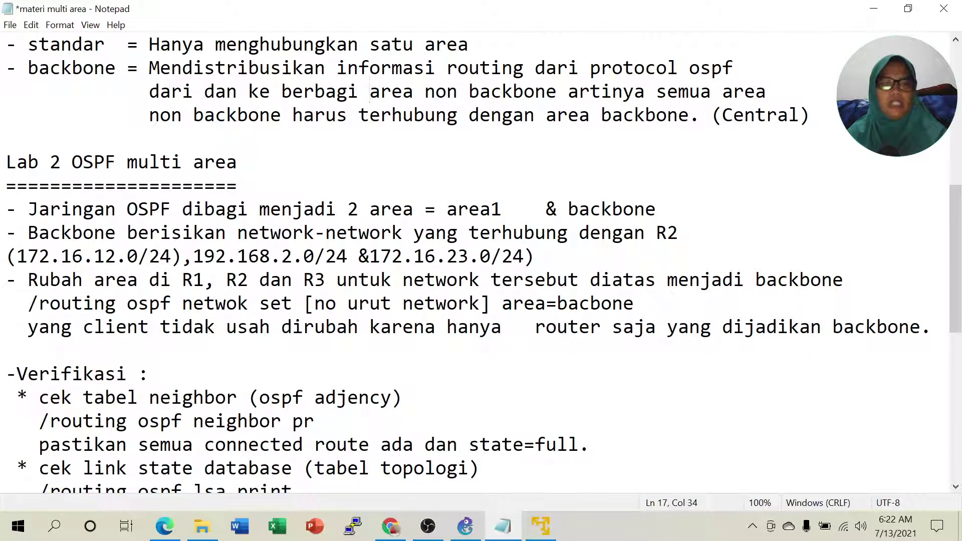
{"action": "left_click", "coordinate": [872, 9]}
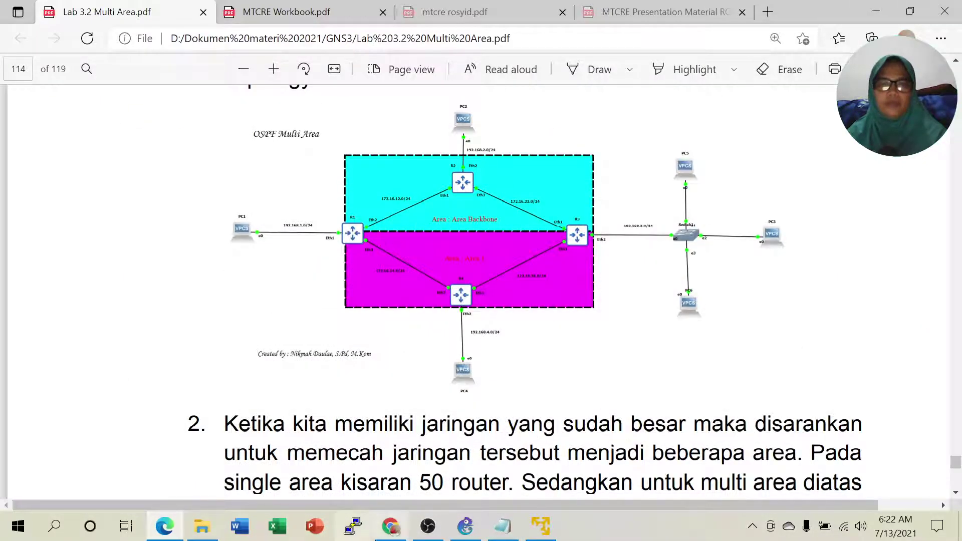
Open a console to router R1 from GNS3 and submit the login name.
{"action": "left_click", "coordinate": [461, 533]}
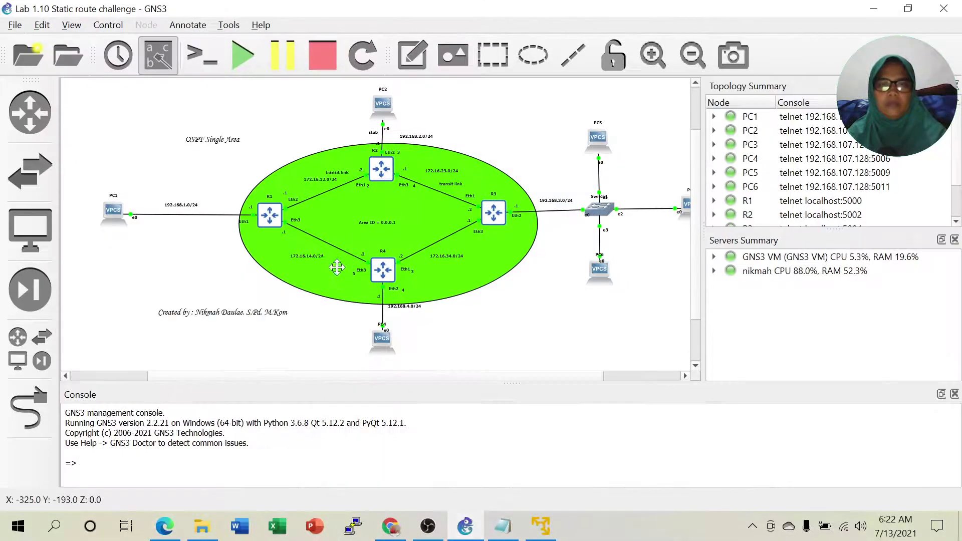
{"action": "right_click", "coordinate": [270, 215]}
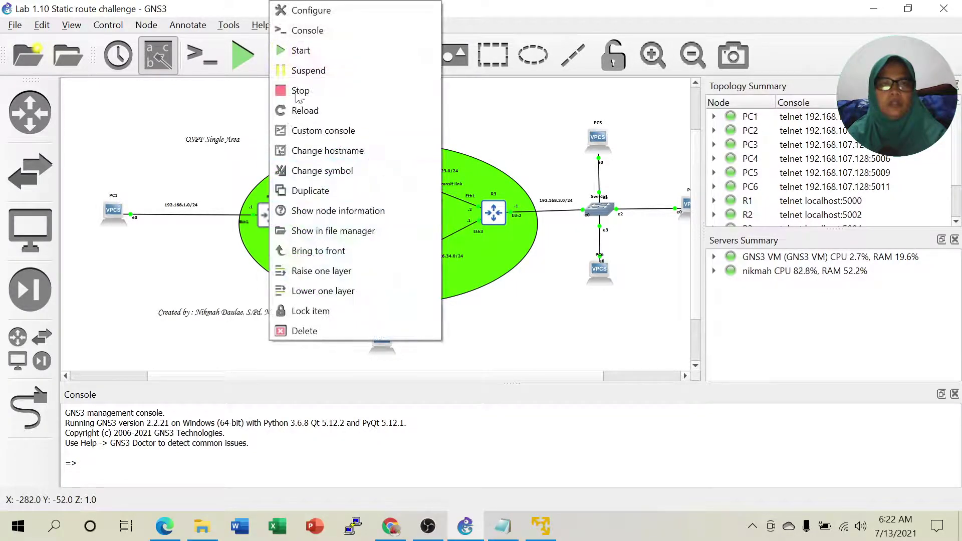
{"action": "left_click", "coordinate": [307, 31]}
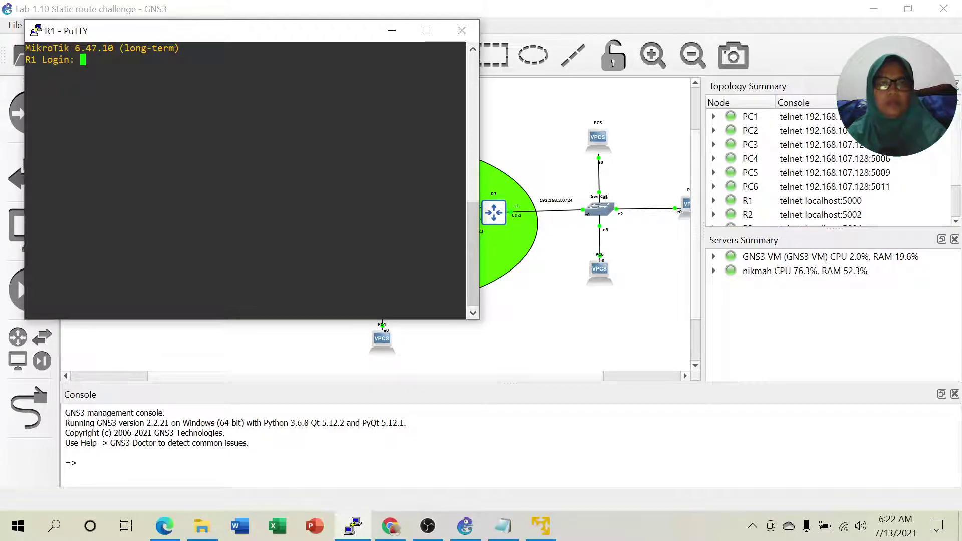
{"action": "type", "text": "admin"}
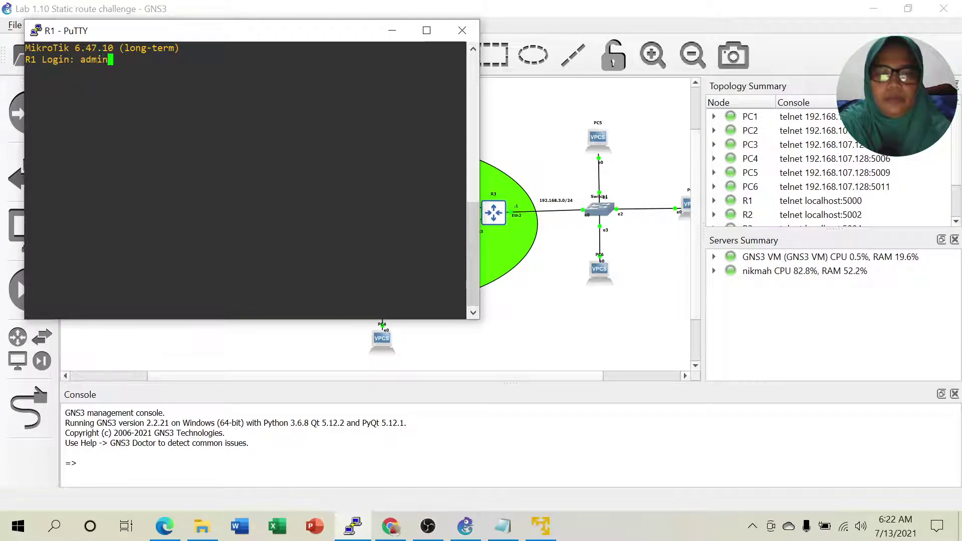
{"action": "key", "text": "Return"}
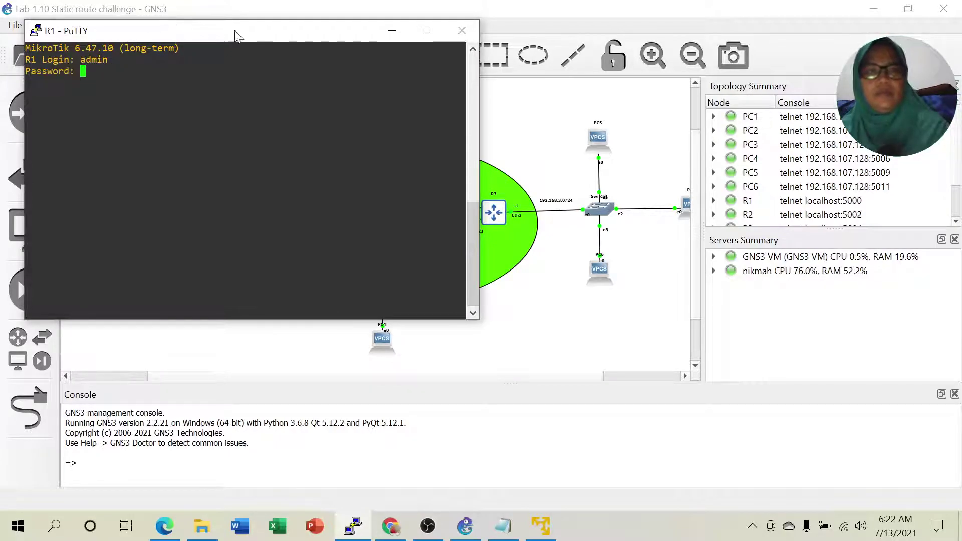
Switch the R1 PuTTY console to system colours and apply the change.
{"action": "right_click", "coordinate": [253, 35]}
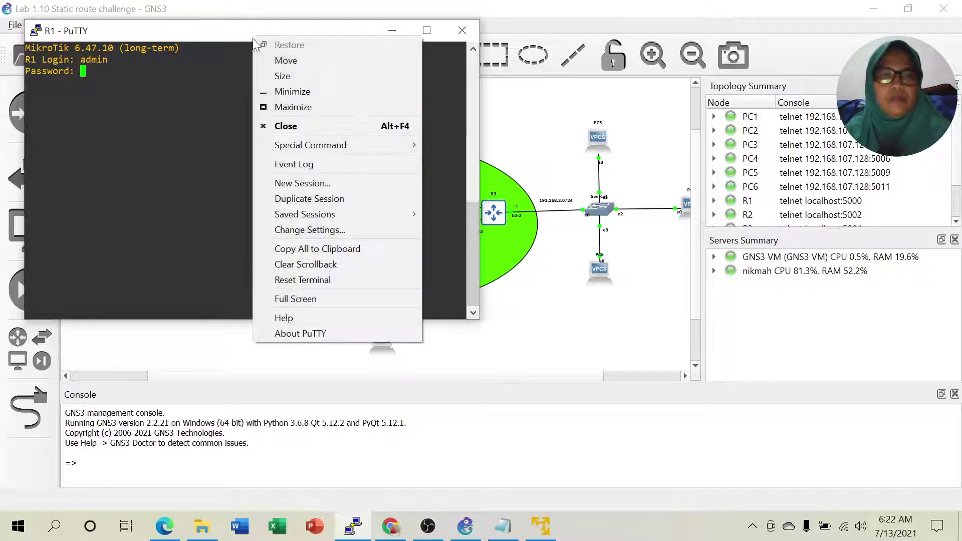
{"action": "left_click", "coordinate": [293, 232]}
{"action": "left_click", "coordinate": [352, 266]}
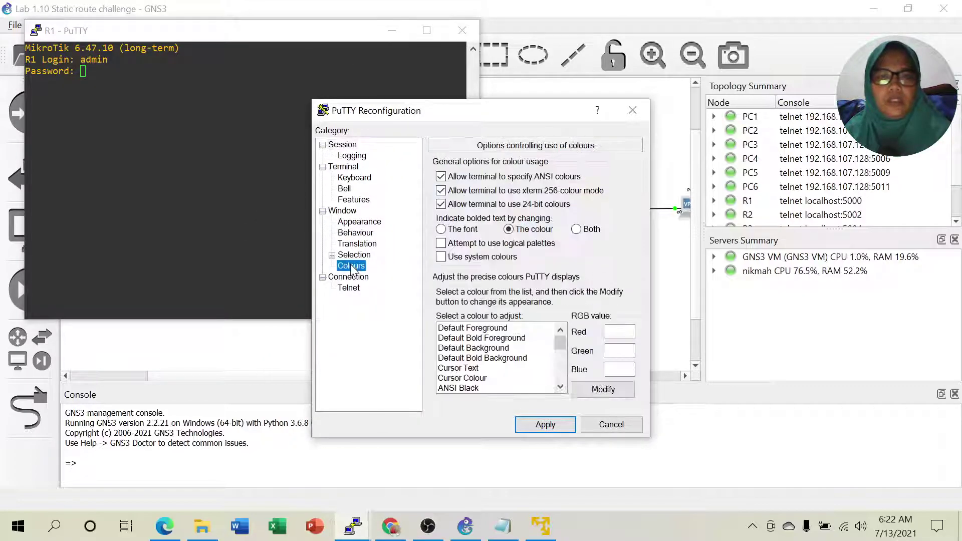
{"action": "left_click", "coordinate": [442, 258]}
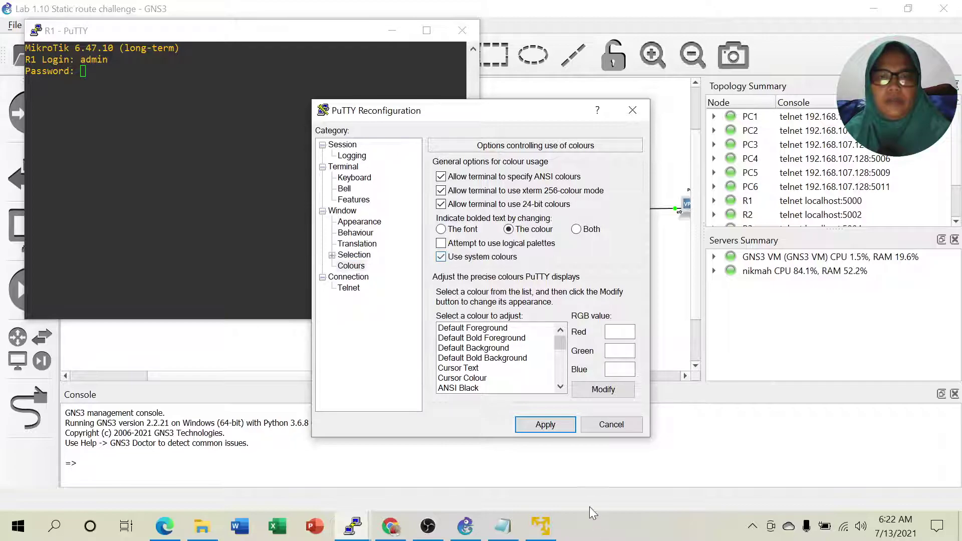
{"action": "left_click", "coordinate": [545, 425]}
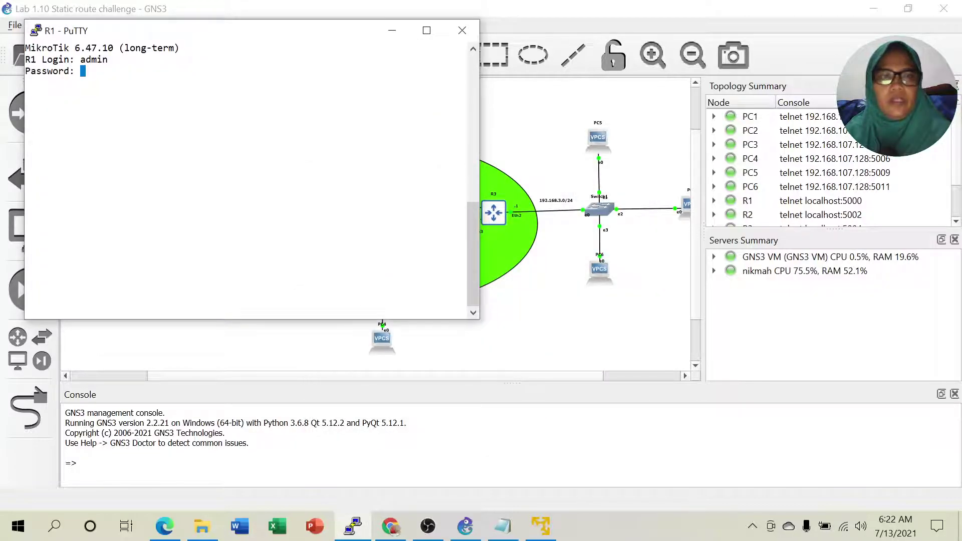
Open a console to router R3 and submit the login name.
{"action": "left_click", "coordinate": [393, 32]}
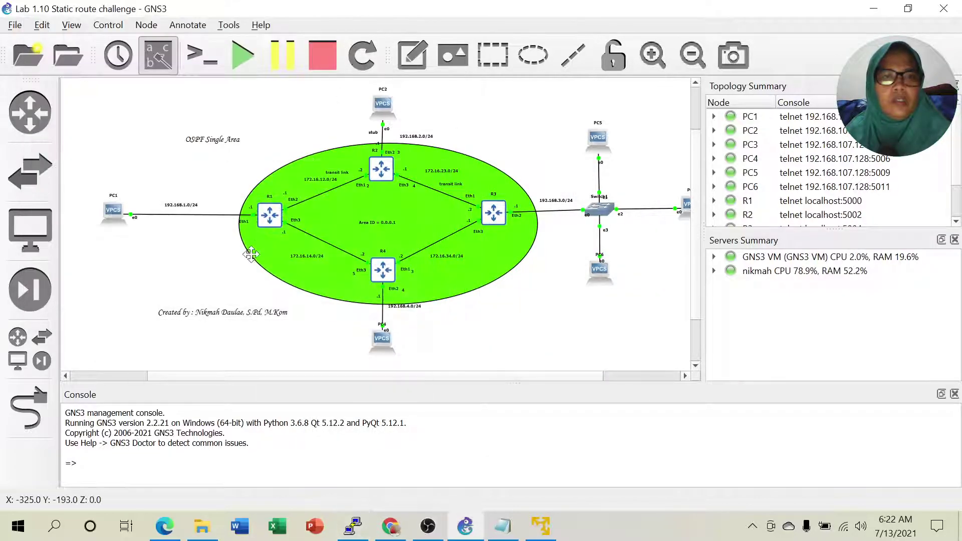
{"action": "right_click", "coordinate": [269, 216]}
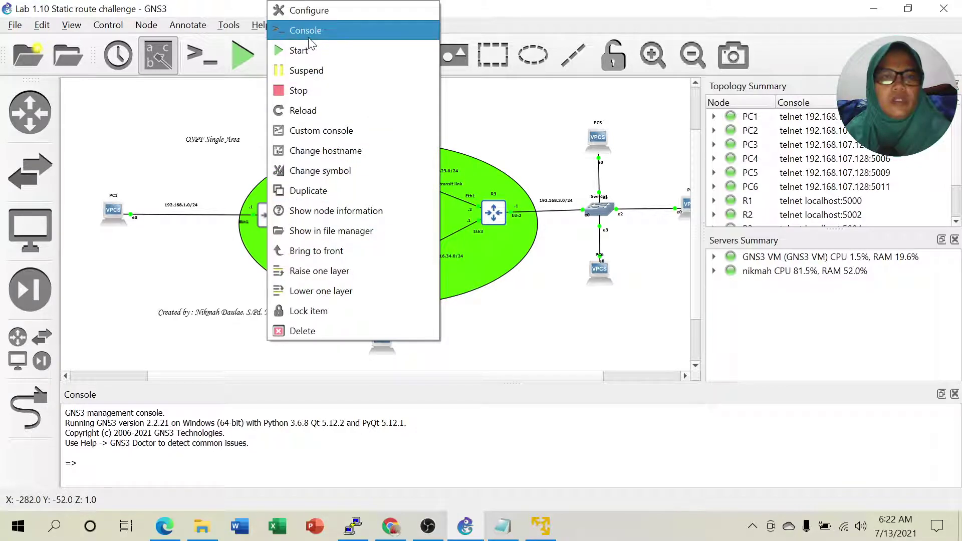
{"action": "left_click", "coordinate": [300, 29]}
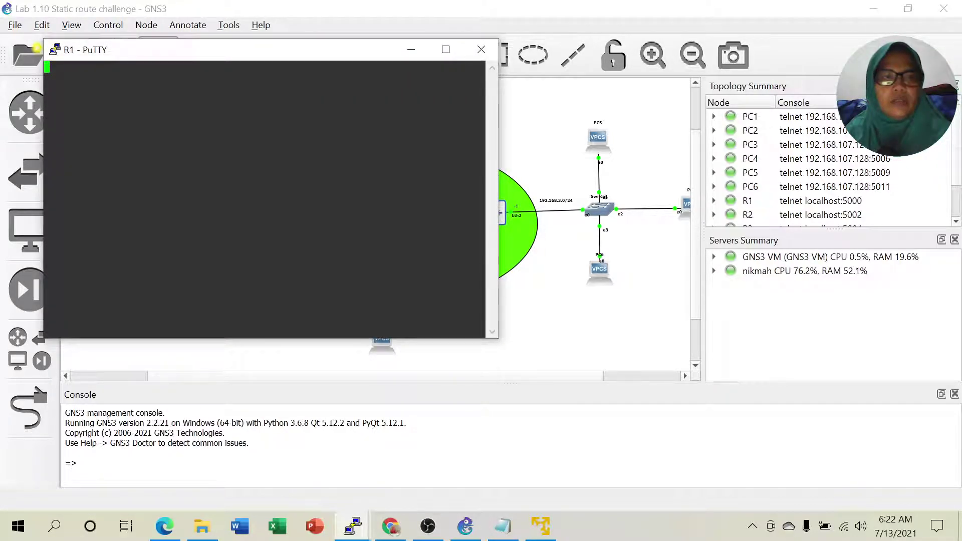
{"action": "left_click", "coordinate": [411, 50]}
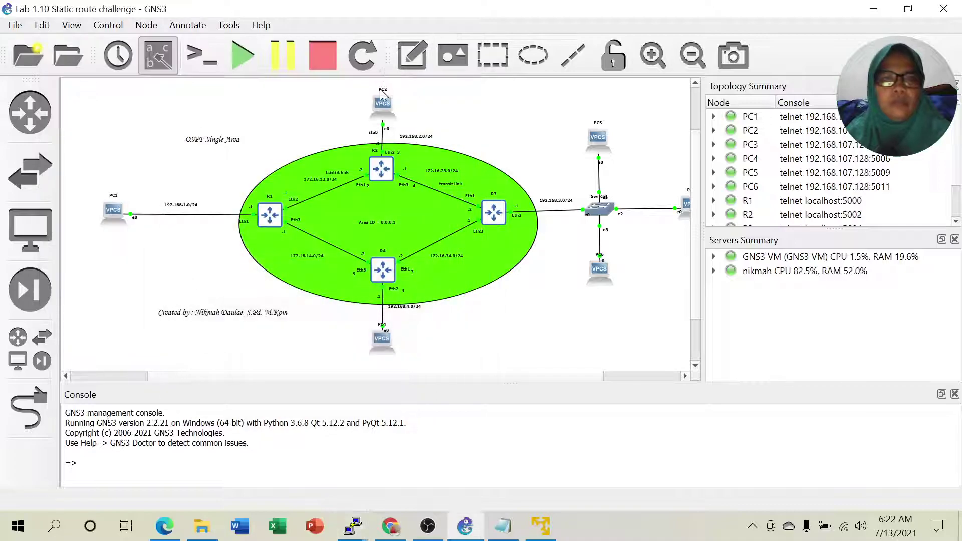
{"action": "right_click", "coordinate": [495, 214]}
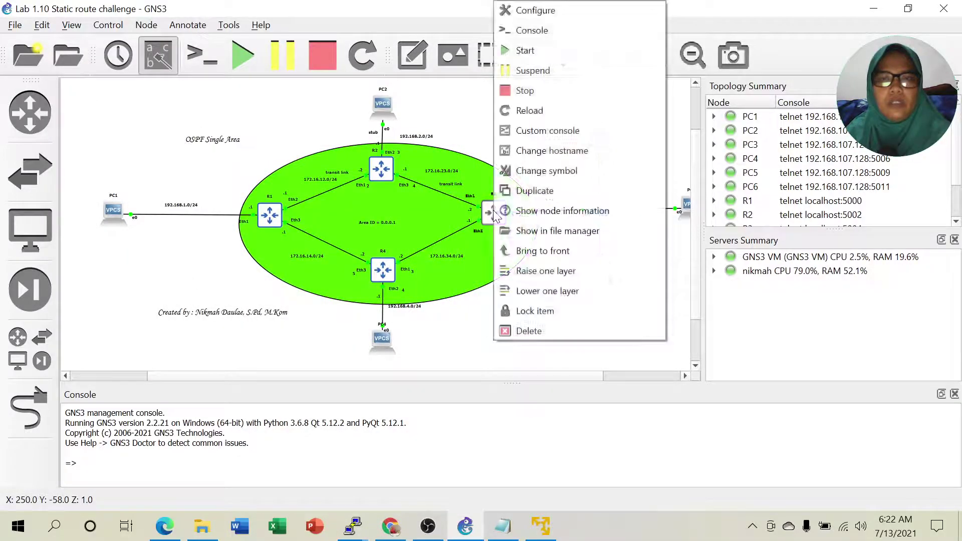
{"action": "left_click", "coordinate": [520, 33]}
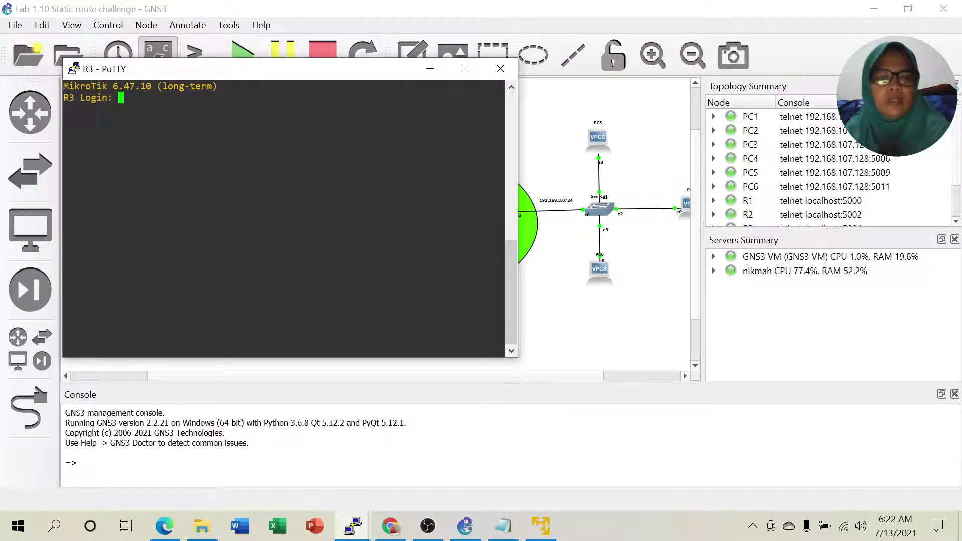
{"action": "type", "text": "admin"}
{"action": "key", "text": "Return"}
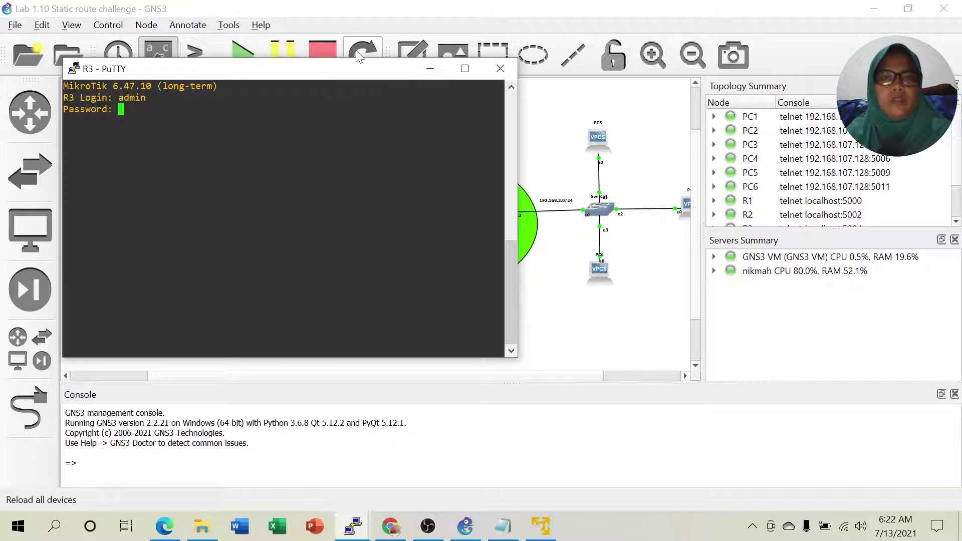
Set the R3 console to system colours, apply, and hide the window.
{"action": "right_click", "coordinate": [351, 70]}
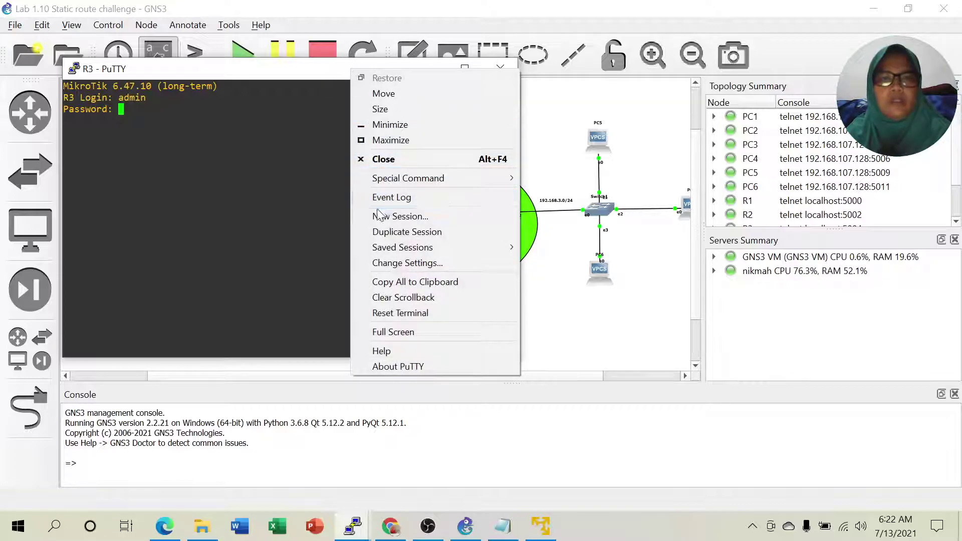
{"action": "left_click", "coordinate": [393, 266]}
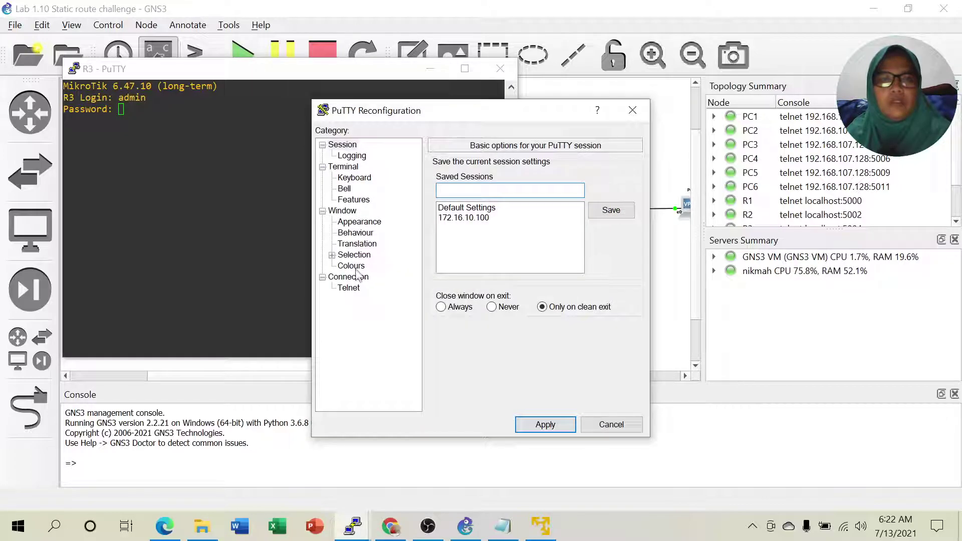
{"action": "left_click", "coordinate": [356, 268]}
{"action": "left_click", "coordinate": [441, 256]}
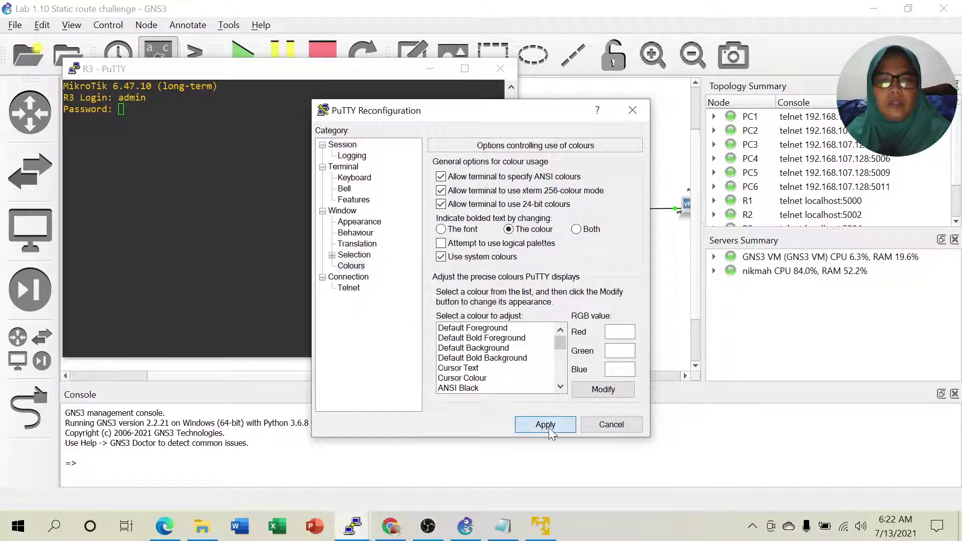
{"action": "left_click", "coordinate": [545, 425]}
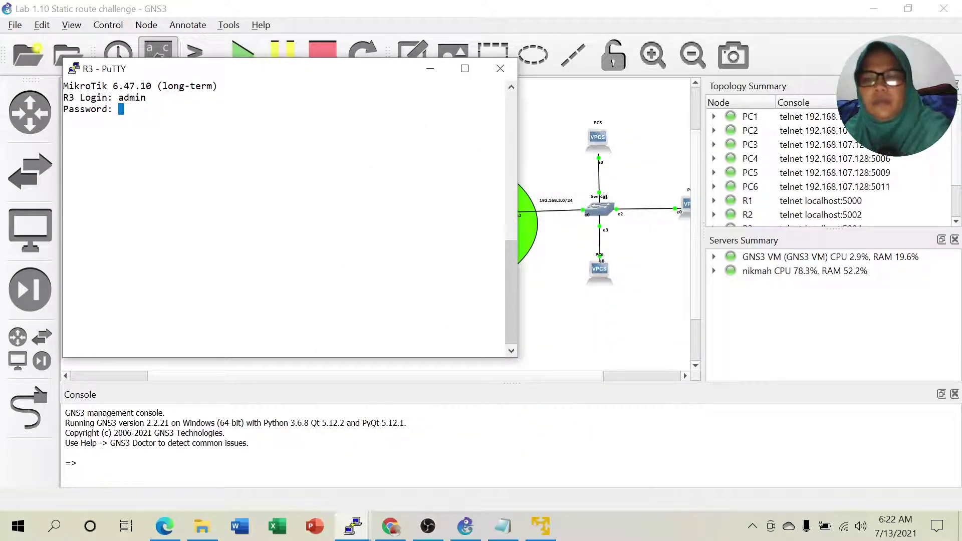
{"action": "left_click", "coordinate": [430, 68]}
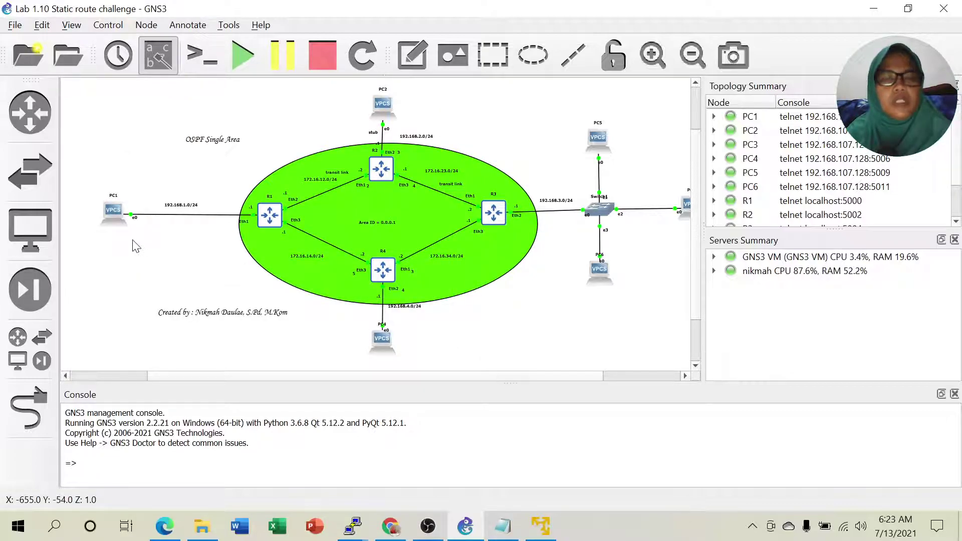
Set PC1 to 192.168.1.2/24 with gateway 192.168.1.1 from its console.
{"action": "right_click", "coordinate": [113, 217]}
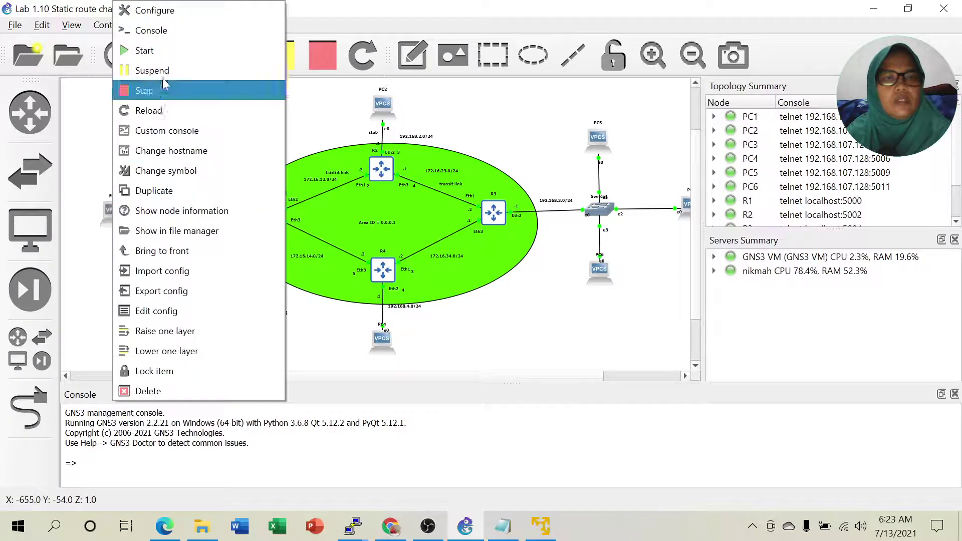
{"action": "left_click", "coordinate": [156, 31]}
{"action": "left_click_drag", "start_coordinate": [176, 88], "coordinate": [644, 70]}
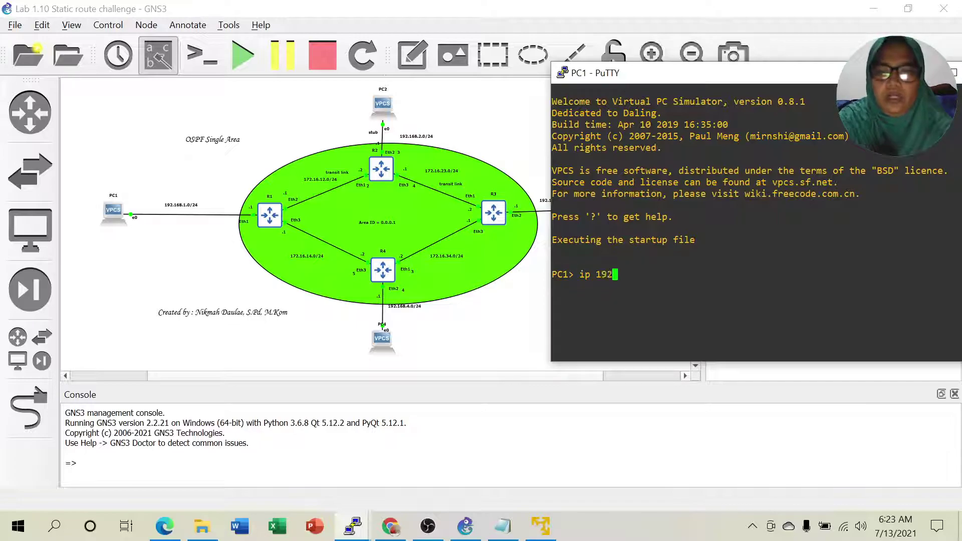
{"action": "type", "text": ".168.1.2/24 "}
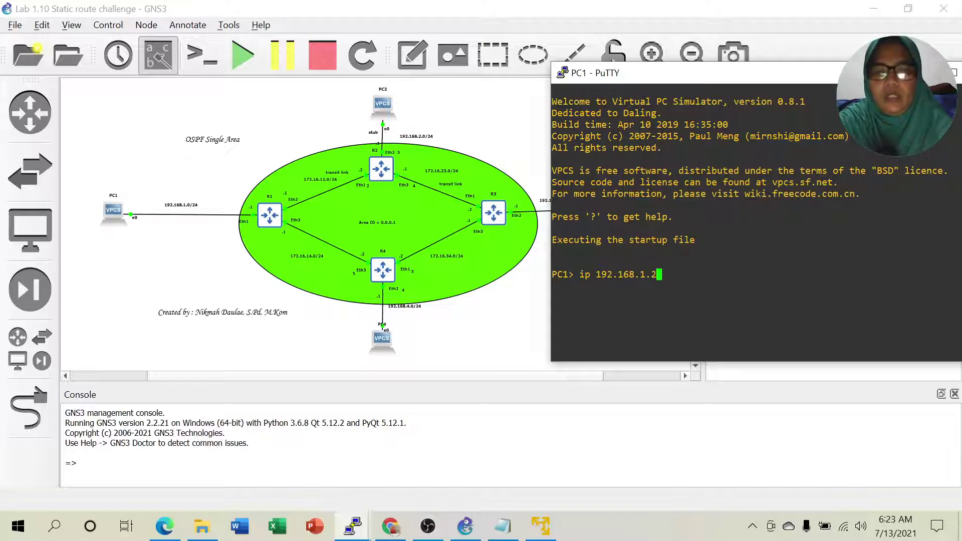
{"action": "type", "text": "192.1"}
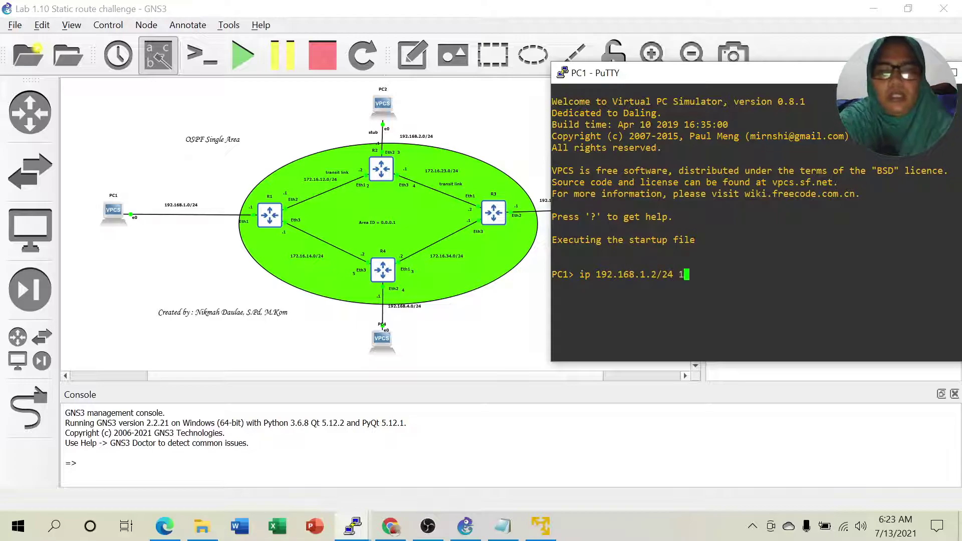
{"action": "type", "text": "68.1.1"}
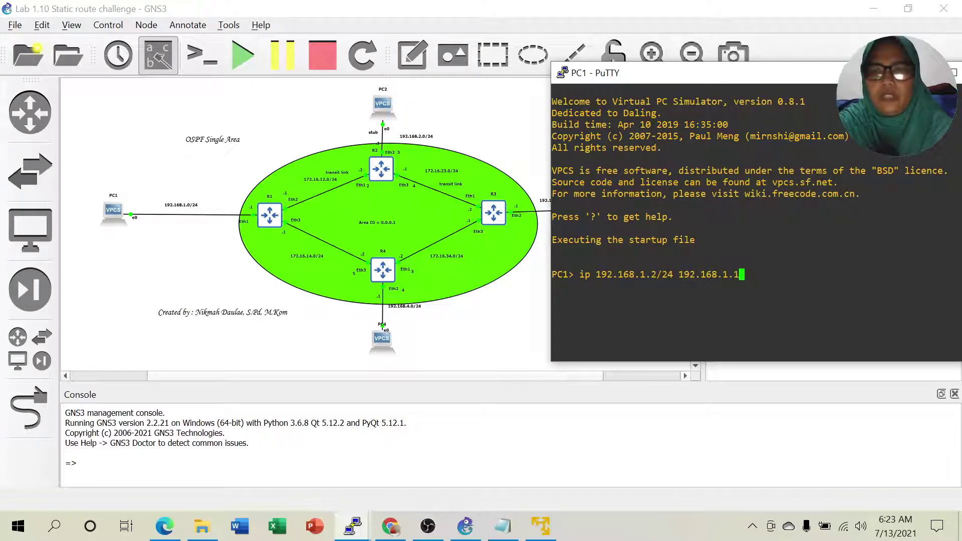
{"action": "key", "text": "Return"}
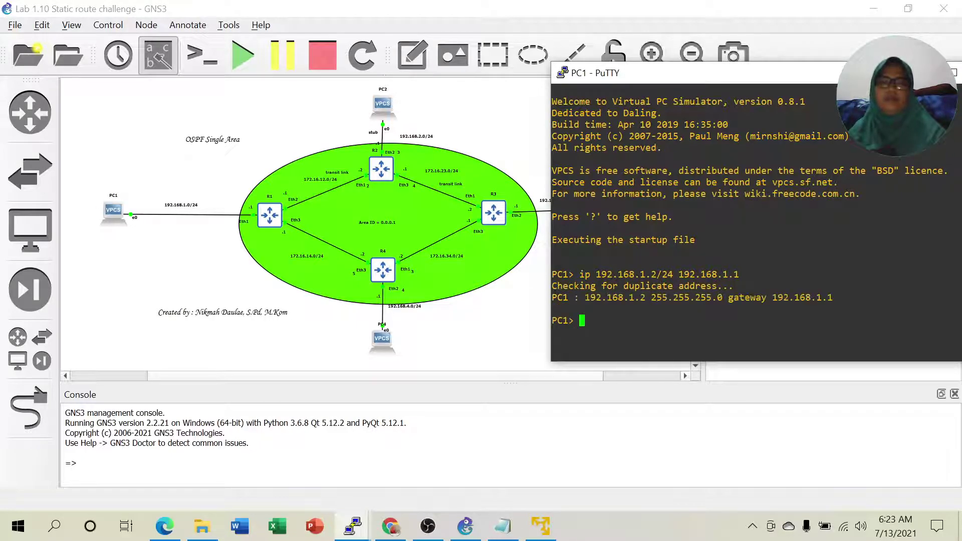
{"action": "left_click_drag", "start_coordinate": [817, 73], "coordinate": [710, 107]}
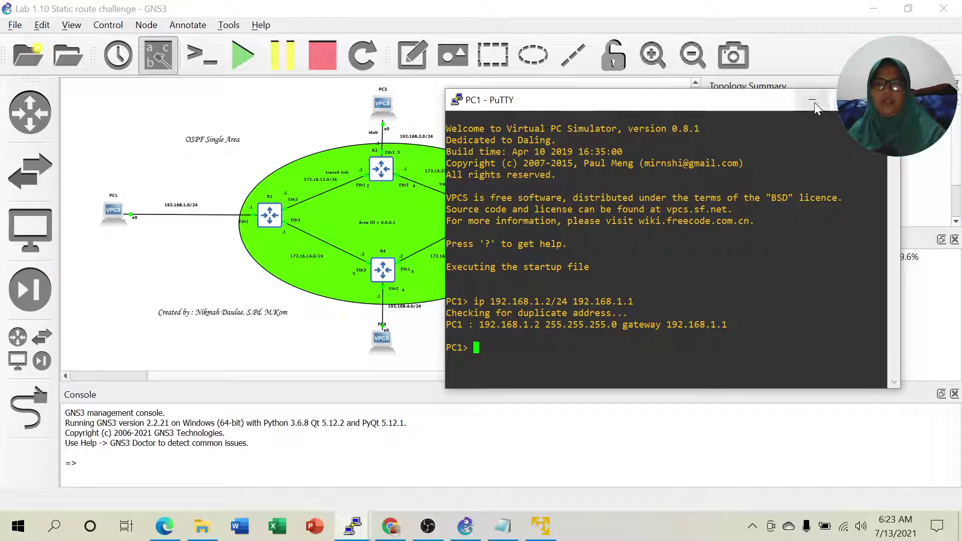
{"action": "left_click", "coordinate": [812, 101]}
Set PC2 to 192.168.2.2/24 with gateway 192.168.2.1 and close its console.
{"action": "right_click", "coordinate": [391, 107]}
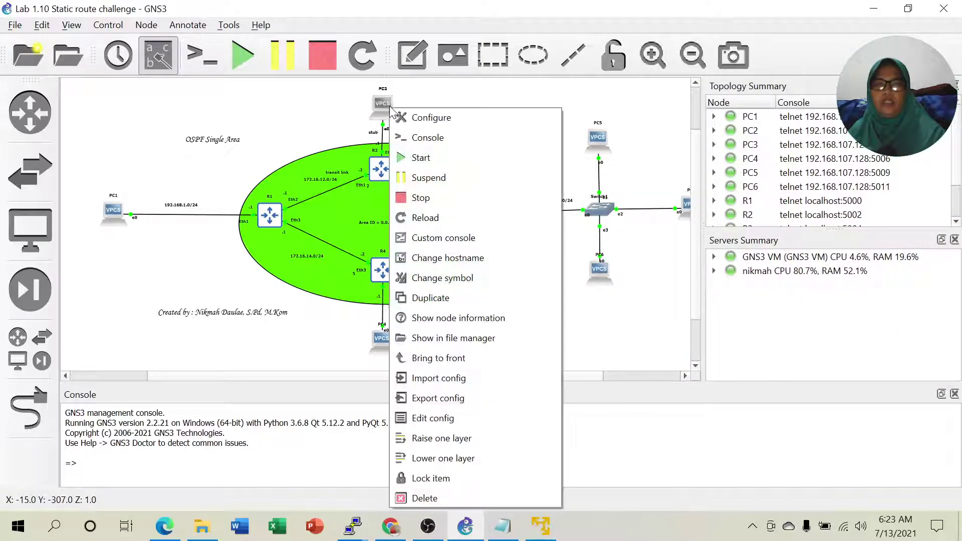
{"action": "left_click", "coordinate": [420, 138]}
{"action": "left_click_drag", "start_coordinate": [260, 132], "coordinate": [669, 102]}
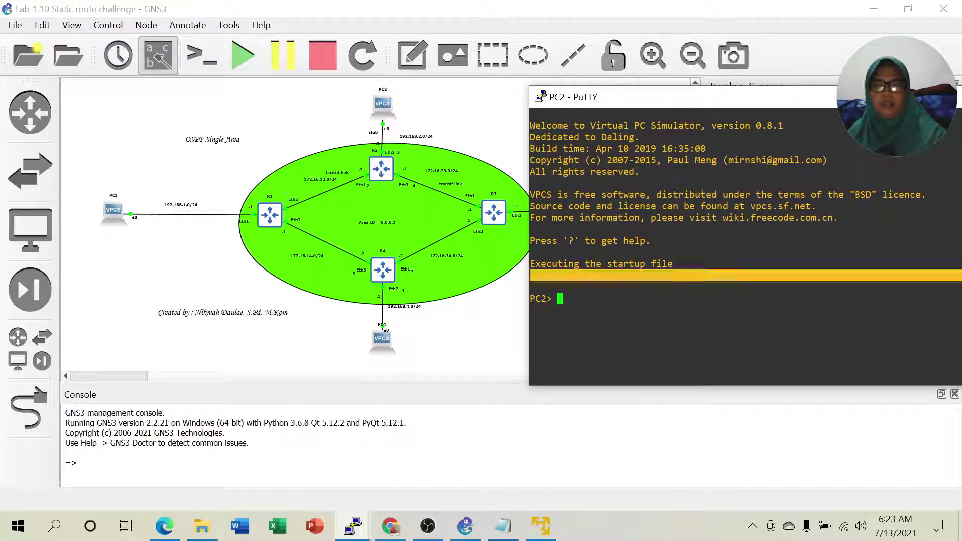
{"action": "type", "text": "ip 192.168.2.2/24 192.168.2.1"}
{"action": "key", "text": "Return"}
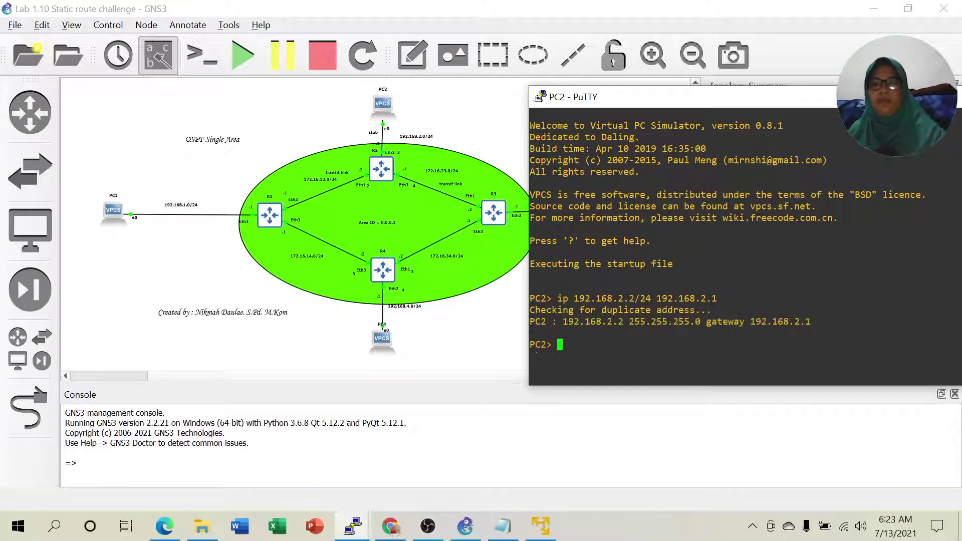
{"action": "left_click", "coordinate": [896, 96]}
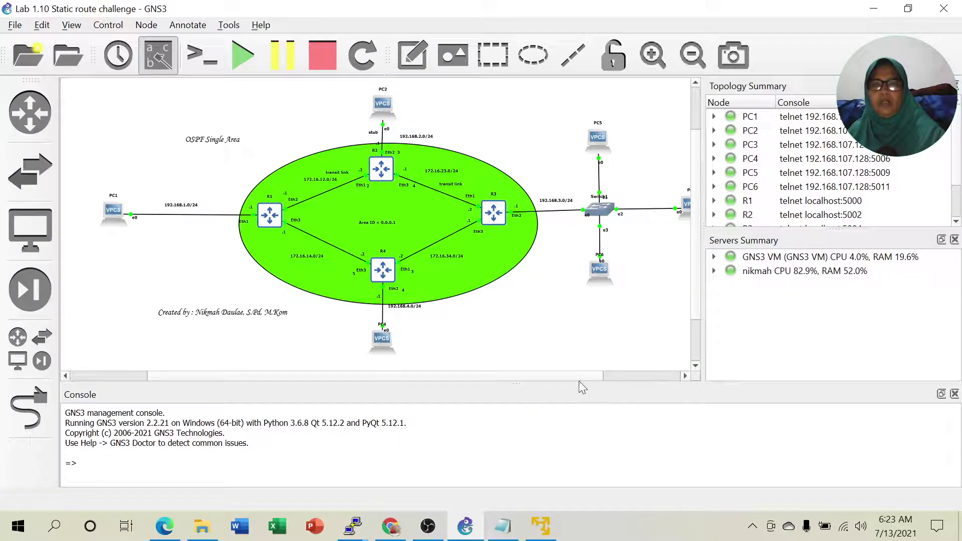
Run 'ip 192.168.3.2/24 192.168.3.1' in the PC3 console, then minimize it.
{"action": "left_click_drag", "start_coordinate": [556, 379], "coordinate": [574, 379]}
{"action": "right_click", "coordinate": [677, 204]}
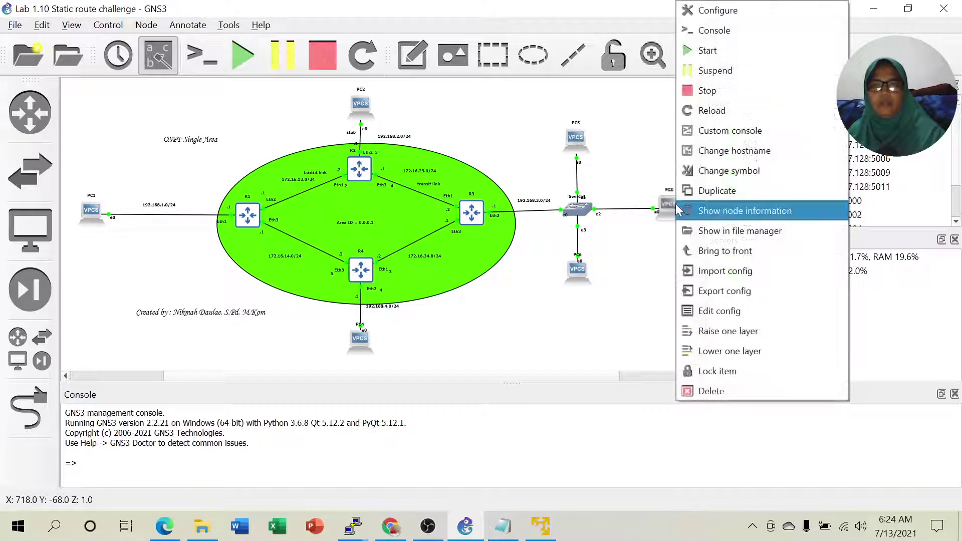
{"action": "left_click", "coordinate": [720, 40]}
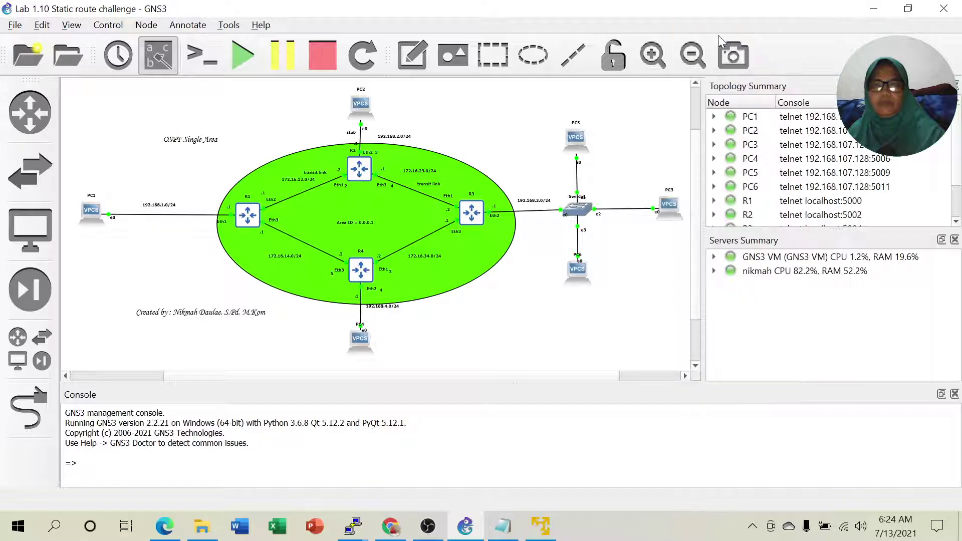
{"action": "left_click_drag", "start_coordinate": [220, 40], "coordinate": [734, 69]}
{"action": "type", "text": "ip 192"}
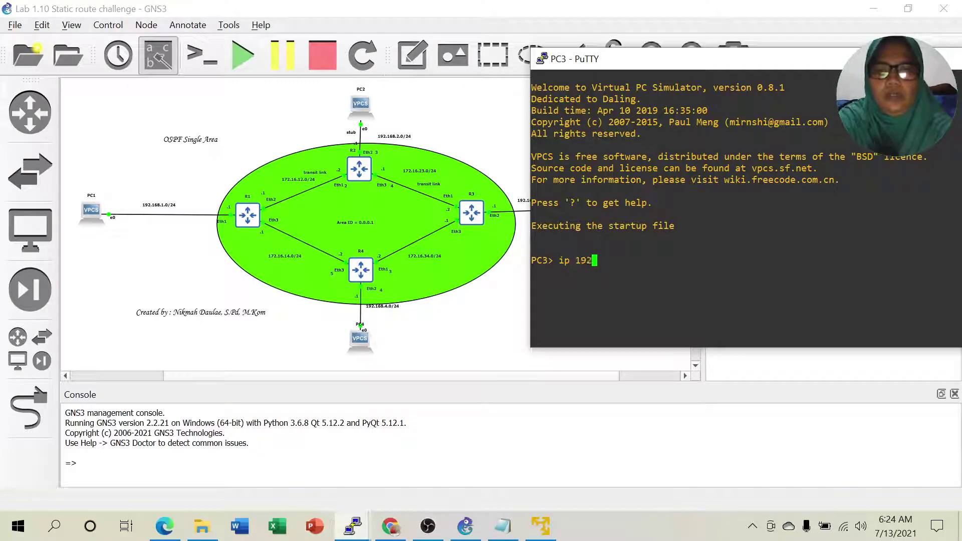
{"action": "type", "text": ".168.3.2/24"}
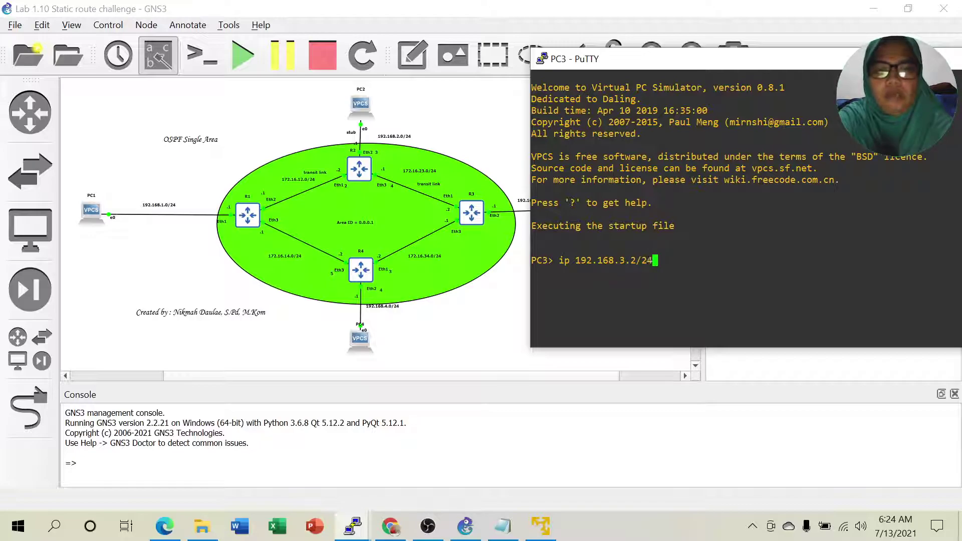
{"action": "type", "text": "192.168."}
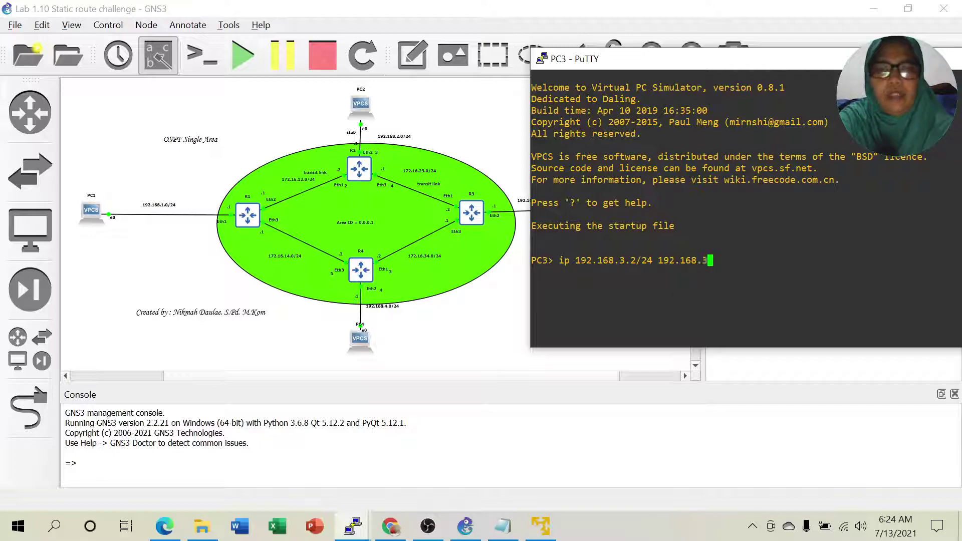
{"action": "type", "text": "3.1"}
{"action": "key", "text": "Return"}
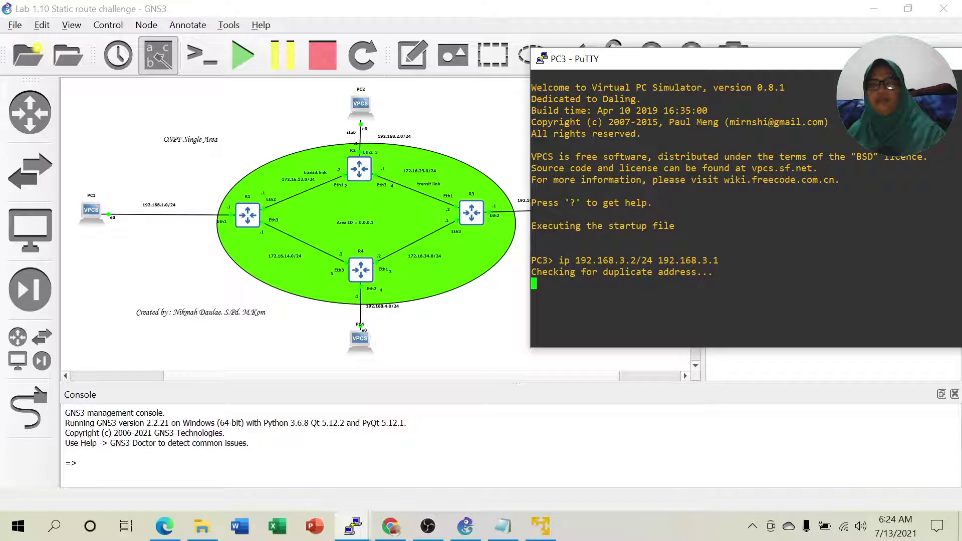
{"action": "left_click", "coordinate": [897, 59]}
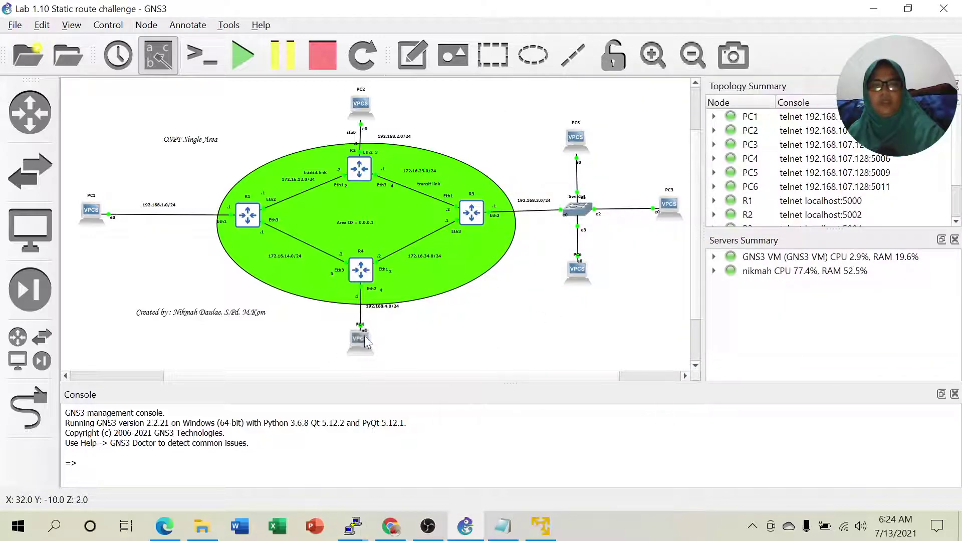
Run 'ip 192.168.4.2/24 192.168.4.1' in the PC4 console, then minimize it.
{"action": "right_click", "coordinate": [359, 342]}
{"action": "left_click", "coordinate": [417, 42]}
{"action": "left_click_drag", "start_coordinate": [275, 56], "coordinate": [766, 77]}
{"action": "type", "text": "ip "}
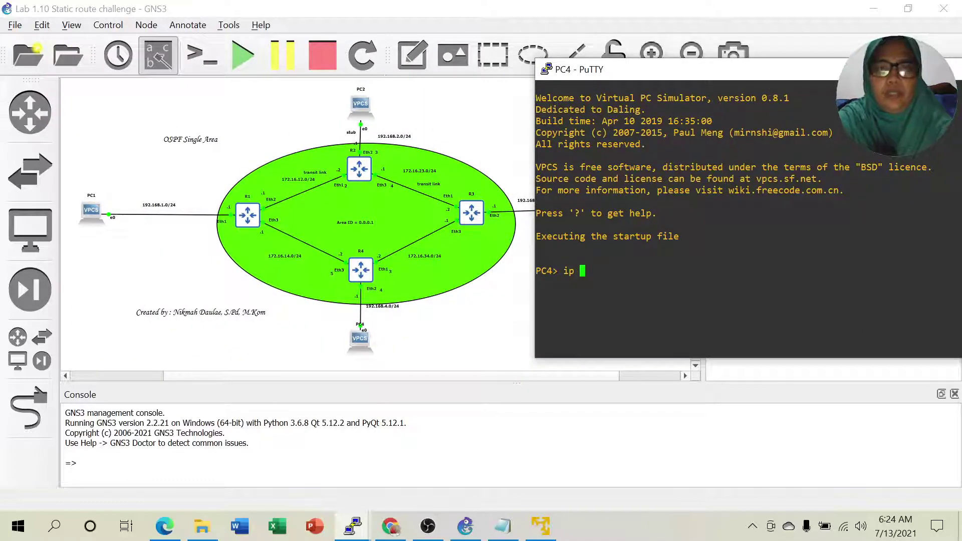
{"action": "type", "text": "192.168."}
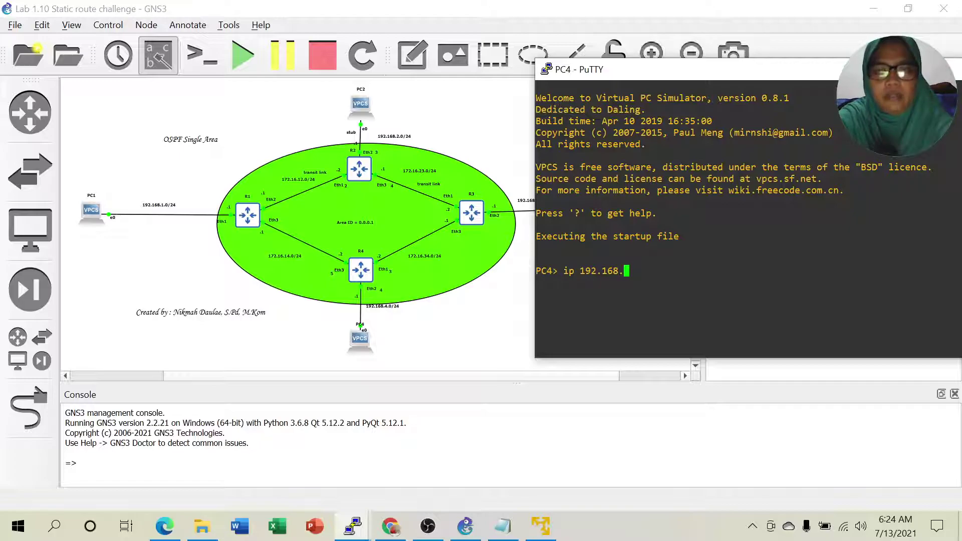
{"action": "type", "text": "4.2/24 "}
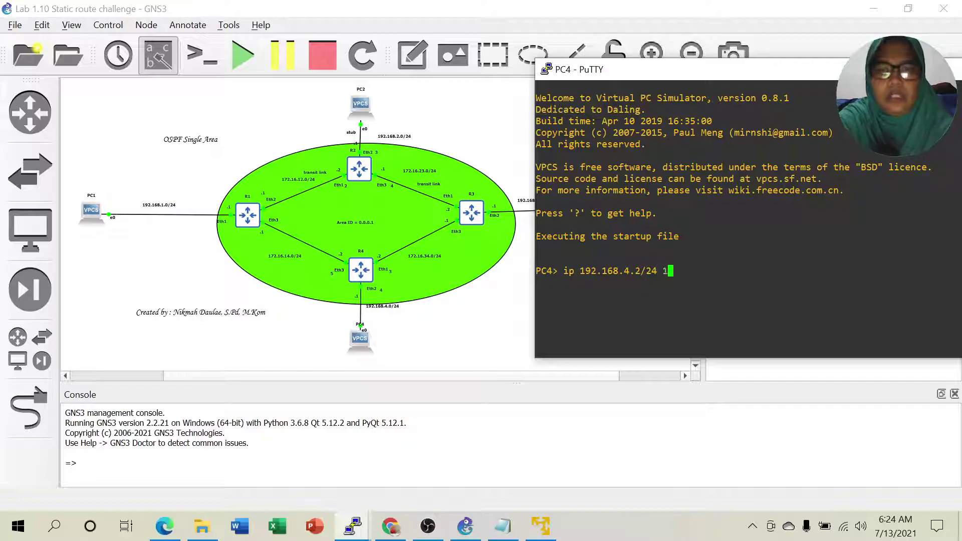
{"action": "type", "text": "192.168.4."}
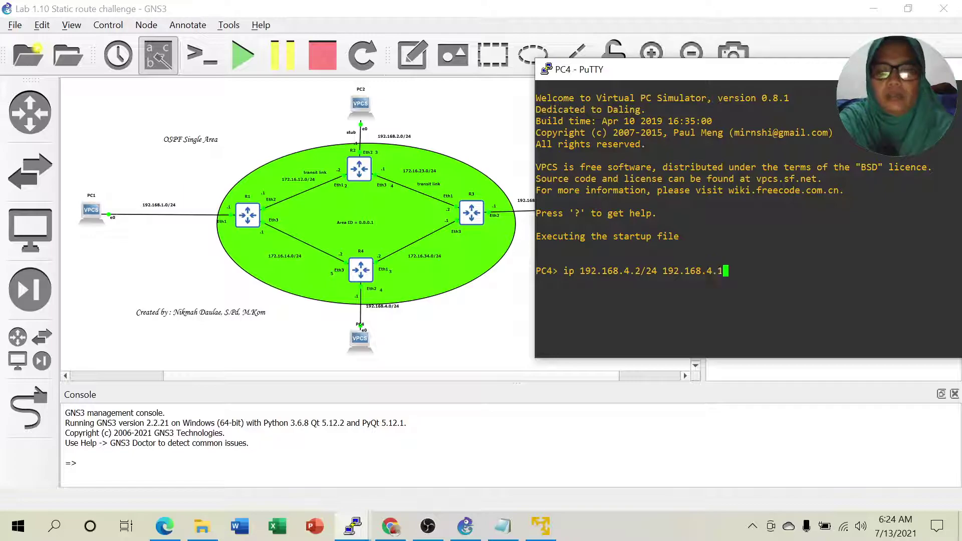
{"action": "type", "text": "1"}
{"action": "key", "text": "Return"}
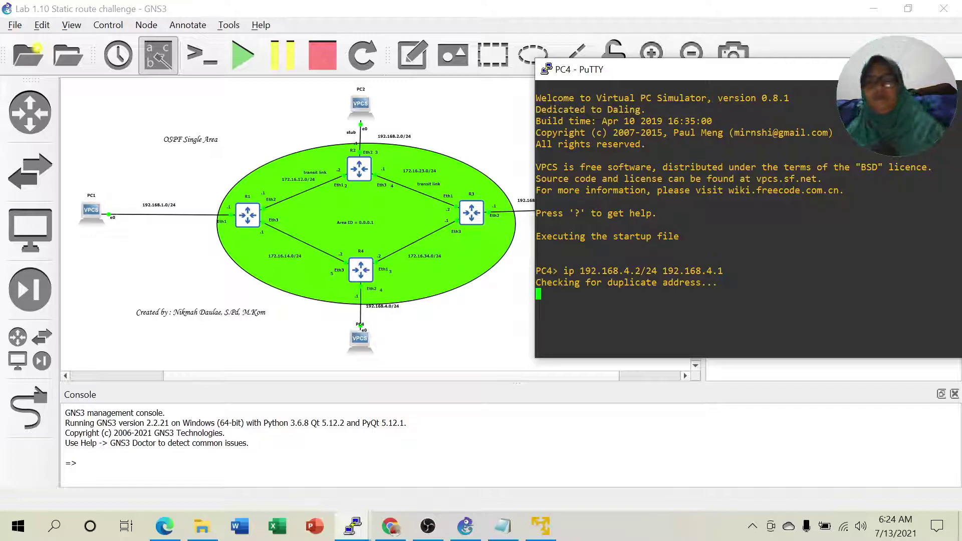
{"action": "left_click", "coordinate": [902, 69]}
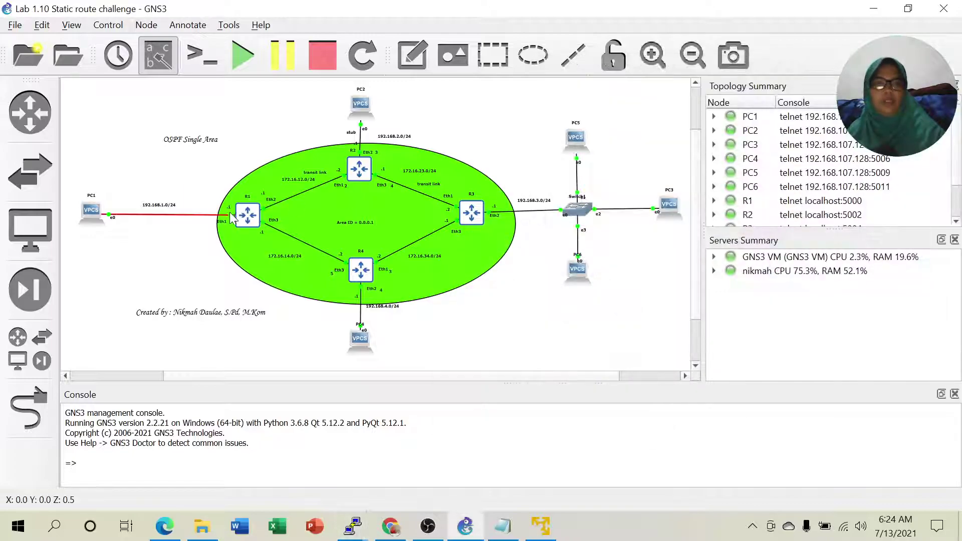
Nudge the OSPF Single Area title note slightly upward, leaving its text unchanged.
{"action": "left_click", "coordinate": [185, 142]}
{"action": "left_click_drag", "start_coordinate": [185, 142], "coordinate": [185, 140]}
{"action": "right_click", "coordinate": [185, 140]}
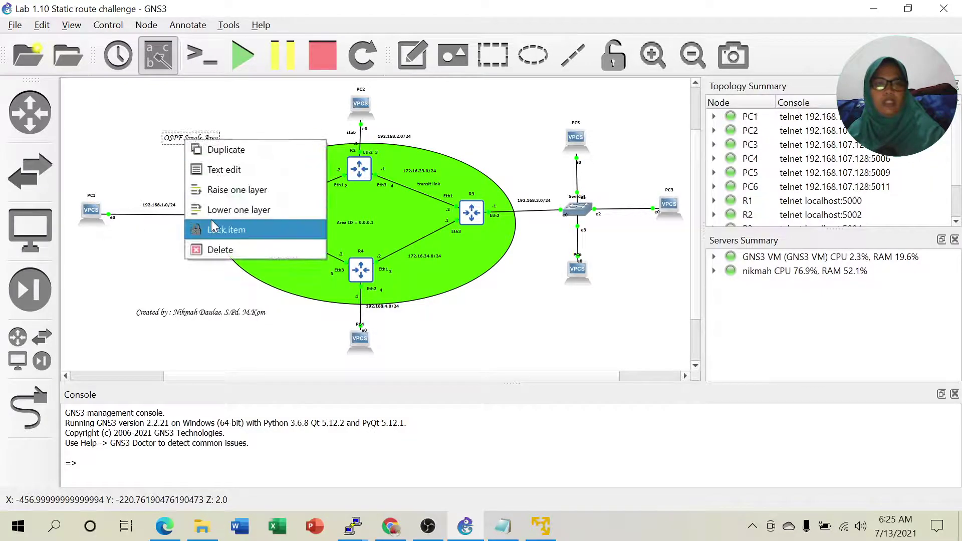
{"action": "left_click", "coordinate": [227, 176]}
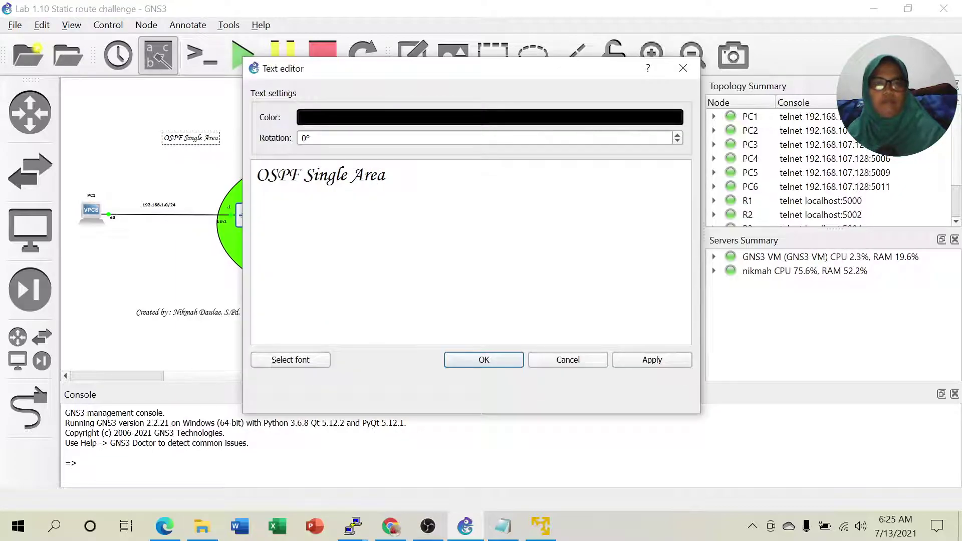
{"action": "left_click", "coordinate": [562, 361]}
Replace 'Single' with 'Multi' in the title note so it reads 'OSPF Multi Area'.
{"action": "double_click", "coordinate": [190, 142]}
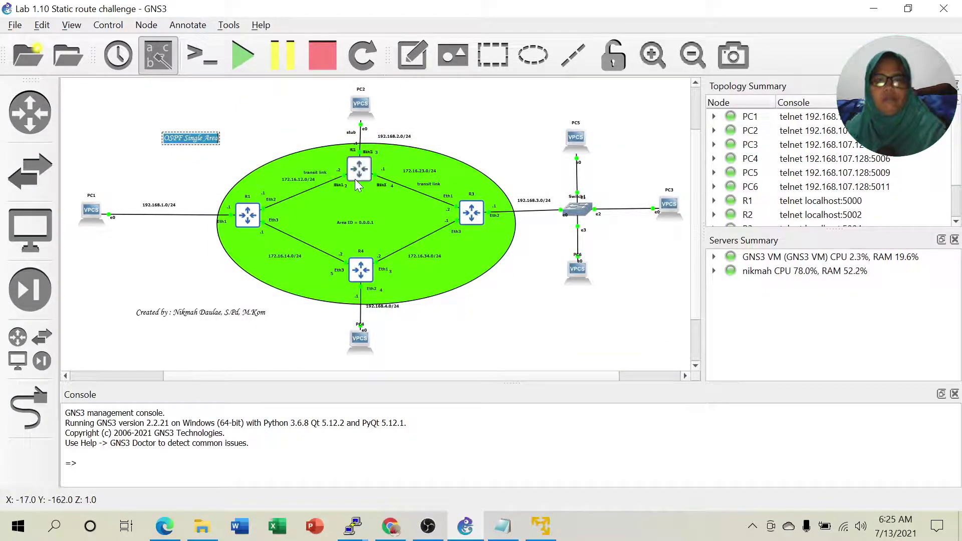
{"action": "mouse_move", "coordinate": [355, 179]}
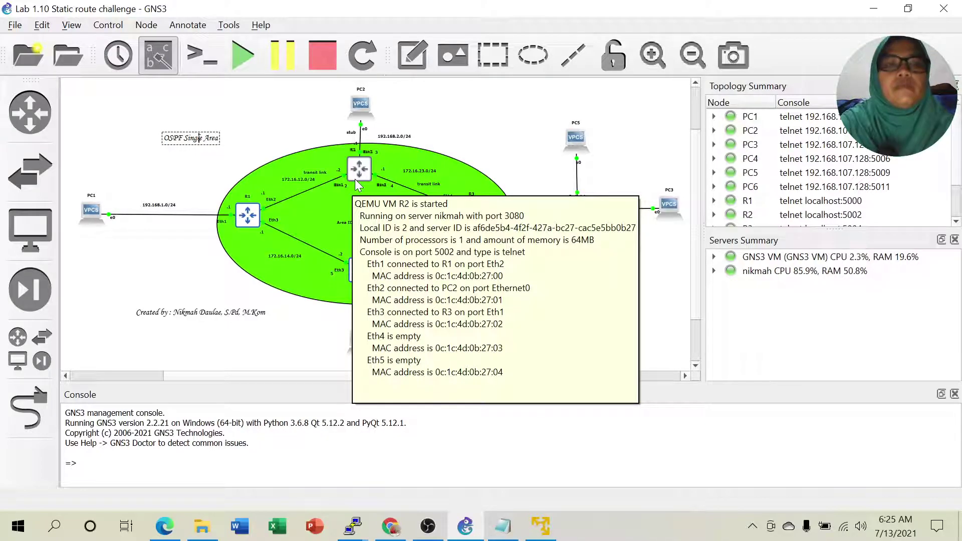
{"action": "key", "text": "BackSpace"}
{"action": "key", "text": "BackSpace"}
{"action": "key", "text": "BackSpace"}
{"action": "key", "text": "BackSpace"}
{"action": "key", "text": "BackSpace"}
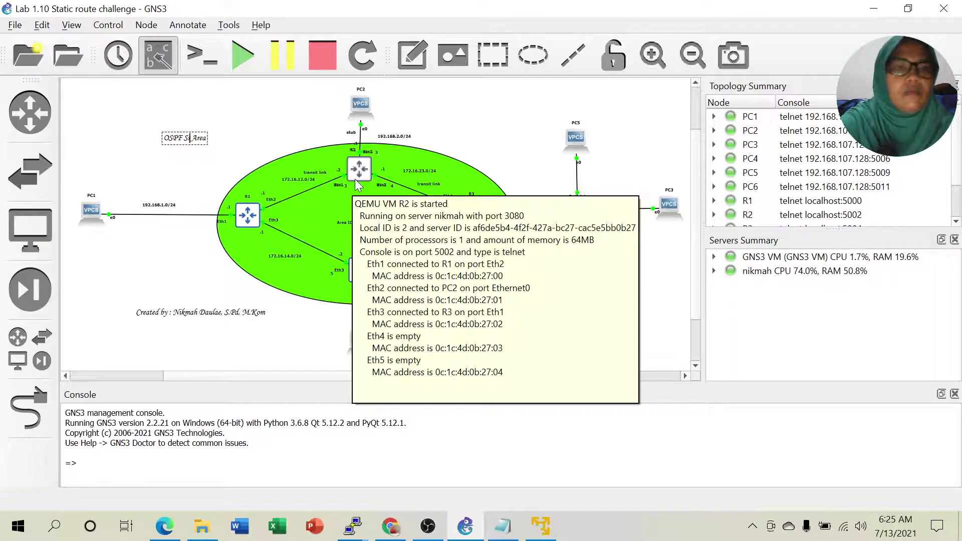
{"action": "key", "text": "BackSpace"}
{"action": "type", "text": "Mult"}
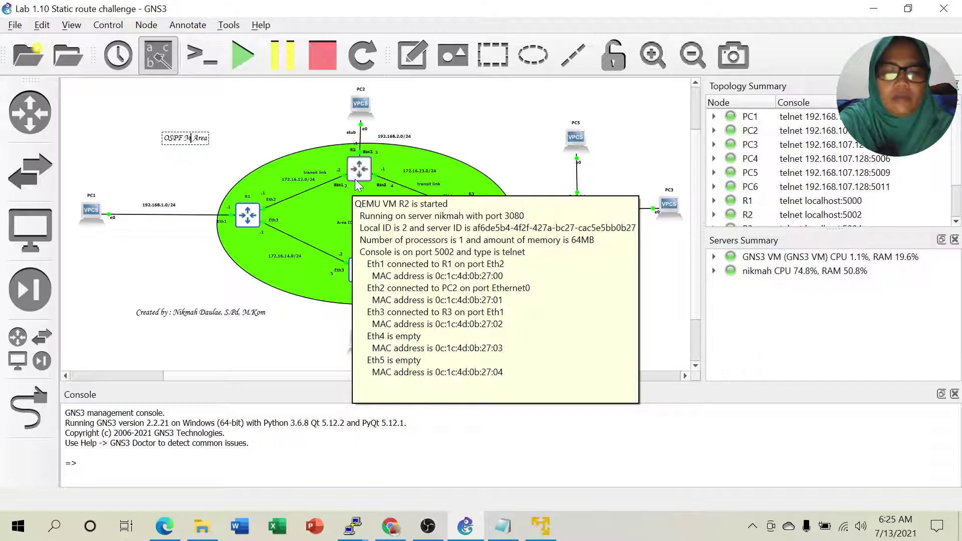
{"action": "type", "text": "i"}
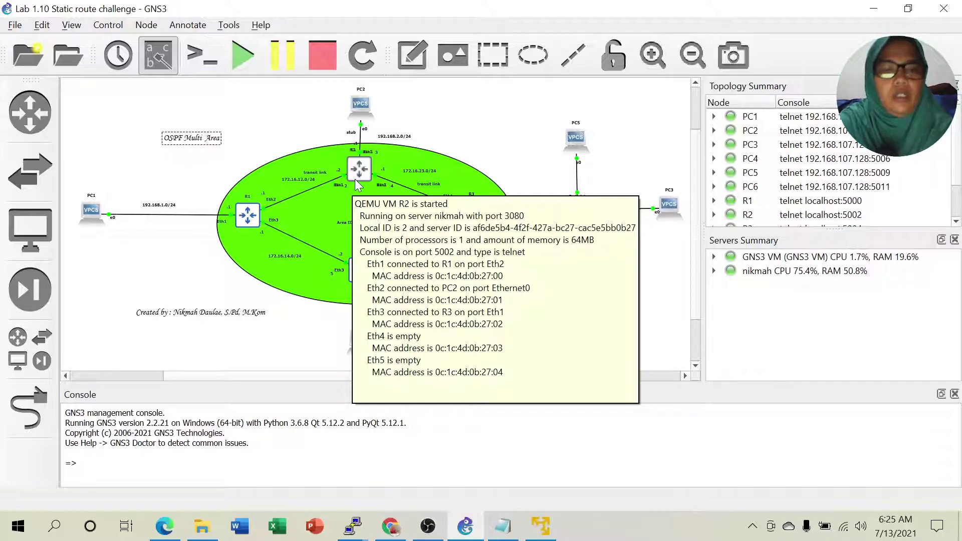
{"action": "key", "text": "Delete"}
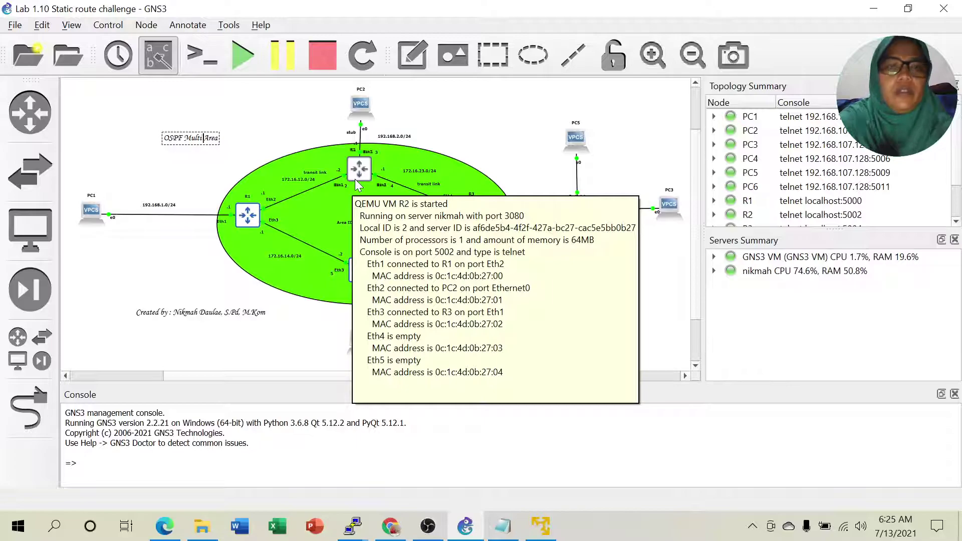
{"action": "left_click", "coordinate": [156, 260]}
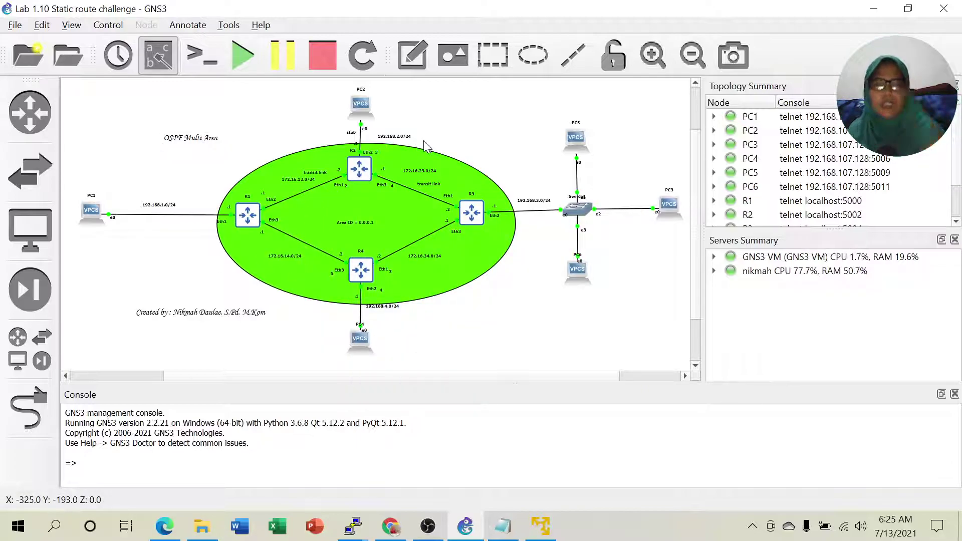
Delete the 'Area ID = 0.0.0.1' note and the green OSPF ellipse.
{"action": "right_click", "coordinate": [360, 224]}
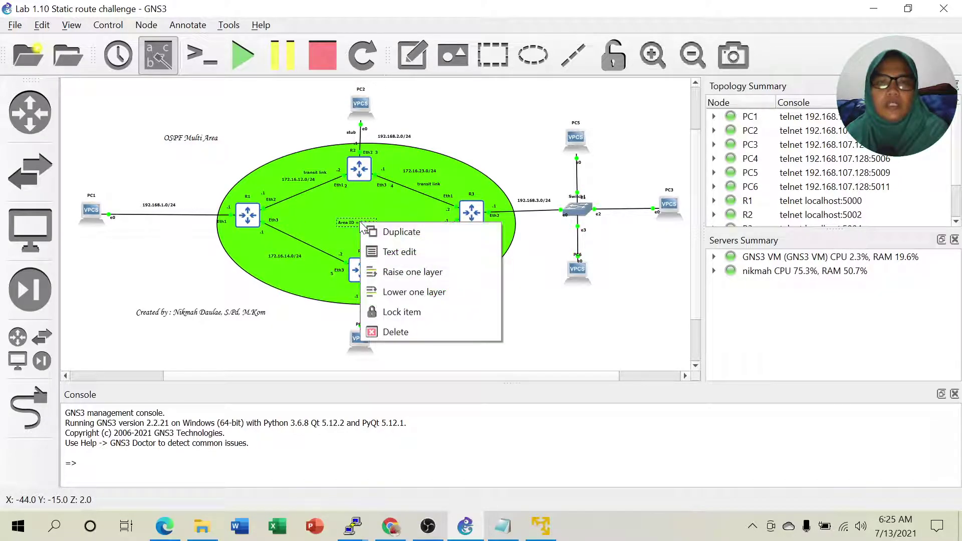
{"action": "left_click", "coordinate": [404, 331]}
{"action": "left_click", "coordinate": [468, 180]}
{"action": "right_click", "coordinate": [468, 180]}
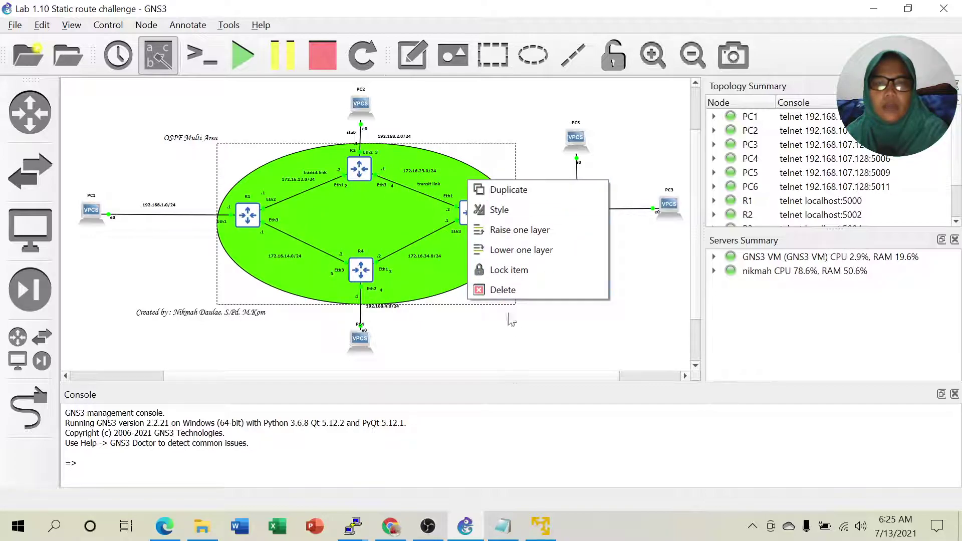
{"action": "left_click", "coordinate": [499, 291]}
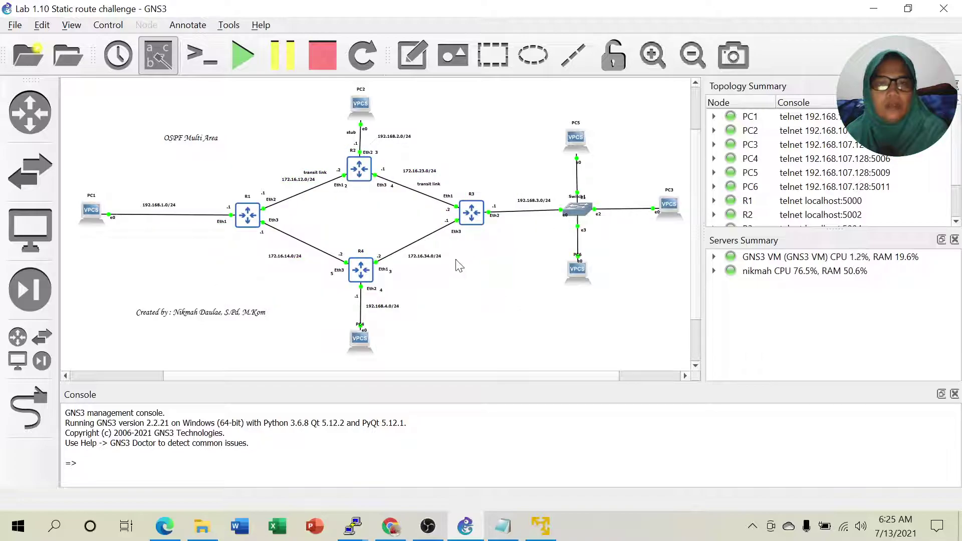
Draw a rectangle spanning R1, R2 and R3 and lower it one layer behind the routers.
{"action": "left_click", "coordinate": [488, 58]}
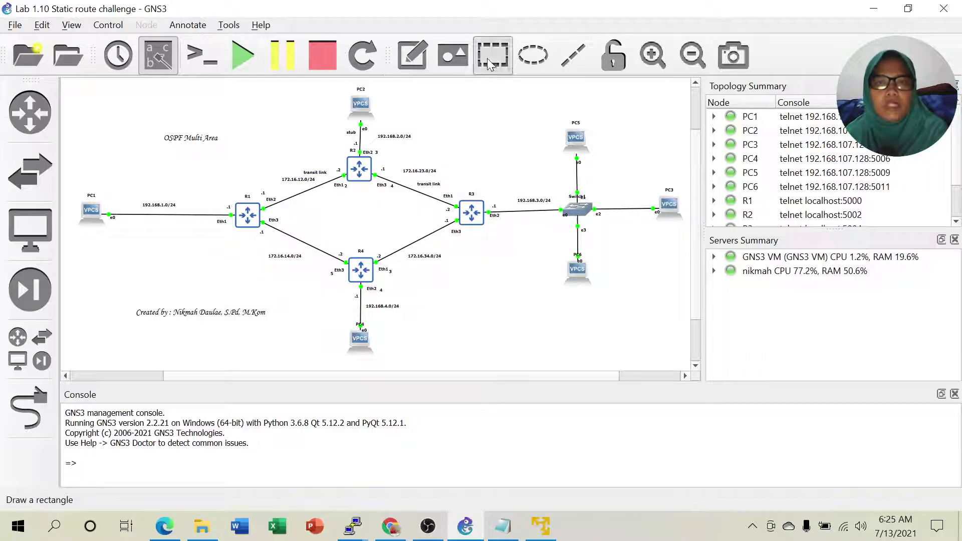
{"action": "left_click", "coordinate": [241, 132]}
{"action": "left_click_drag", "start_coordinate": [325, 151], "coordinate": [487, 161]}
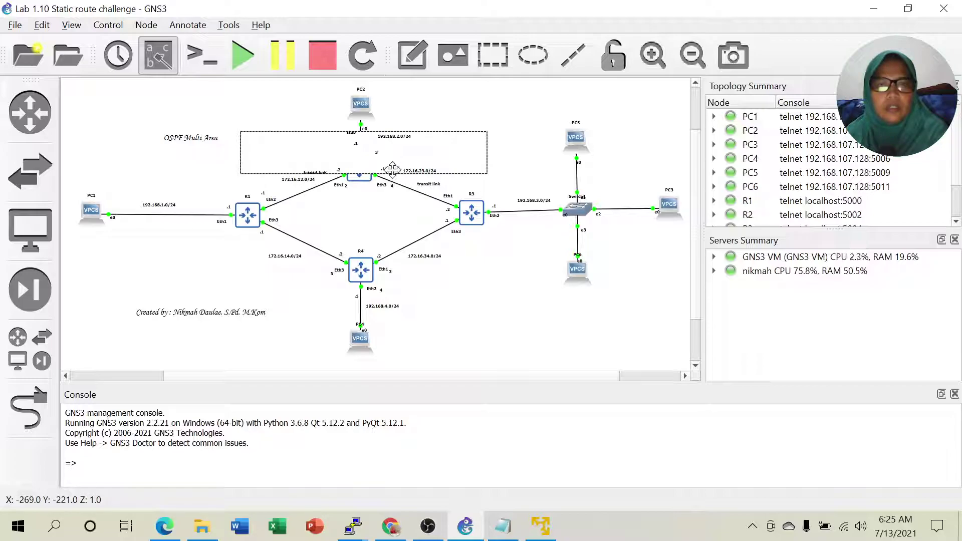
{"action": "left_click_drag", "start_coordinate": [392, 173], "coordinate": [395, 215]}
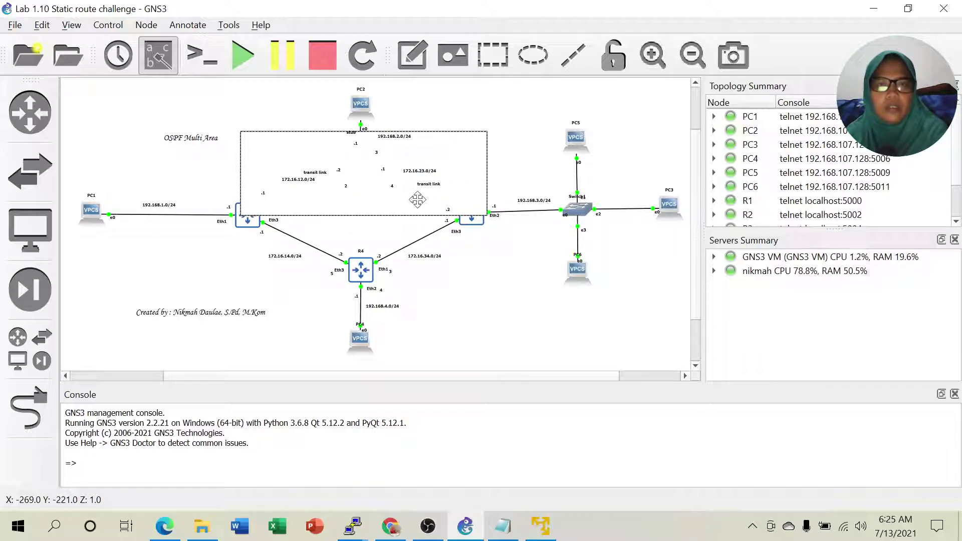
{"action": "right_click", "coordinate": [466, 151]}
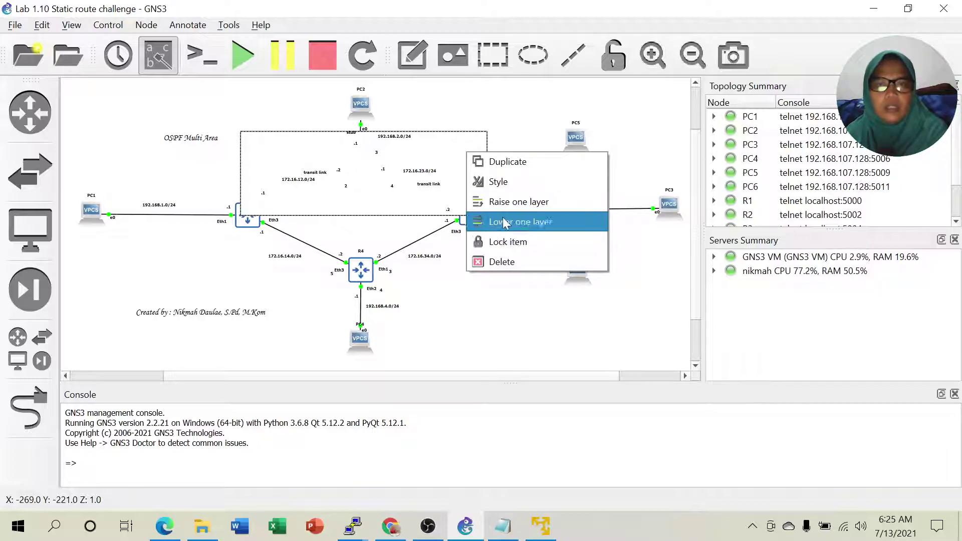
{"action": "left_click", "coordinate": [519, 224]}
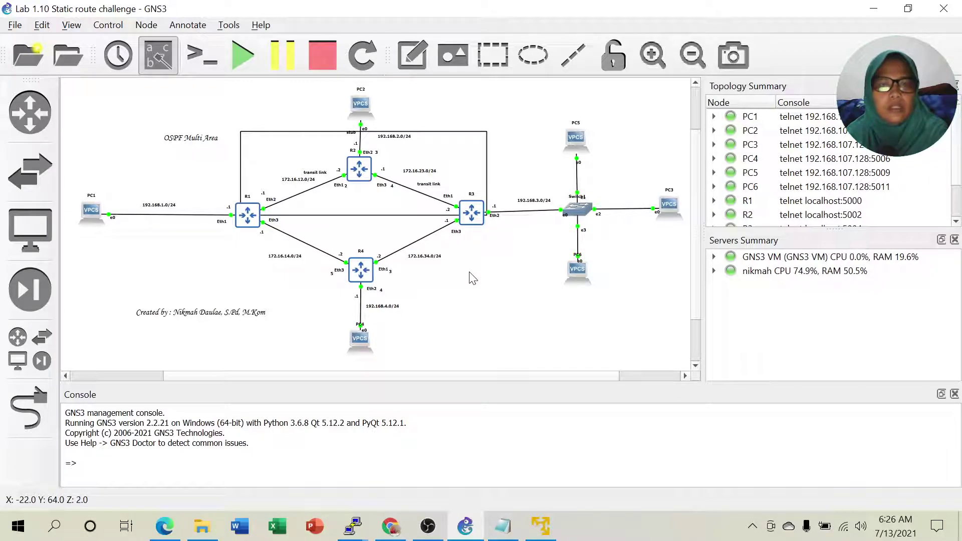
{"action": "right_click", "coordinate": [460, 154]}
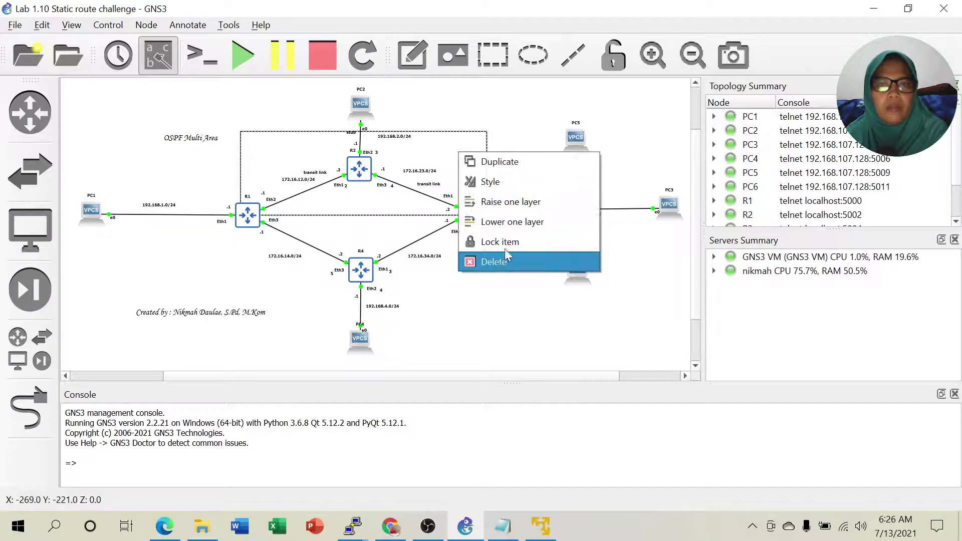
Fill the rectangle behind R1, R2 and R3 with red through its Style settings.
{"action": "left_click", "coordinate": [494, 182]}
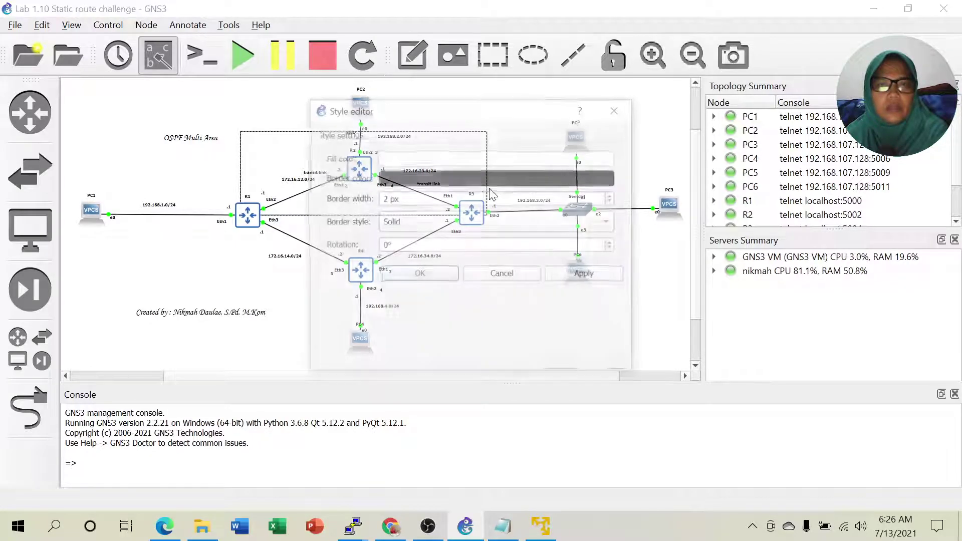
{"action": "left_click", "coordinate": [438, 159]}
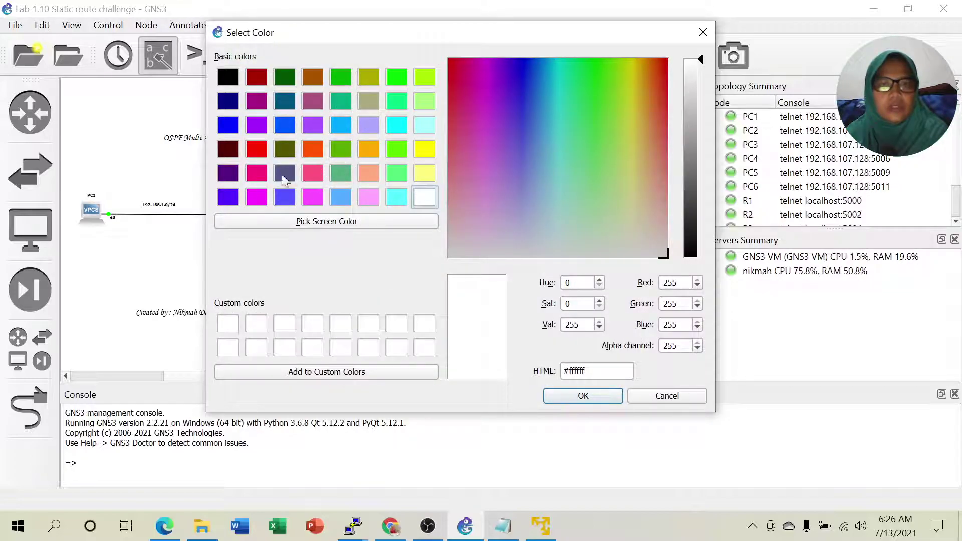
{"action": "left_click", "coordinate": [257, 152]}
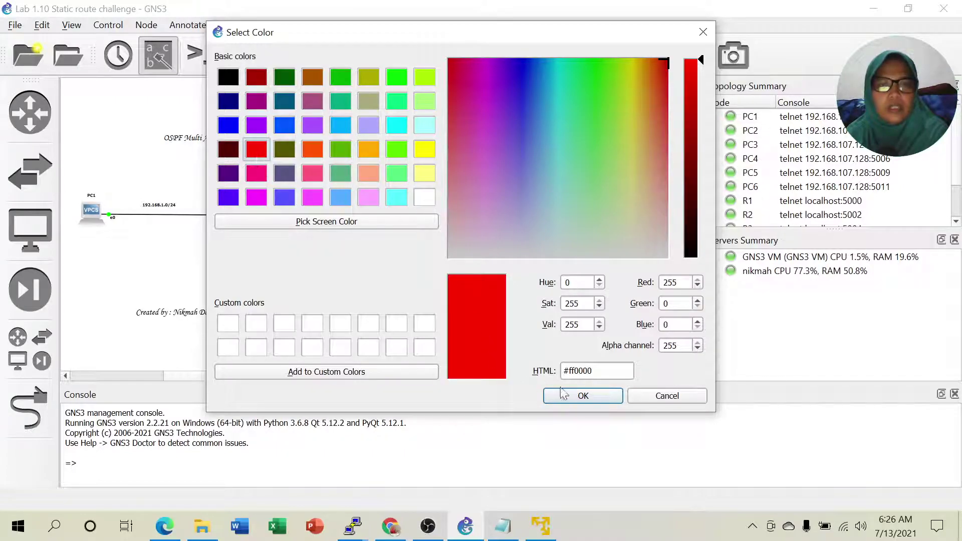
{"action": "left_click", "coordinate": [581, 396]}
{"action": "left_click", "coordinate": [419, 275]}
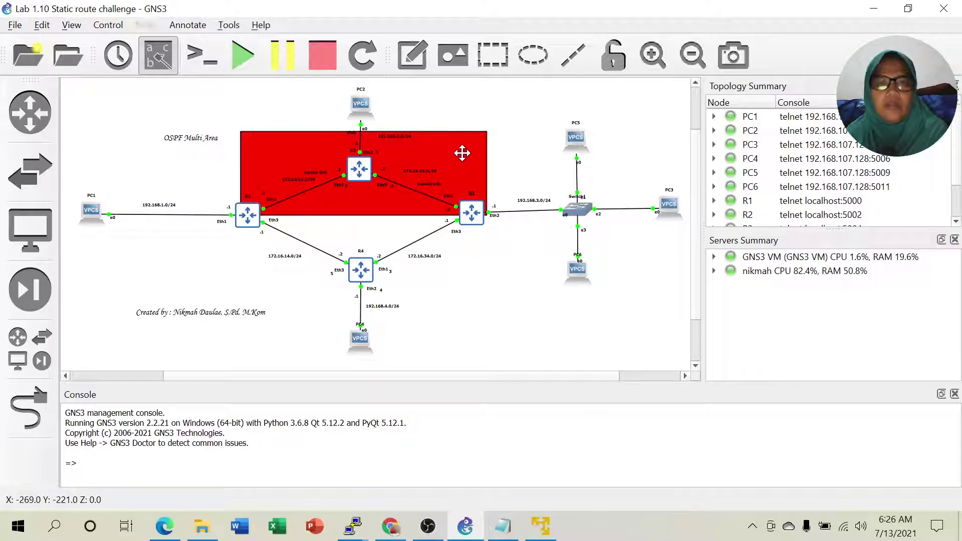
Change the rectangle's fill colour to light blue #55aaff.
{"action": "right_click", "coordinate": [462, 153]}
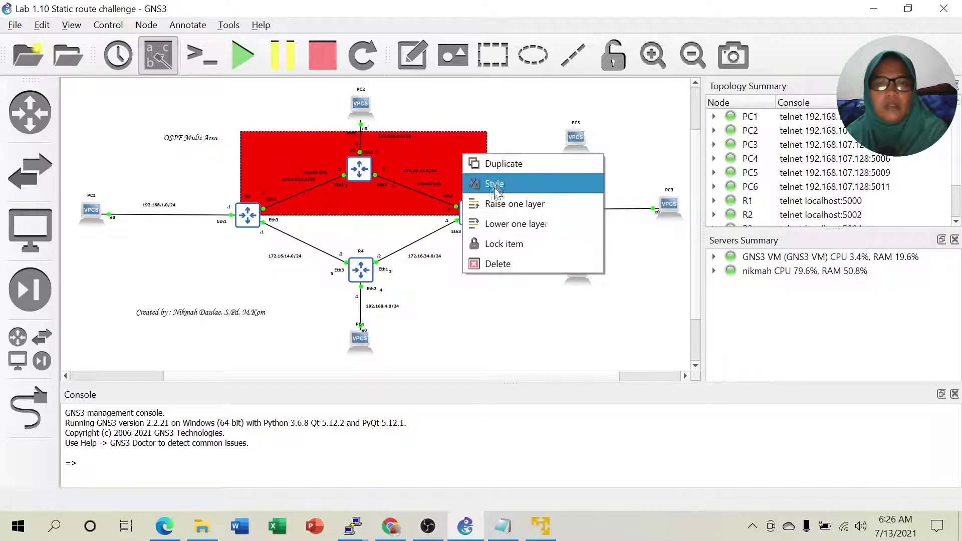
{"action": "left_click", "coordinate": [496, 183]}
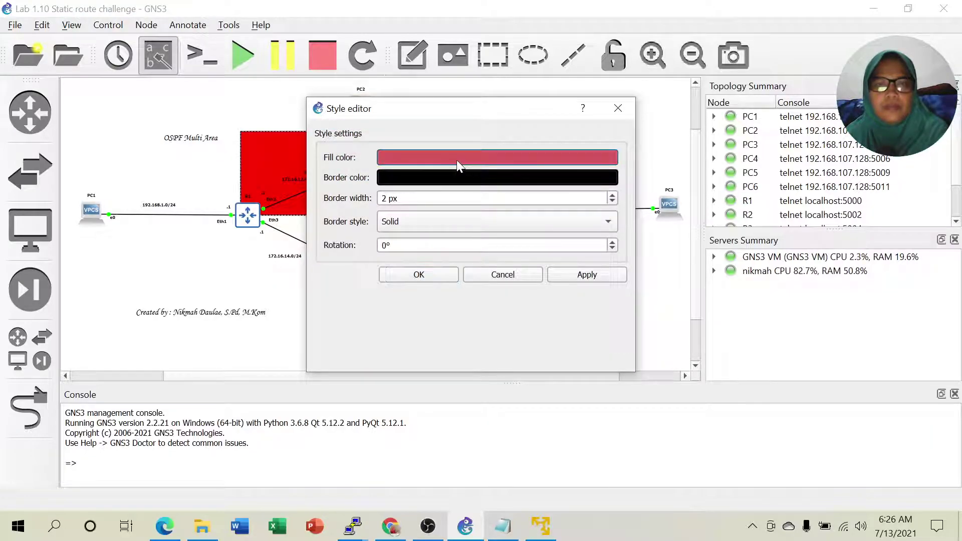
{"action": "left_click", "coordinate": [456, 158]}
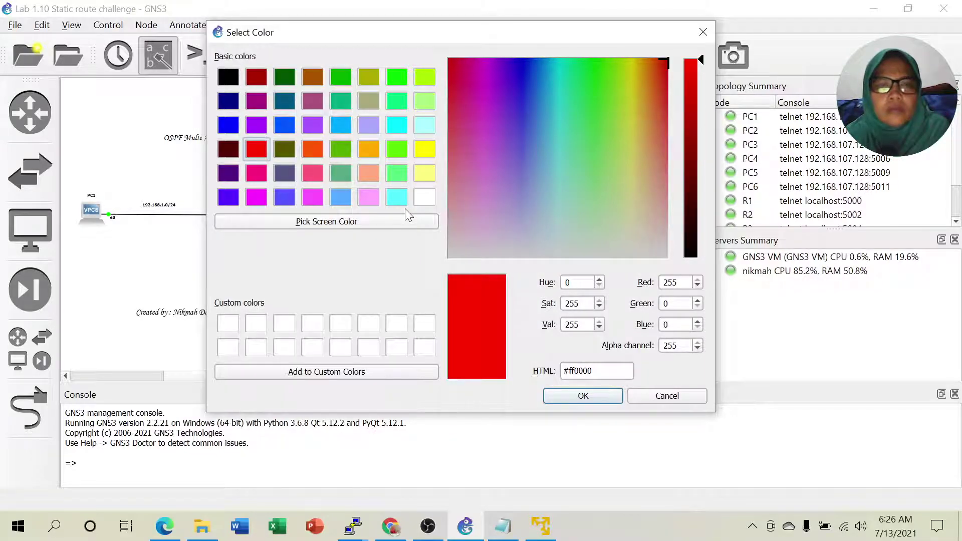
{"action": "left_click", "coordinate": [340, 197]}
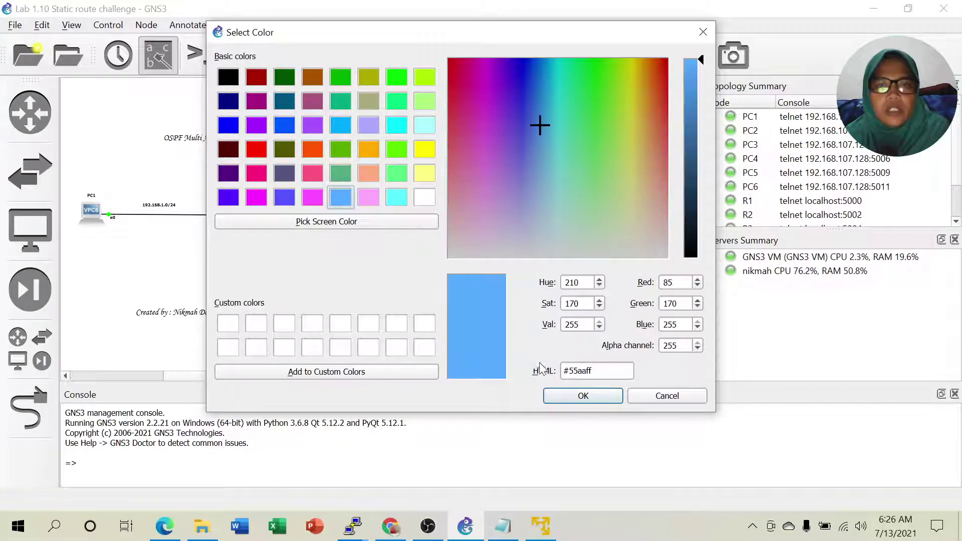
{"action": "left_click", "coordinate": [565, 399]}
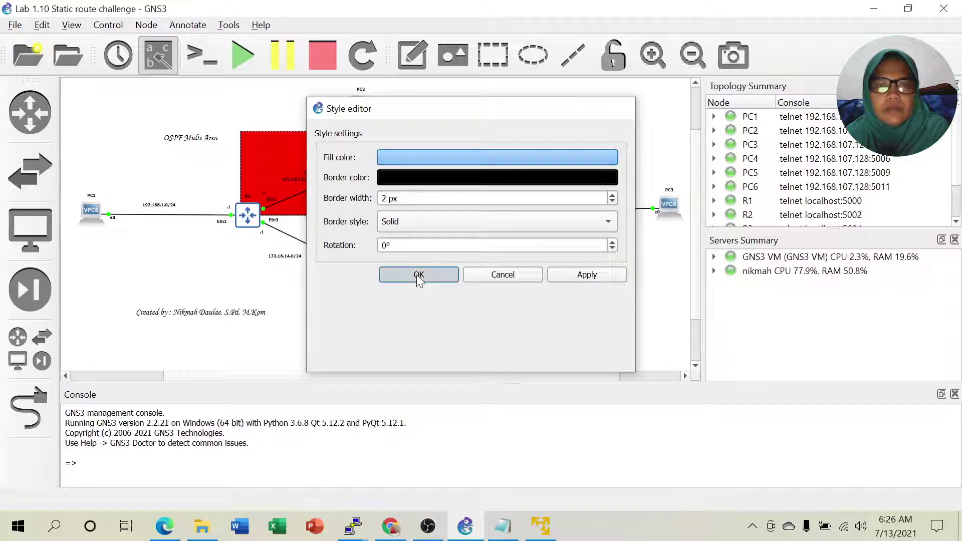
{"action": "left_click", "coordinate": [417, 273]}
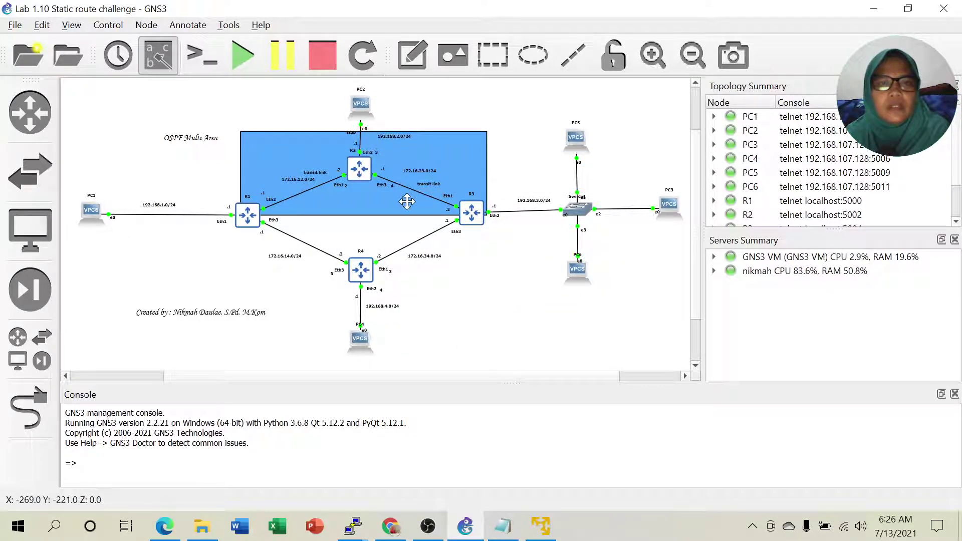
Duplicate the blue rectangle and drag the copy down over R1, R4 and R3.
{"action": "left_click", "coordinate": [444, 157]}
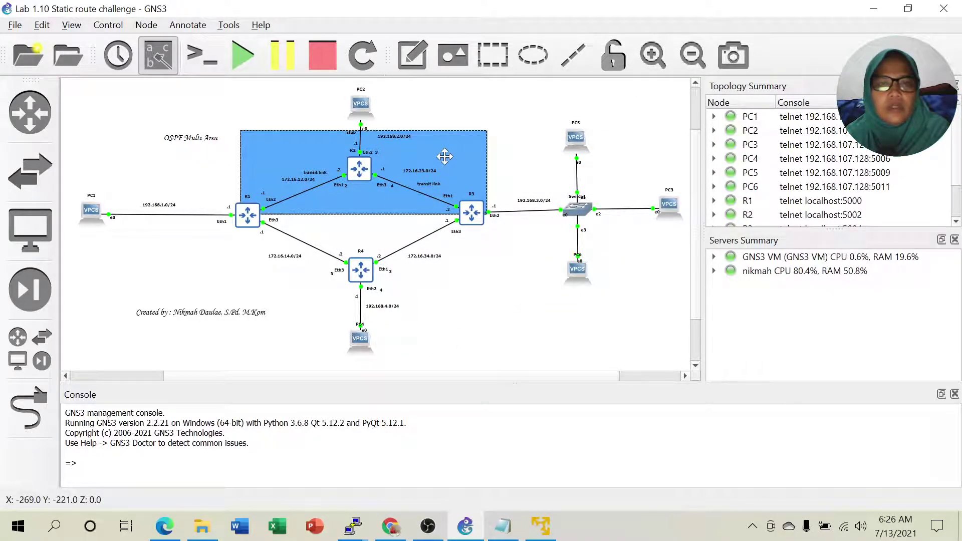
{"action": "right_click", "coordinate": [444, 157]}
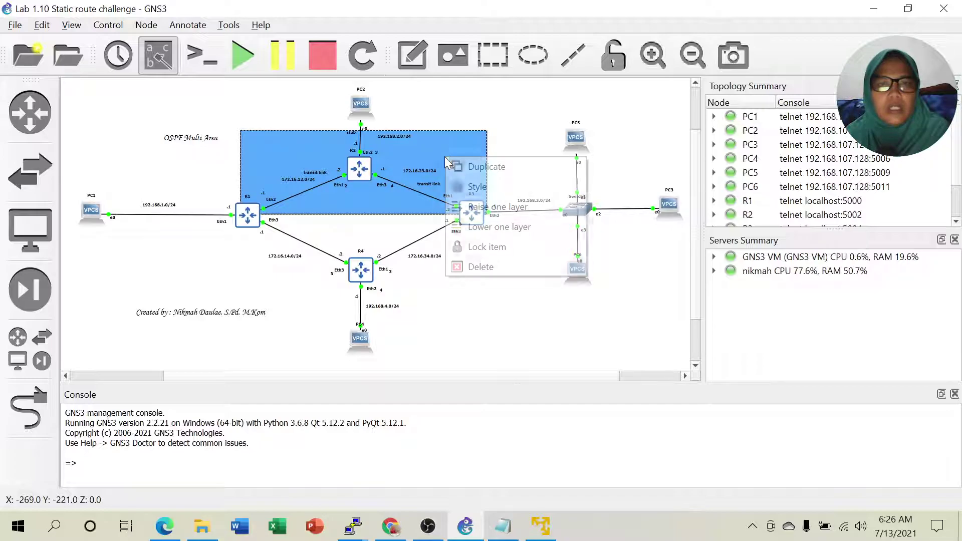
{"action": "left_click", "coordinate": [471, 164]}
{"action": "left_click_drag", "start_coordinate": [441, 162], "coordinate": [432, 237]}
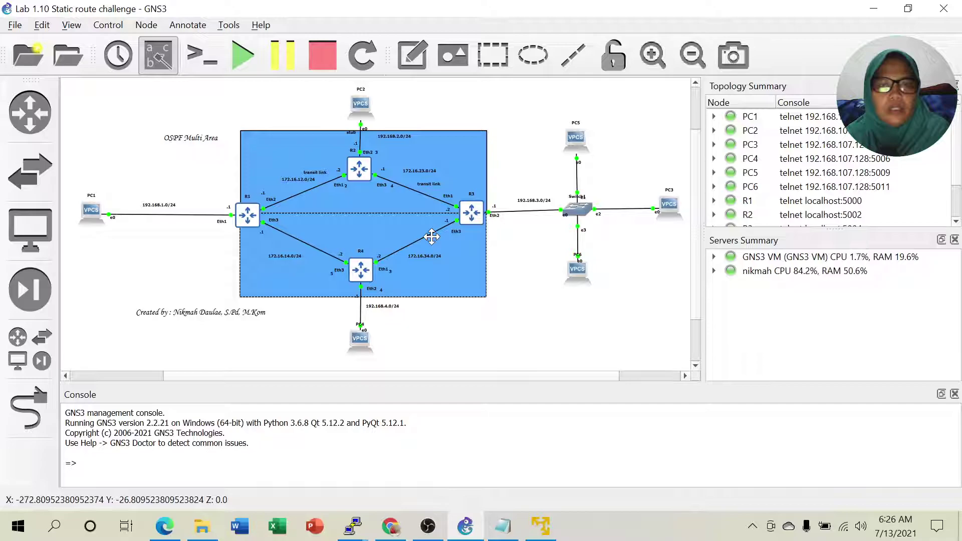
Fill the lower rectangle cyan (#55ffff) and briefly check the Notepad lab notes.
{"action": "right_click", "coordinate": [460, 272]}
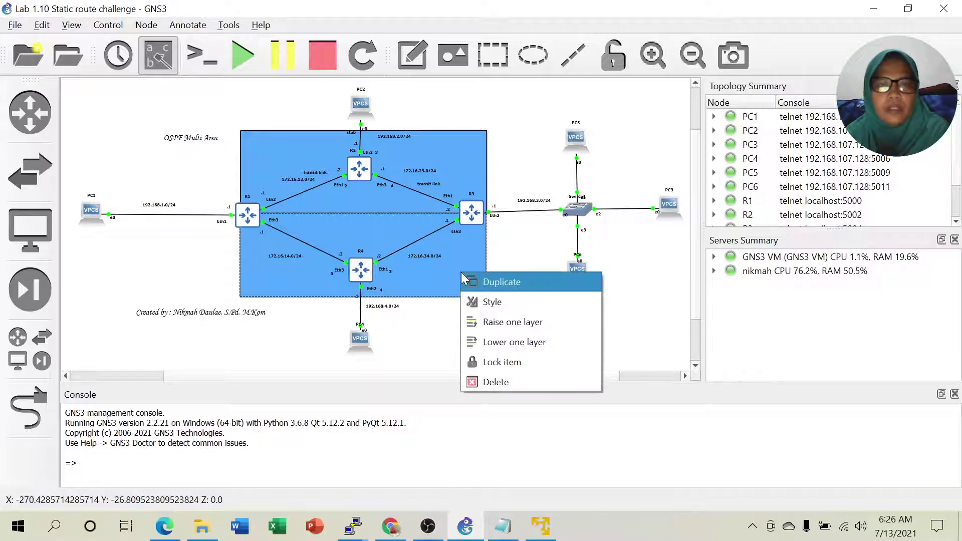
{"action": "left_click", "coordinate": [492, 302]}
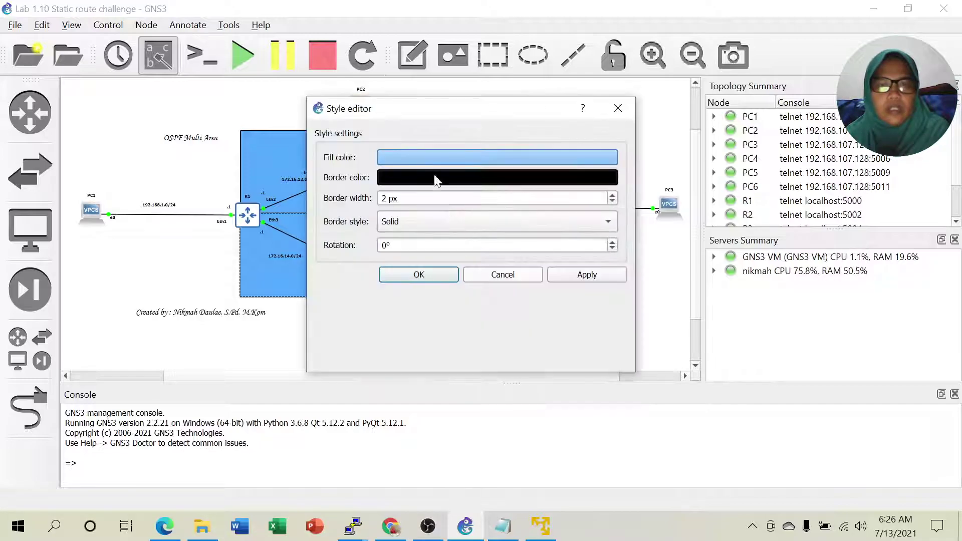
{"action": "left_click", "coordinate": [426, 156]}
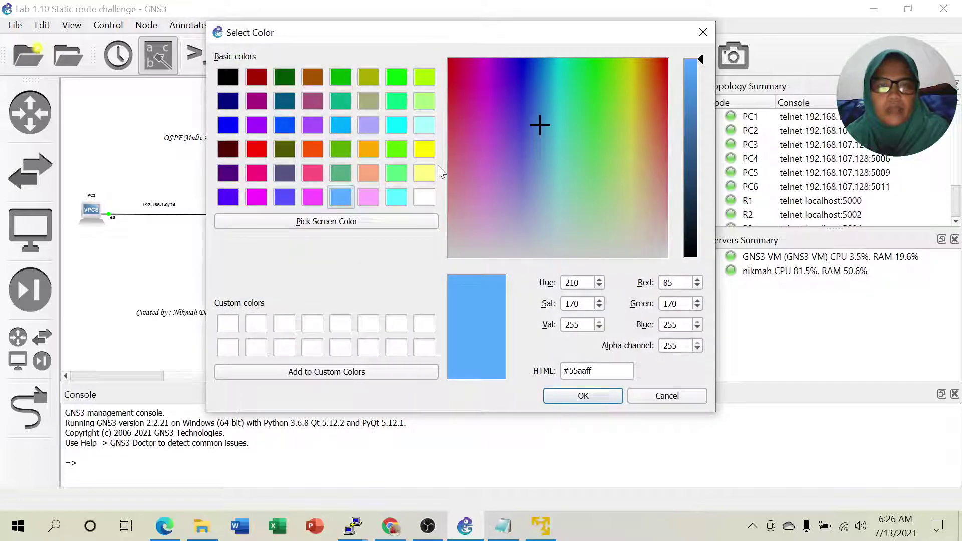
{"action": "left_click", "coordinate": [397, 198]}
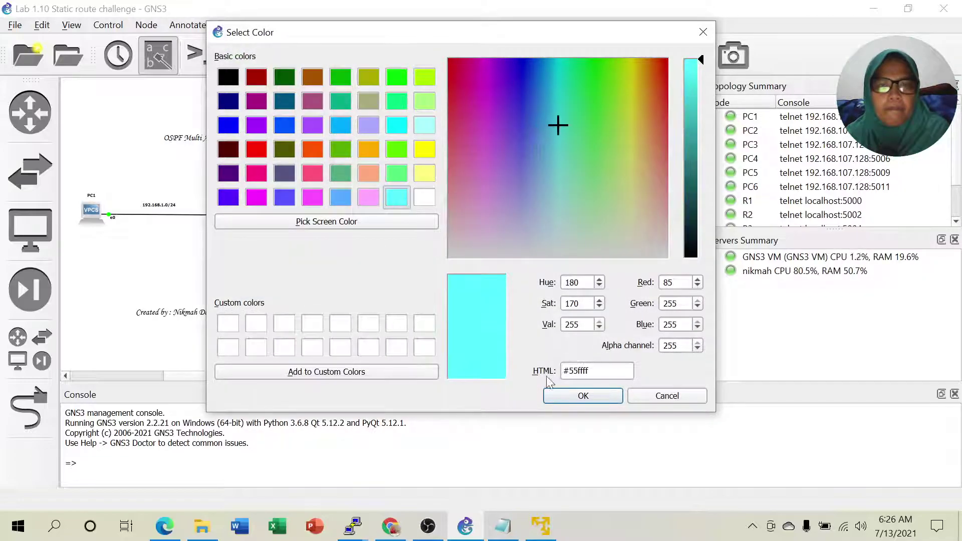
{"action": "left_click", "coordinate": [576, 396]}
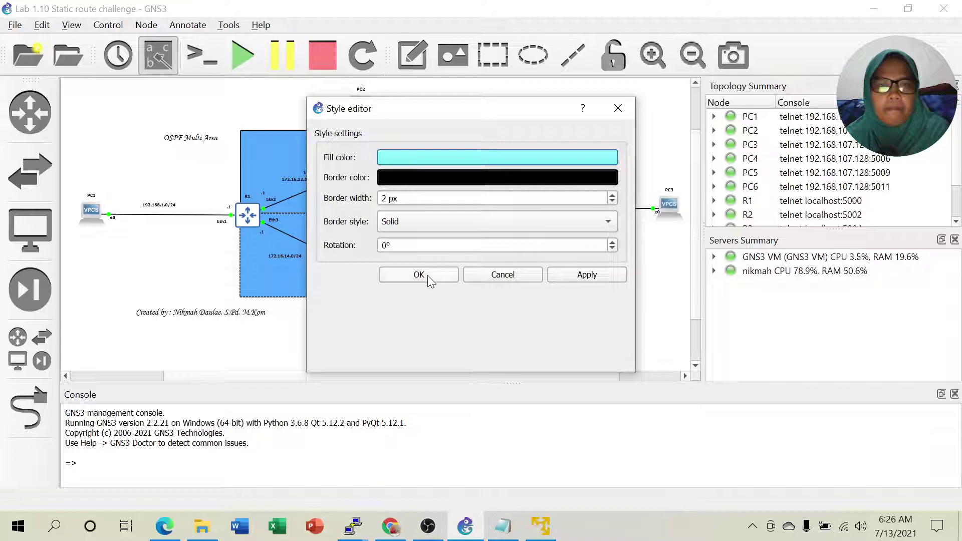
{"action": "left_click", "coordinate": [418, 275]}
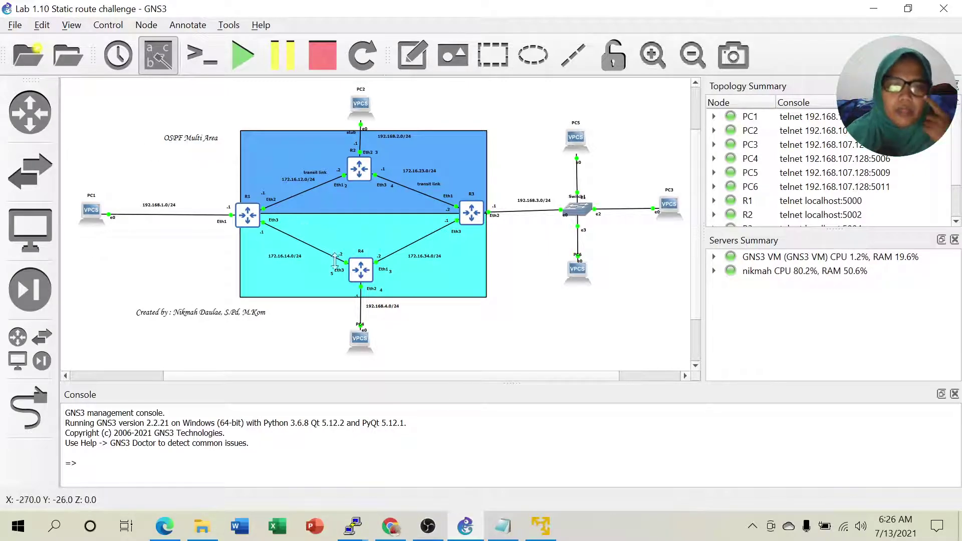
{"action": "left_click", "coordinate": [503, 526]}
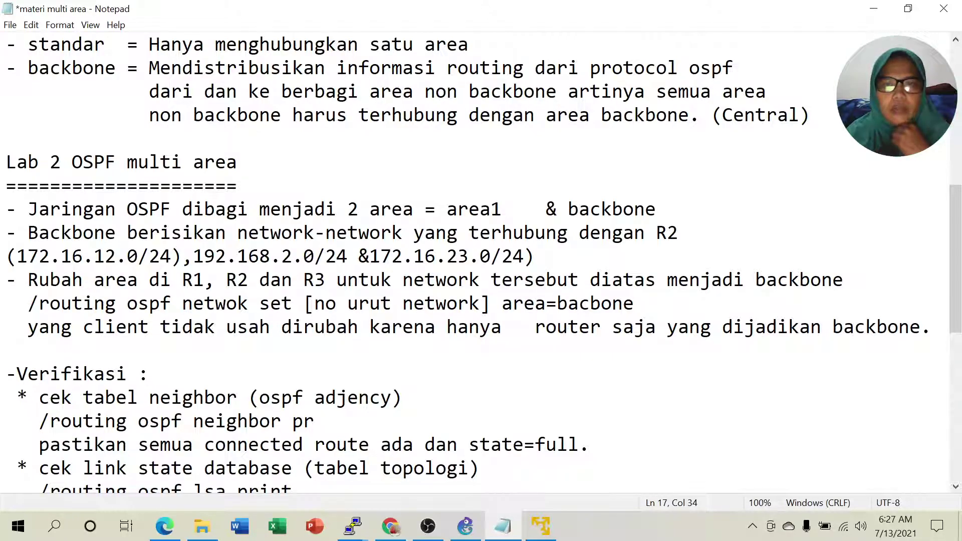
{"action": "left_click", "coordinate": [873, 9]}
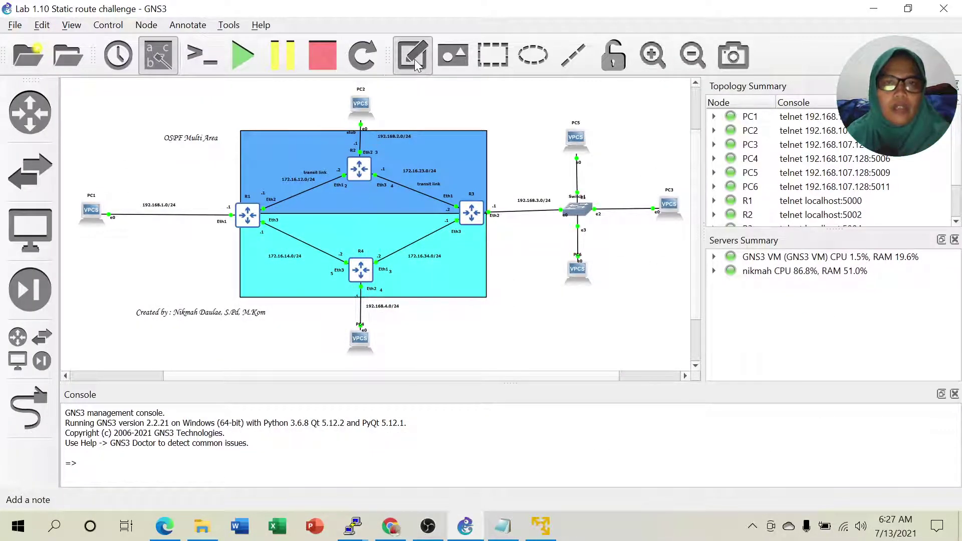
Add the note 'Area : Area Backbone' in the blue area and nudge it left below R2.
{"action": "left_click", "coordinate": [355, 203]}
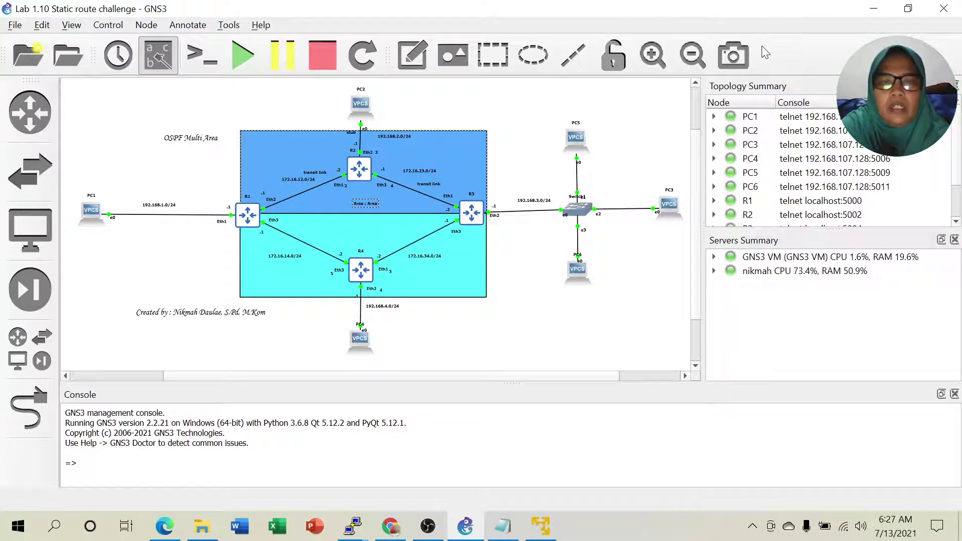
{"action": "type", "text": "ackbone"}
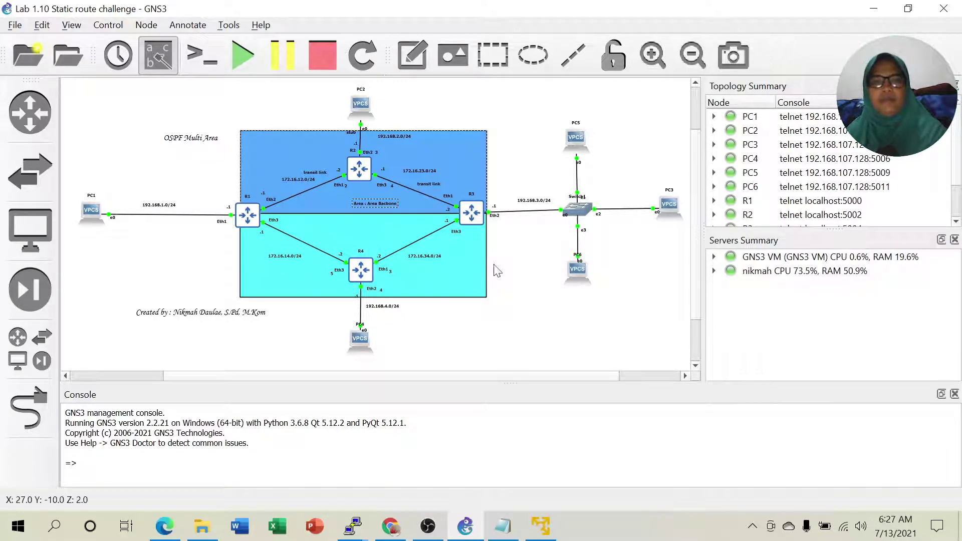
{"action": "left_click", "coordinate": [521, 318]}
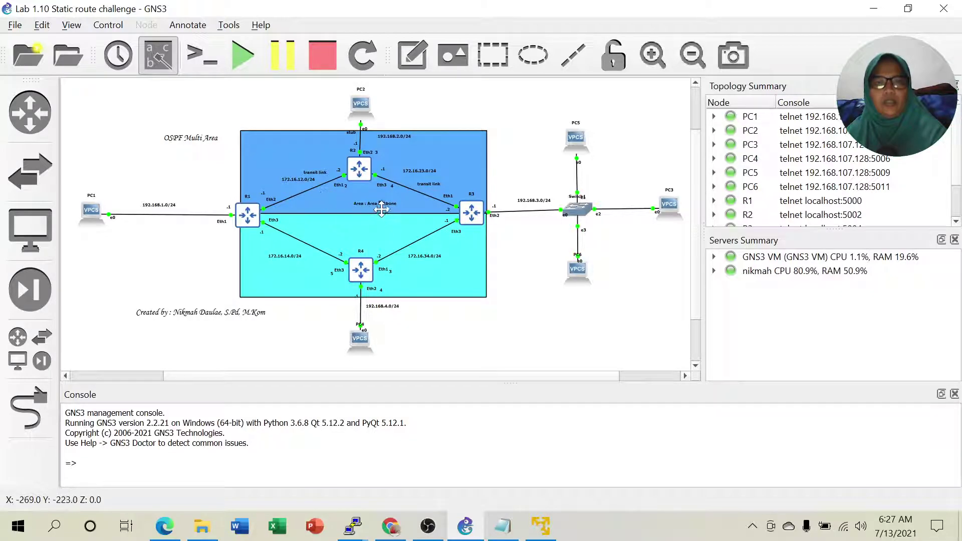
{"action": "left_click_drag", "start_coordinate": [379, 203], "coordinate": [368, 204]}
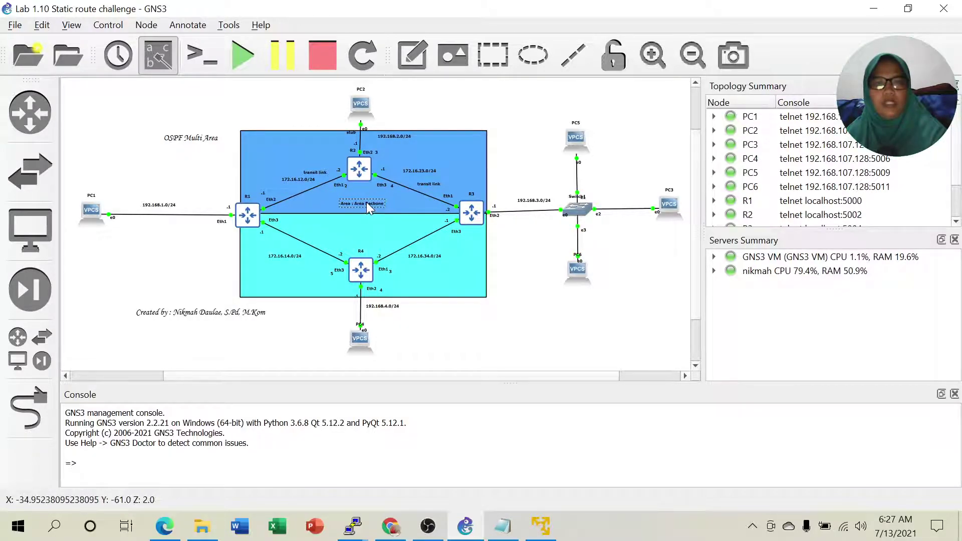
{"action": "left_click", "coordinate": [370, 167]}
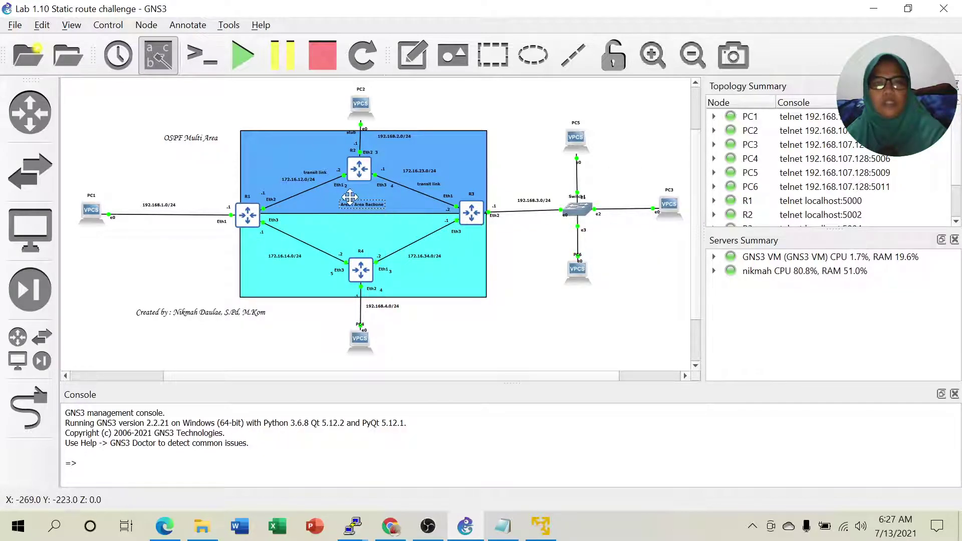
{"action": "left_click", "coordinate": [366, 207]}
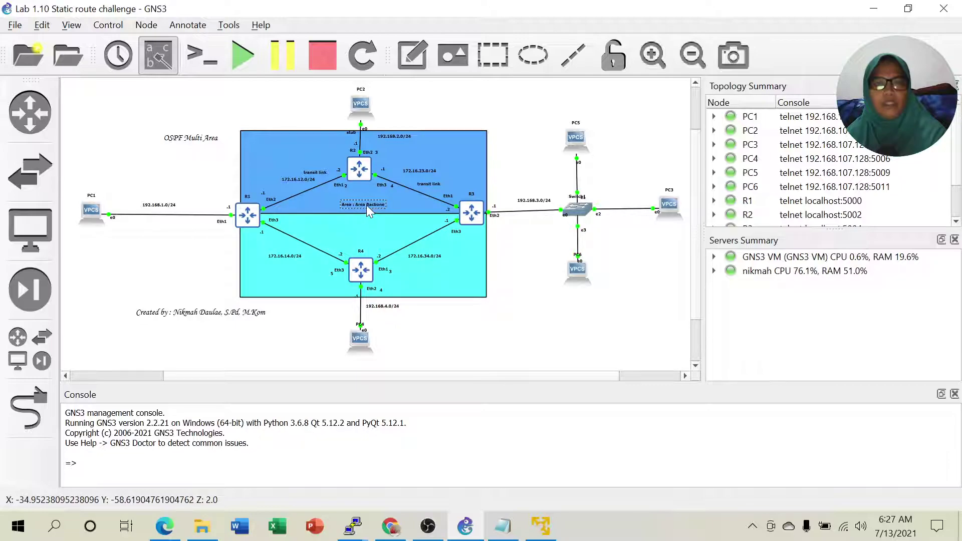
{"action": "right_click", "coordinate": [366, 206]}
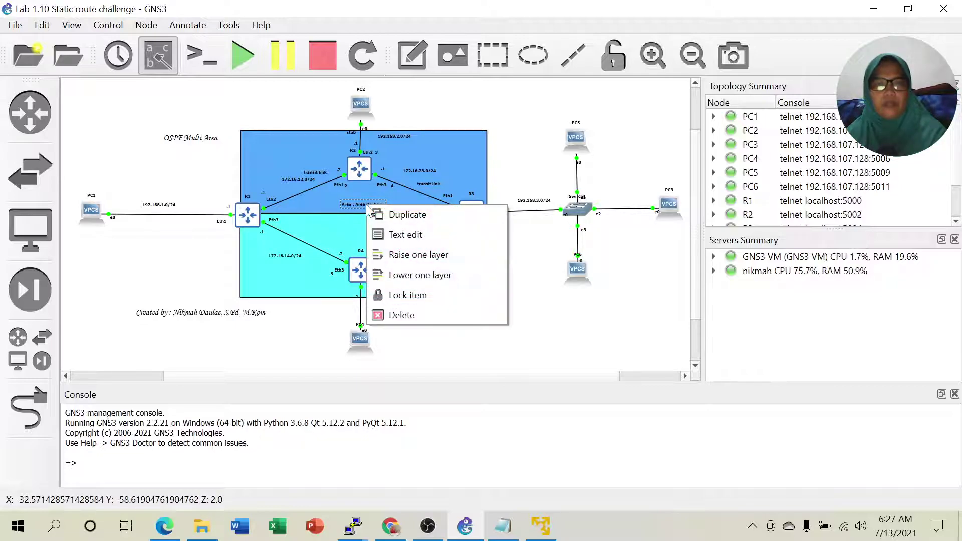
{"action": "left_click", "coordinate": [383, 214]}
{"action": "left_click_drag", "start_coordinate": [384, 219], "coordinate": [371, 239]}
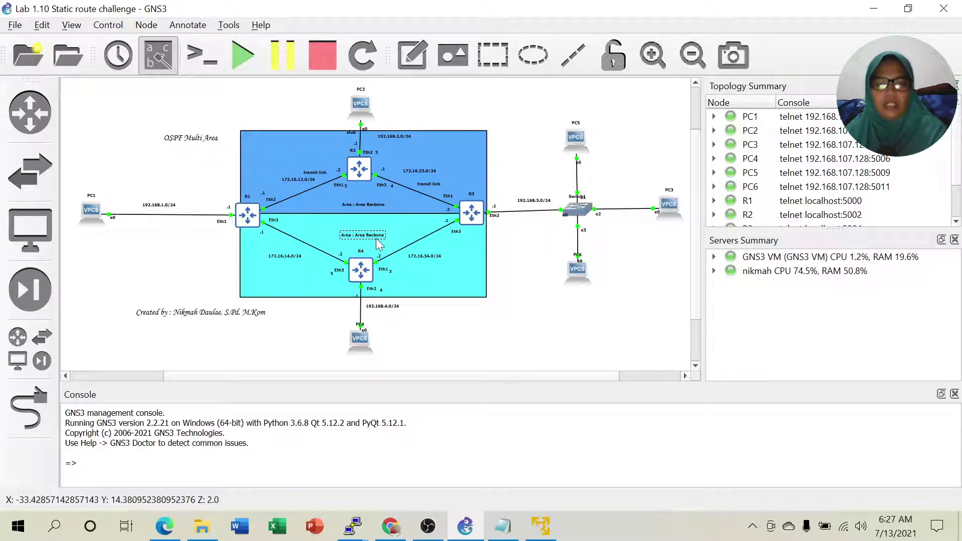
{"action": "scroll", "coordinate": [377, 242], "scroll_direction": "left", "scroll_amount": 1}
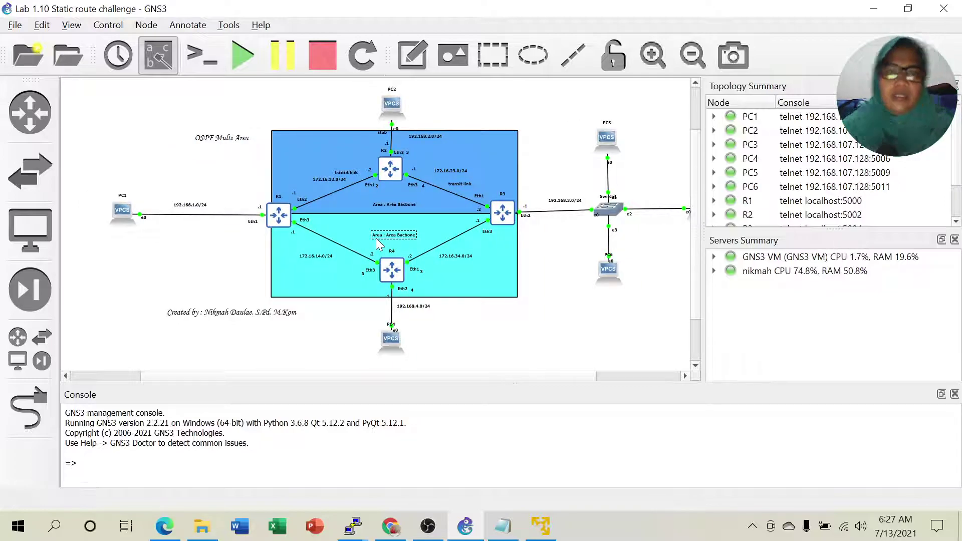
{"action": "double_click", "coordinate": [395, 237]}
{"action": "key", "text": "Left"}
{"action": "key", "text": "Right"}
{"action": "key", "text": "Right"}
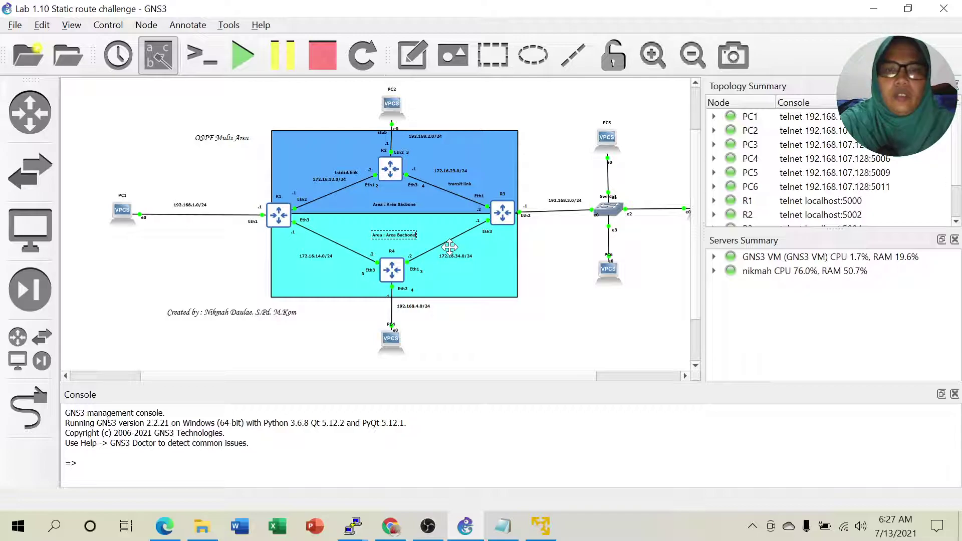
{"action": "key", "text": "BackSpace"}
{"action": "key", "text": "BackSpace"}
{"action": "key", "text": "BackSpace"}
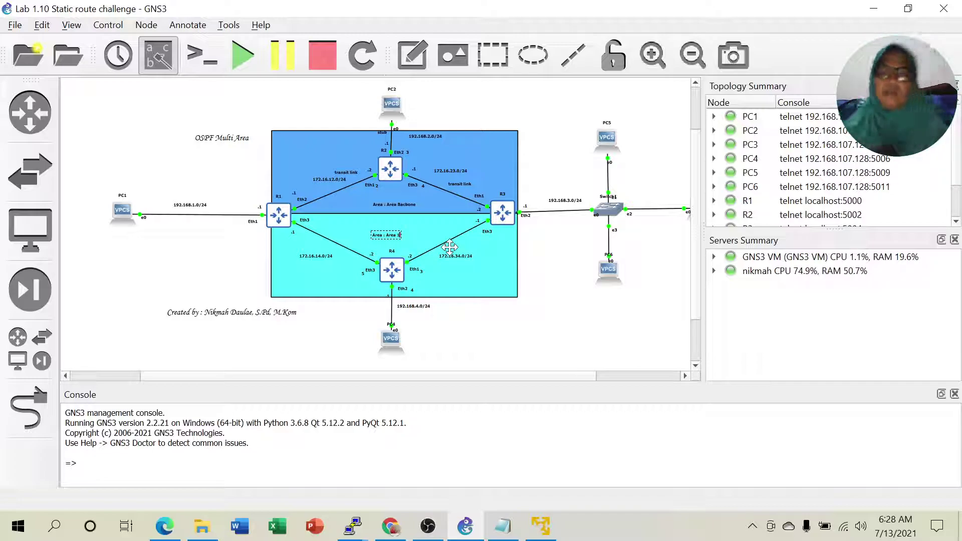
{"action": "left_click", "coordinate": [560, 321]}
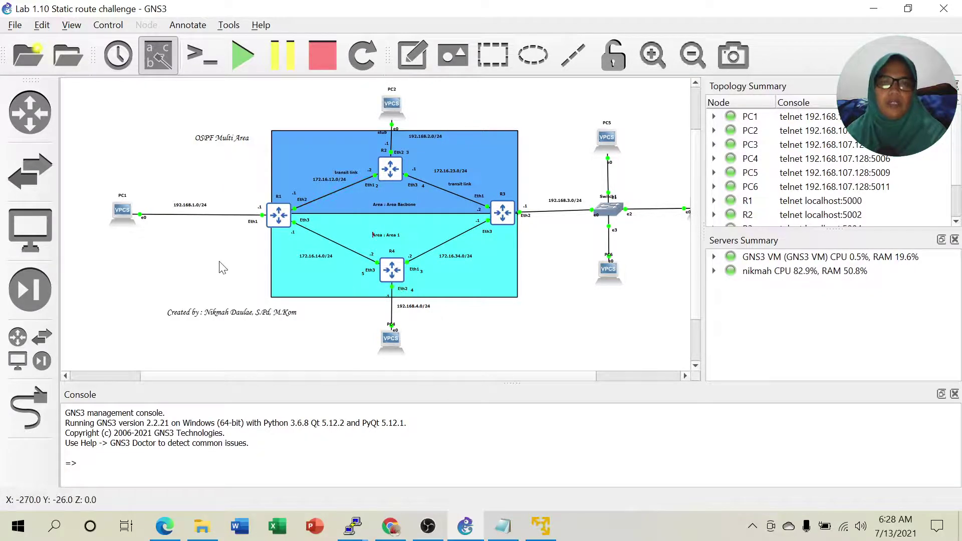
{"action": "left_click", "coordinate": [388, 234]}
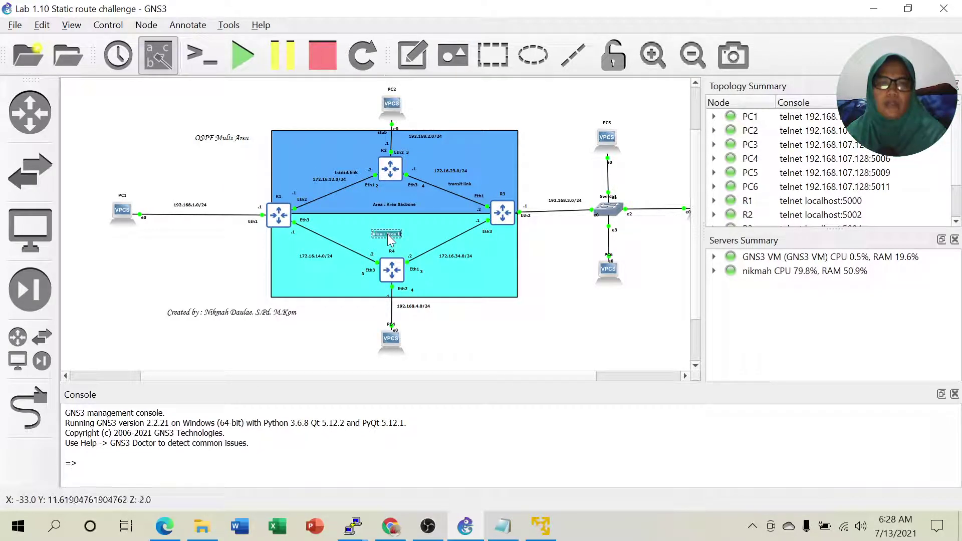
{"action": "left_click", "coordinate": [548, 302]}
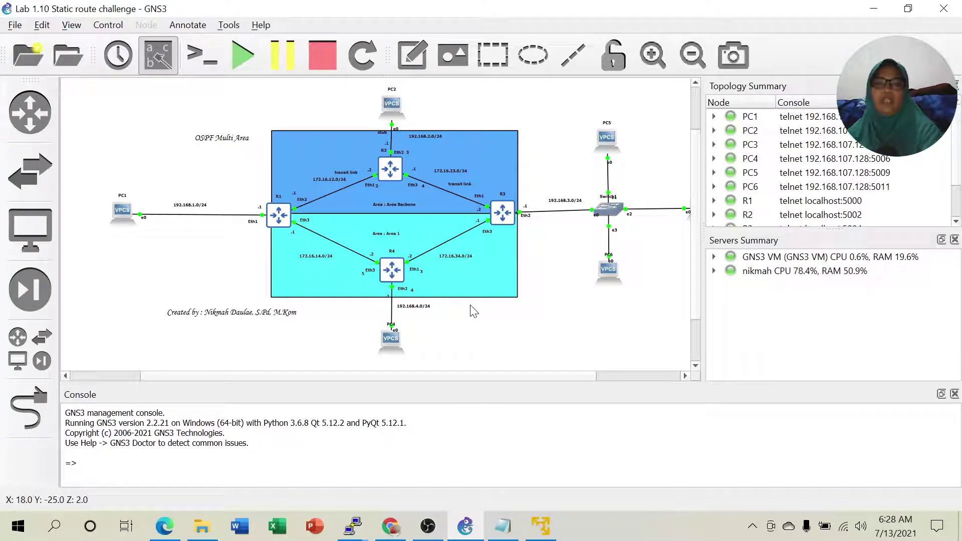
{"action": "left_click", "coordinate": [503, 532]}
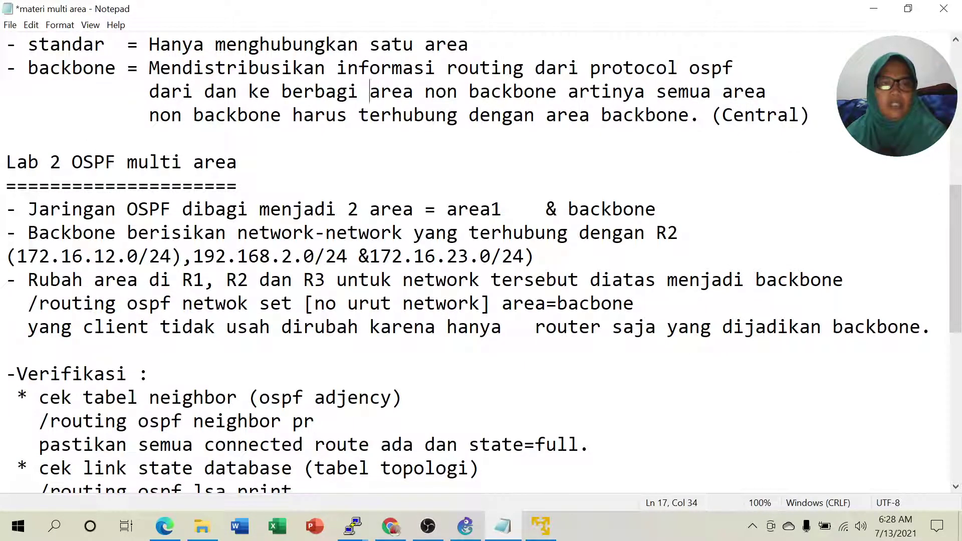
{"action": "left_click_drag", "start_coordinate": [28, 209], "coordinate": [656, 209]}
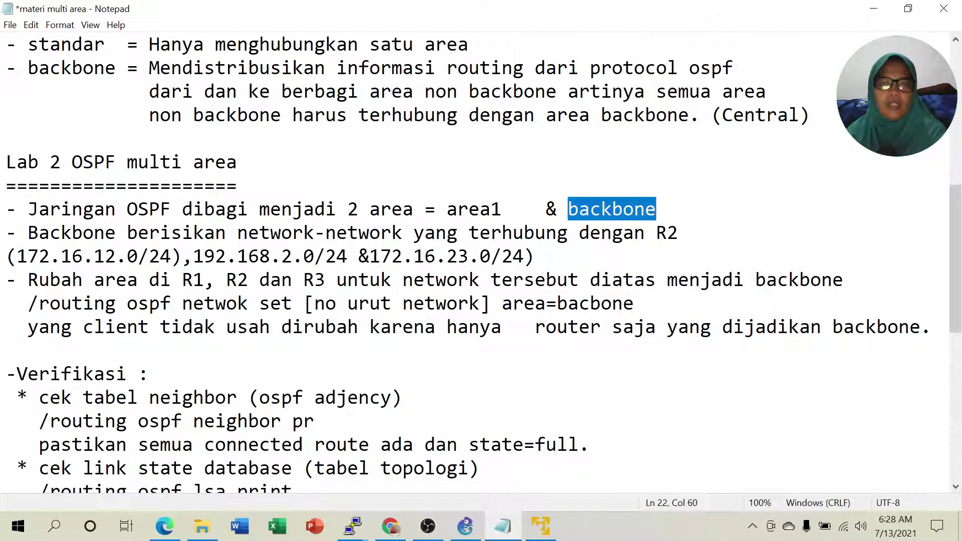
{"action": "left_click_drag", "start_coordinate": [29, 233], "coordinate": [679, 233]}
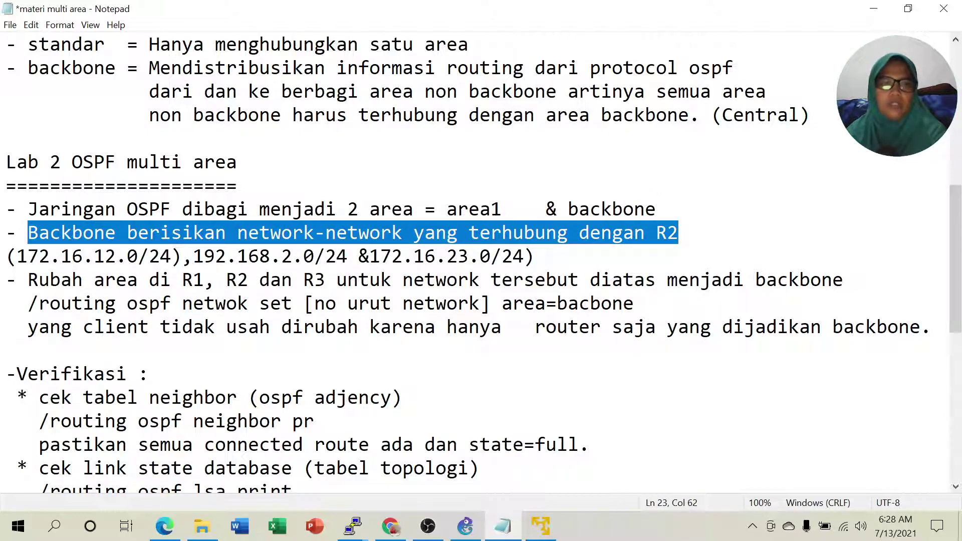
{"action": "left_click_drag", "start_coordinate": [105, 256], "coordinate": [172, 257]}
{"action": "left_click_drag", "start_coordinate": [281, 257], "coordinate": [304, 257]}
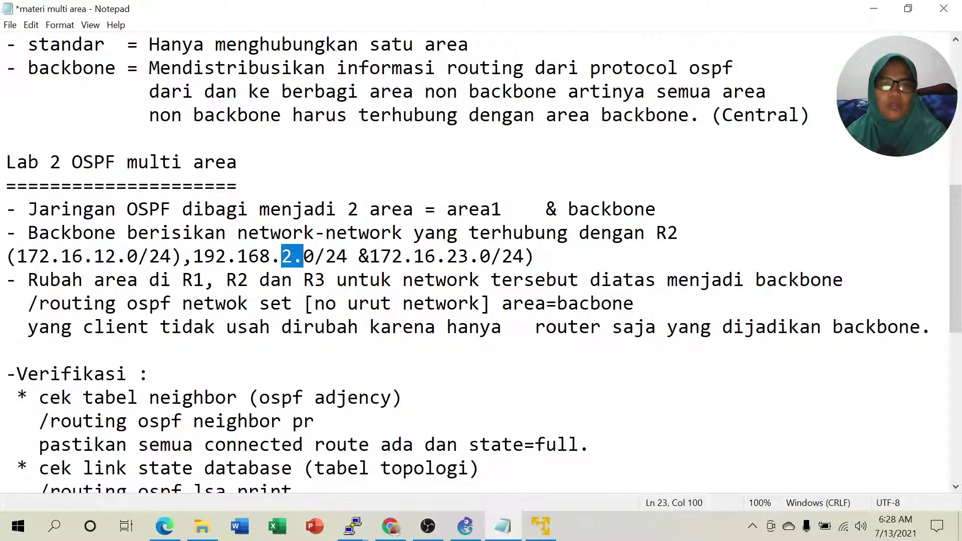
{"action": "left_click_drag", "start_coordinate": [446, 256], "coordinate": [524, 256]}
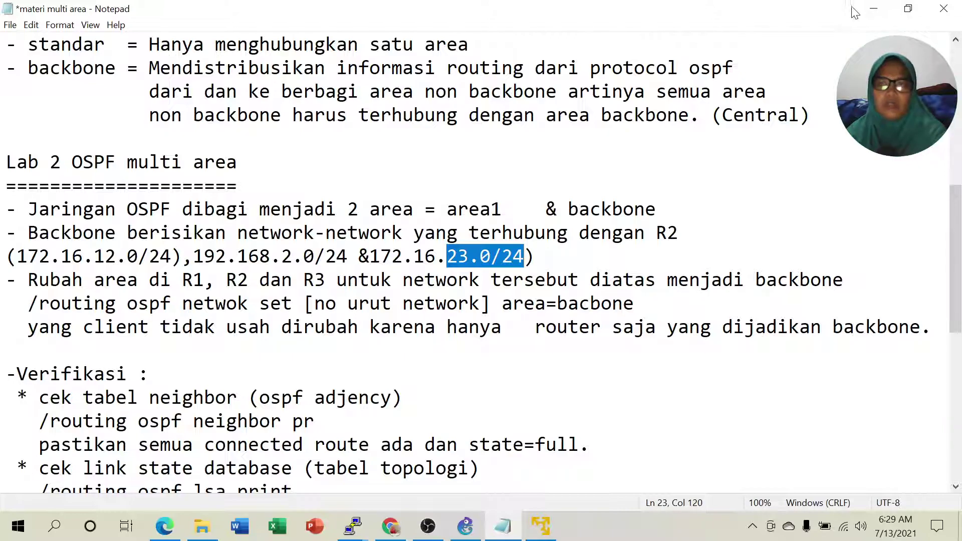
{"action": "left_click", "coordinate": [872, 8]}
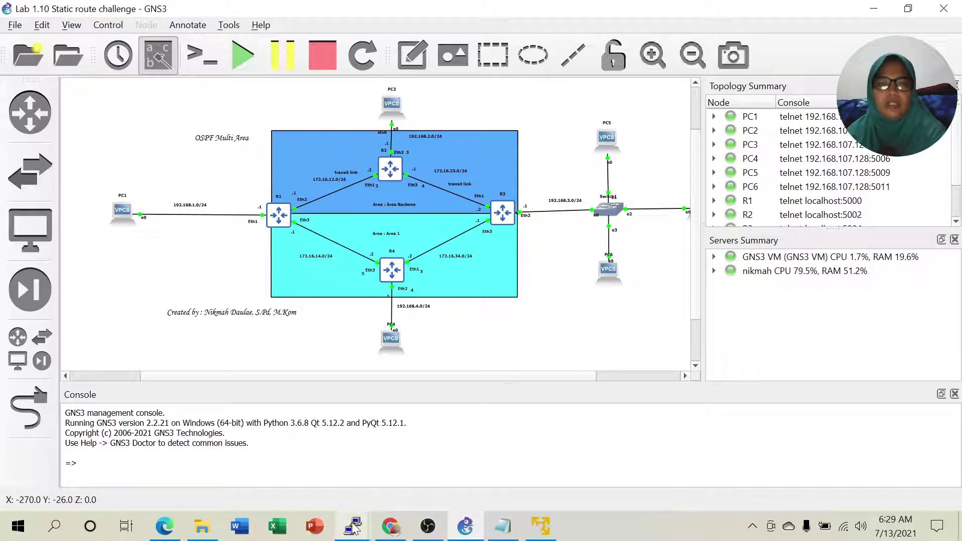
Close the blank duplicate R1 PuTTY session, leaving the other consoles open.
{"action": "mouse_move", "coordinate": [356, 529]}
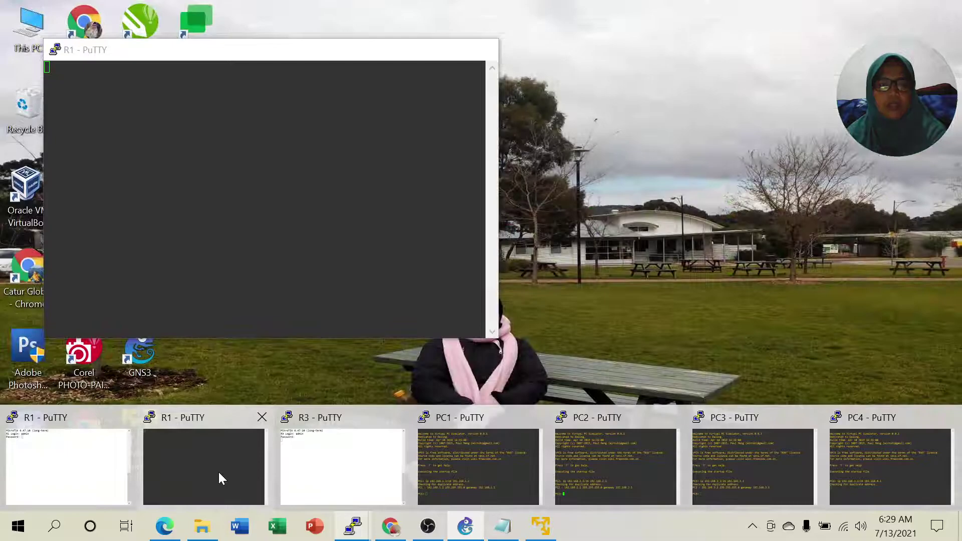
{"action": "left_click", "coordinate": [219, 474]}
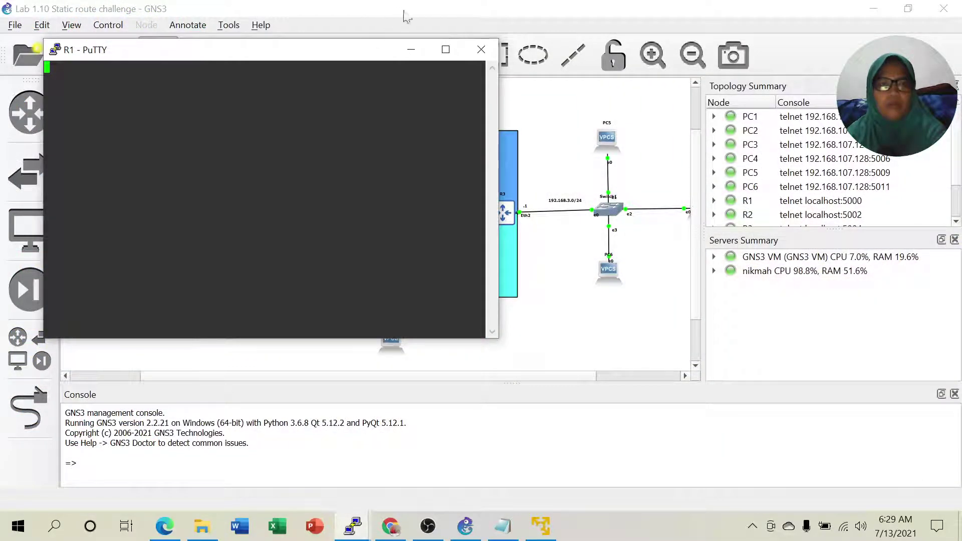
{"action": "left_click", "coordinate": [481, 49]}
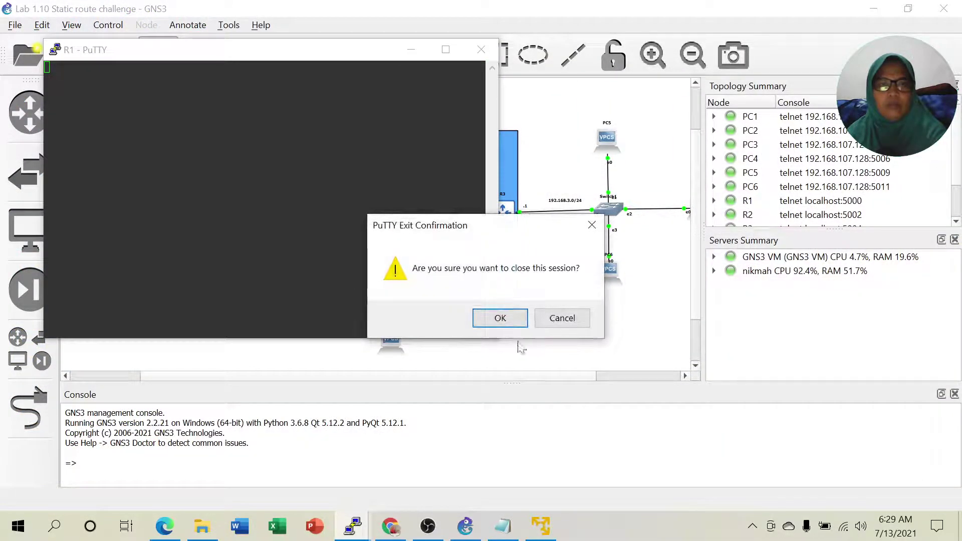
{"action": "left_click", "coordinate": [500, 319]}
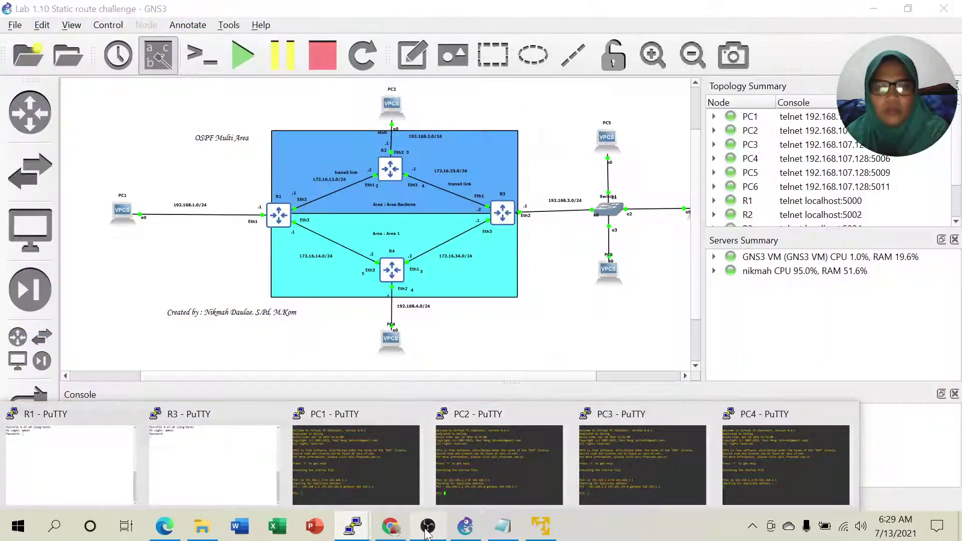
{"action": "right_click", "coordinate": [397, 175]}
Open an R2 console, enter username admin, and switch PuTTY to system colours.
{"action": "left_click", "coordinate": [423, 200]}
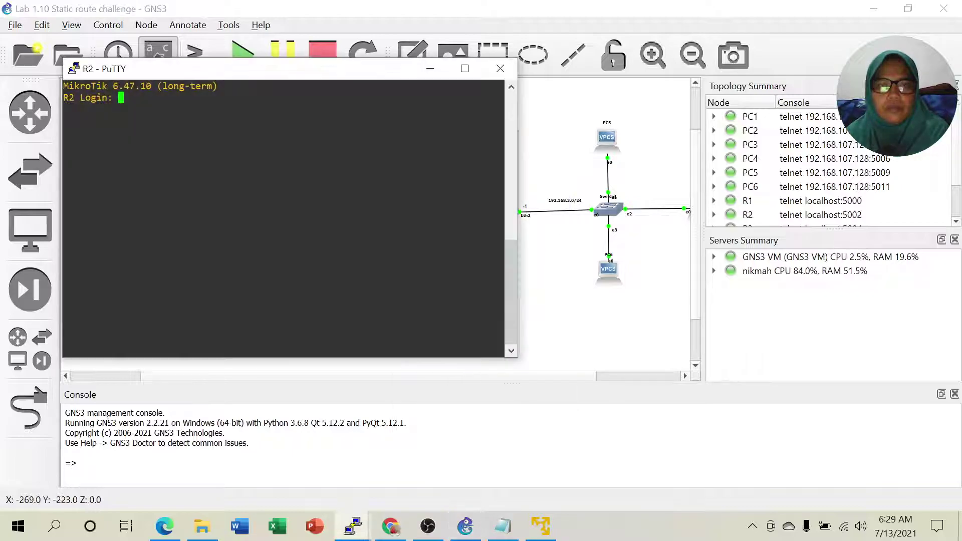
{"action": "type", "text": "admin"}
{"action": "key", "text": "Return"}
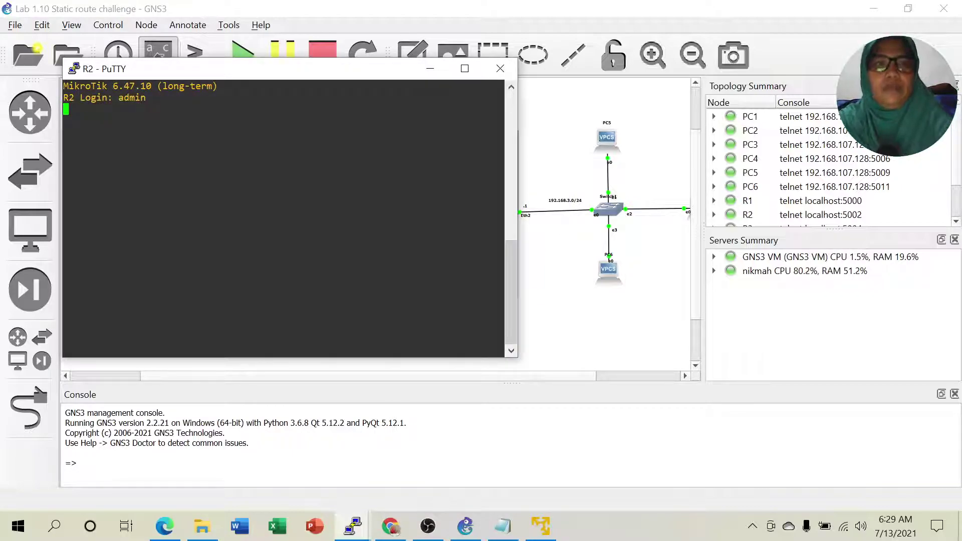
{"action": "right_click", "coordinate": [287, 73]}
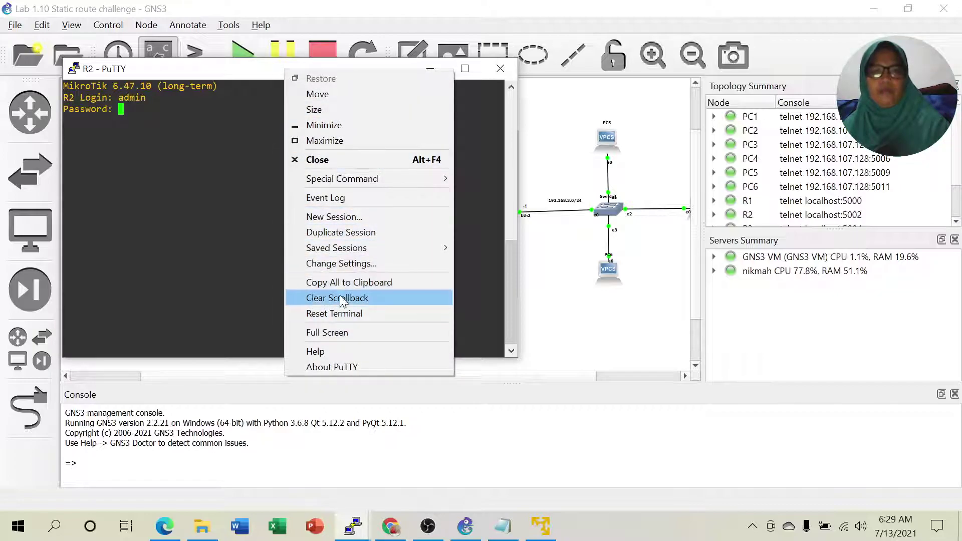
{"action": "left_click", "coordinate": [326, 264]}
{"action": "left_click", "coordinate": [351, 266]}
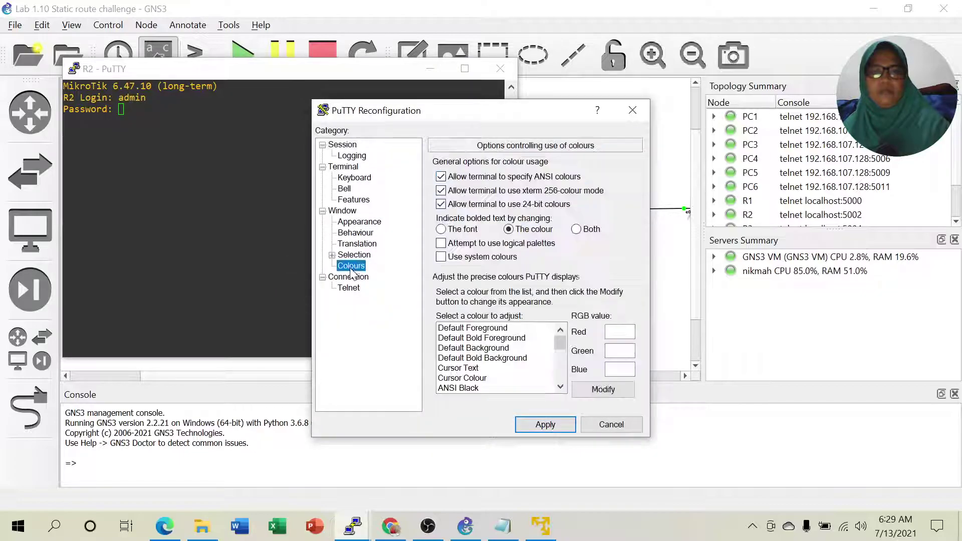
{"action": "left_click", "coordinate": [441, 256]}
{"action": "left_click", "coordinate": [539, 425]}
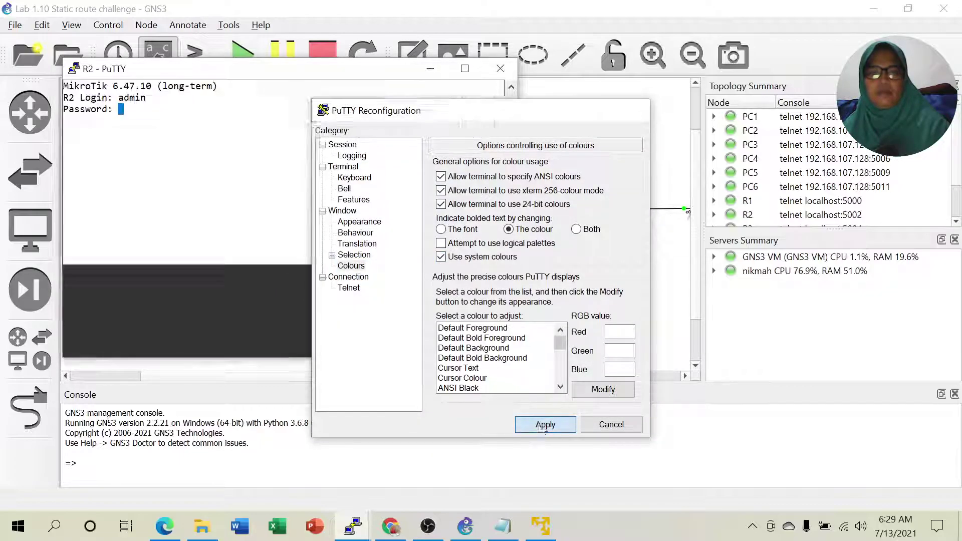
Move the R2 console right of the topology and finish logging in as admin.
{"action": "left_click_drag", "start_coordinate": [241, 75], "coordinate": [707, 76]}
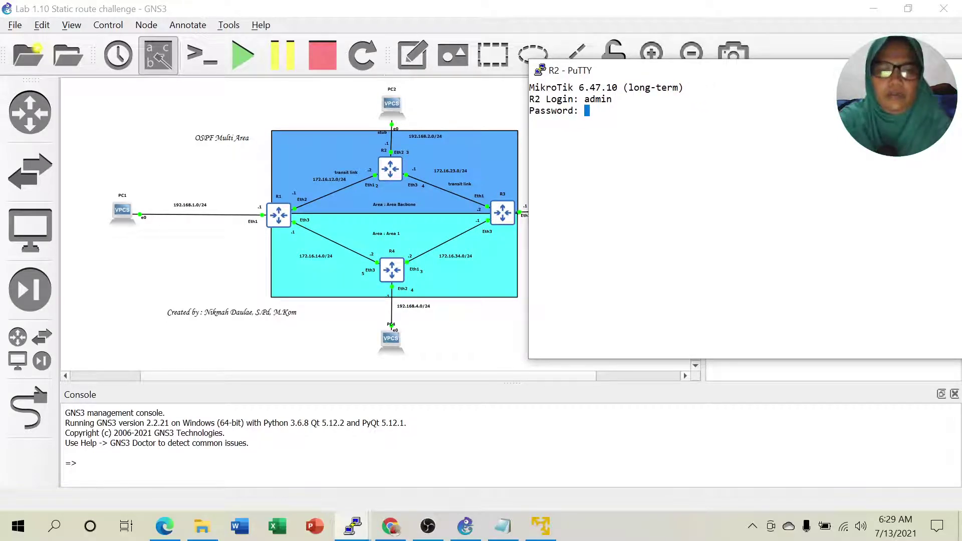
{"action": "key", "text": "Return"}
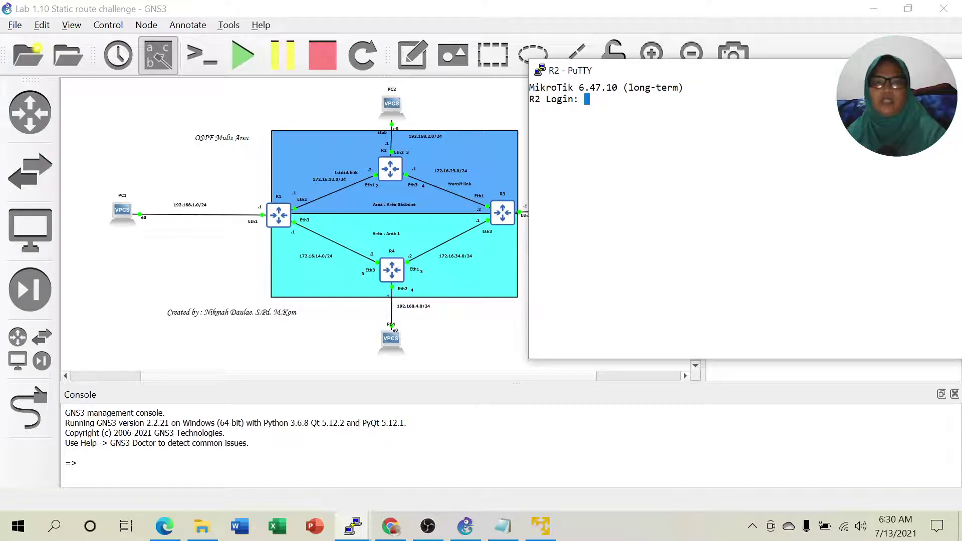
{"action": "type", "text": "in"}
{"action": "key", "text": "Return"}
{"action": "key", "text": "Return"}
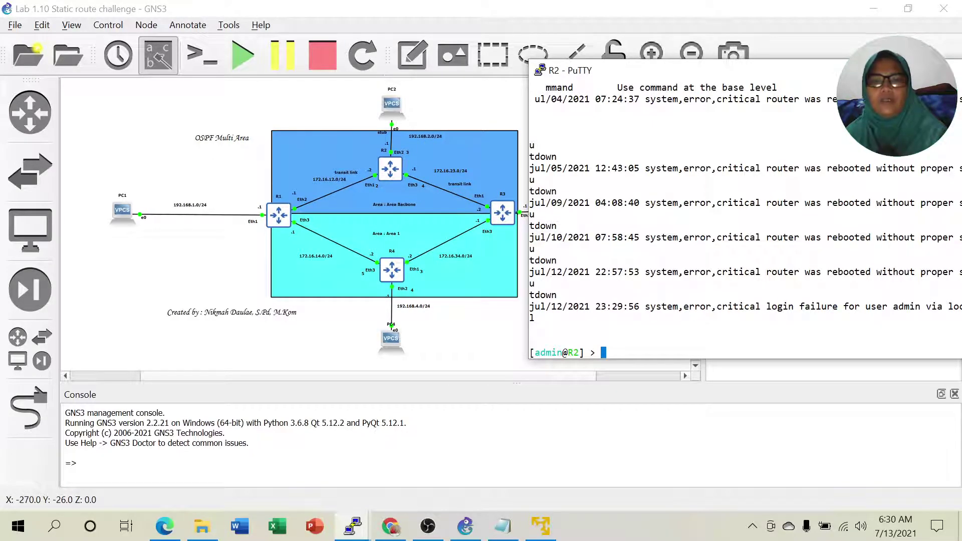
Run 'ip route print' and 'routing ospf network print' on R2, highlighting the area1 entries.
{"action": "type", "text": "i"}
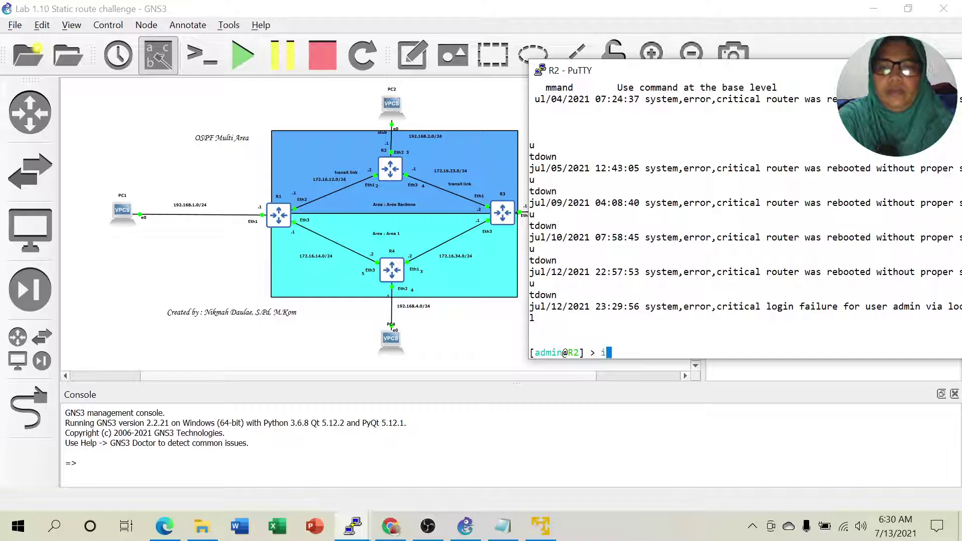
{"action": "type", "text": "p "}
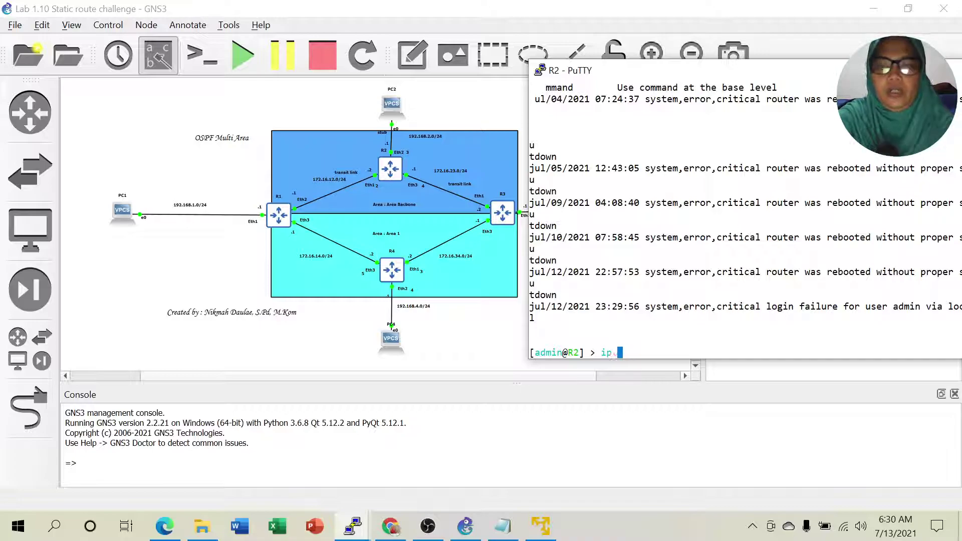
{"action": "type", "text": "route pr"}
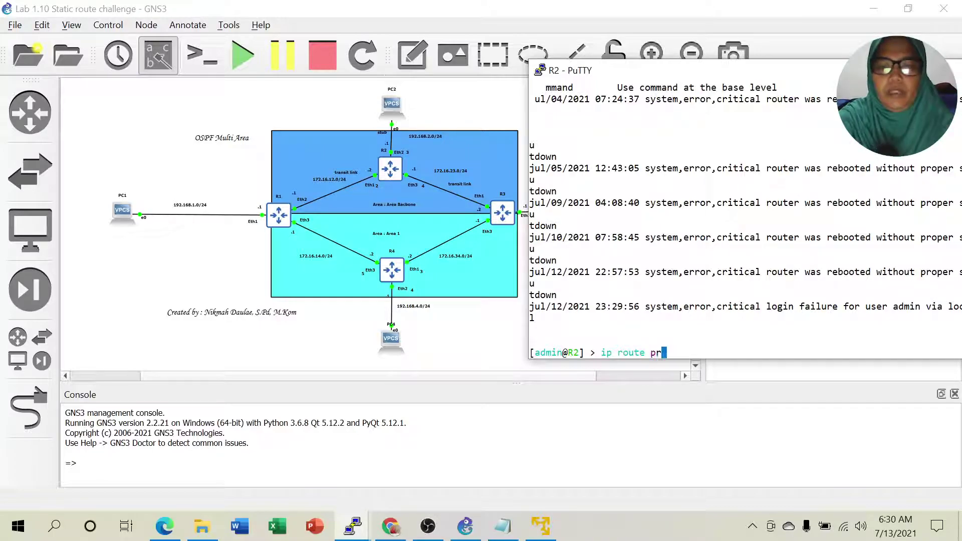
{"action": "key", "text": "Return"}
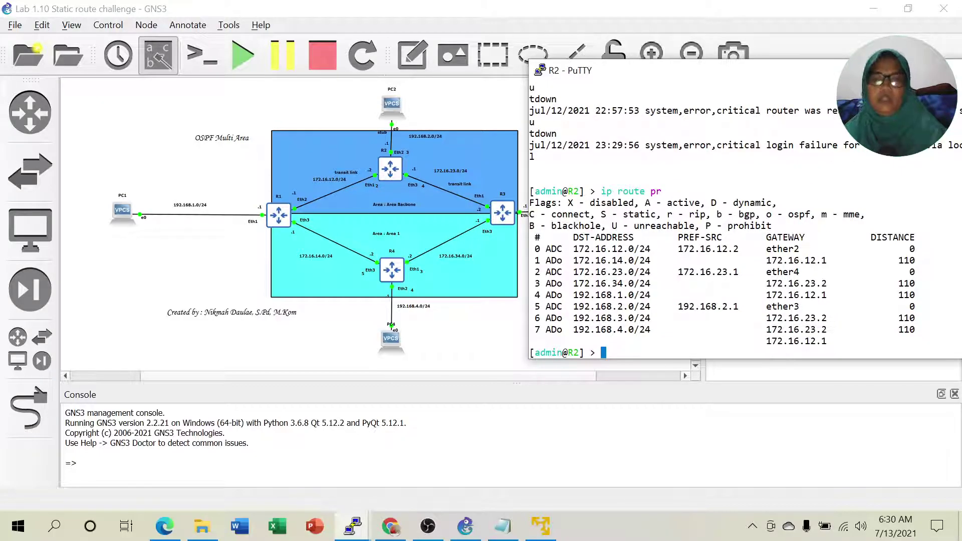
{"action": "type", "text": "ip"}
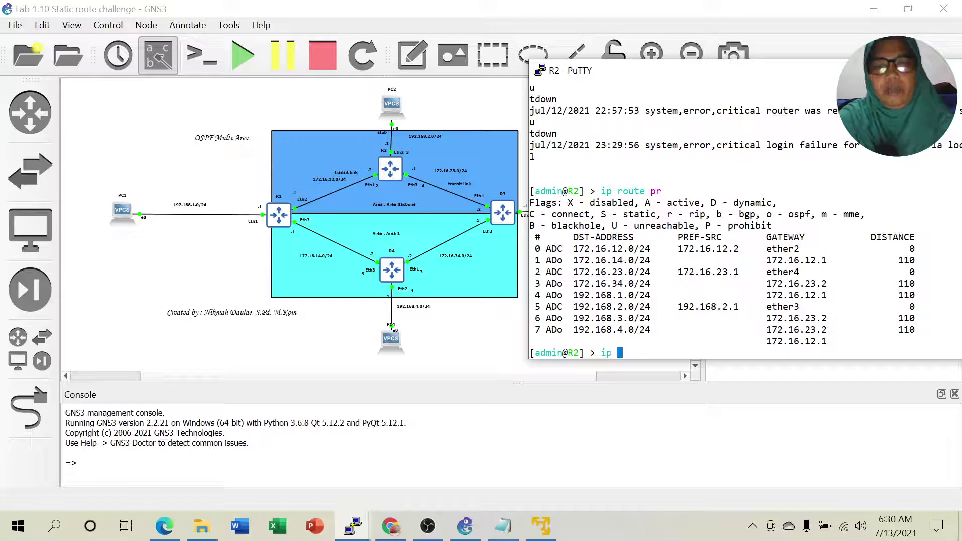
{"action": "key", "text": "BackSpace"}
{"action": "key", "text": "BackSpace"}
{"action": "key", "text": "BackSpace"}
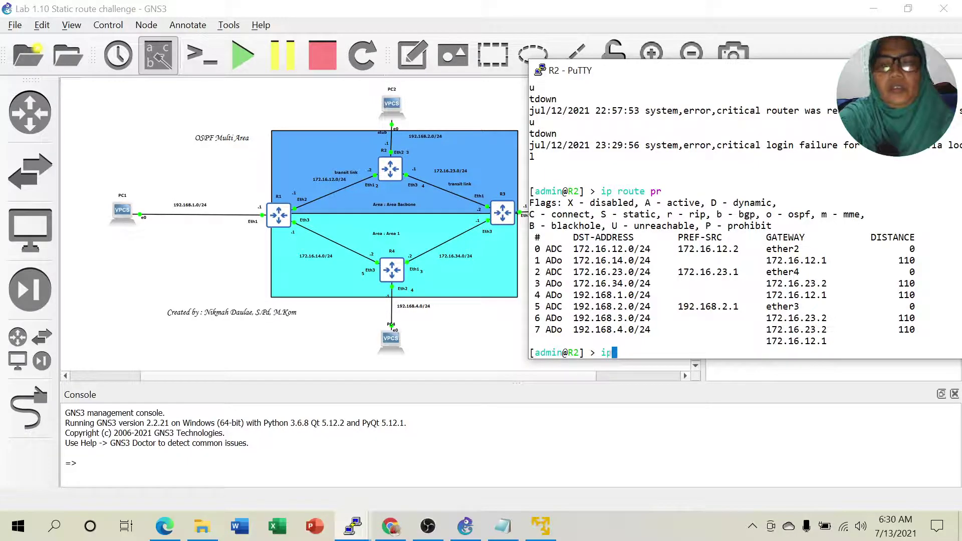
{"action": "type", "text": "routing o"}
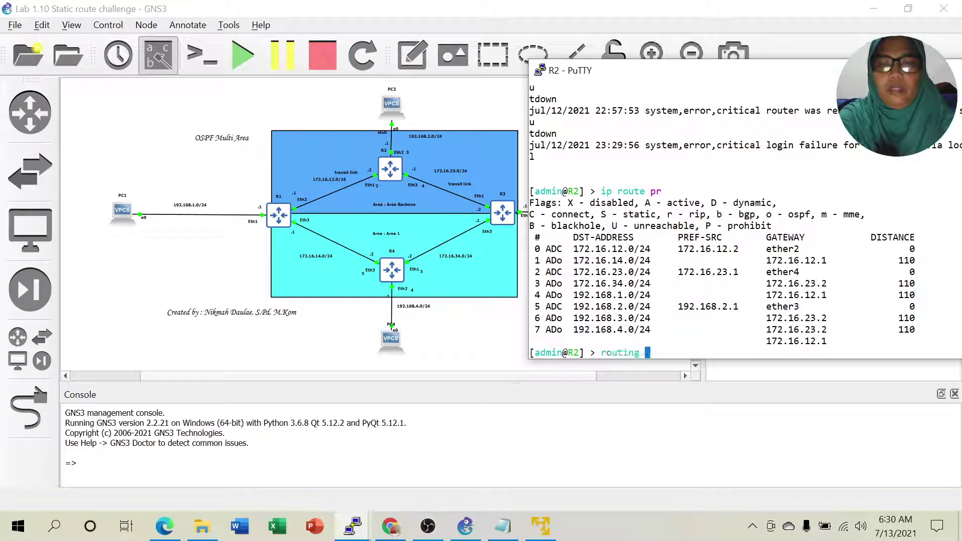
{"action": "type", "text": "spf network "}
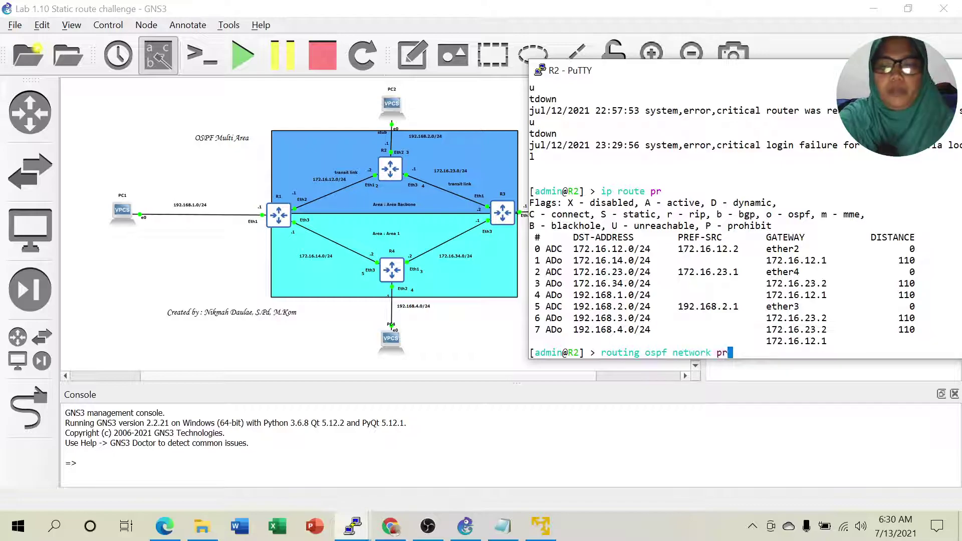
{"action": "type", "text": "pr"}
{"action": "key", "text": "Return"}
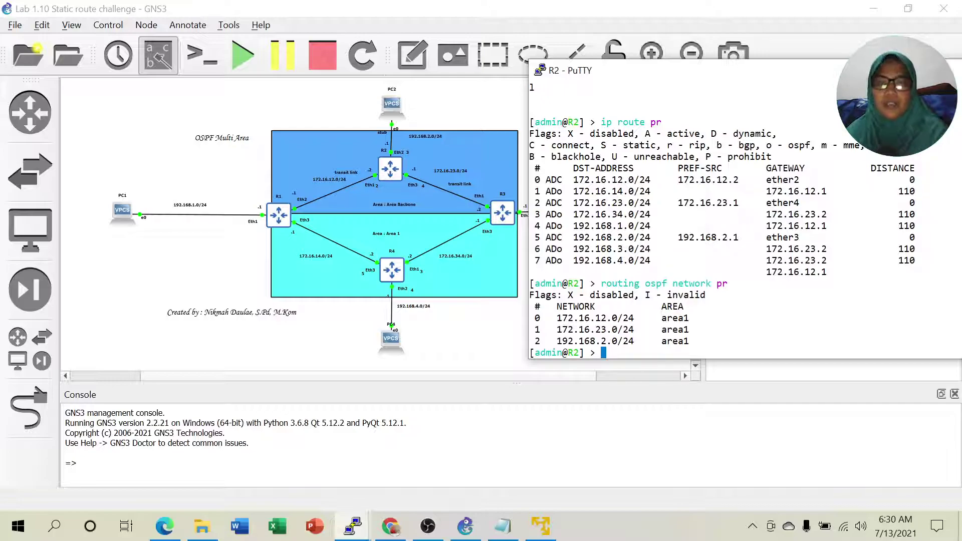
{"action": "left_click_drag", "start_coordinate": [661, 317], "coordinate": [751, 341]}
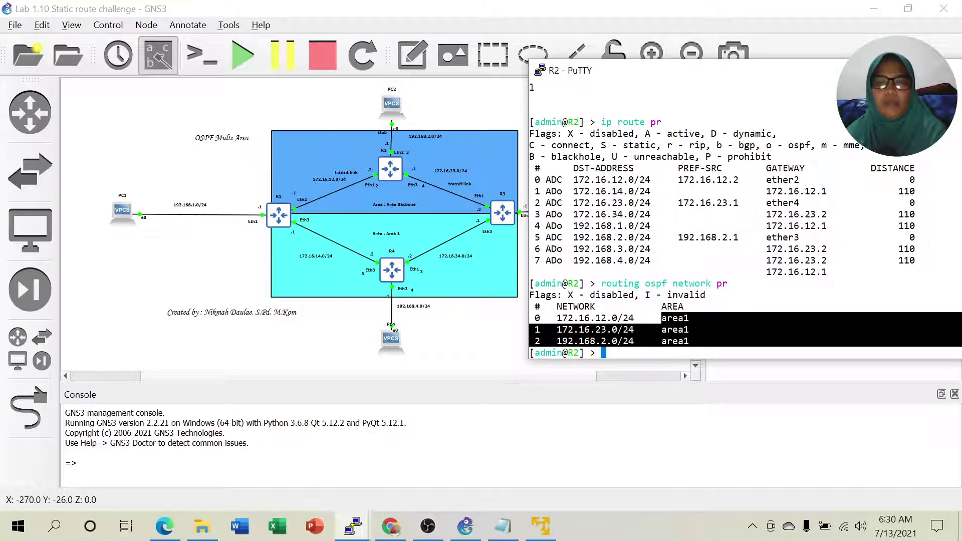
Run 'routing ospf network set 0,1,2 area=backbone' on R2 and list the networks to verify.
{"action": "left_click", "coordinate": [711, 329]}
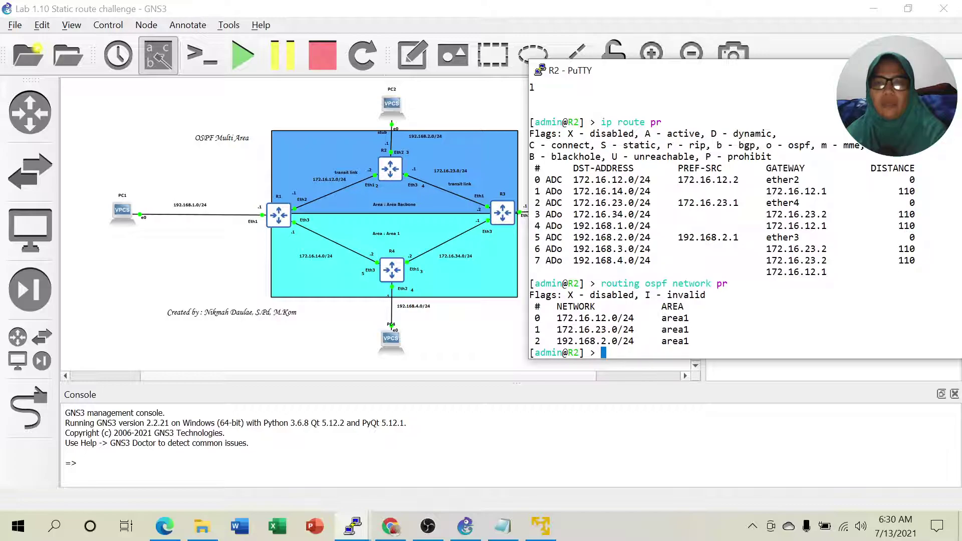
{"action": "type", "text": "i"}
{"action": "key", "text": "BackSpace"}
{"action": "type", "text": "routing "}
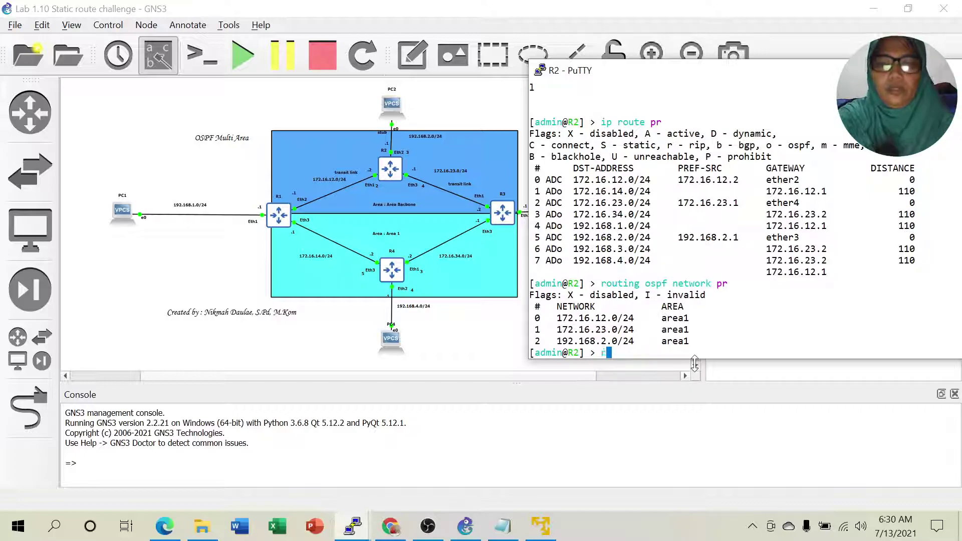
{"action": "type", "text": "ospf "}
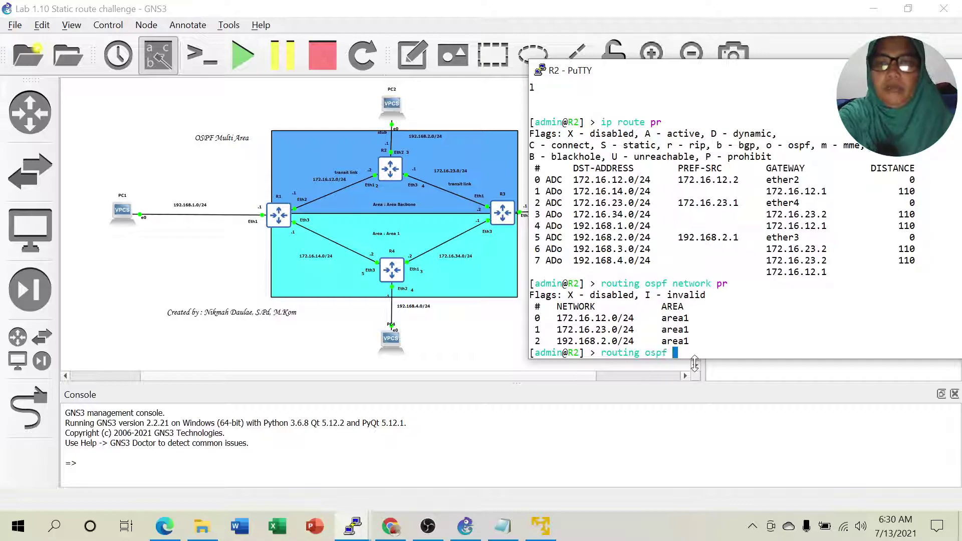
{"action": "type", "text": "network set "}
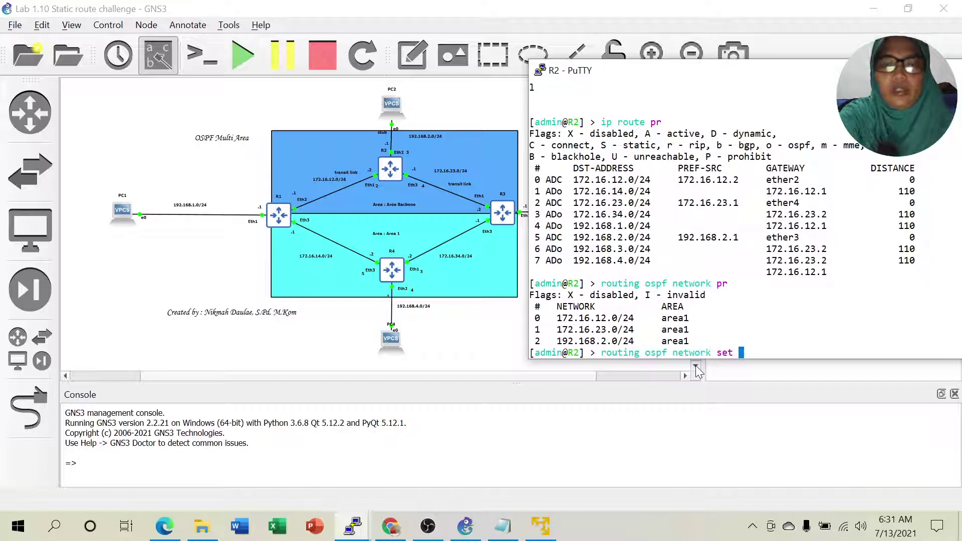
{"action": "type", "text": "0,1,2 "}
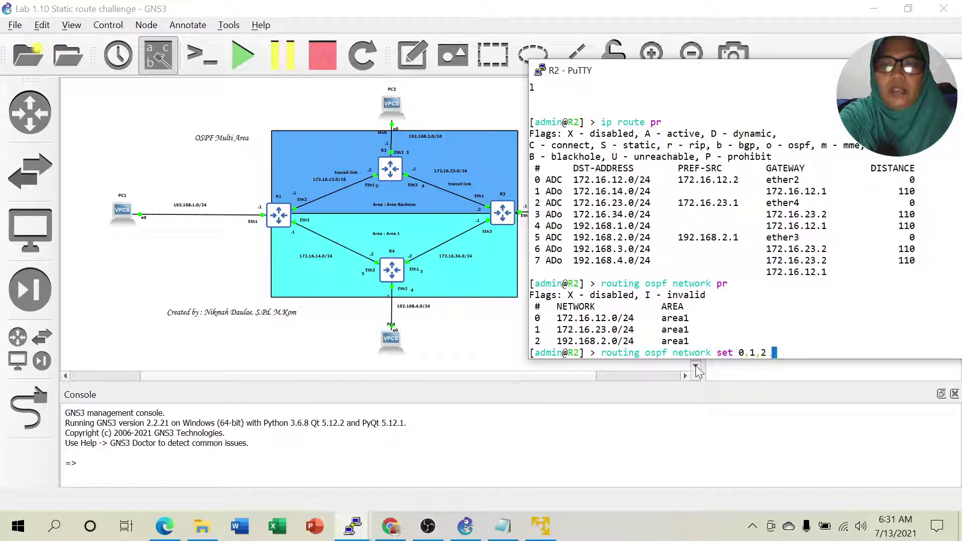
{"action": "type", "text": "area="}
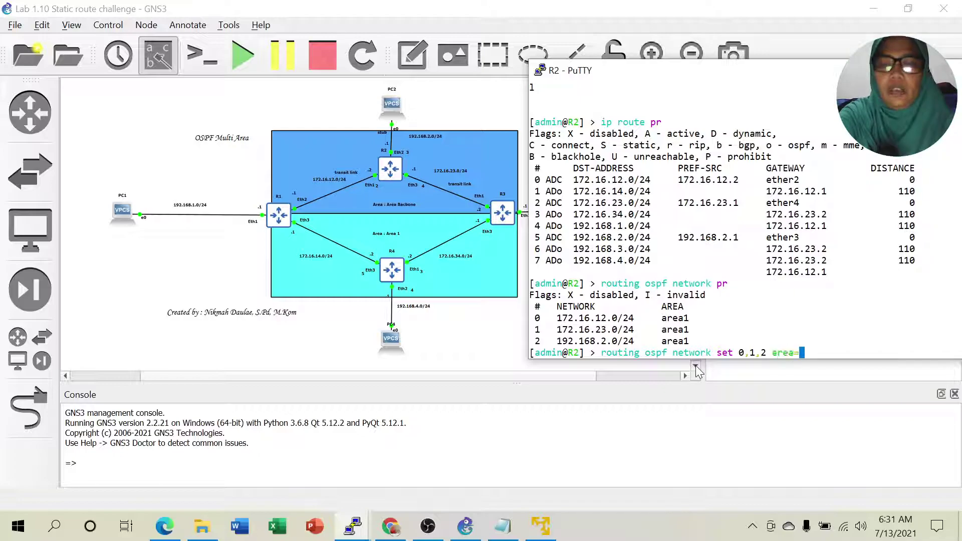
{"action": "type", "text": "b"}
{"action": "type", "text": "ackbone"}
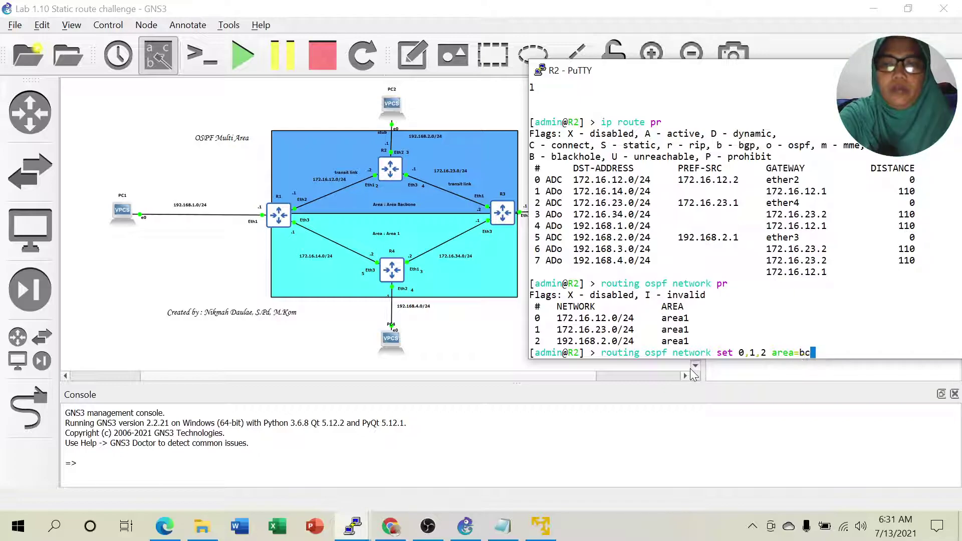
{"action": "key", "text": "Return"}
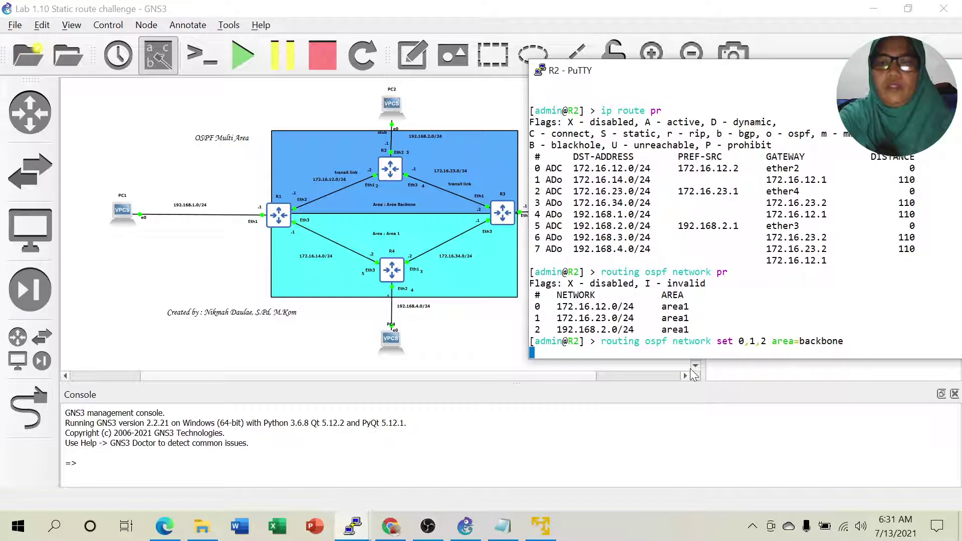
{"action": "key", "text": "Up"}
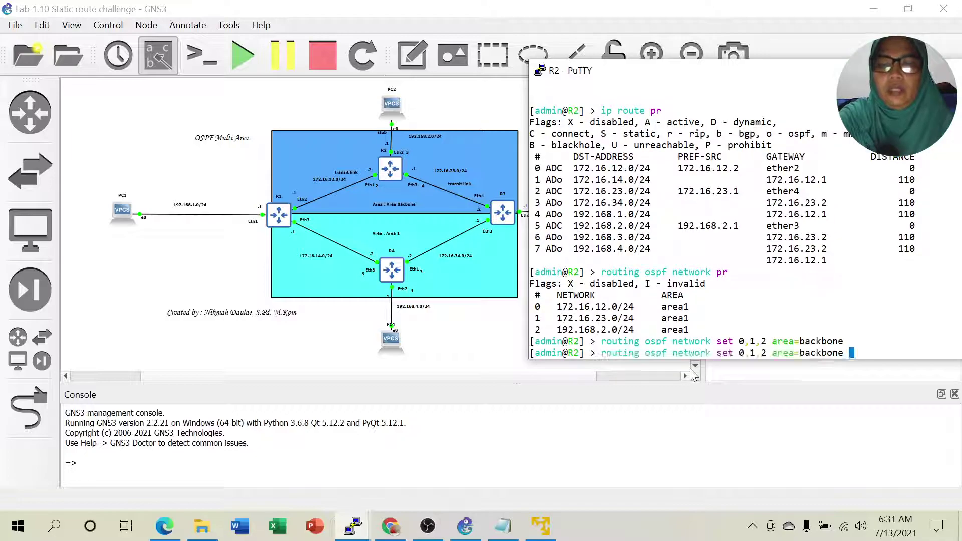
{"action": "key", "text": "BackSpace"}
{"action": "key", "text": "BackSpace"}
{"action": "key", "text": "BackSpace"}
{"action": "key", "text": "BackSpace"}
{"action": "key", "text": "BackSpace"}
{"action": "key", "text": "BackSpace"}
{"action": "key", "text": "BackSpace"}
{"action": "key", "text": "BackSpace"}
{"action": "key", "text": "BackSpace"}
{"action": "key", "text": "BackSpace"}
{"action": "key", "text": "BackSpace"}
{"action": "key", "text": "BackSpace"}
{"action": "key", "text": "BackSpace"}
{"action": "key", "text": "BackSpace"}
{"action": "key", "text": "BackSpace"}
{"action": "key", "text": "BackSpace"}
{"action": "key", "text": "BackSpace"}
{"action": "key", "text": "BackSpace"}
{"action": "key", "text": "BackSpace"}
{"action": "key", "text": "BackSpace"}
{"action": "type", "text": "pr"}
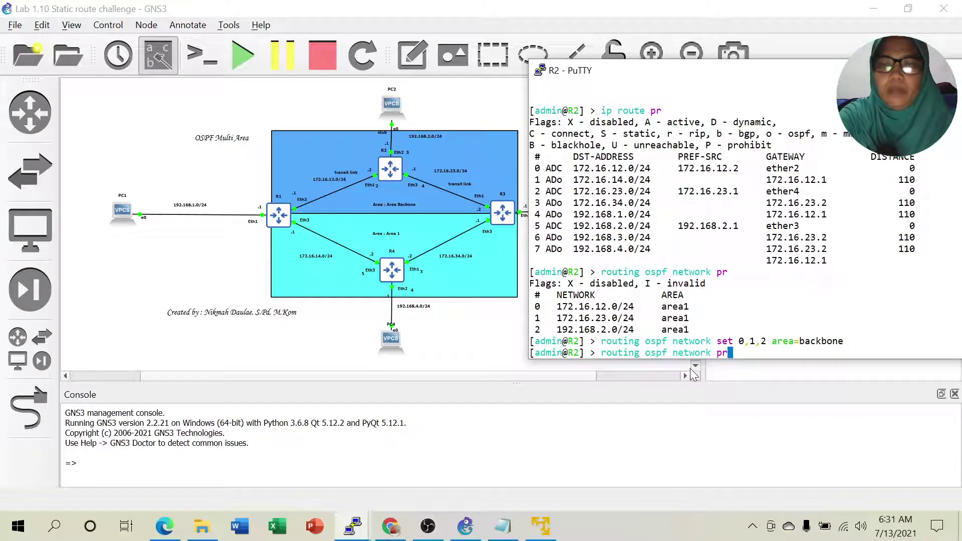
{"action": "key", "text": "Return"}
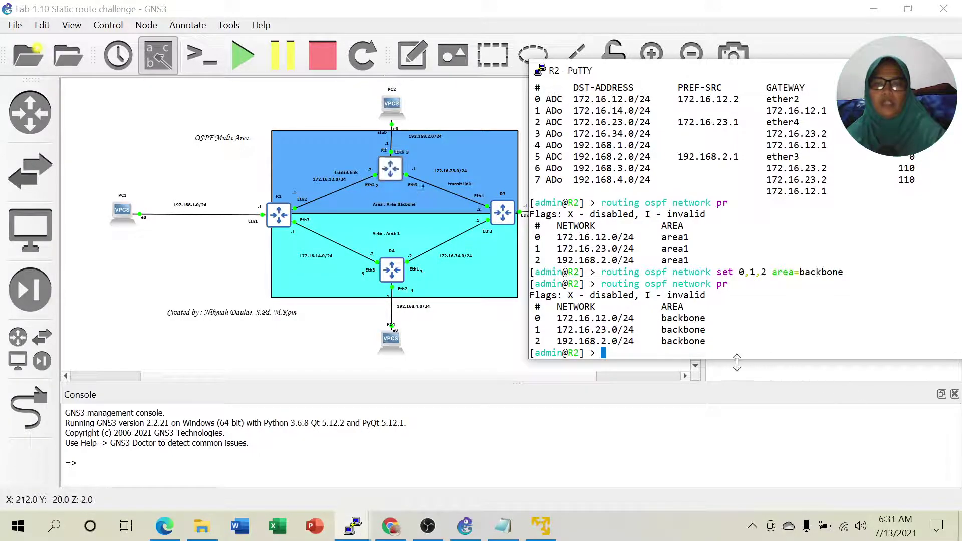
Open the Lab 3.2 Multi Area PDF in Edge and highlight the '50 router' phrase.
{"action": "left_click", "coordinate": [165, 526]}
{"action": "scroll", "coordinate": [391, 329], "scroll_direction": "up", "scroll_amount": 1}
{"action": "scroll", "coordinate": [391, 324], "scroll_direction": "down", "scroll_amount": 5}
{"action": "scroll", "coordinate": [456, 153], "scroll_direction": "up", "scroll_amount": 3}
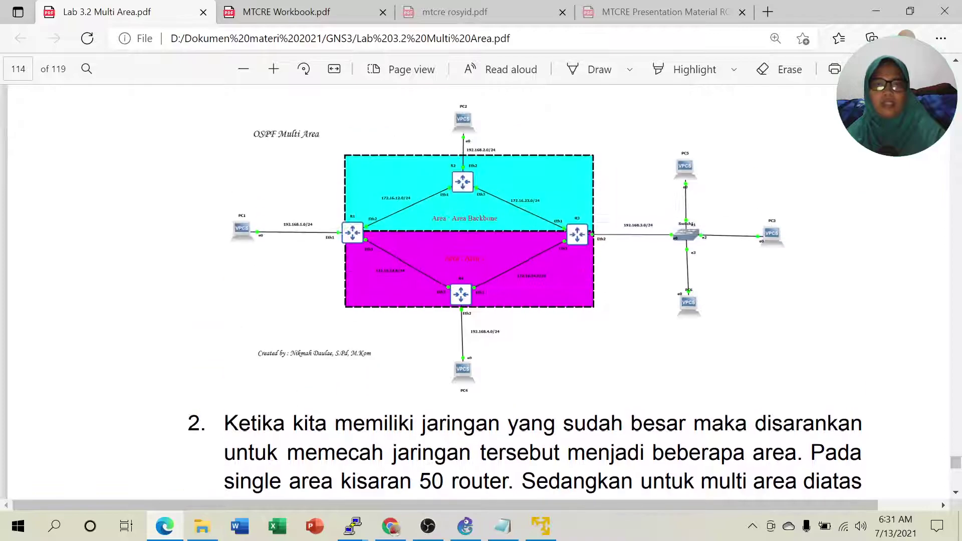
{"action": "scroll", "coordinate": [456, 153], "scroll_direction": "down", "scroll_amount": 1}
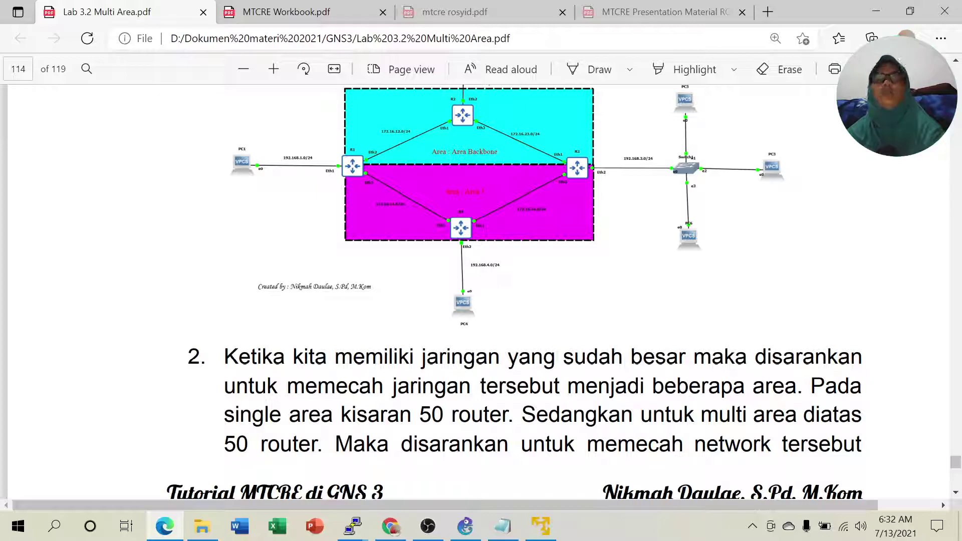
{"action": "left_click_drag", "start_coordinate": [421, 415], "coordinate": [507, 420]}
{"action": "left_click", "coordinate": [501, 330]}
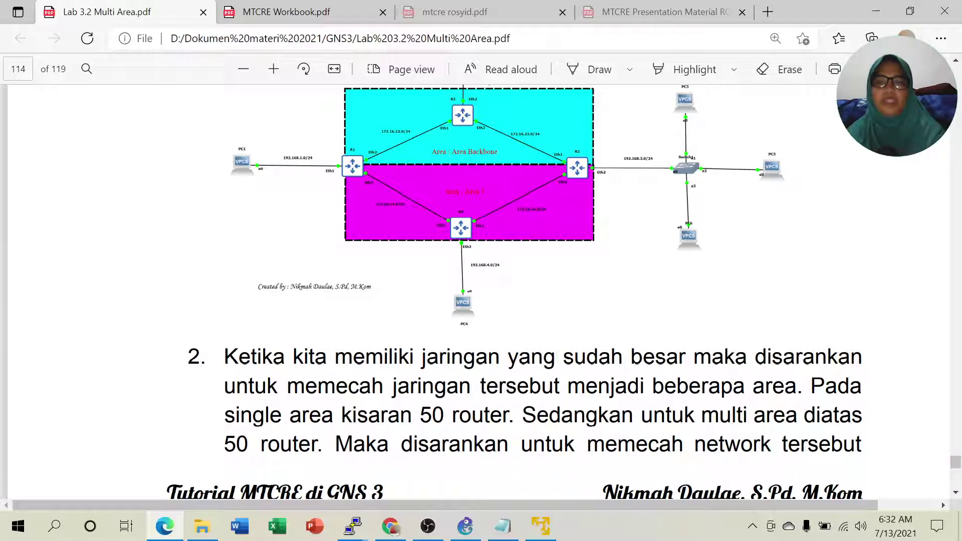
Highlight the page-115 OSPF text about saving resources and bandwidth.
{"action": "scroll", "coordinate": [743, 438], "scroll_direction": "down", "scroll_amount": 6}
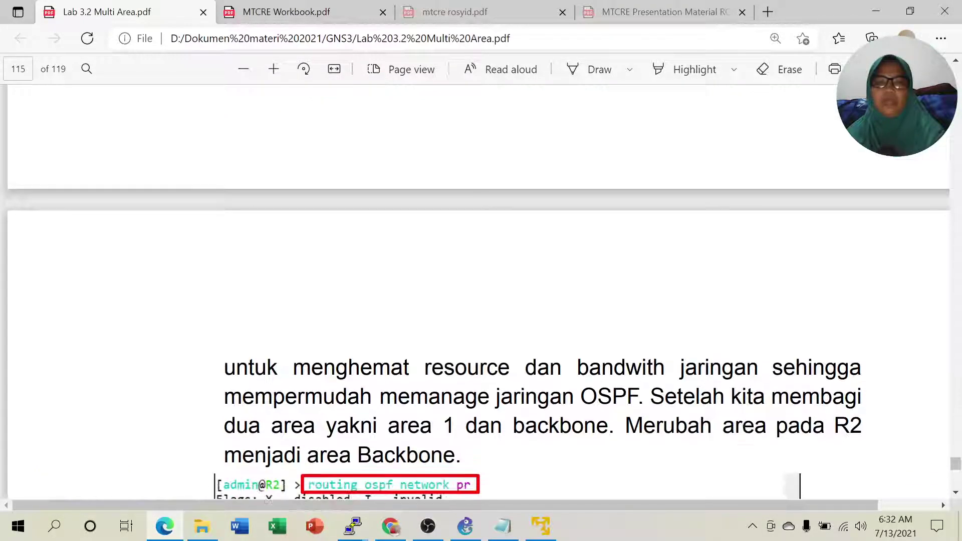
{"action": "scroll", "coordinate": [440, 498], "scroll_direction": "up", "scroll_amount": 5}
{"action": "scroll", "coordinate": [440, 498], "scroll_direction": "up", "scroll_amount": 3}
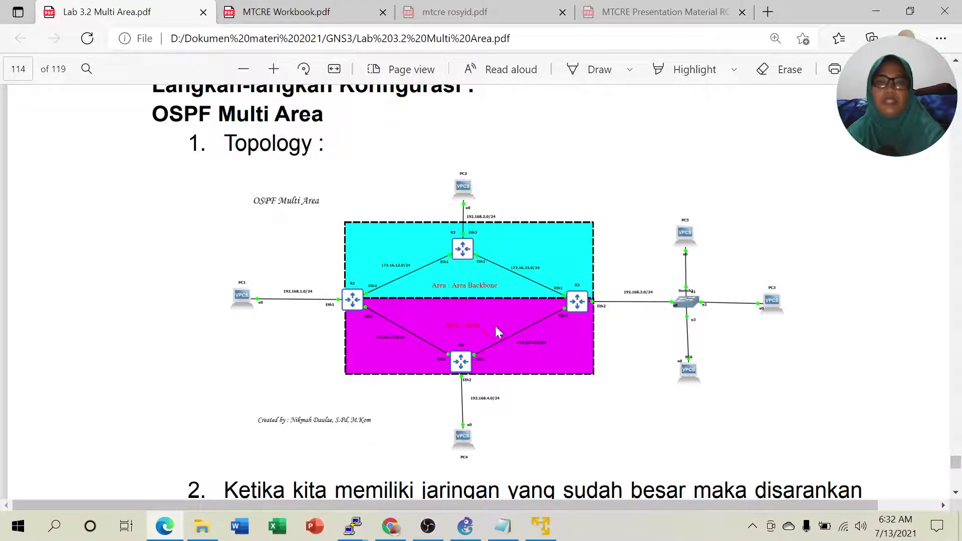
{"action": "scroll", "coordinate": [489, 324], "scroll_direction": "down", "scroll_amount": 5}
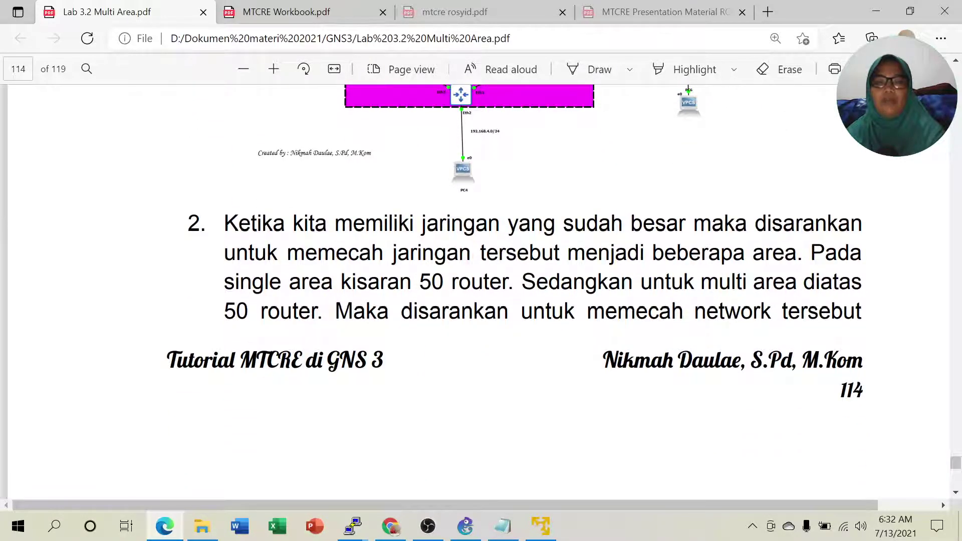
{"action": "scroll", "coordinate": [502, 386], "scroll_direction": "down", "scroll_amount": 8}
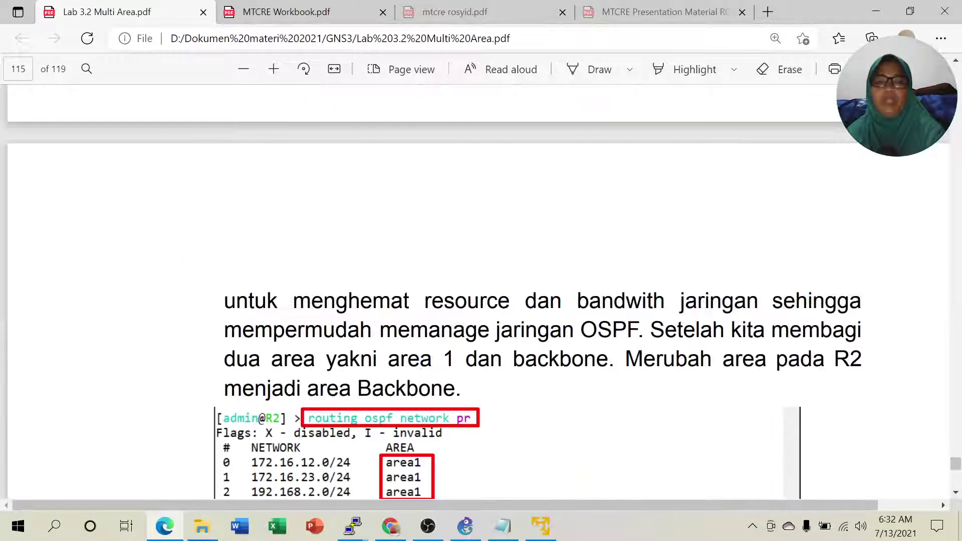
{"action": "left_click_drag", "start_coordinate": [380, 330], "coordinate": [521, 330]}
{"action": "left_click_drag", "start_coordinate": [293, 301], "coordinate": [735, 302]}
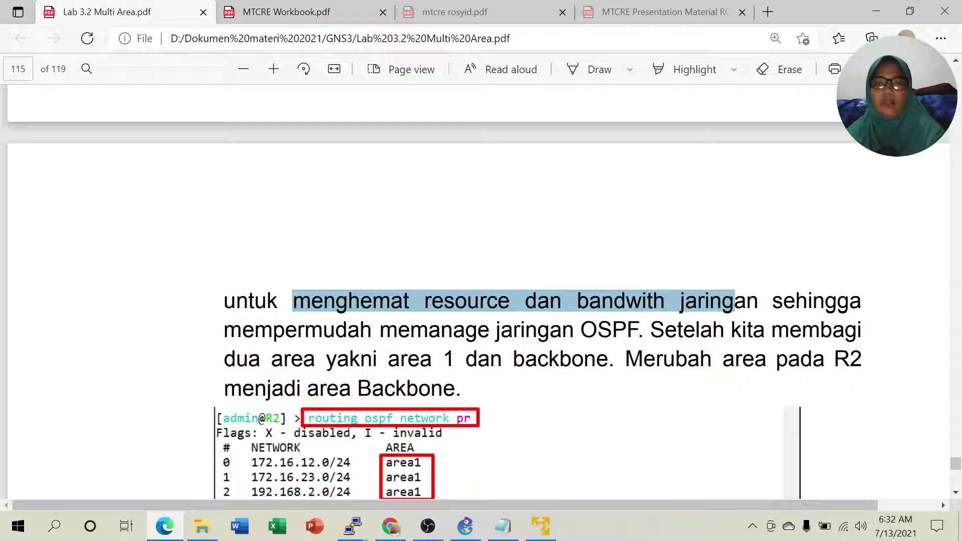
Scroll past the R2 output to step 3, moving R1's 172.16.12.0/24 into backbone.
{"action": "scroll", "coordinate": [748, 394], "scroll_direction": "down", "scroll_amount": 3}
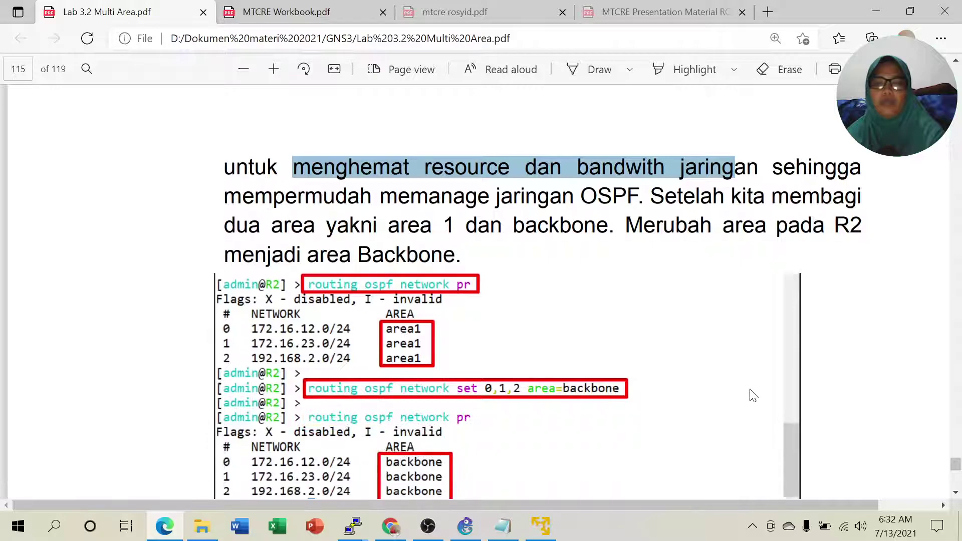
{"action": "left_click", "coordinate": [421, 310]}
{"action": "scroll", "coordinate": [421, 311], "scroll_direction": "down", "scroll_amount": 2}
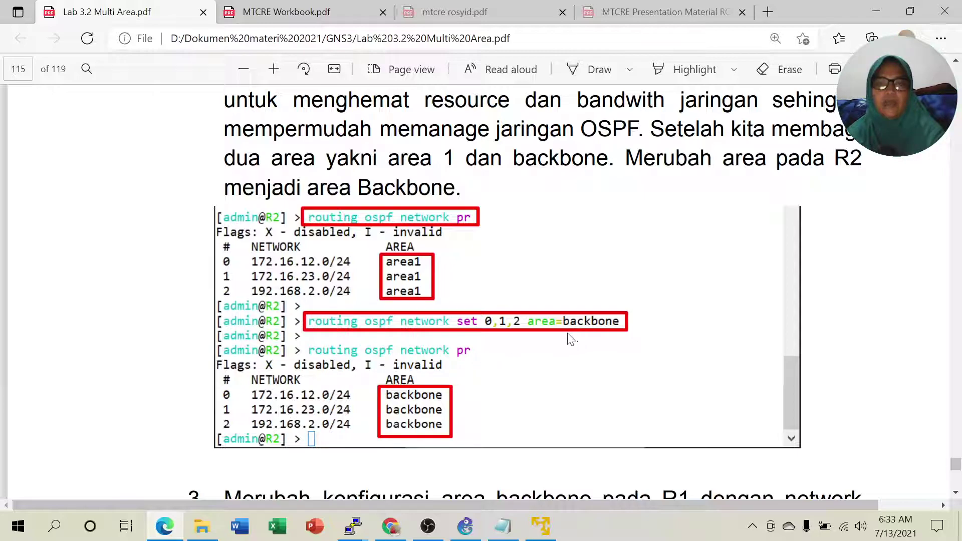
{"action": "scroll", "coordinate": [570, 338], "scroll_direction": "down", "scroll_amount": 6}
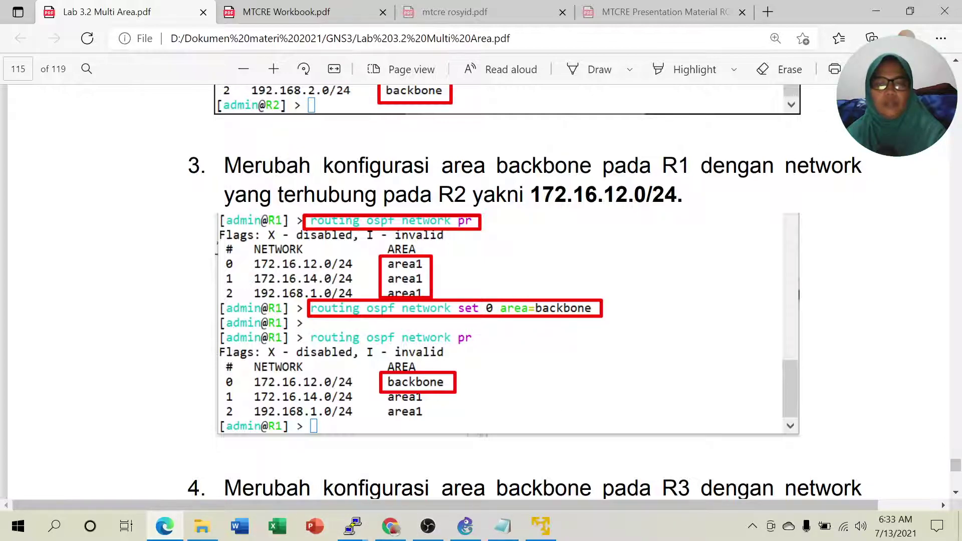
Bring up the R1 console, place it beside the topology, and submit the login password.
{"action": "left_click", "coordinate": [463, 531]}
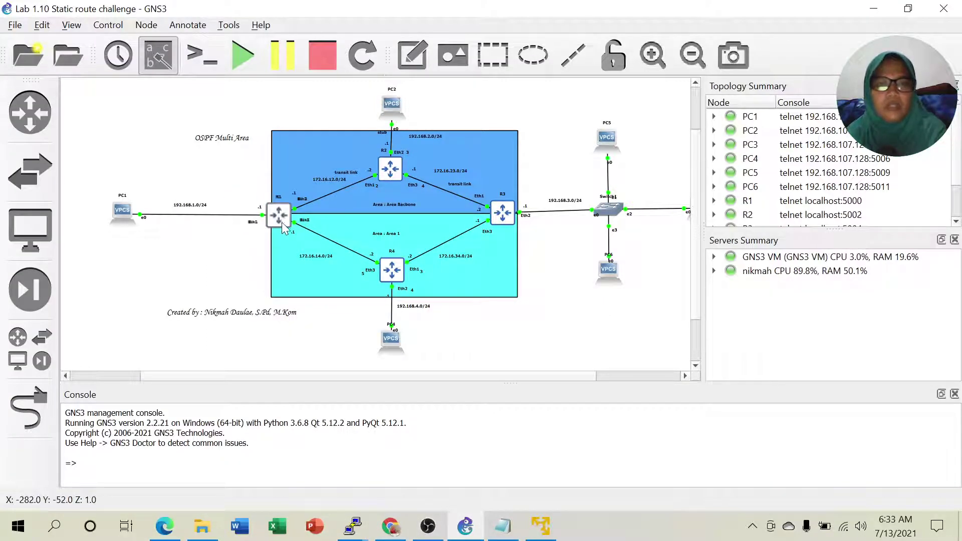
{"action": "mouse_move", "coordinate": [359, 532]}
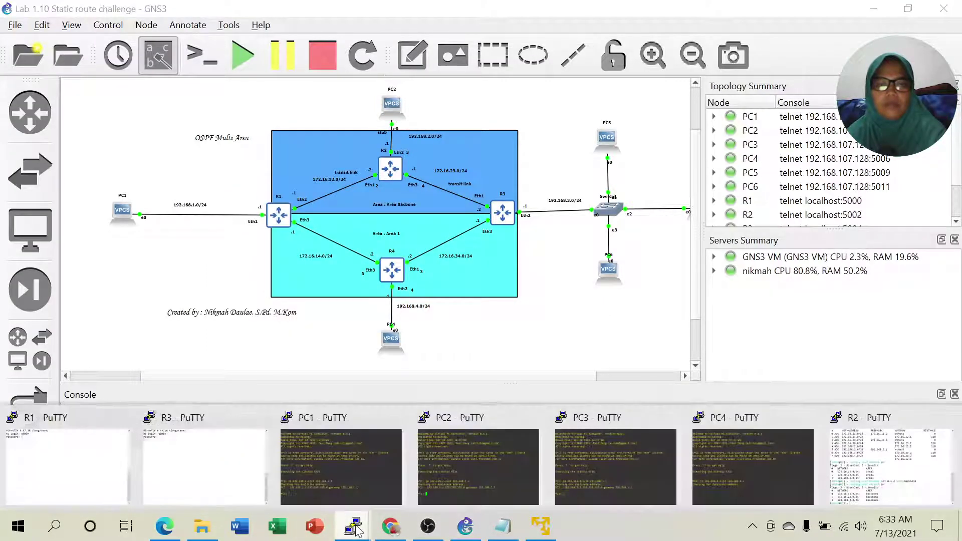
{"action": "left_click", "coordinate": [54, 461]}
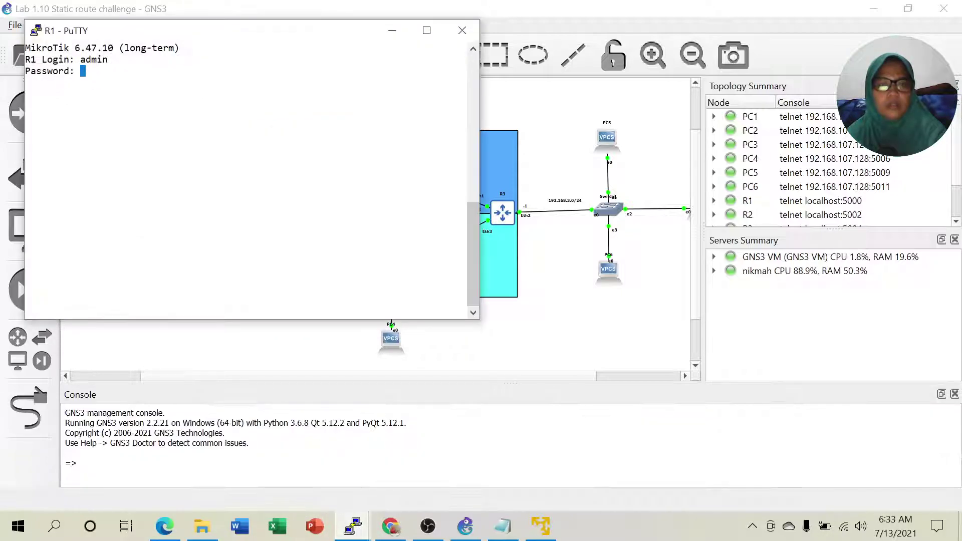
{"action": "left_click_drag", "start_coordinate": [185, 35], "coordinate": [694, 92]}
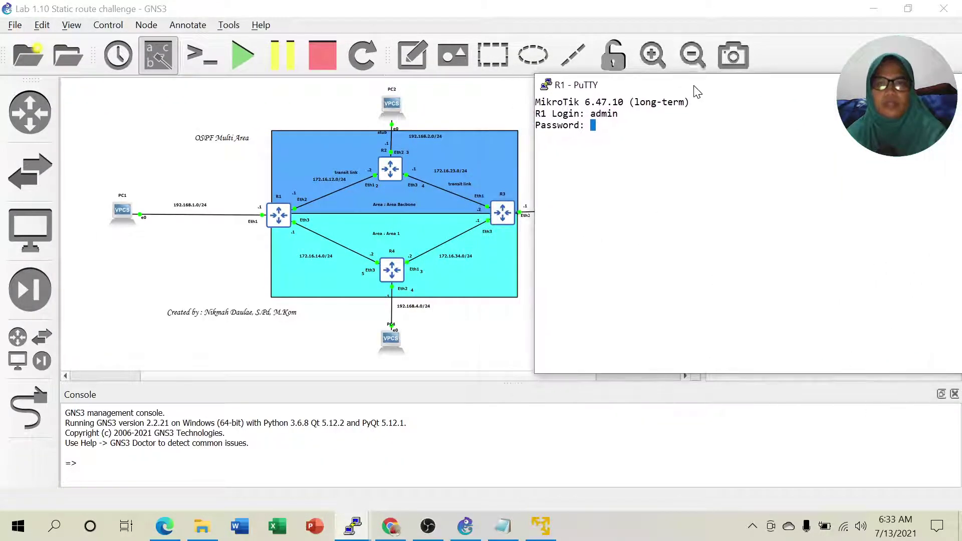
{"action": "key", "text": "Return"}
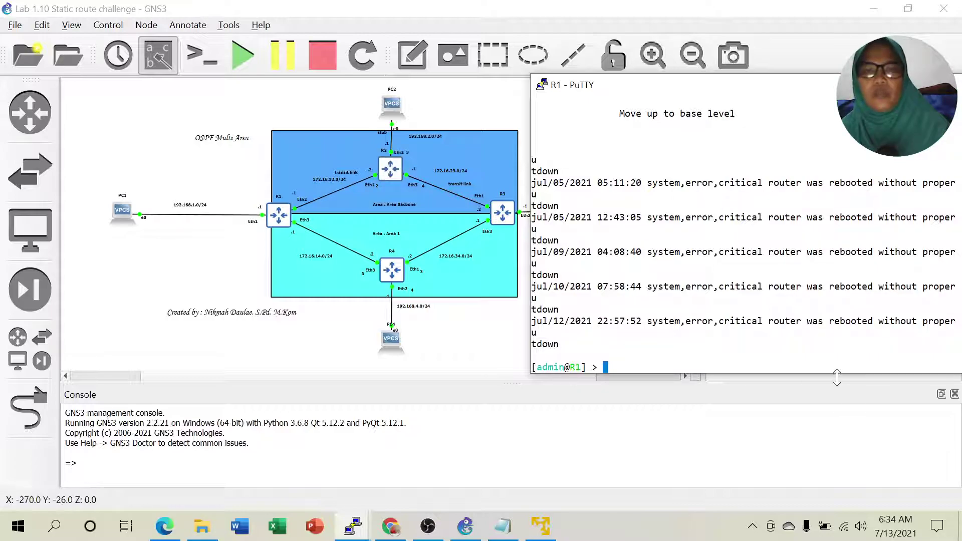
Run 'routing ospf network print' on R1 and highlight its area1 entries.
{"action": "type", "text": "ro"}
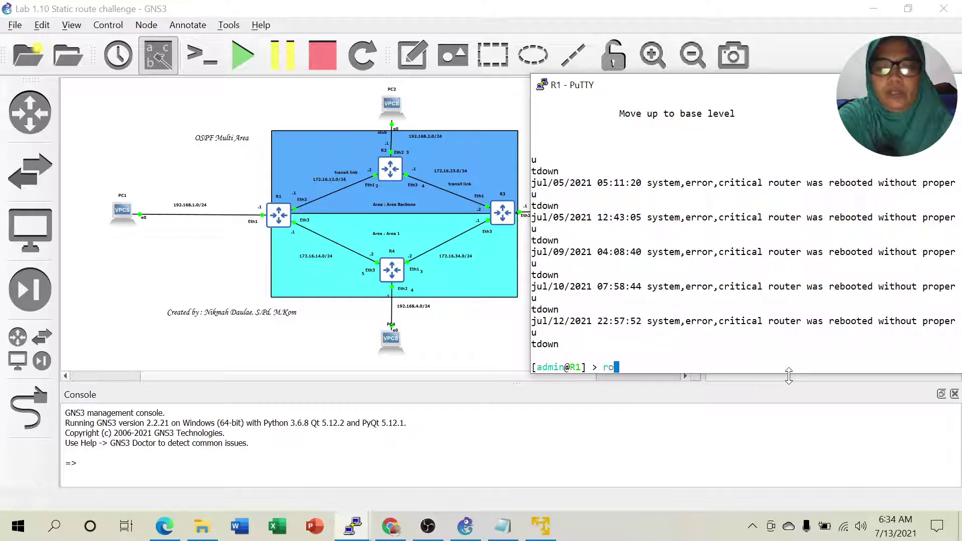
{"action": "type", "text": "uting ospf "}
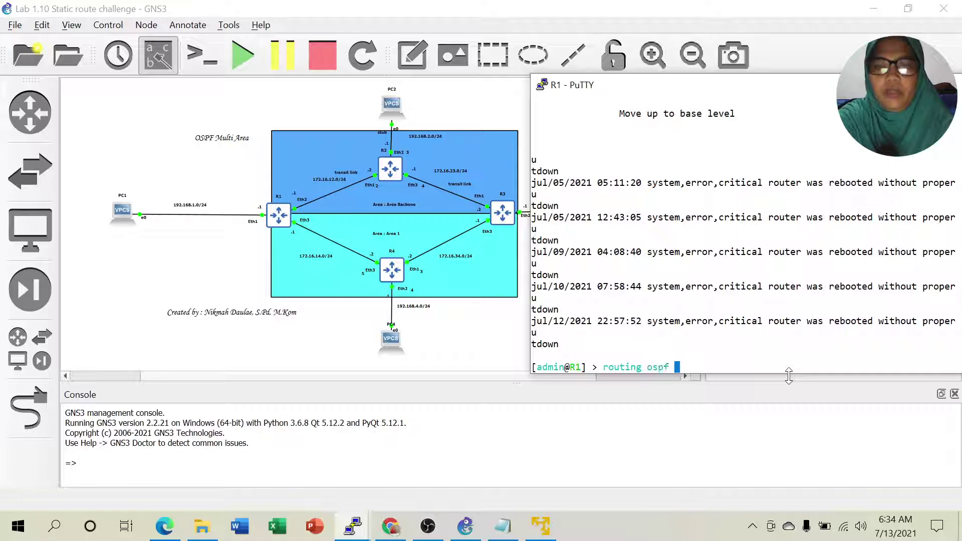
{"action": "type", "text": "network pr"}
{"action": "key", "text": "Return"}
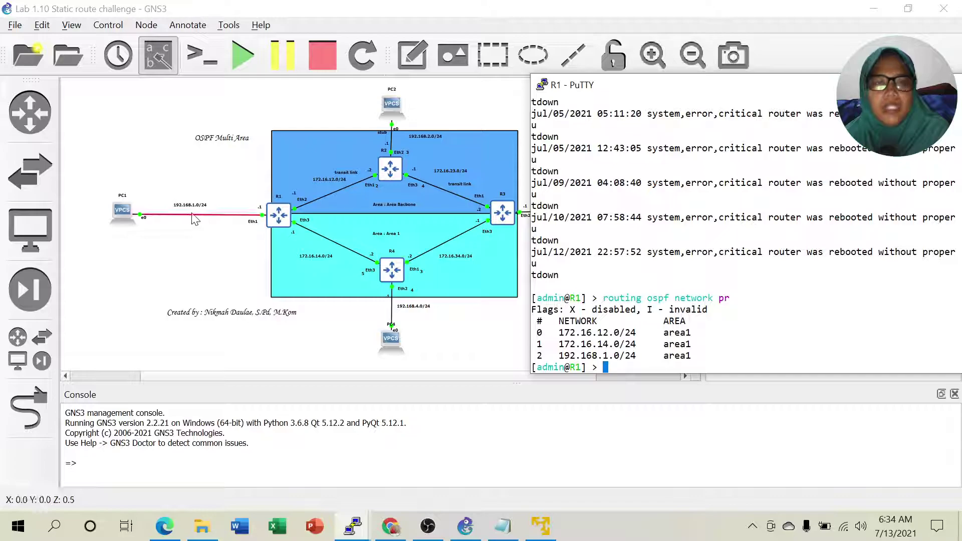
{"action": "left_click_drag", "start_coordinate": [664, 333], "coordinate": [695, 357]}
{"action": "left_click", "coordinate": [695, 357]}
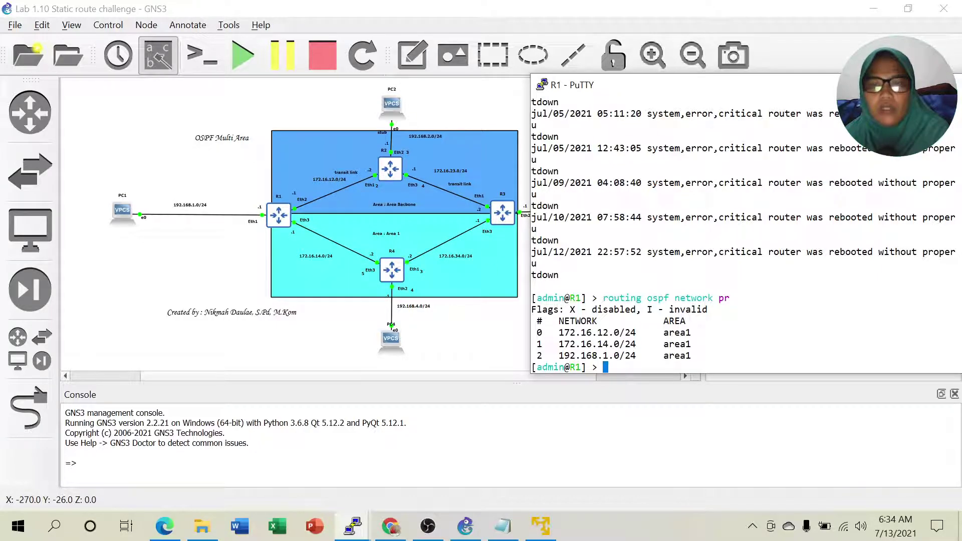
{"action": "left_click_drag", "start_coordinate": [664, 332], "coordinate": [694, 333]}
{"action": "left_click", "coordinate": [695, 334]}
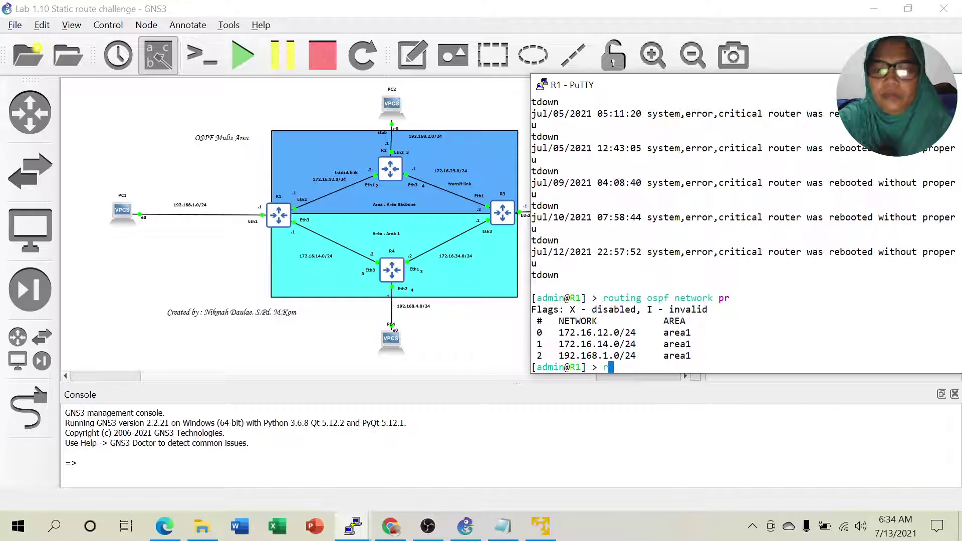
On R1, move OSPF network 0 (172.16.12.0/24) into area backbone.
{"action": "key", "text": "Up"}
{"action": "key", "text": "BackSpace"}
{"action": "key", "text": "BackSpace"}
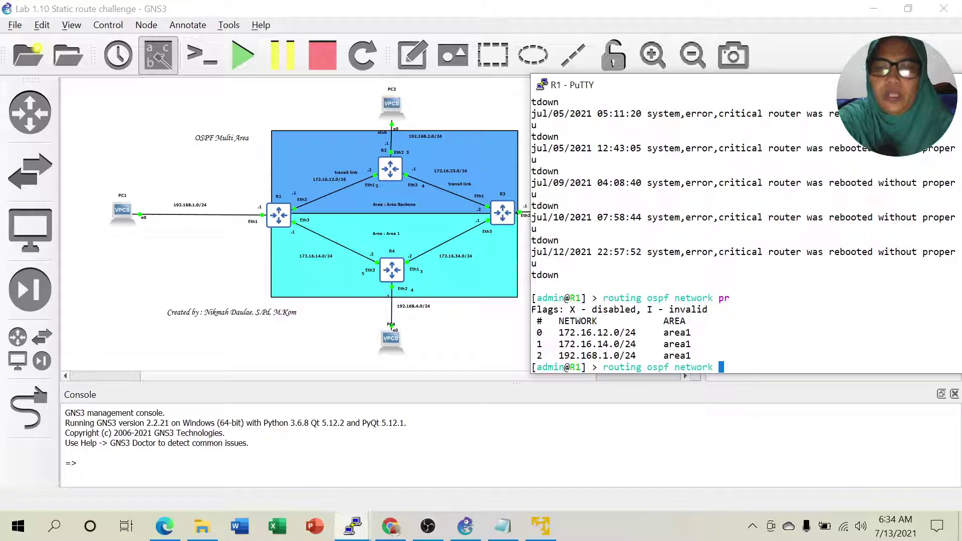
{"action": "type", "text": "set"}
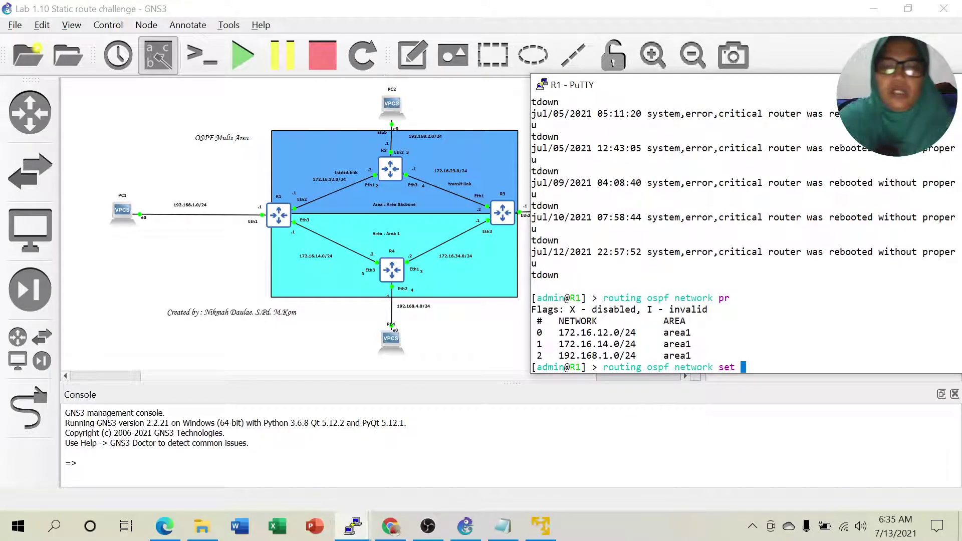
{"action": "type", "text": "area=bac"}
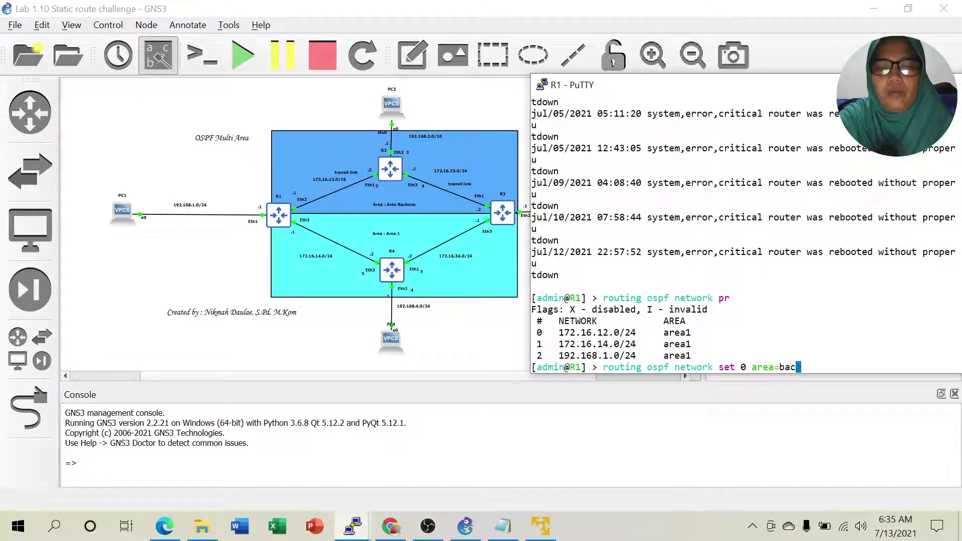
{"action": "key", "text": "Tab"}
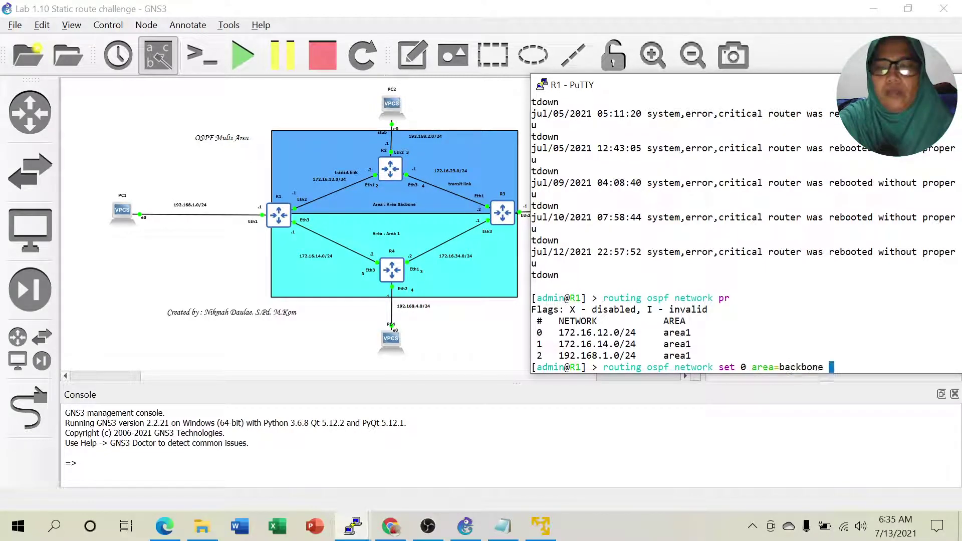
{"action": "key", "text": "Return"}
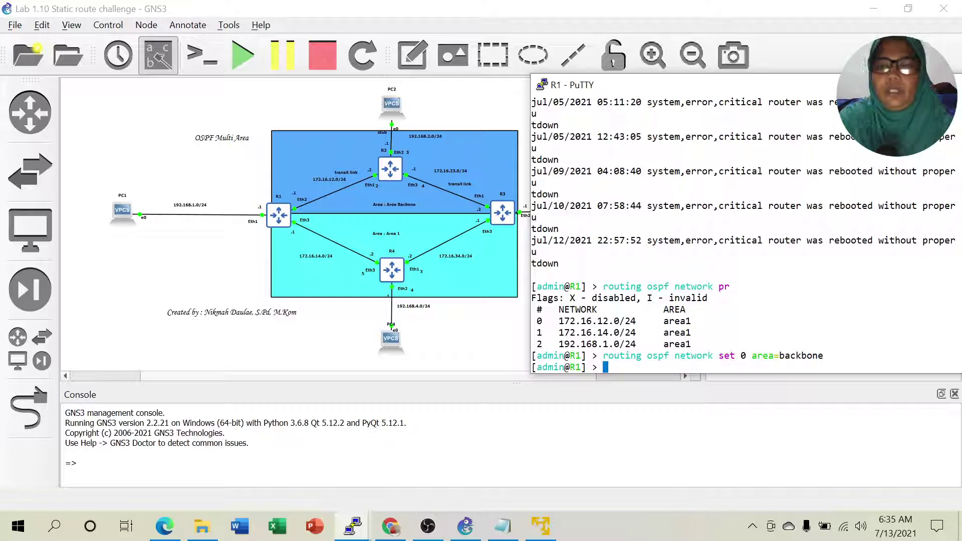
List R1's OSPF networks to confirm network 0 now shows backbone, then minimize the console.
{"action": "key", "text": "Up"}
{"action": "key", "text": "Up"}
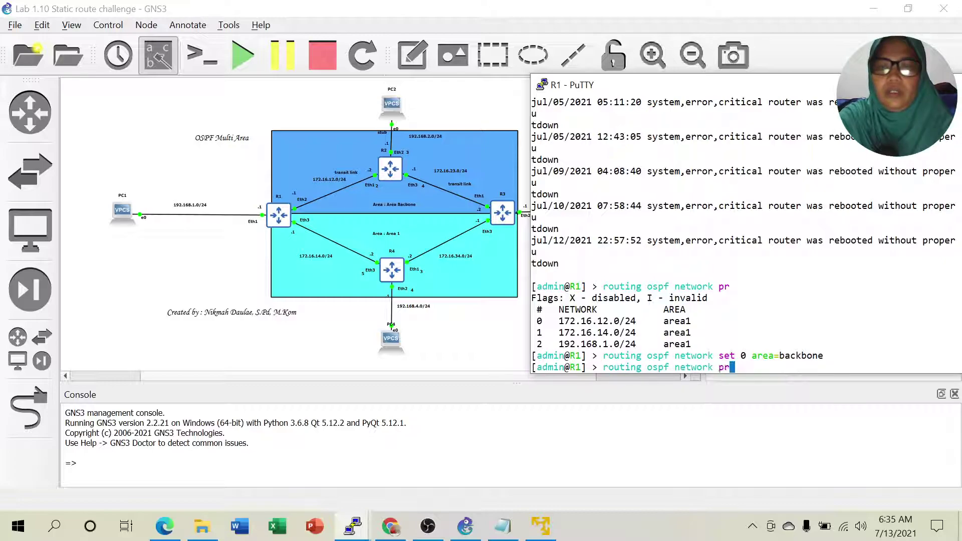
{"action": "key", "text": "Return"}
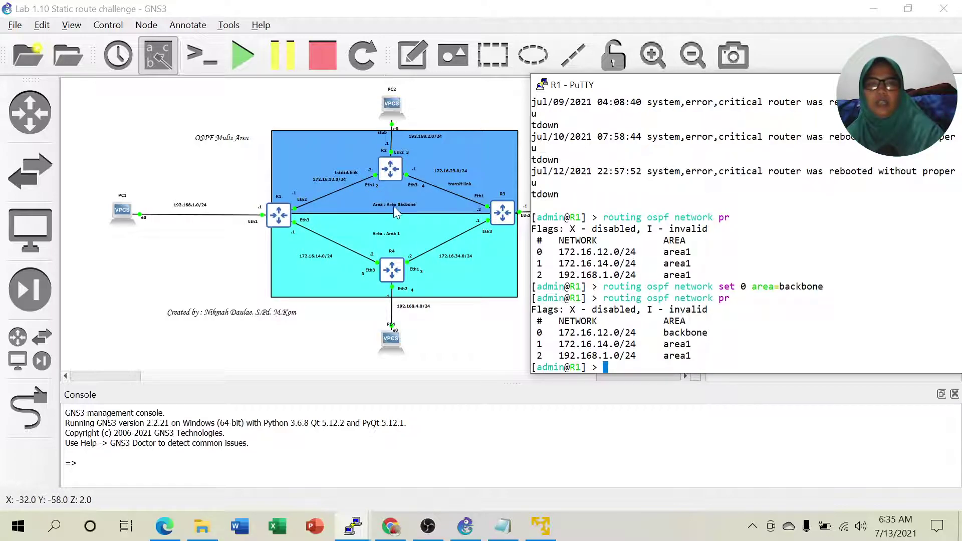
{"action": "left_click_drag", "start_coordinate": [675, 332], "coordinate": [954, 332]}
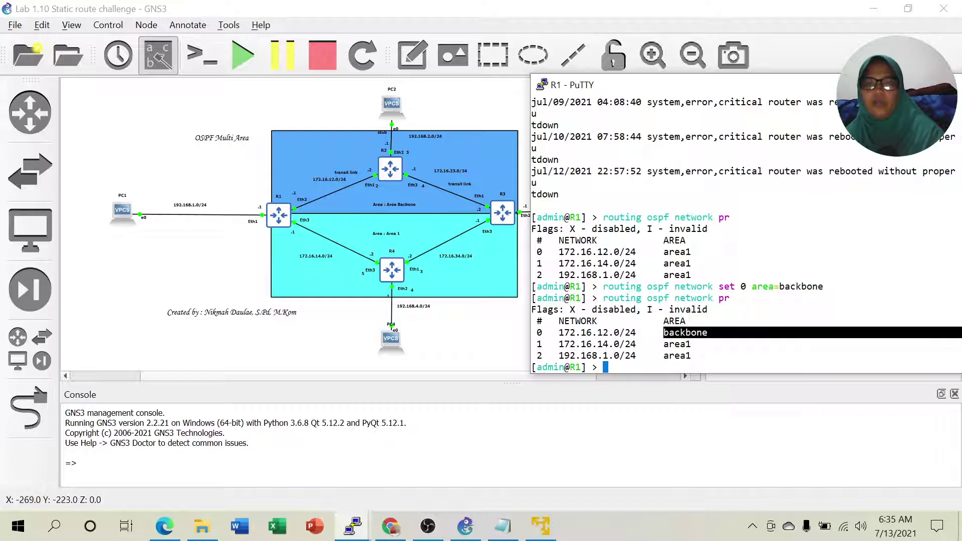
{"action": "left_click", "coordinate": [896, 84]}
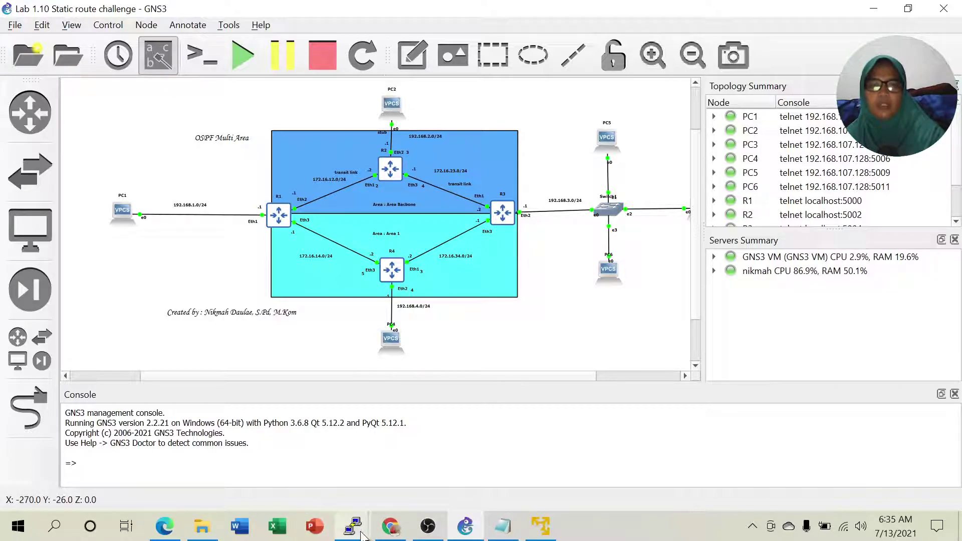
In R3's console, print the OSPF networks and locate the 172.16.23.0/24 entry in area1.
{"action": "mouse_move", "coordinate": [362, 535]}
{"action": "left_click", "coordinate": [215, 476]}
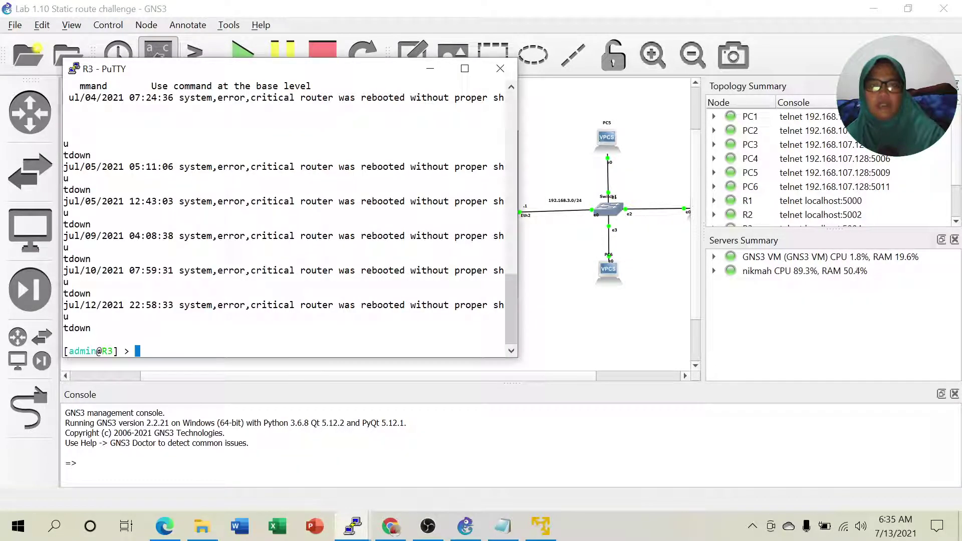
{"action": "left_click_drag", "start_coordinate": [262, 71], "coordinate": [724, 61]}
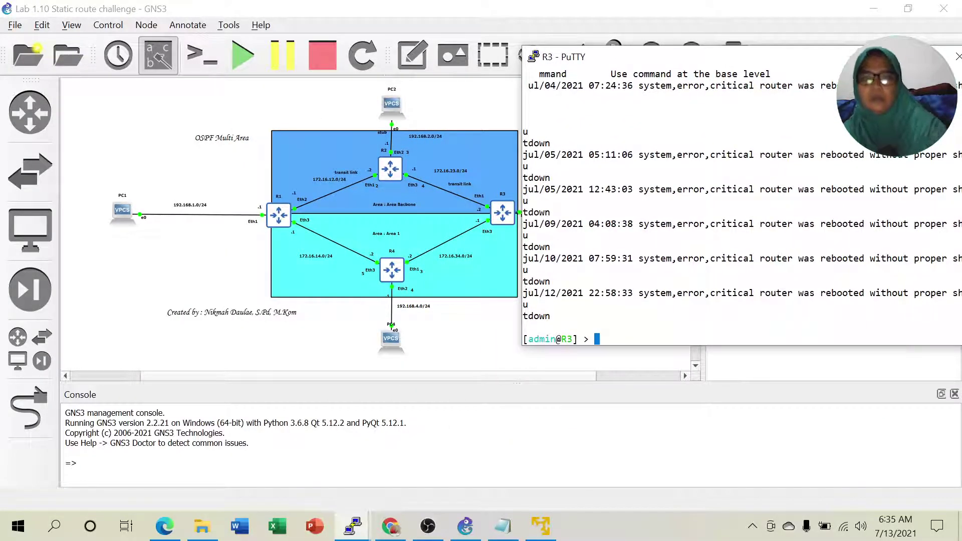
{"action": "type", "text": "routing ospf network pr"}
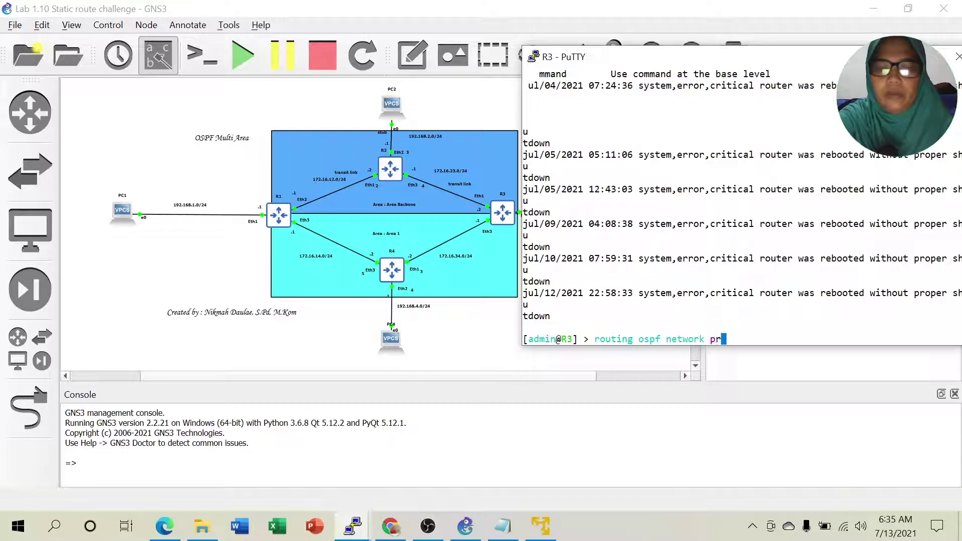
{"action": "key", "text": "Return"}
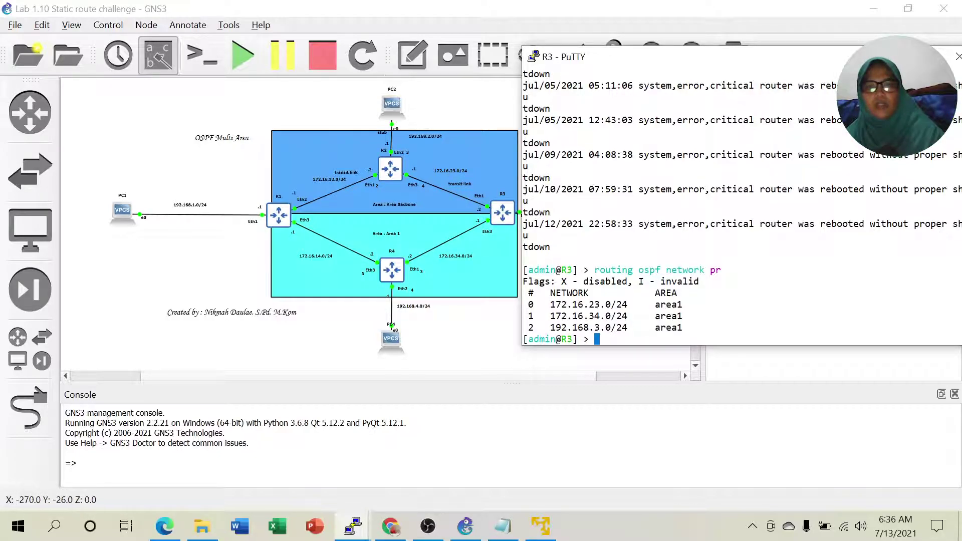
{"action": "left_click_drag", "start_coordinate": [588, 304], "coordinate": [678, 305]}
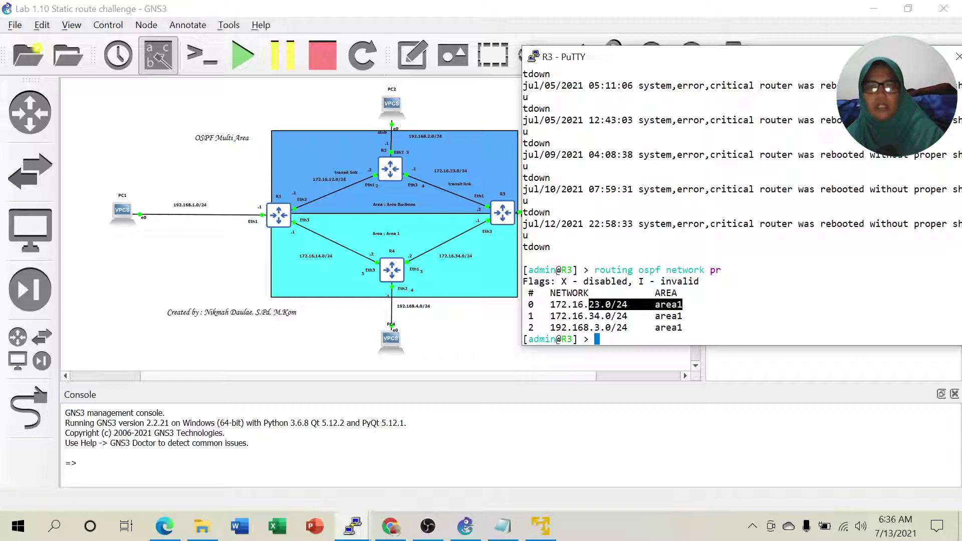
{"action": "left_click", "coordinate": [683, 305]}
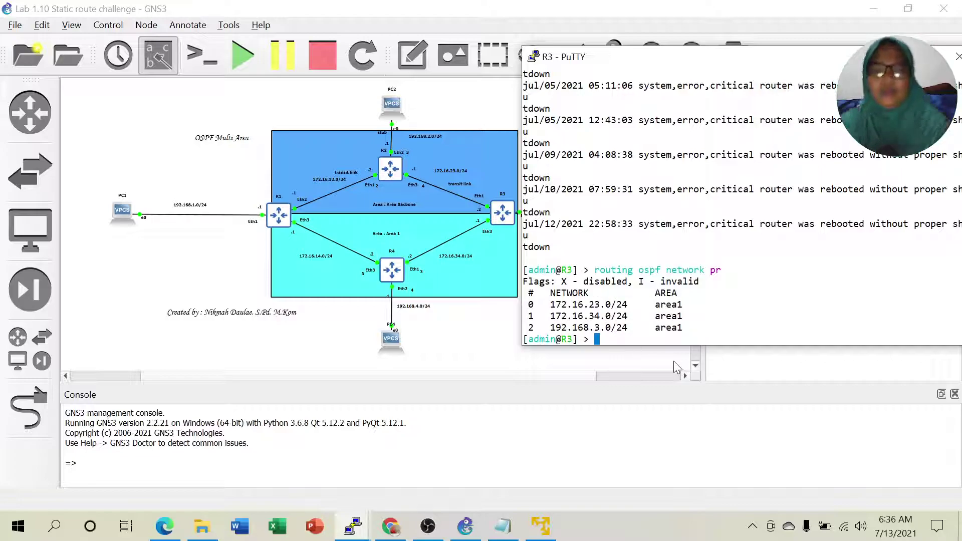
Run 'routing ospf network set 0 area=backbone' to move 172.16.23.0/24 into backbone.
{"action": "key", "text": "Up"}
{"action": "key", "text": "BackSpace"}
{"action": "key", "text": "BackSpace"}
{"action": "type", "text": "set "}
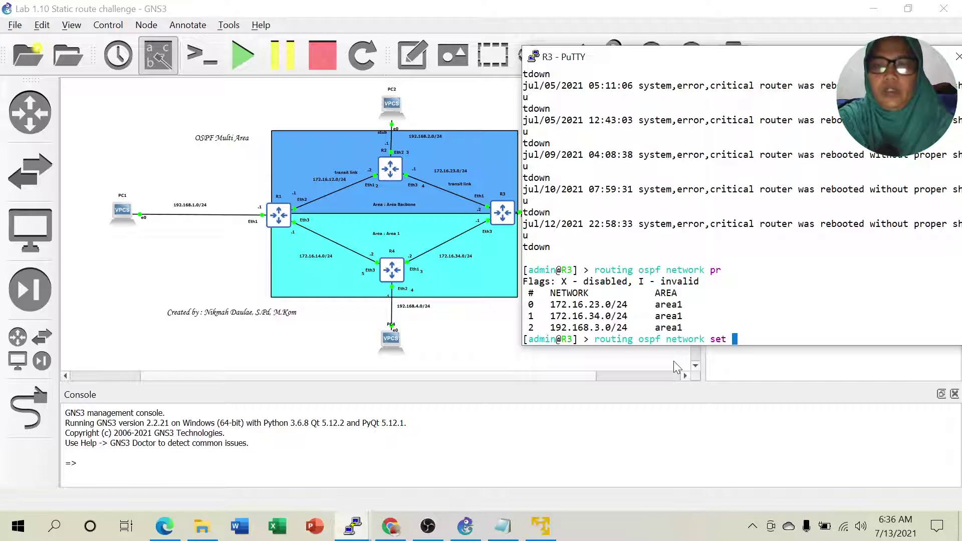
{"action": "type", "text": "0 are"}
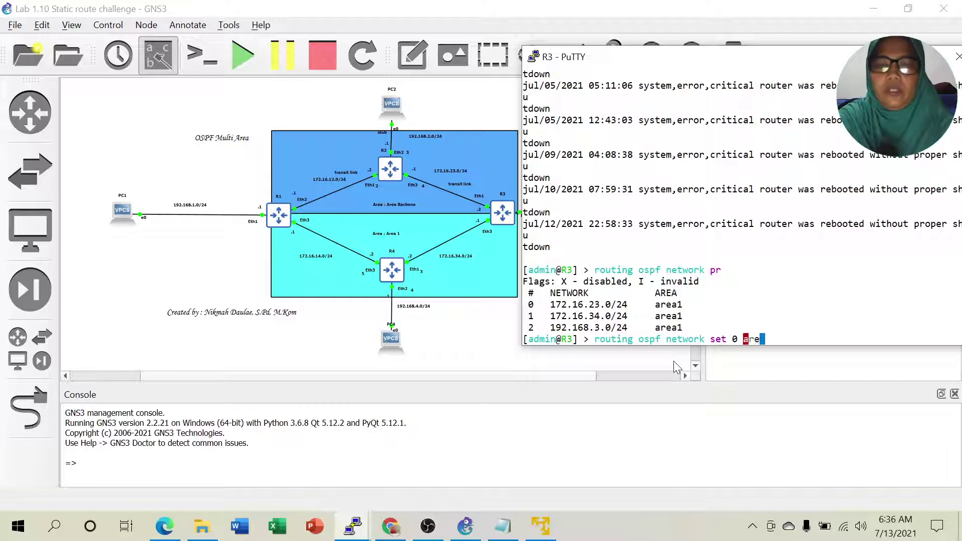
{"action": "type", "text": "a=backbone"}
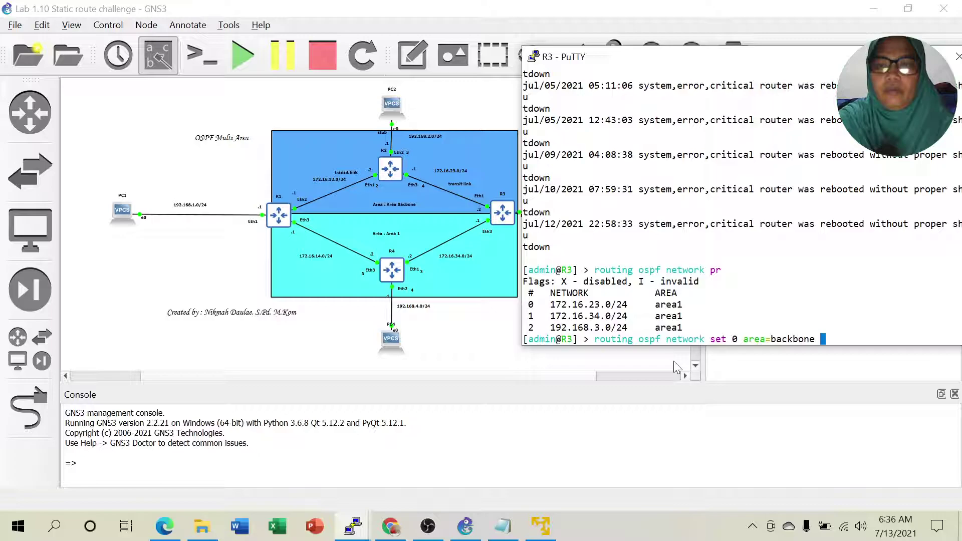
{"action": "key", "text": "Return"}
Reprint R3's OSPF networks to verify network 0 is in backbone, then return to GNS3.
{"action": "key", "text": "Up"}
{"action": "key", "text": "Up"}
{"action": "key", "text": "Return"}
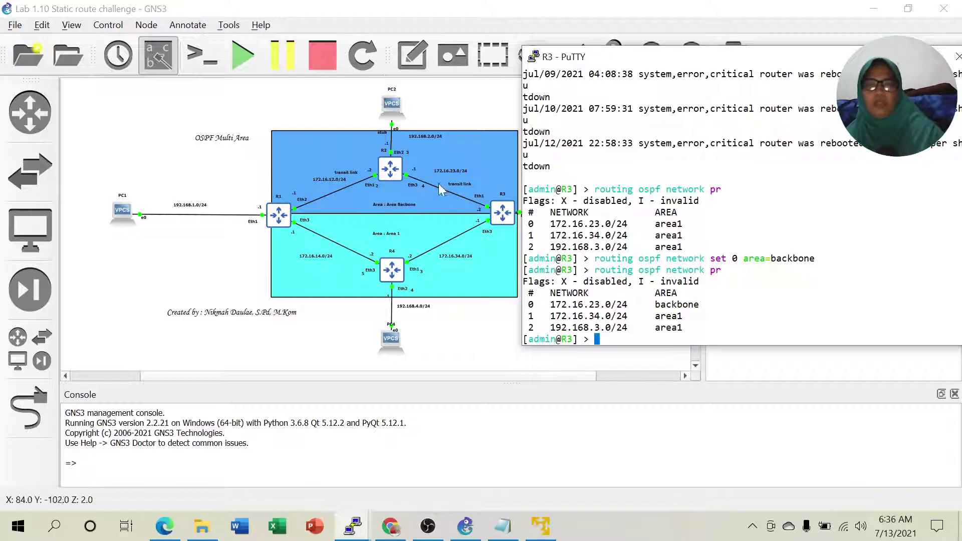
{"action": "left_click_drag", "start_coordinate": [650, 304], "coordinate": [698, 304]}
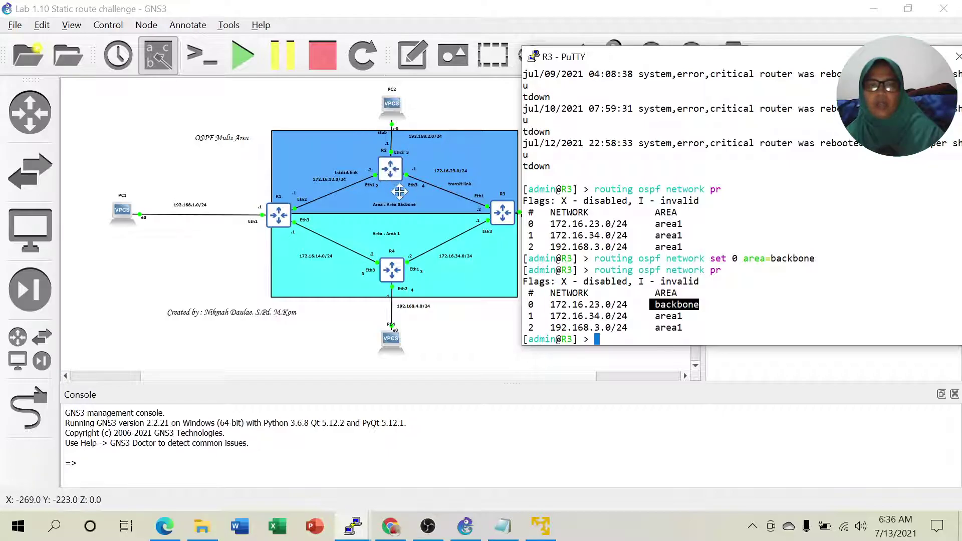
{"action": "left_click", "coordinate": [465, 526]}
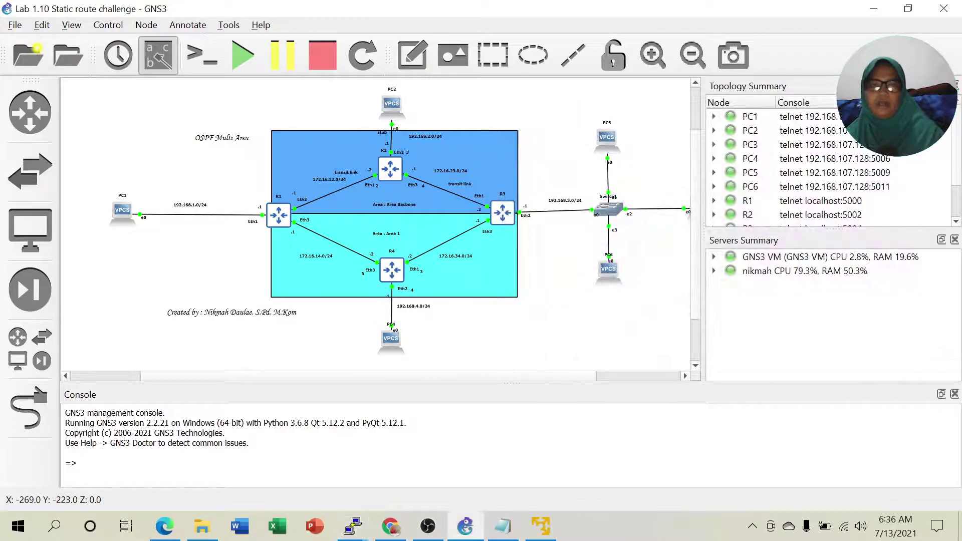
{"action": "left_click", "coordinate": [503, 526]}
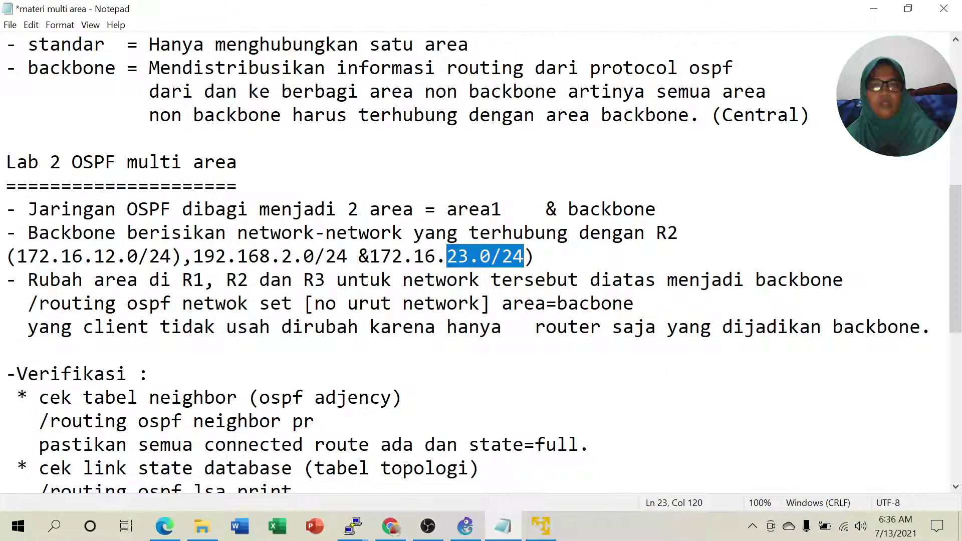
{"action": "left_click_drag", "start_coordinate": [94, 256], "coordinate": [502, 256]}
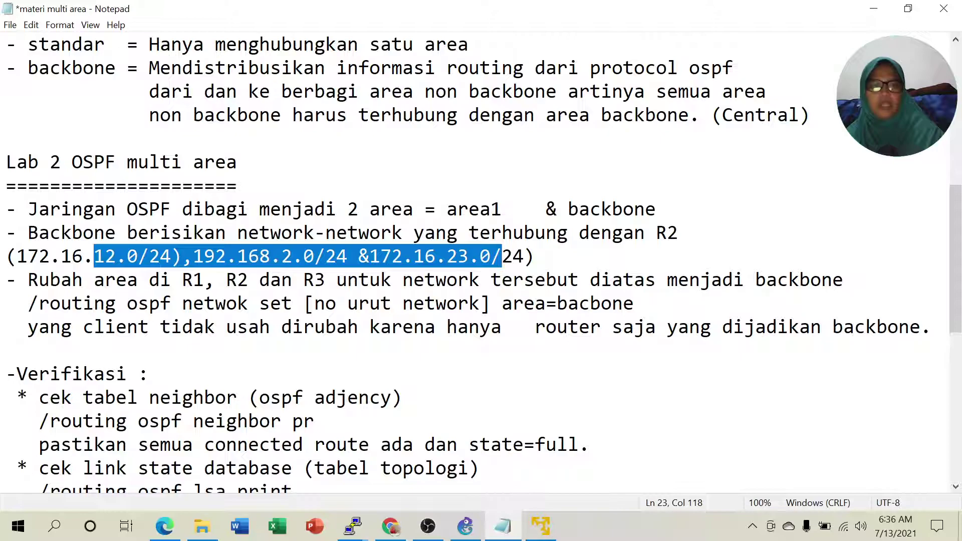
{"action": "left_click", "coordinate": [105, 280]}
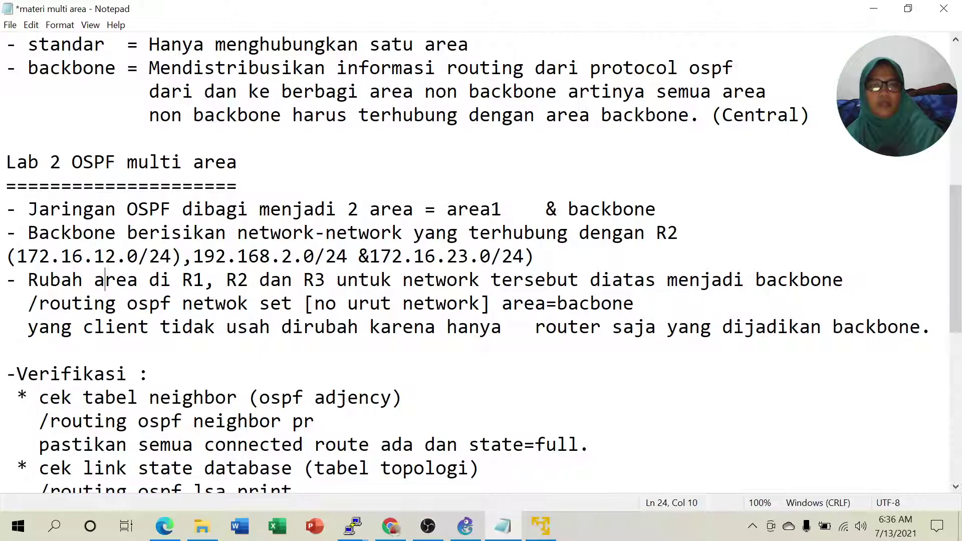
{"action": "left_click_drag", "start_coordinate": [314, 303], "coordinate": [456, 303]}
{"action": "left_click", "coordinate": [534, 303]}
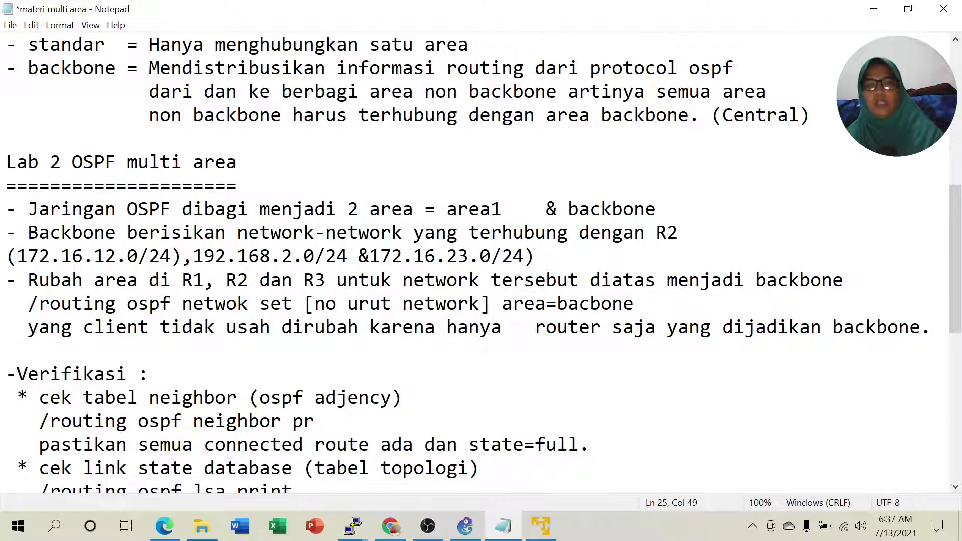
{"action": "right_click", "coordinate": [453, 344]}
{"action": "left_click", "coordinate": [766, 351]}
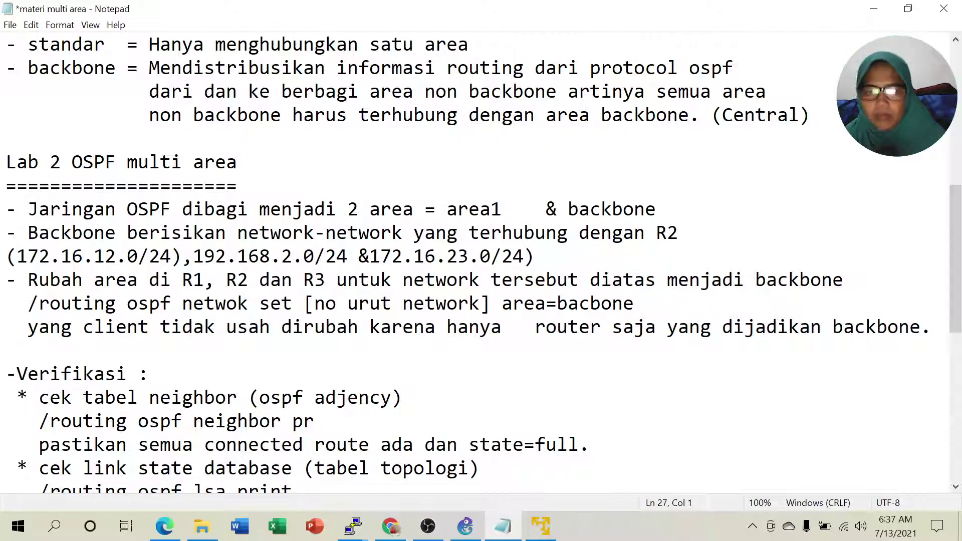
{"action": "left_click", "coordinate": [473, 528]}
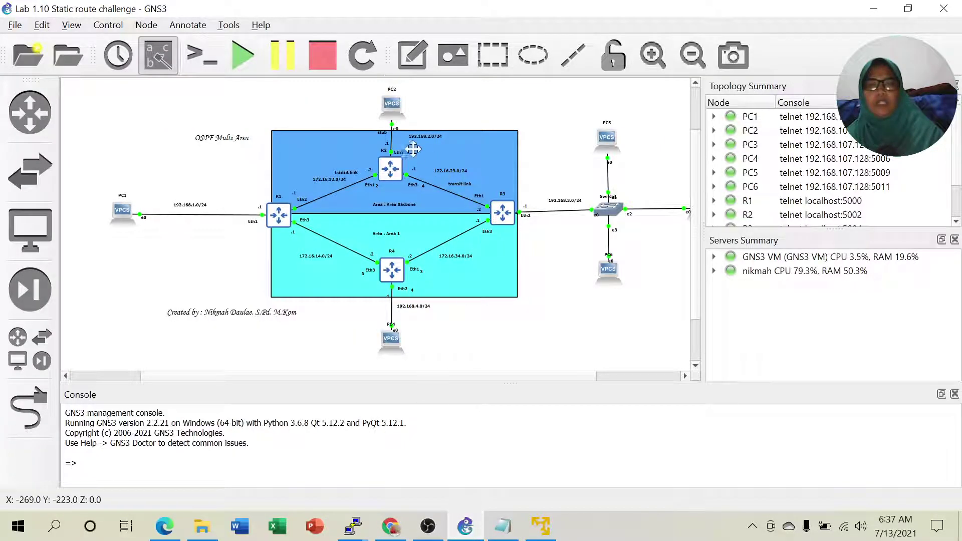
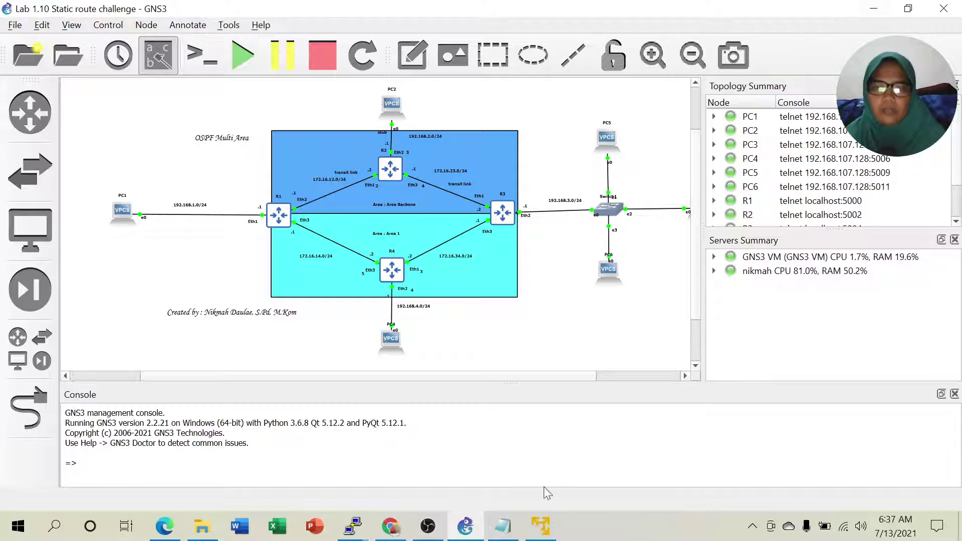
Bring the 'materi multi area' notes forward and scroll to the Verifikasi section.
{"action": "left_click", "coordinate": [502, 526]}
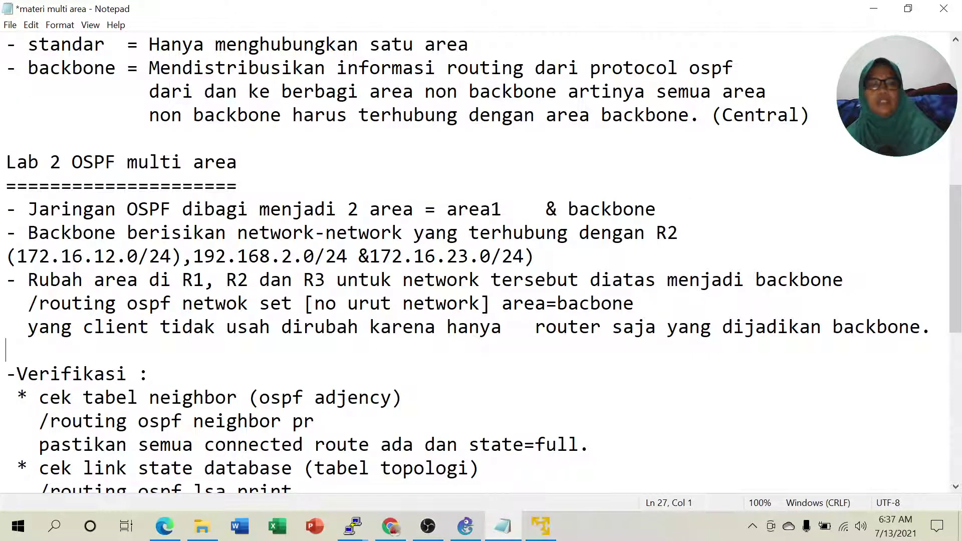
{"action": "scroll", "coordinate": [476, 261], "scroll_direction": "down", "scroll_amount": 5}
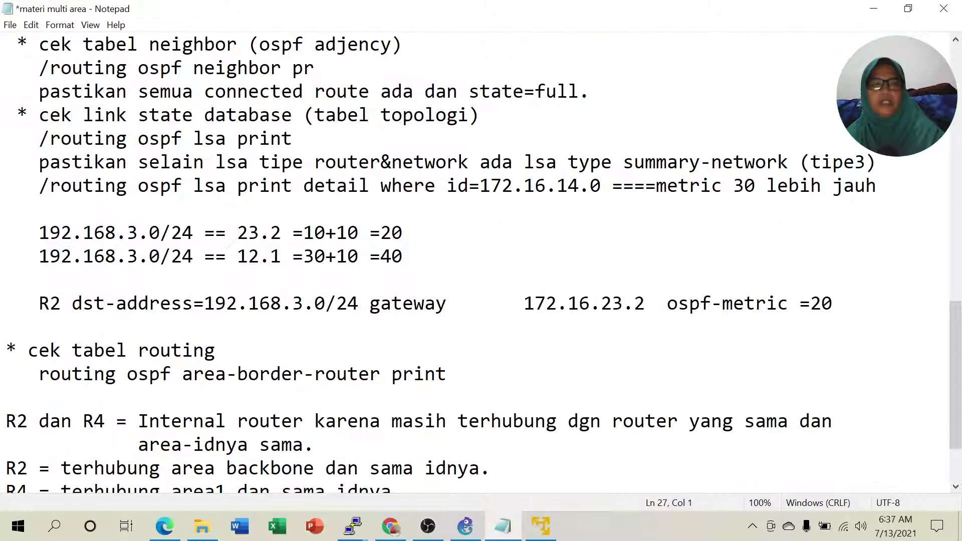
{"action": "scroll", "coordinate": [476, 260], "scroll_direction": "up", "scroll_amount": 1}
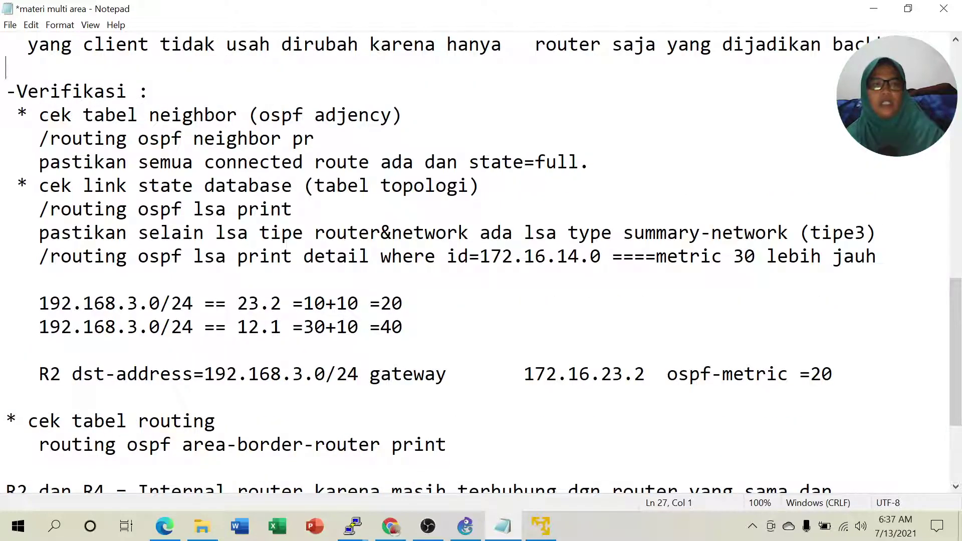
{"action": "scroll", "coordinate": [476, 261], "scroll_direction": "down", "scroll_amount": 1}
{"action": "scroll", "coordinate": [476, 261], "scroll_direction": "up", "scroll_amount": 1}
Highlight the 'state=full' requirement on the neighbor-check line of the notes.
{"action": "left_click_drag", "start_coordinate": [39, 162], "coordinate": [591, 162]}
{"action": "left_click", "coordinate": [591, 162]}
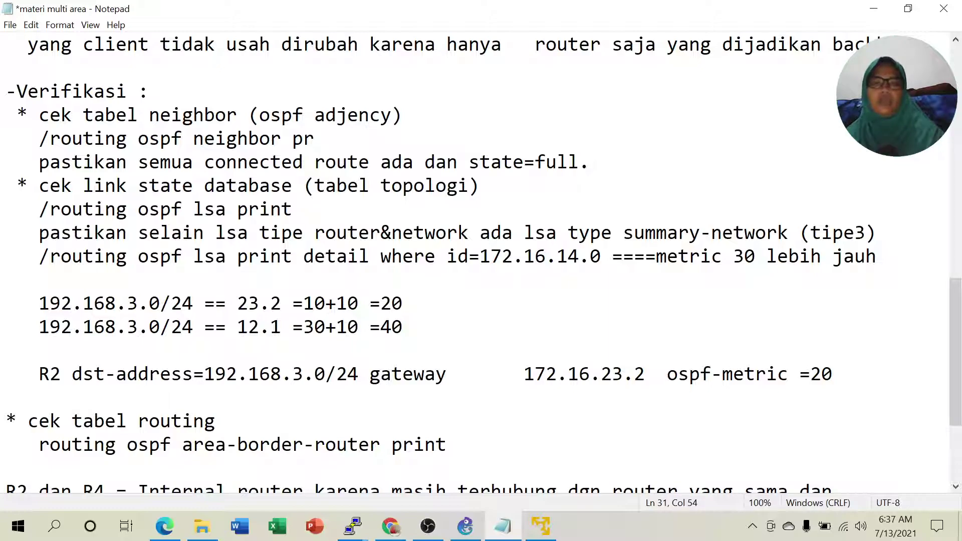
{"action": "left_click_drag", "start_coordinate": [469, 161], "coordinate": [579, 162]}
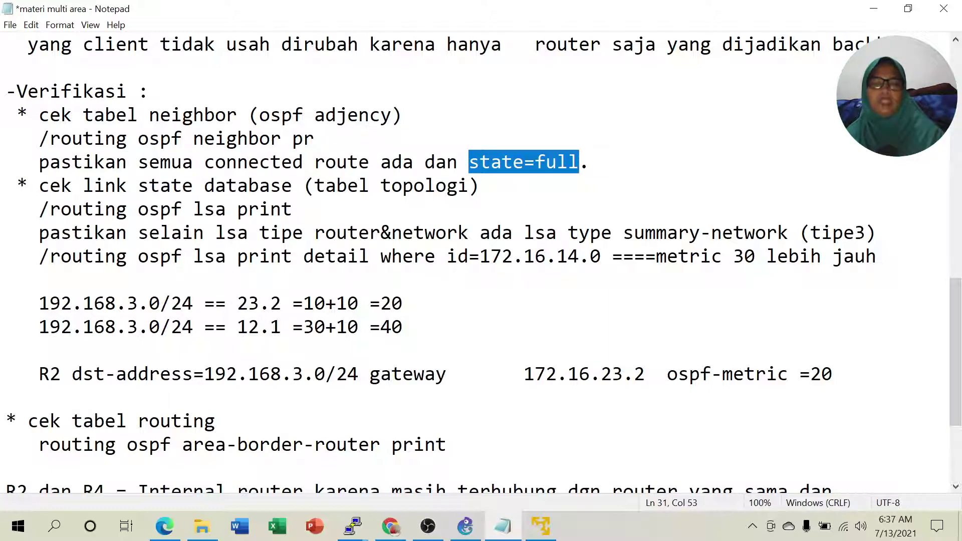
{"action": "left_click", "coordinate": [469, 162]}
{"action": "left_click_drag", "start_coordinate": [469, 161], "coordinate": [546, 162]}
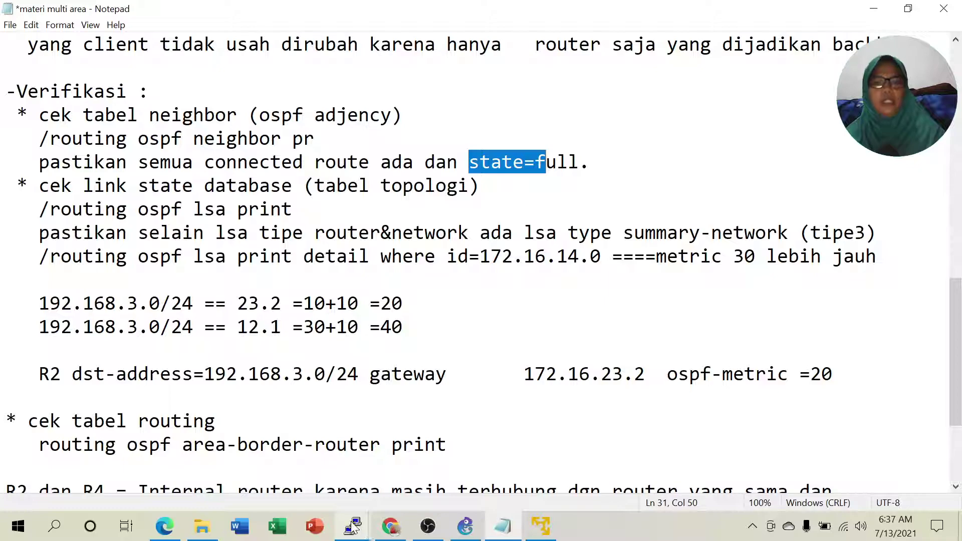
On R1, run 'routing ospf neighbor pr' and highlight both neighbors' Full states.
{"action": "mouse_move", "coordinate": [353, 527]}
{"action": "left_click", "coordinate": [85, 466]}
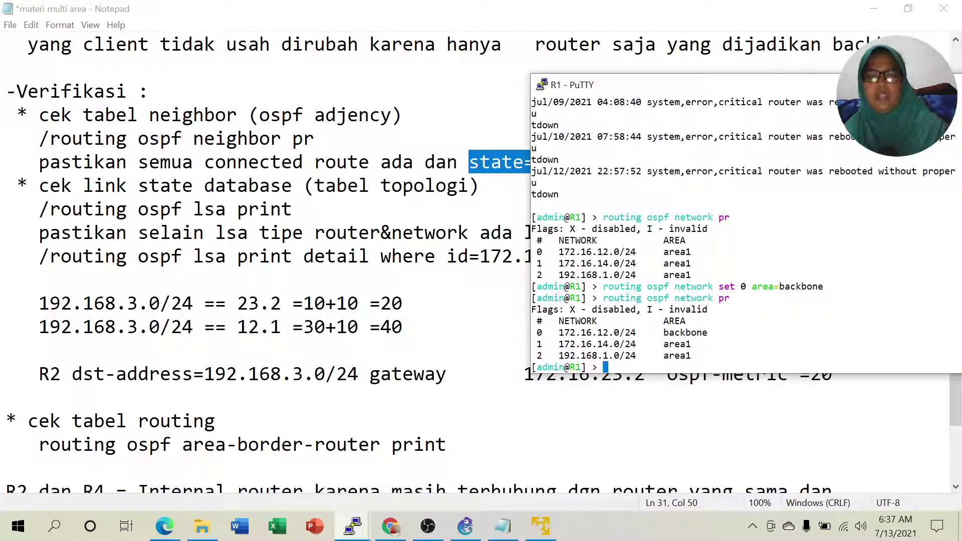
{"action": "key", "text": "Return"}
{"action": "type", "text": "routing ospf "}
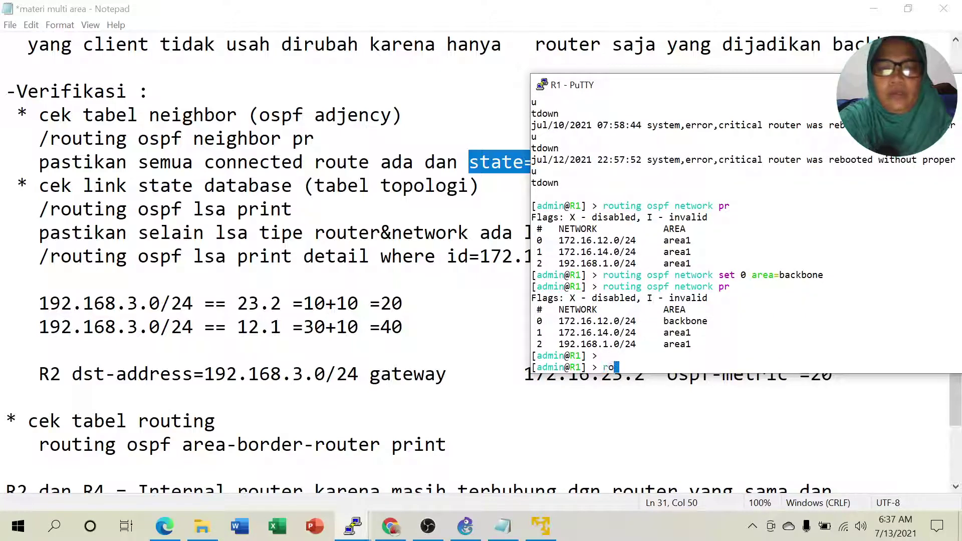
{"action": "type", "text": "neighbor "}
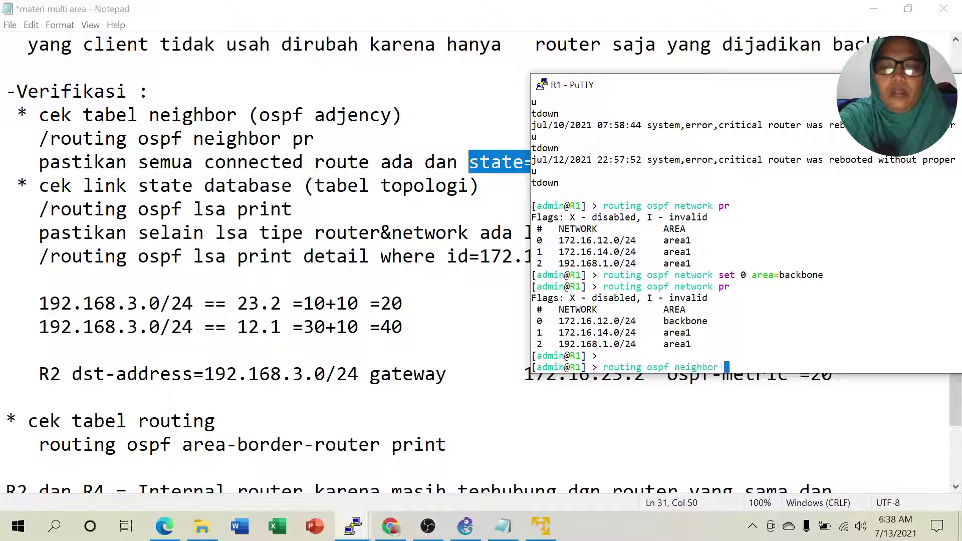
{"action": "type", "text": "pr"}
{"action": "key", "text": "Return"}
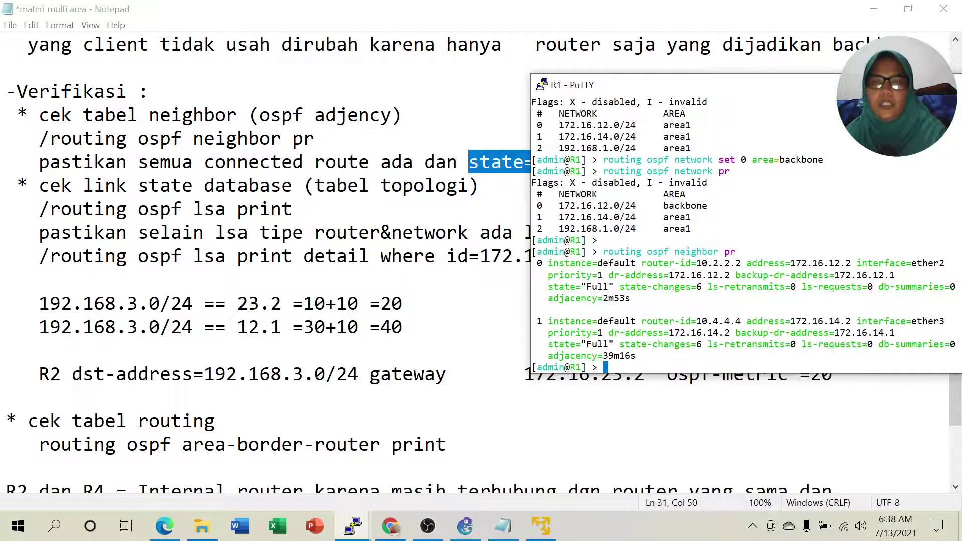
{"action": "left_click_drag", "start_coordinate": [548, 286], "coordinate": [608, 286]}
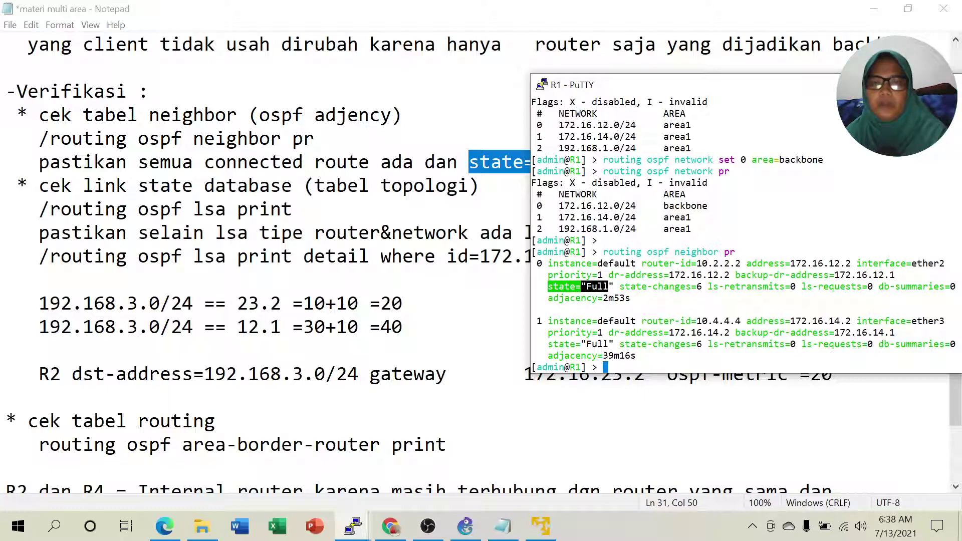
{"action": "left_click_drag", "start_coordinate": [553, 344], "coordinate": [613, 343]}
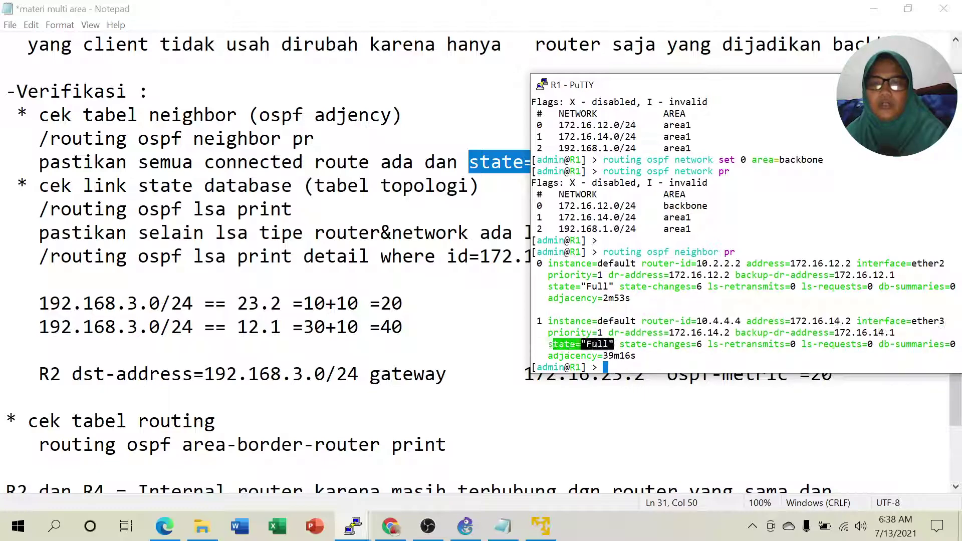
Mark R1's neighbor router IDs 10.2.2.2 and 10.4.4.4 with their Full state, then minimize PuTTY.
{"action": "left_click", "coordinate": [464, 526]}
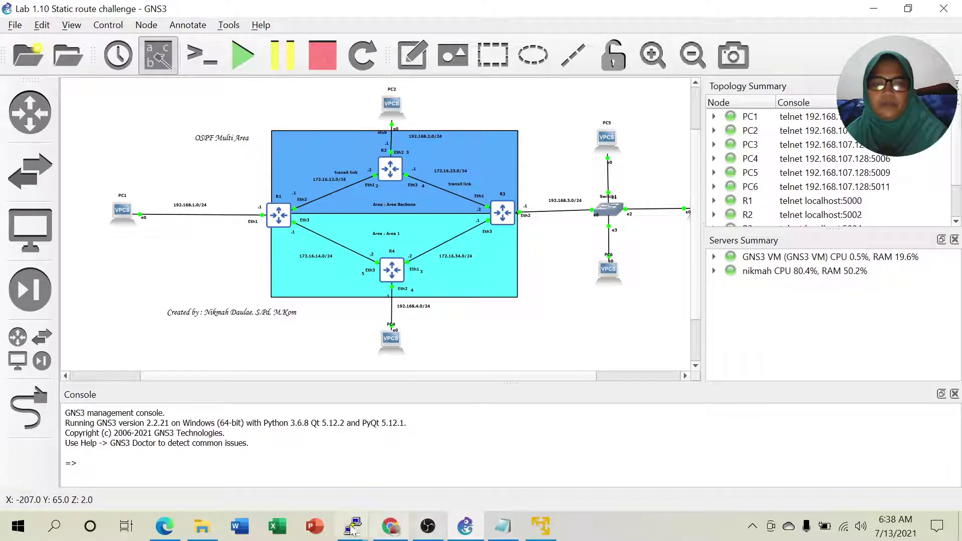
{"action": "mouse_move", "coordinate": [359, 534]}
{"action": "left_click", "coordinate": [94, 469]}
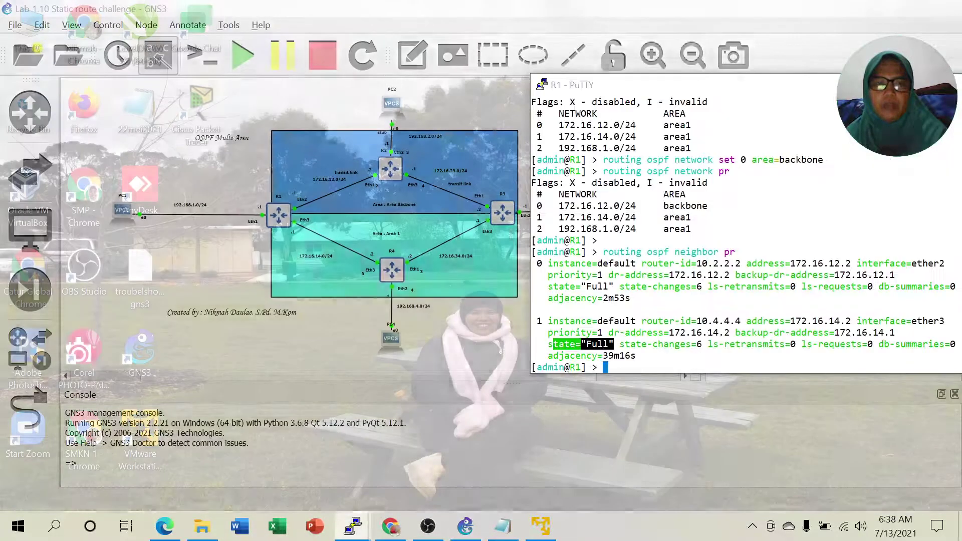
{"action": "left_click", "coordinate": [647, 358]}
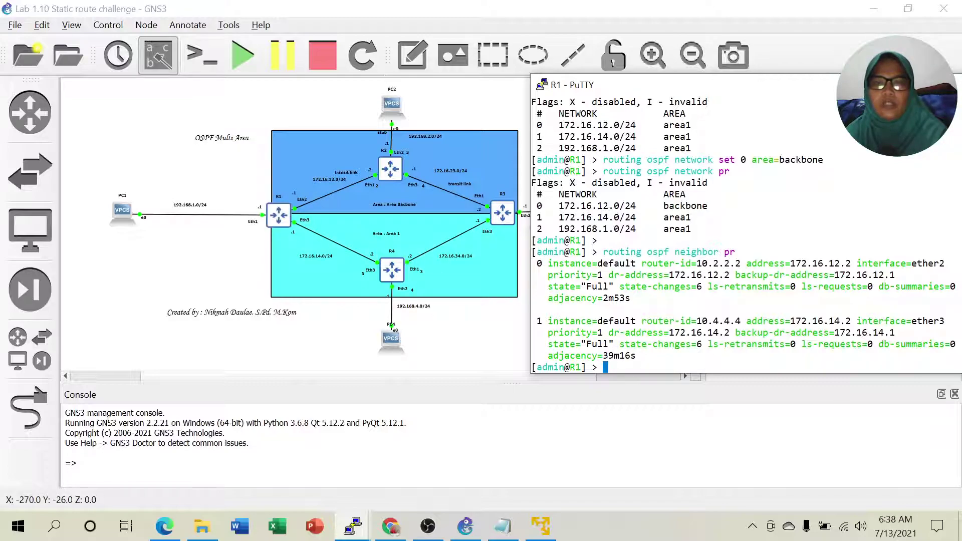
{"action": "left_click_drag", "start_coordinate": [719, 263], "coordinate": [745, 263]}
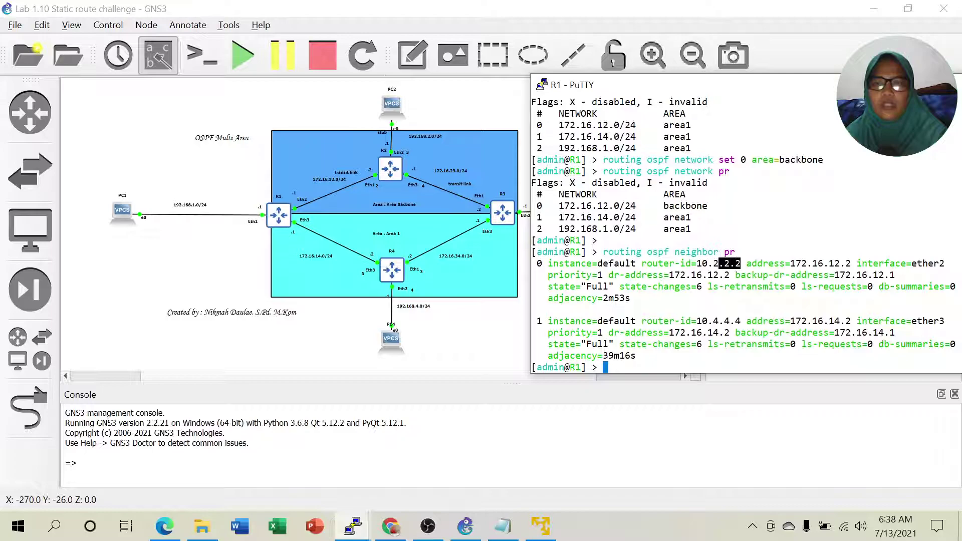
{"action": "left_click_drag", "start_coordinate": [702, 320], "coordinate": [735, 320]}
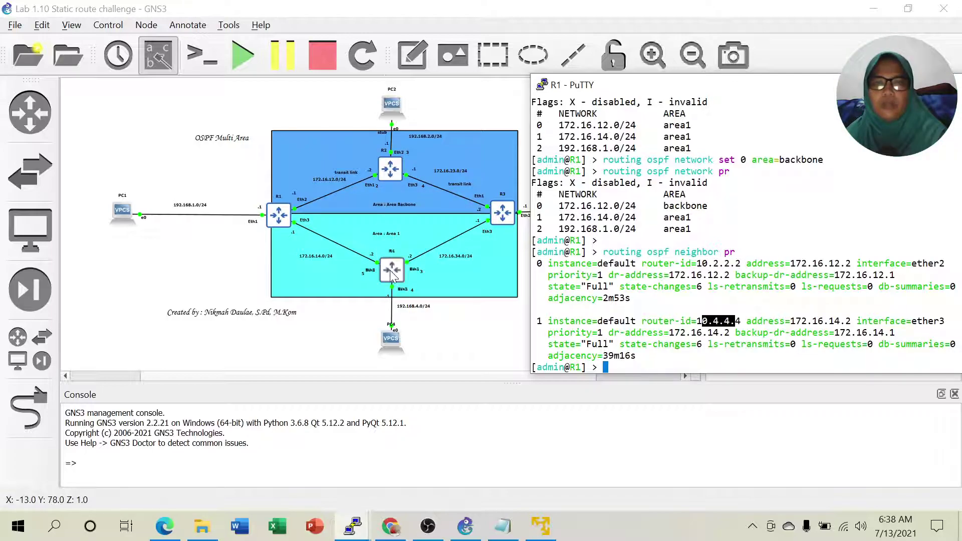
{"action": "left_click_drag", "start_coordinate": [550, 344], "coordinate": [603, 344]}
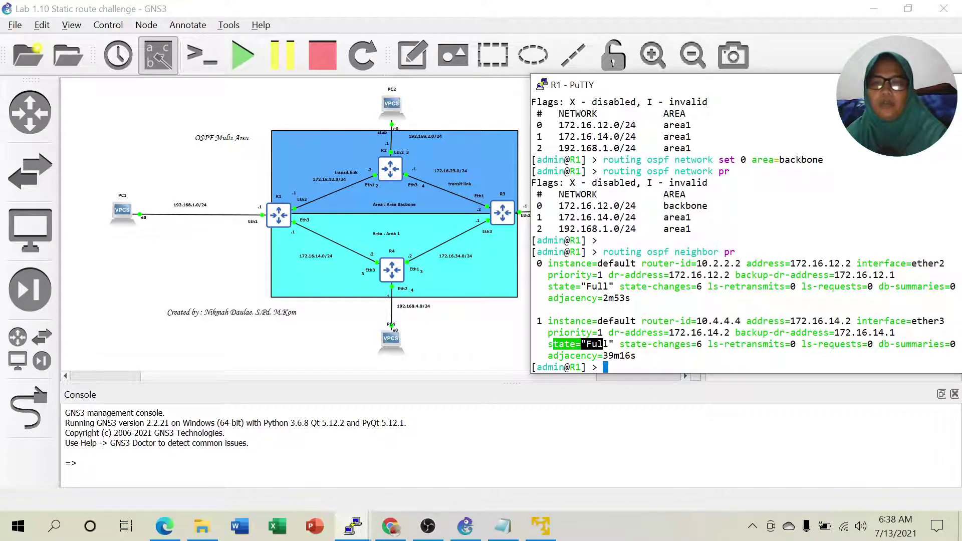
{"action": "left_click", "coordinate": [353, 527]}
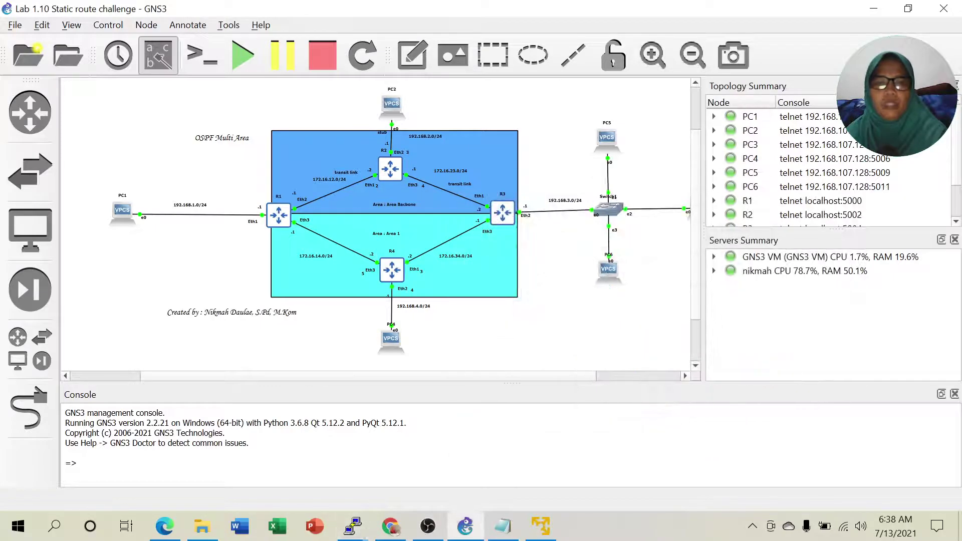
On R2, run 'routing ospf neighbor pr' and highlight both neighbors' Full states.
{"action": "mouse_move", "coordinate": [357, 527]}
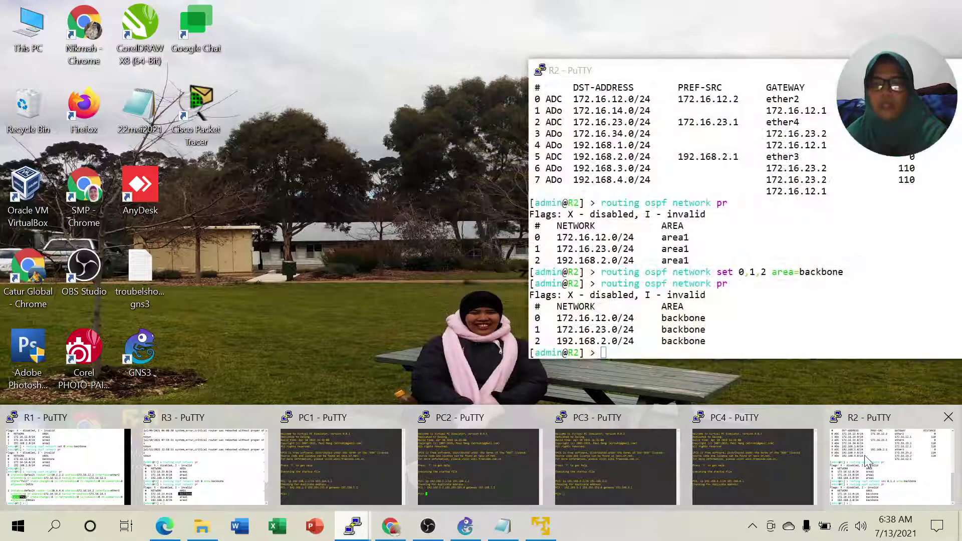
{"action": "left_click", "coordinate": [882, 466]}
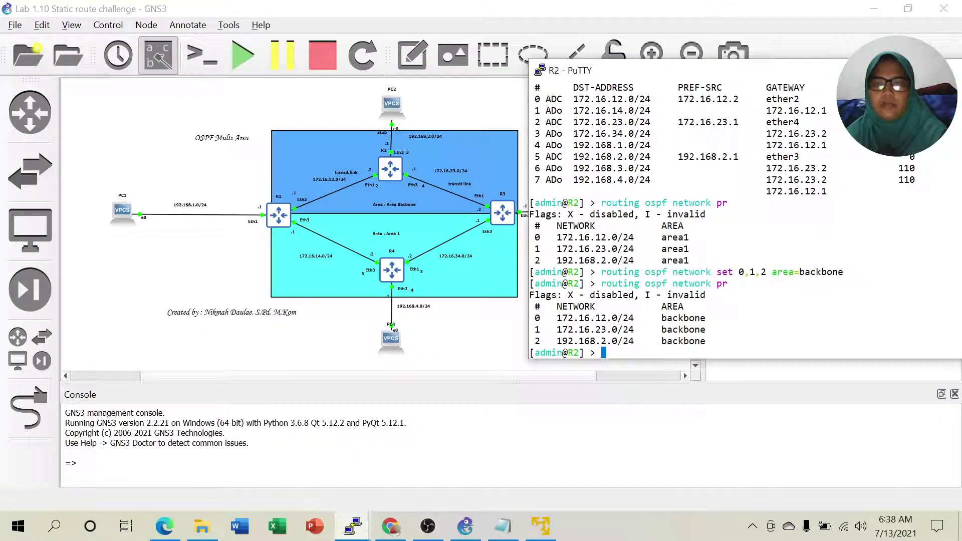
{"action": "type", "text": "routing "}
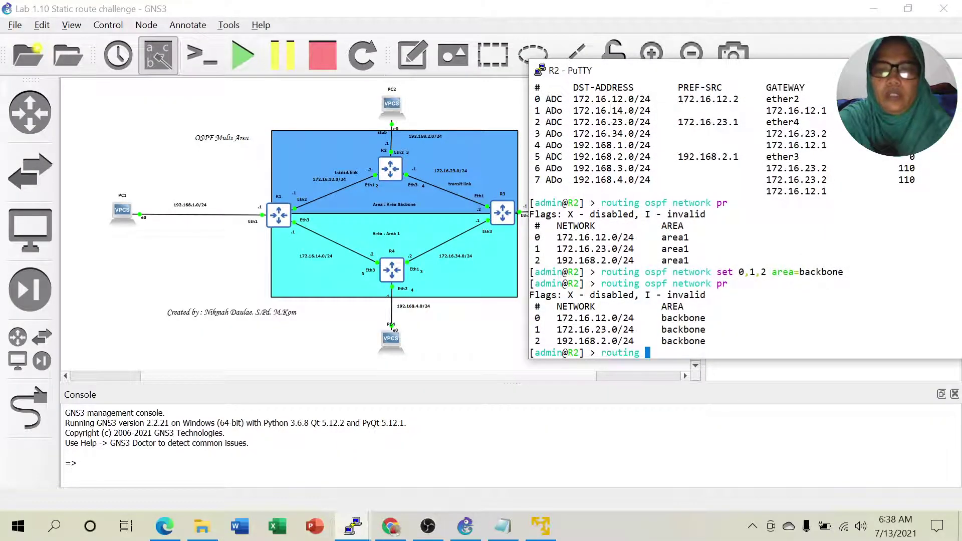
{"action": "type", "text": "ospf nei"}
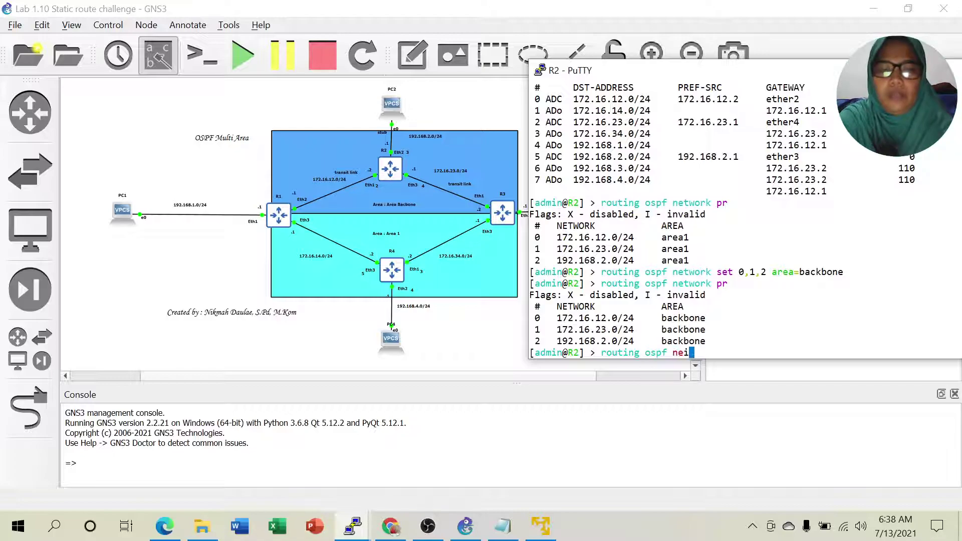
{"action": "type", "text": "ghbor pr"}
{"action": "key", "text": "Return"}
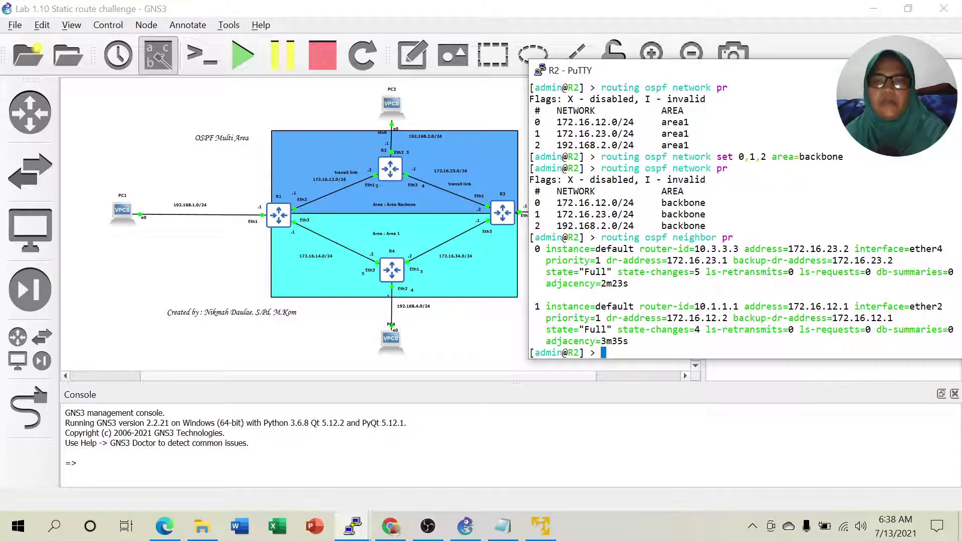
{"action": "left_click_drag", "start_coordinate": [546, 272], "coordinate": [611, 271]}
{"action": "left_click_drag", "start_coordinate": [540, 329], "coordinate": [606, 330]}
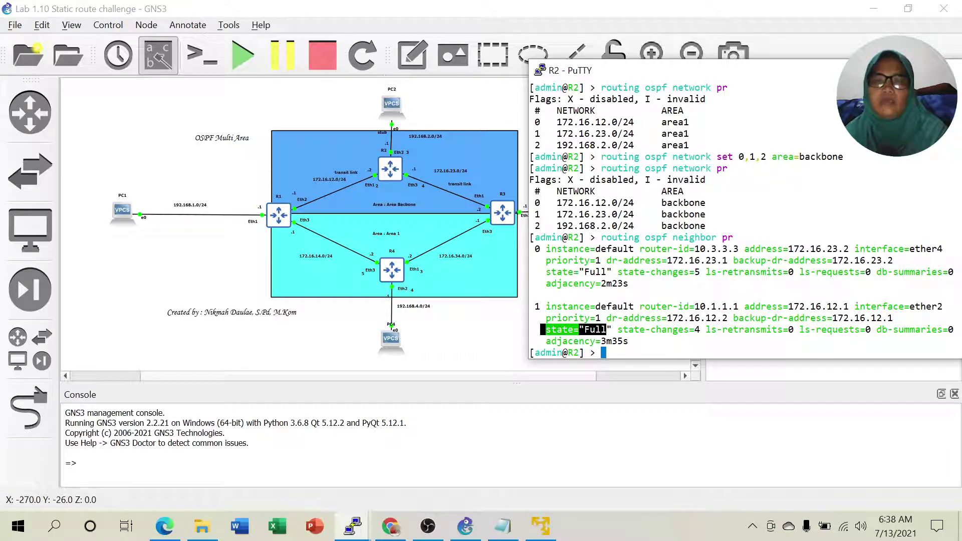
Mark R2's neighbor router IDs 10.3.3.3 and 10.1.1.1 as Full, then minimize the console.
{"action": "left_click_drag", "start_coordinate": [695, 249], "coordinate": [738, 249]}
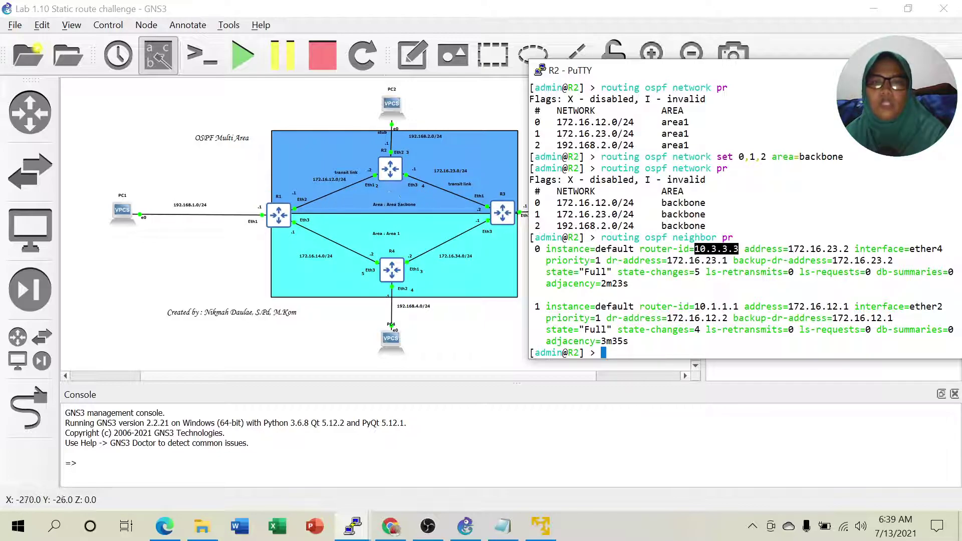
{"action": "left_click_drag", "start_coordinate": [712, 249], "coordinate": [738, 249]}
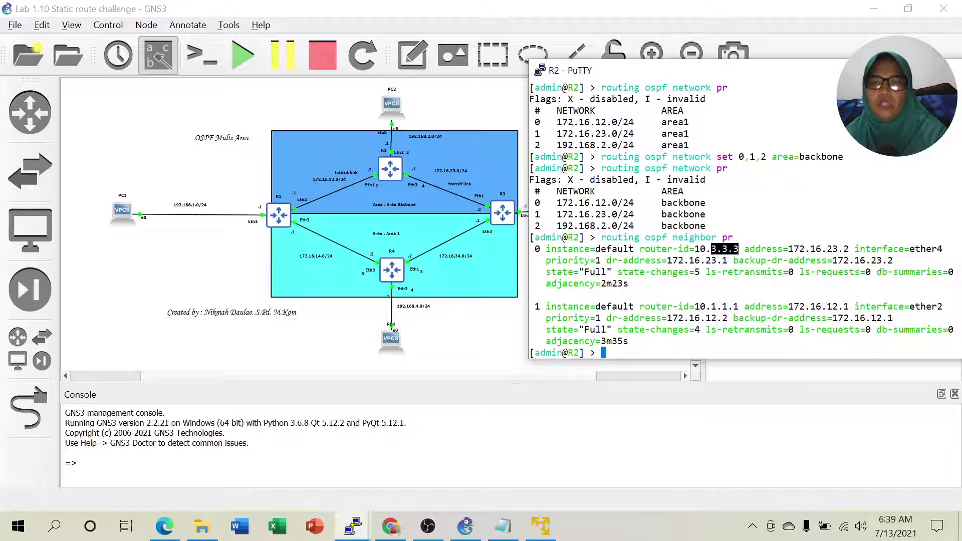
{"action": "left_click_drag", "start_coordinate": [705, 306], "coordinate": [732, 306]}
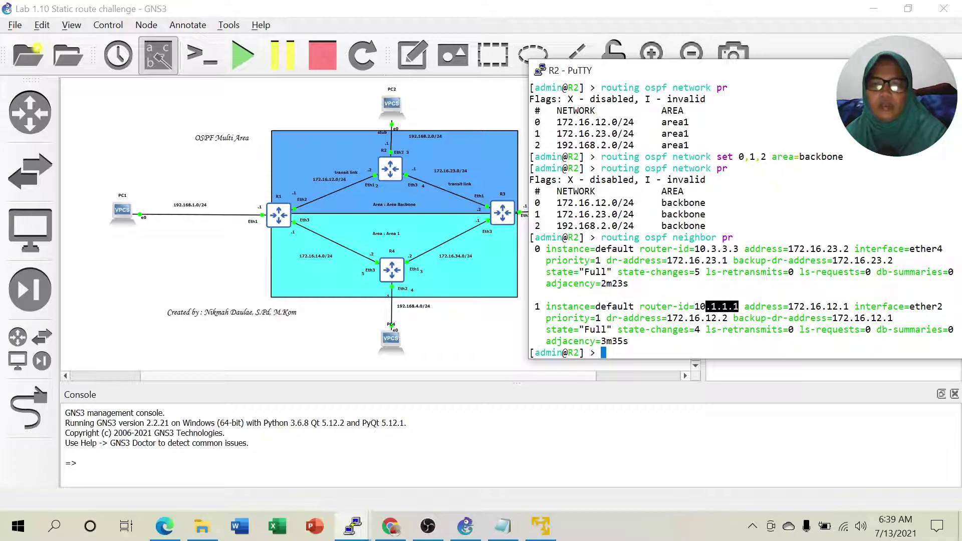
{"action": "left_click_drag", "start_coordinate": [541, 329], "coordinate": [612, 329]}
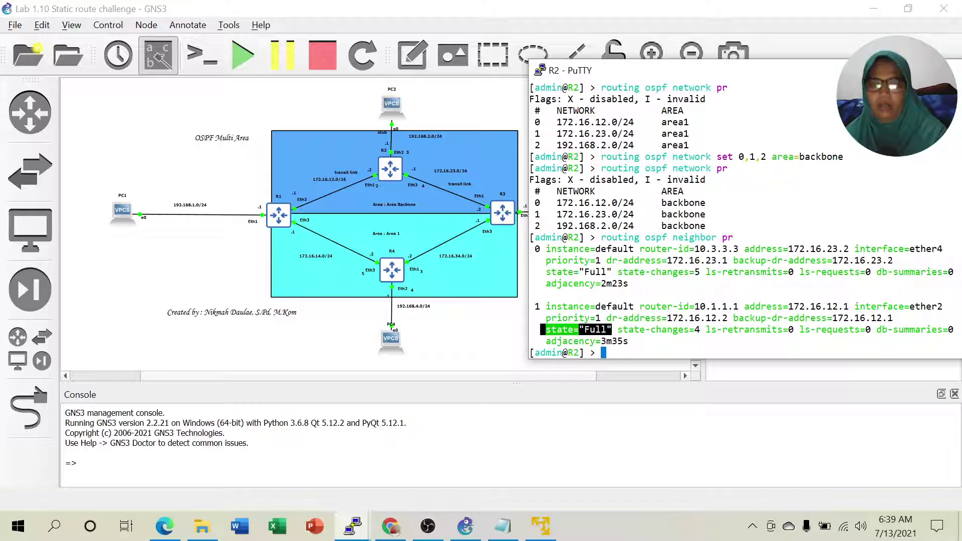
{"action": "left_click", "coordinate": [897, 70]}
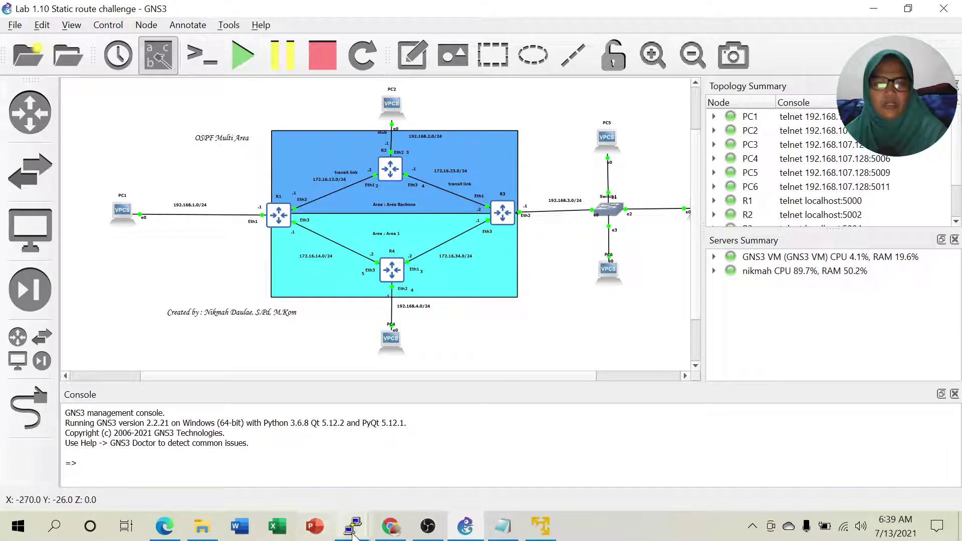
On R3, run 'routing ospf neighbor pr' to list its OSPF neighbors.
{"action": "mouse_move", "coordinate": [362, 536]}
{"action": "left_click", "coordinate": [70, 440]}
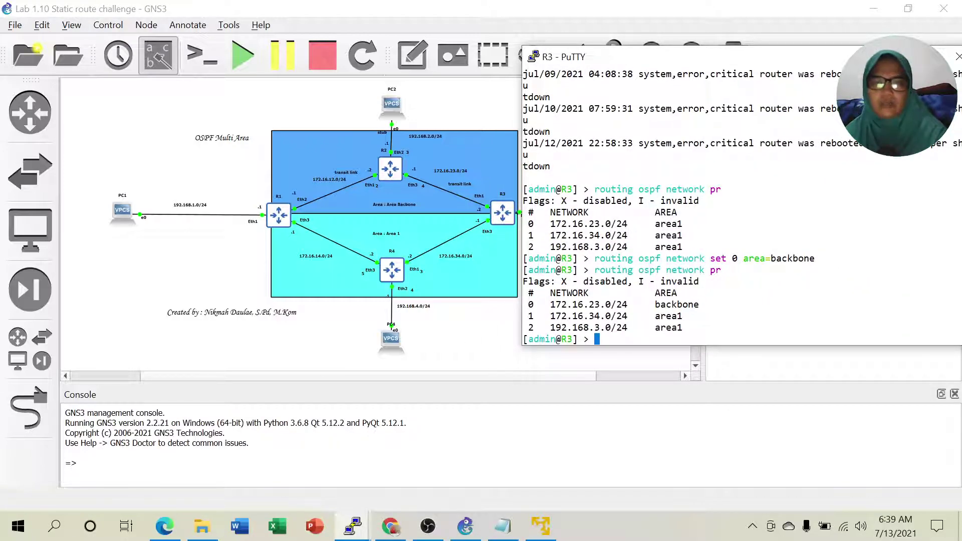
{"action": "type", "text": "routing ospf ni"}
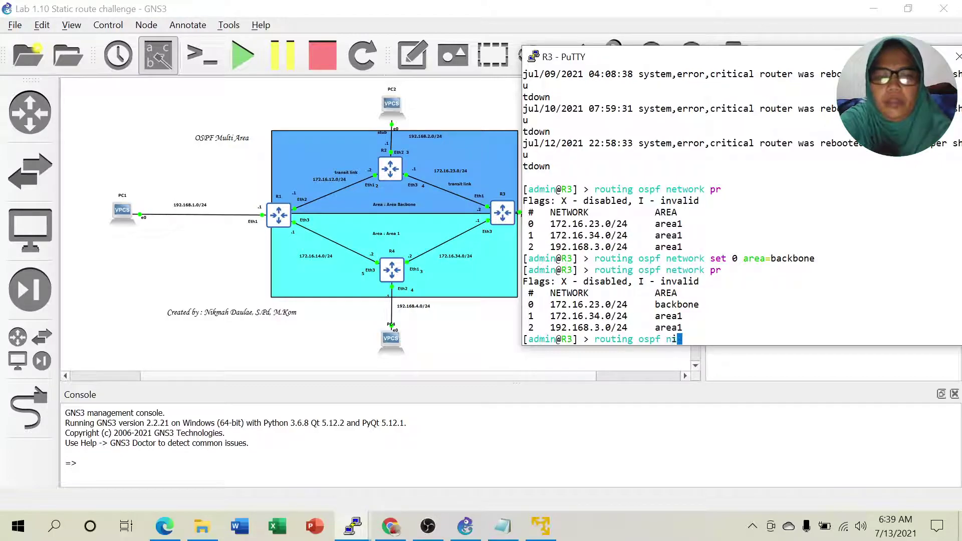
{"action": "type", "text": "g"}
{"action": "key", "text": "BackSpace"}
{"action": "key", "text": "BackSpace"}
{"action": "key", "text": "BackSpace"}
{"action": "type", "text": "neighbor pr"}
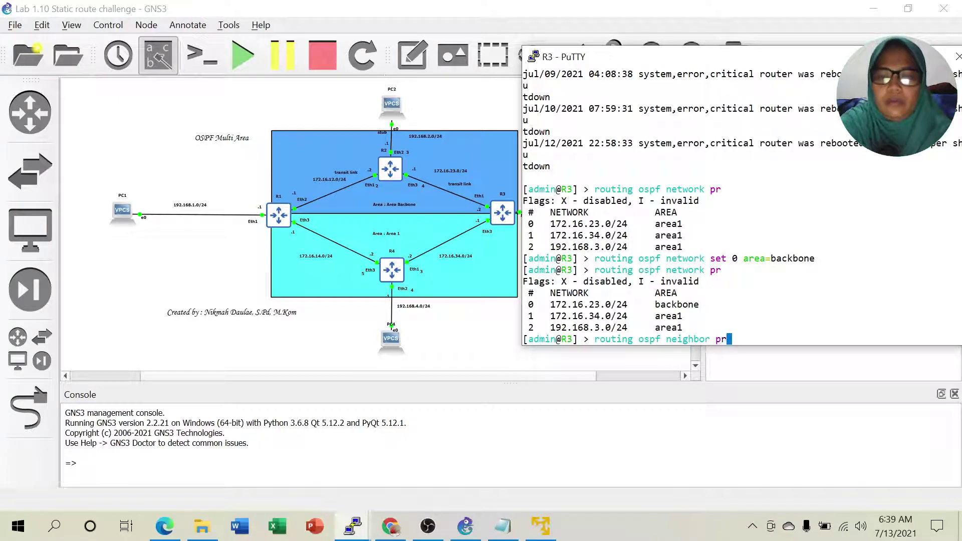
{"action": "key", "text": "Return"}
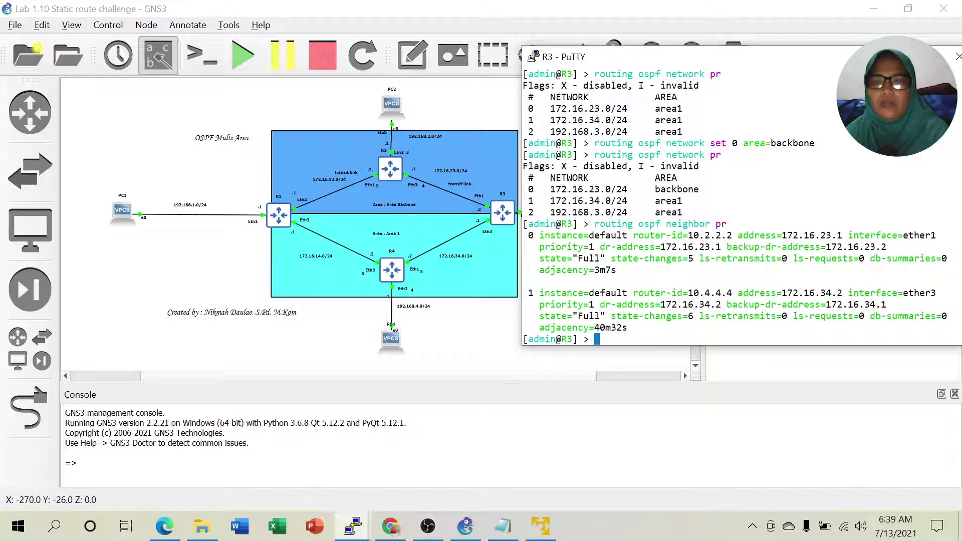
Mark R3's neighbors 10.2.2.2 and 10.4.4.4 and their Full states, then minimize the console.
{"action": "left_click_drag", "start_coordinate": [700, 235], "coordinate": [739, 235]}
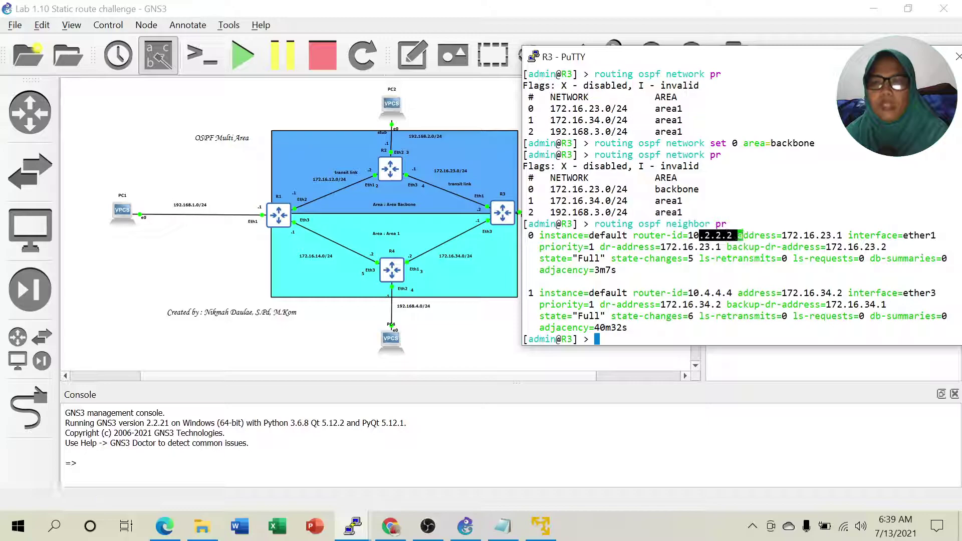
{"action": "left_click_drag", "start_coordinate": [699, 293], "coordinate": [737, 293]}
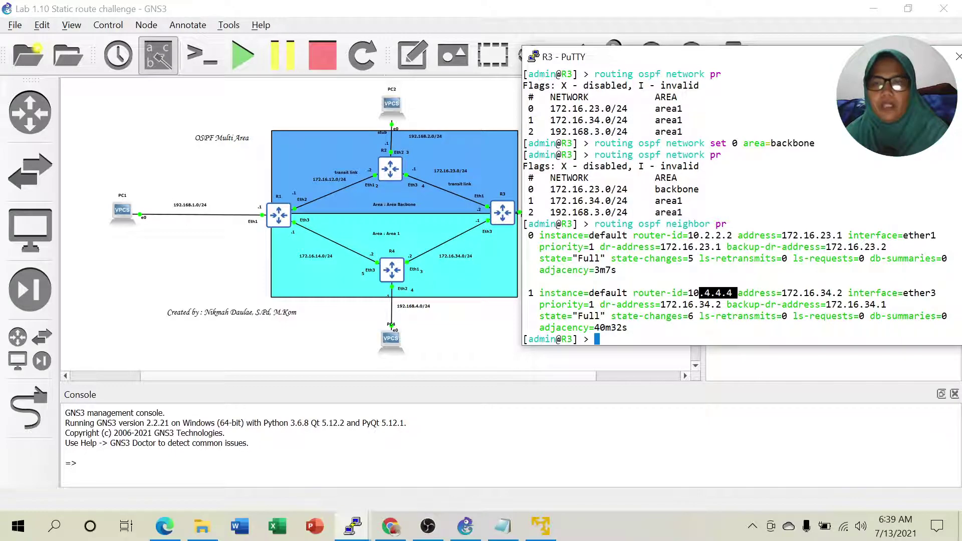
{"action": "left_click_drag", "start_coordinate": [533, 258], "coordinate": [599, 270]}
{"action": "left_click_drag", "start_coordinate": [539, 316], "coordinate": [595, 315]}
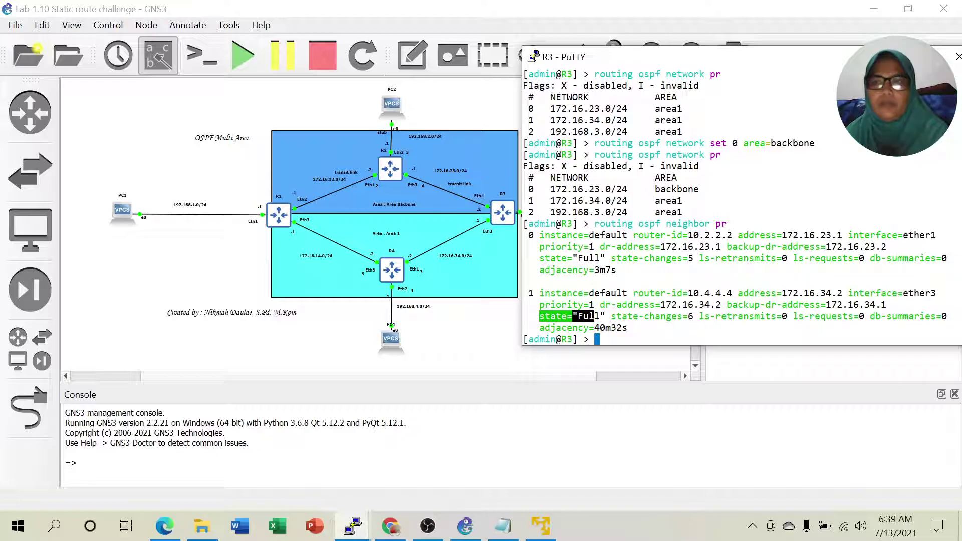
{"action": "left_click", "coordinate": [889, 56]}
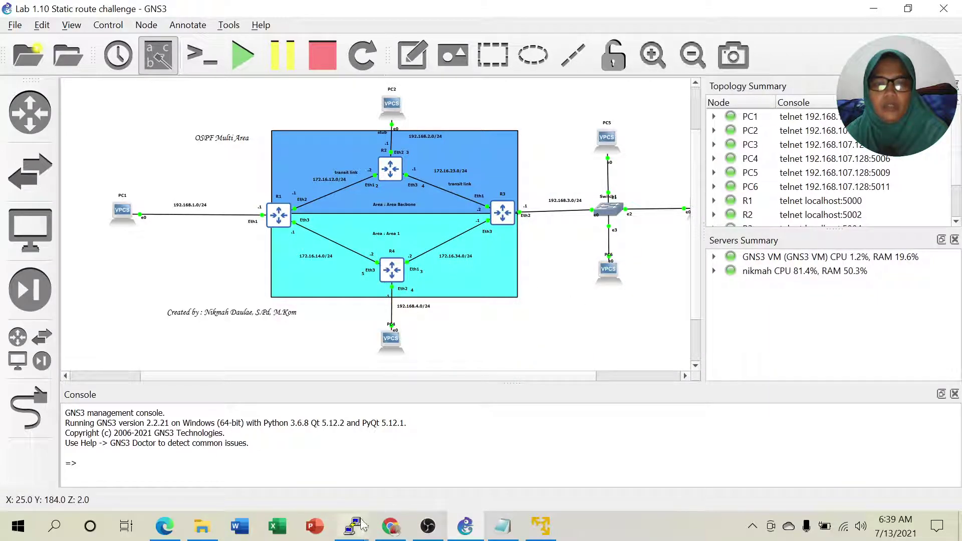
{"action": "mouse_move", "coordinate": [361, 525]}
{"action": "mouse_move", "coordinate": [875, 466]}
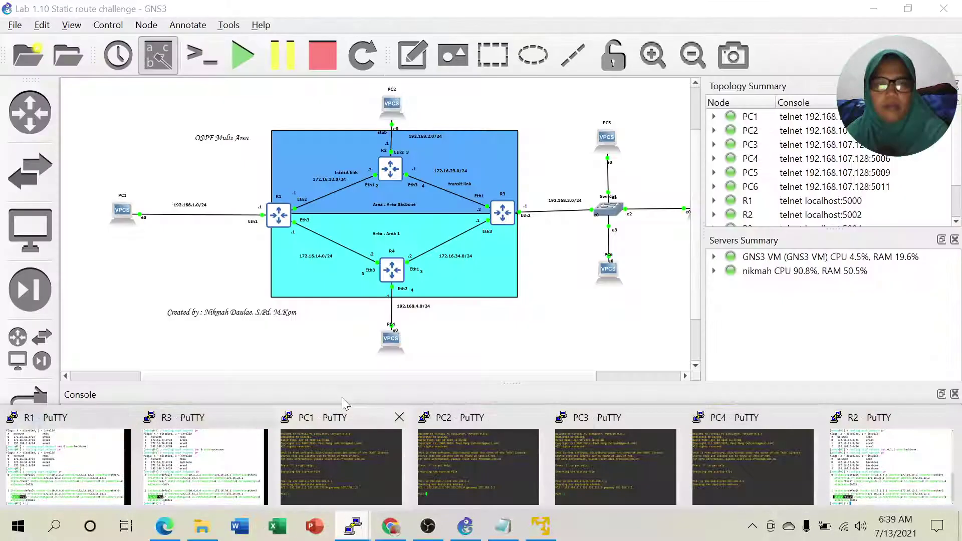
Open a console to R4 from GNS3 and log in as admin.
{"action": "right_click", "coordinate": [393, 271]}
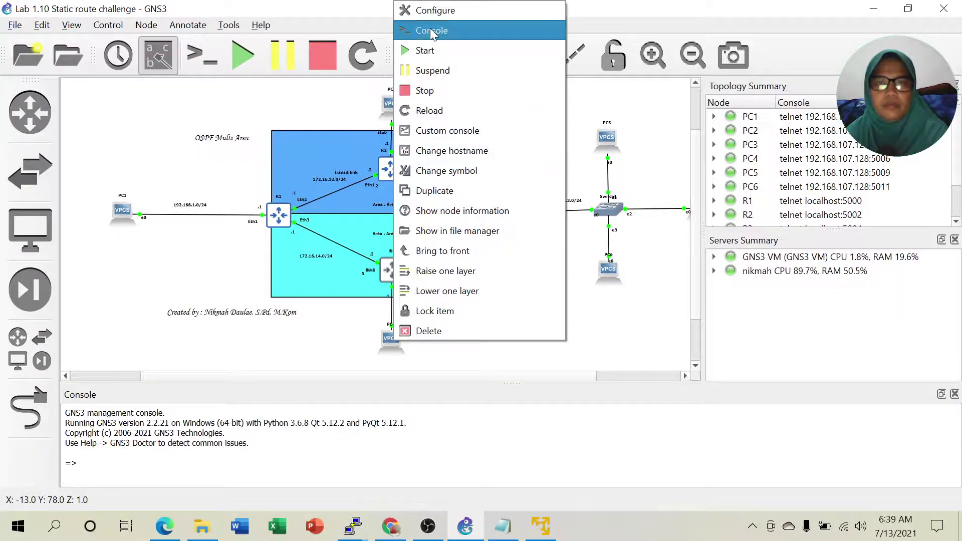
{"action": "left_click", "coordinate": [432, 31]}
{"action": "left_click_drag", "start_coordinate": [296, 68], "coordinate": [802, 84]}
{"action": "type", "text": "admin"}
{"action": "key", "text": "Return"}
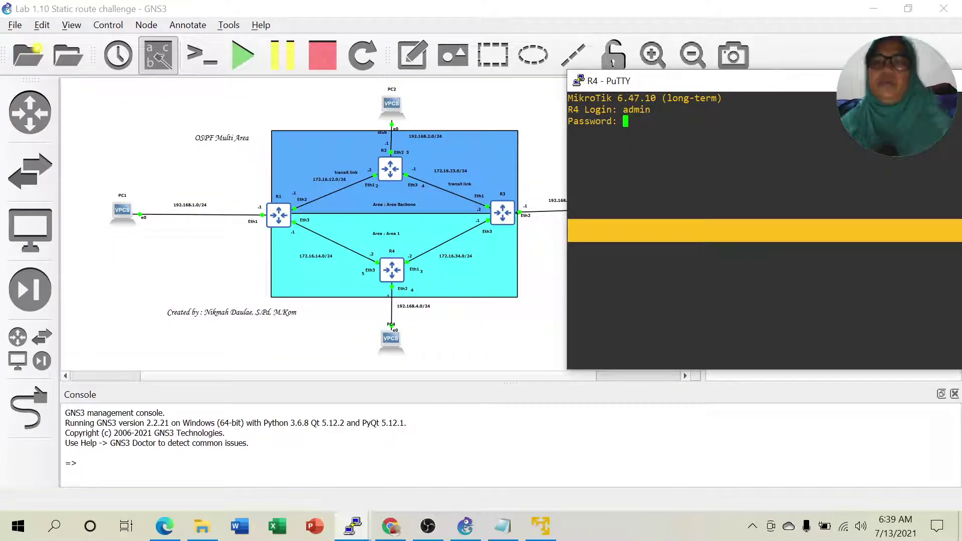
Switch R4's PuTTY session to system colours and submit the login password.
{"action": "left_click_drag", "start_coordinate": [775, 85], "coordinate": [744, 74]}
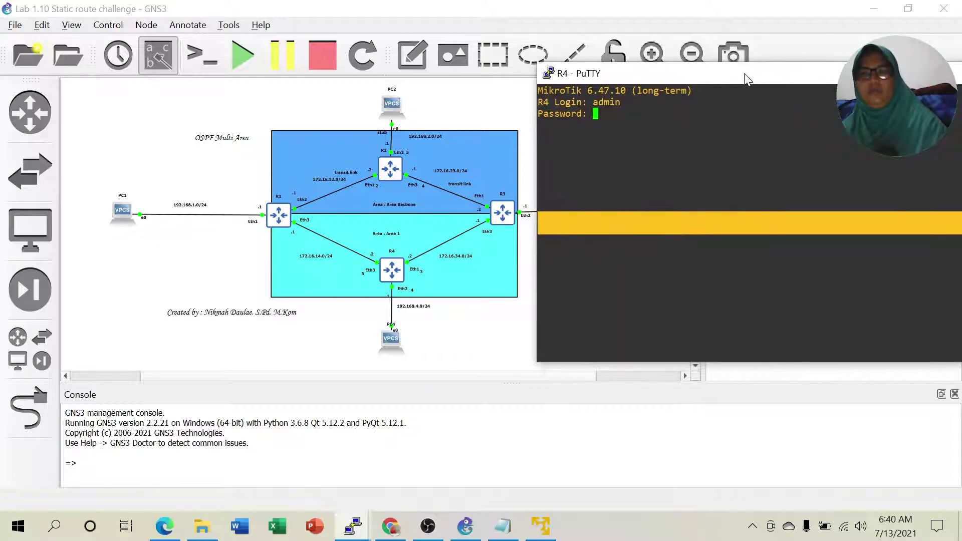
{"action": "right_click", "coordinate": [791, 79]}
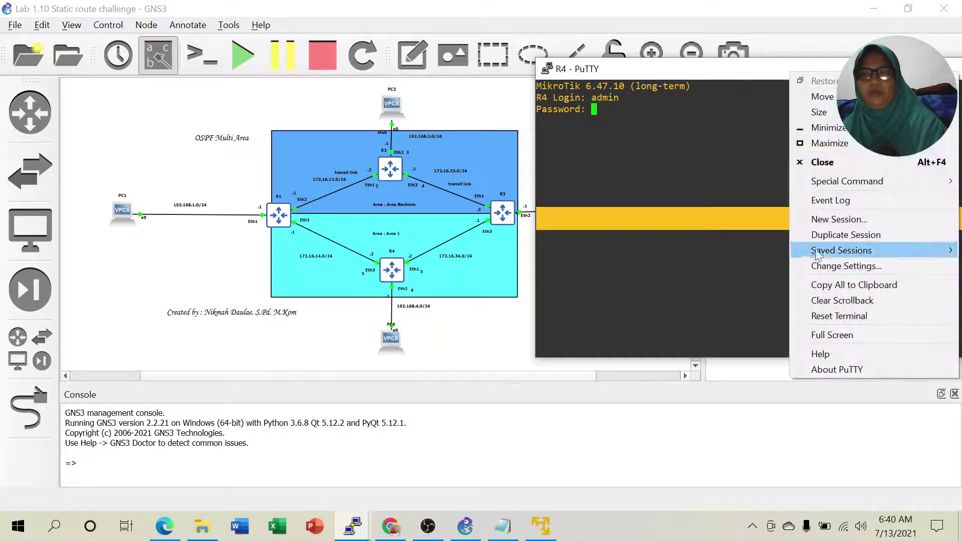
{"action": "left_click", "coordinate": [842, 266]}
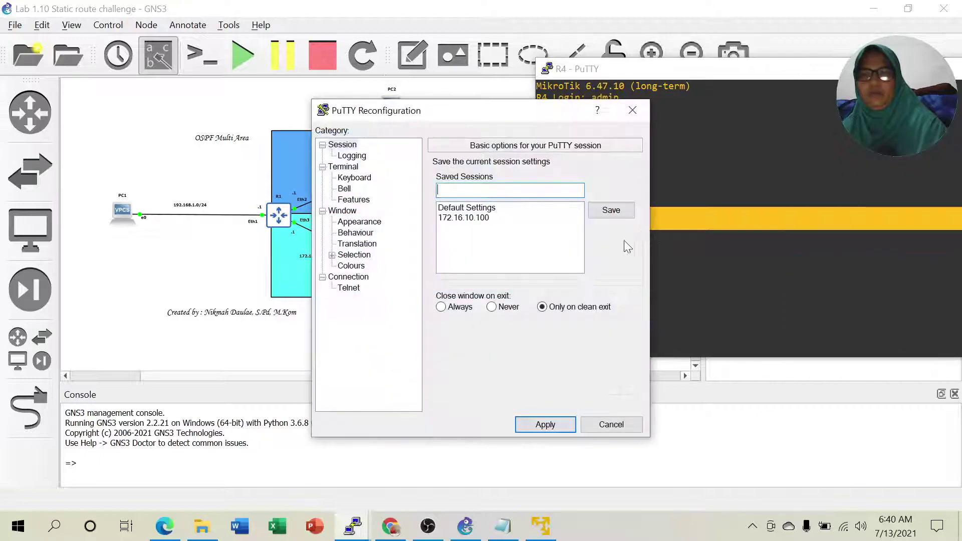
{"action": "left_click", "coordinate": [353, 266]}
{"action": "left_click", "coordinate": [462, 258]}
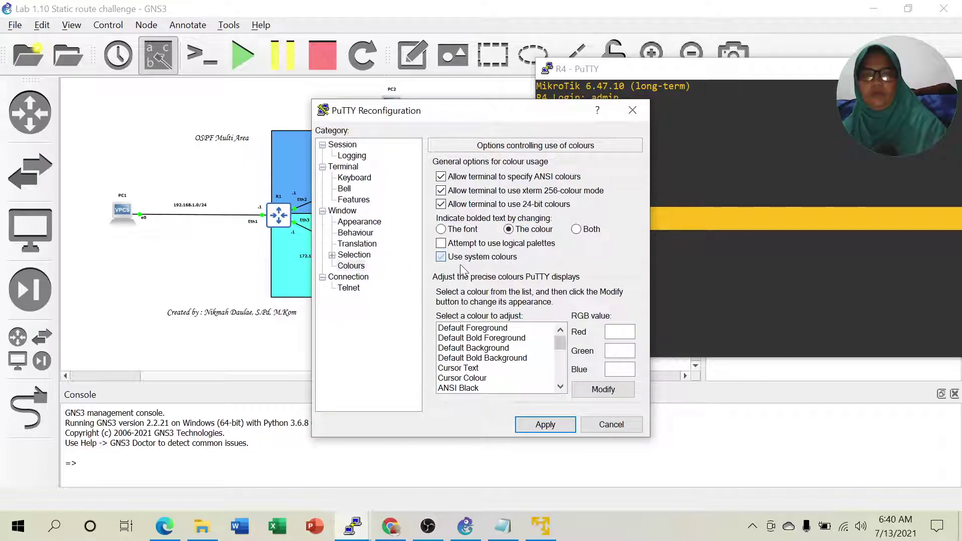
{"action": "left_click", "coordinate": [541, 424]}
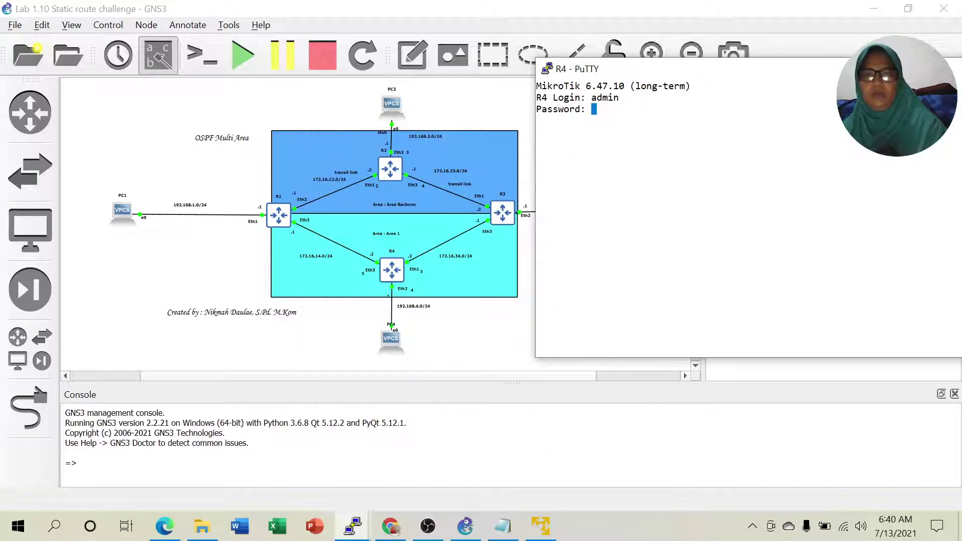
{"action": "key", "text": "Return"}
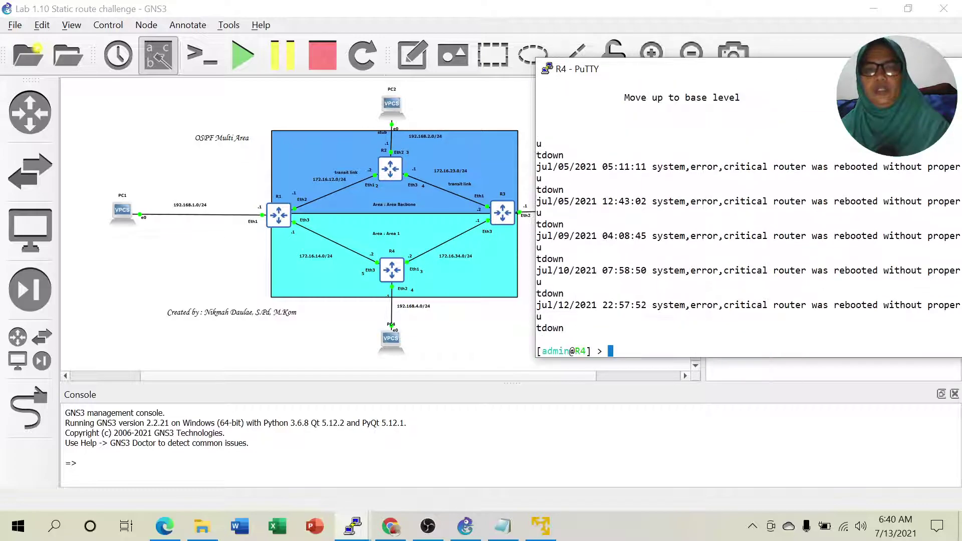
Run 'routing ospf neighbor pr' on R4 and mark neighbors 10.3.3.3 and 10.1.1.1 as Full.
{"action": "type", "text": "rout"}
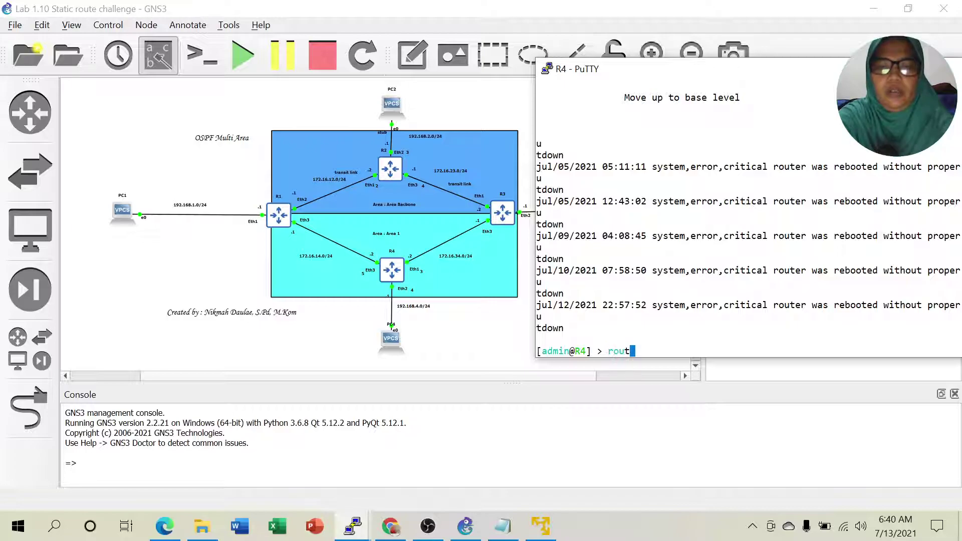
{"action": "type", "text": "ing ospf ni"}
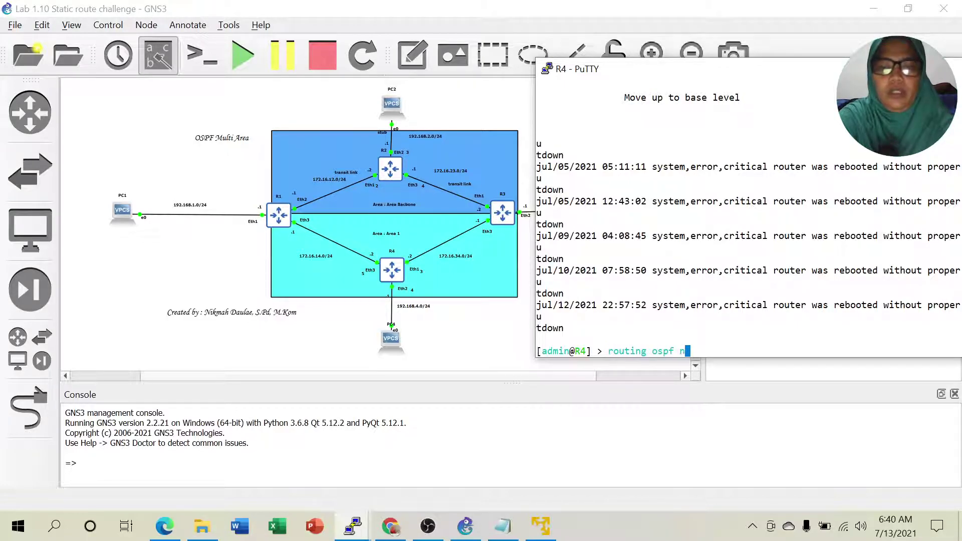
{"action": "key", "text": "BackSpace"}
{"action": "key", "text": "BackSpace"}
{"action": "type", "text": "neighbor pr"}
{"action": "key", "text": "Return"}
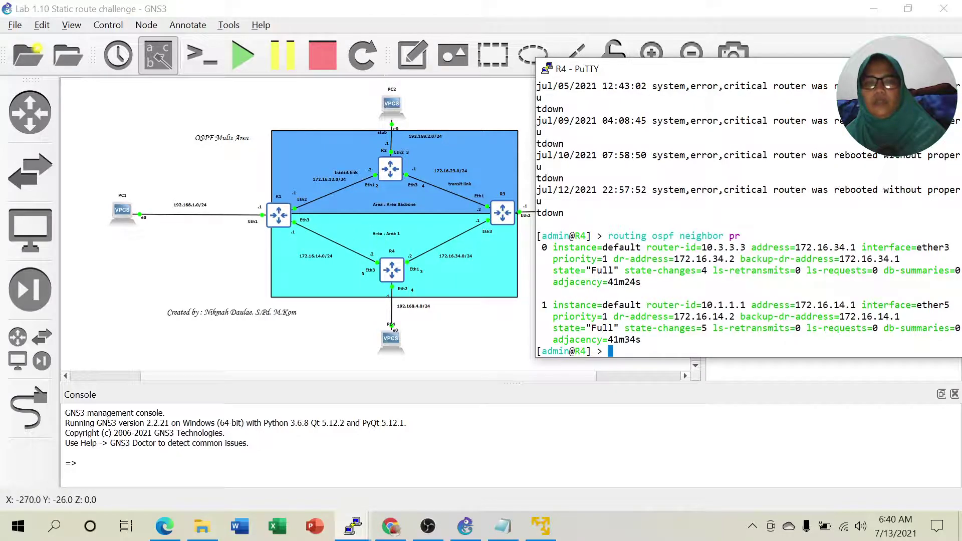
{"action": "left_click_drag", "start_coordinate": [706, 247], "coordinate": [750, 247]}
{"action": "left_click_drag", "start_coordinate": [707, 305], "coordinate": [751, 305]}
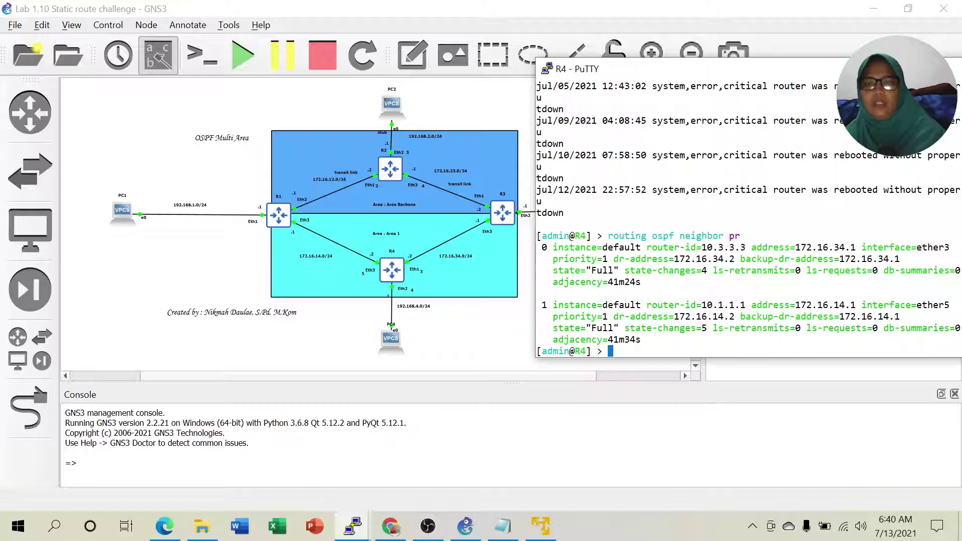
{"action": "left_click_drag", "start_coordinate": [553, 270], "coordinate": [602, 270]}
{"action": "left_click_drag", "start_coordinate": [553, 327], "coordinate": [608, 339]}
{"action": "left_click", "coordinate": [903, 69]}
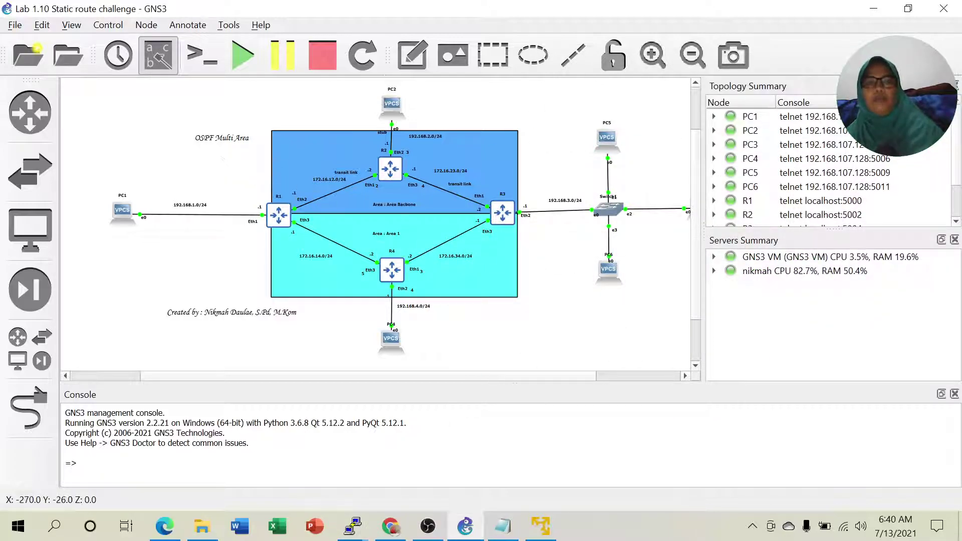
{"action": "left_click", "coordinate": [503, 530]}
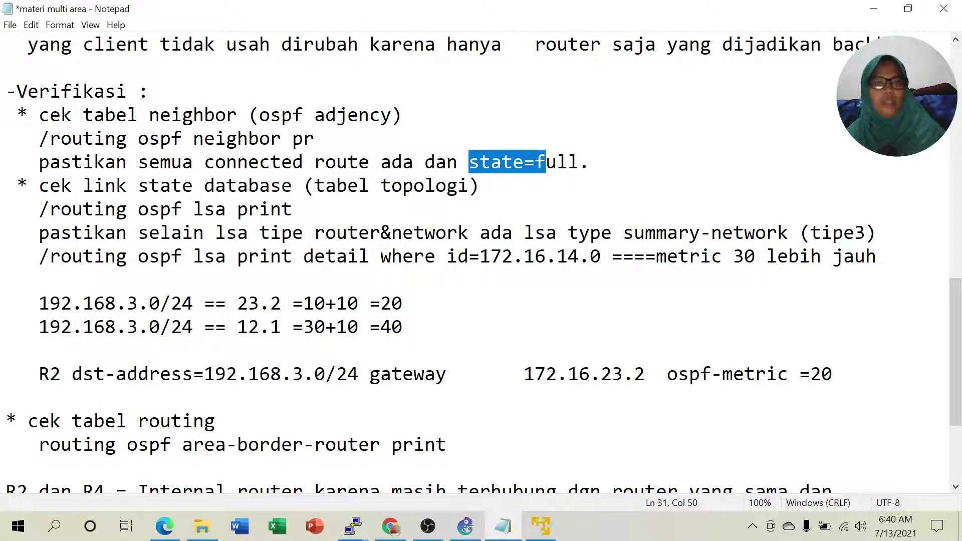
Mark the link-state database check and the lsa print command in the notes.
{"action": "left_click_drag", "start_coordinate": [39, 186], "coordinate": [380, 186]}
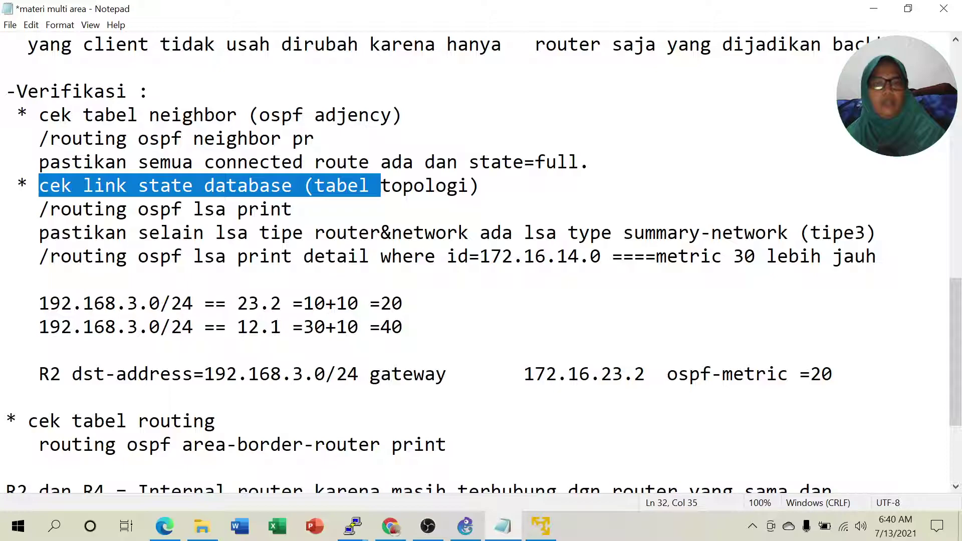
{"action": "left_click", "coordinate": [294, 210]}
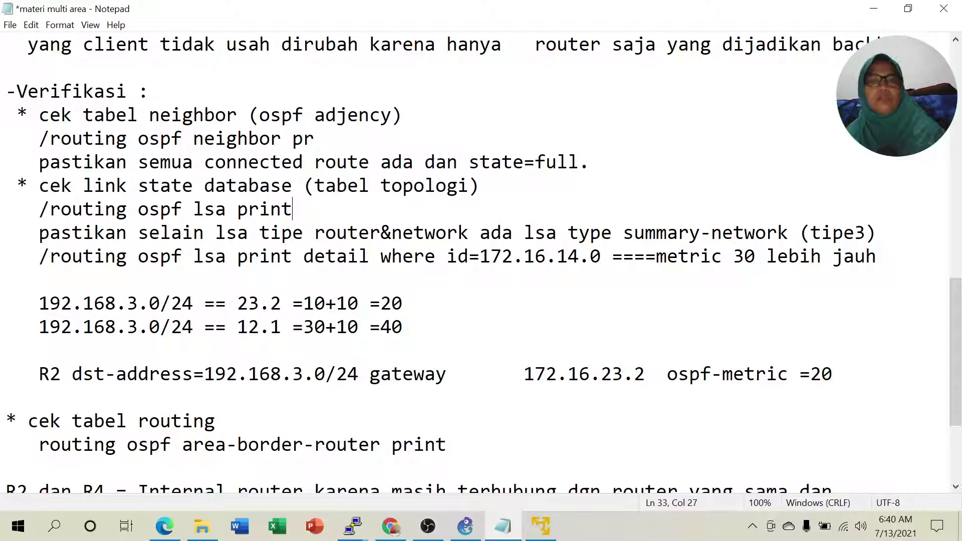
{"action": "left_click_drag", "start_coordinate": [40, 209], "coordinate": [293, 210]}
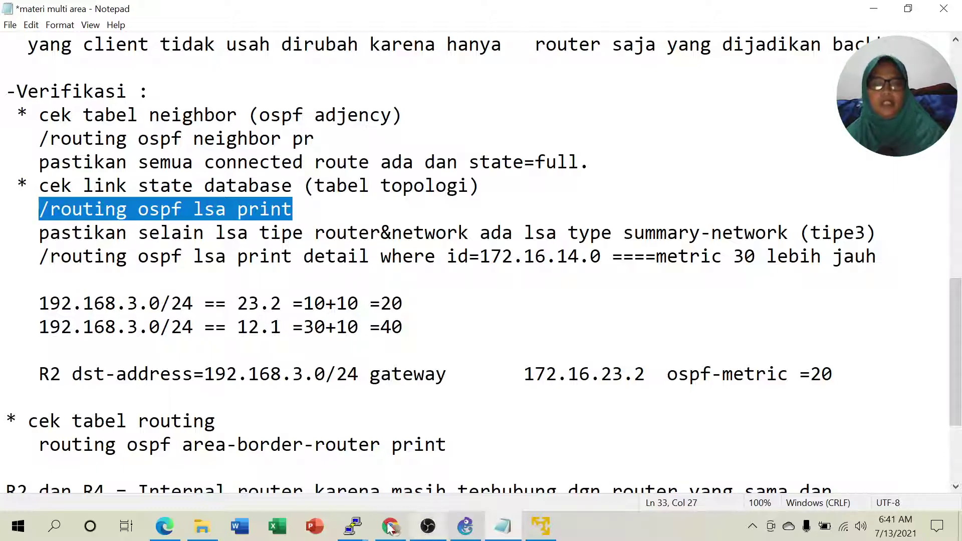
Return to the GNS3 topology and list the open router consoles.
{"action": "left_click", "coordinate": [353, 527]}
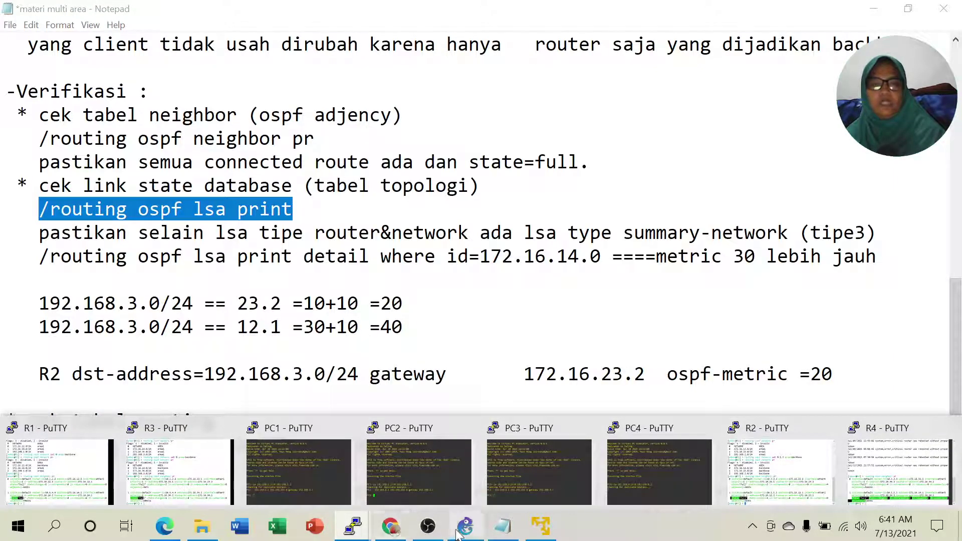
{"action": "left_click", "coordinate": [466, 526]}
{"action": "left_click", "coordinate": [353, 527]}
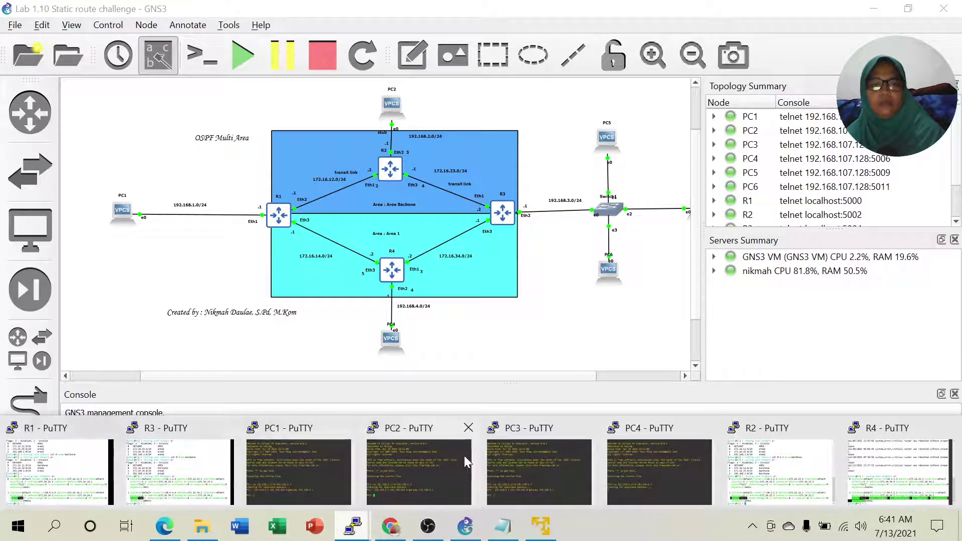
On R2, edit the recalled command to 'routing ospf lsa pr' and run it.
{"action": "left_click", "coordinate": [750, 472]}
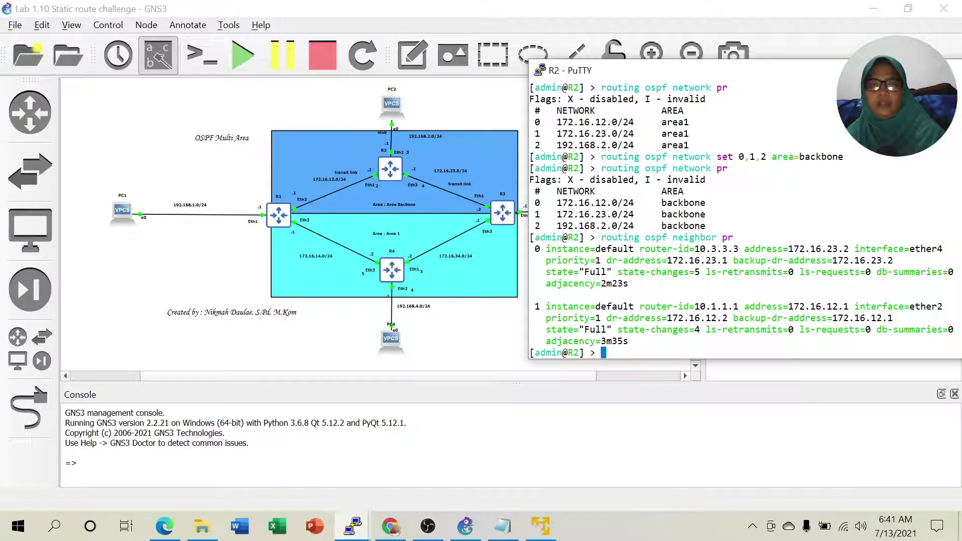
{"action": "key", "text": "Up"}
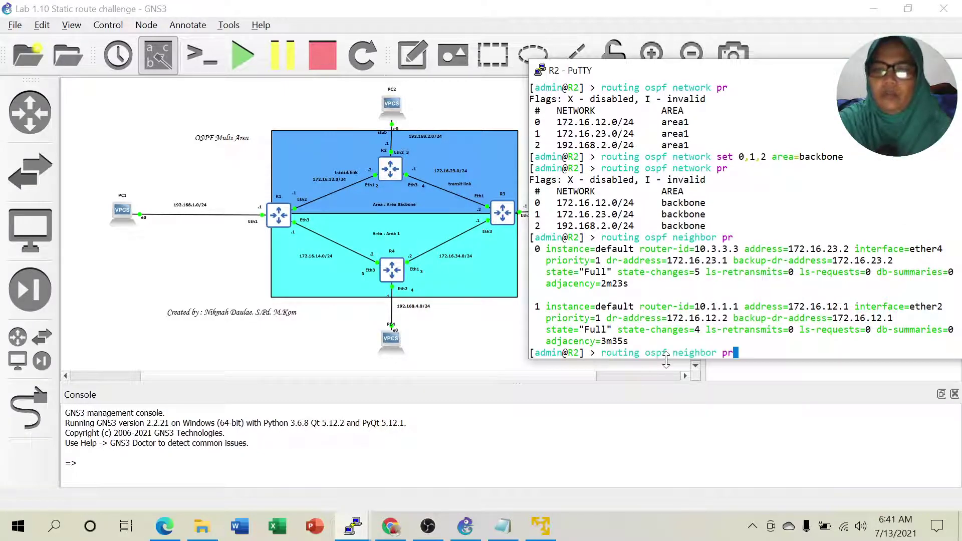
{"action": "key", "text": "BackSpace"}
{"action": "key", "text": "BackSpace"}
{"action": "key", "text": "BackSpace"}
{"action": "key", "text": "BackSpace"}
{"action": "key", "text": "BackSpace"}
{"action": "key", "text": "BackSpace"}
{"action": "key", "text": "BackSpace"}
{"action": "key", "text": "BackSpace"}
{"action": "key", "text": "BackSpace"}
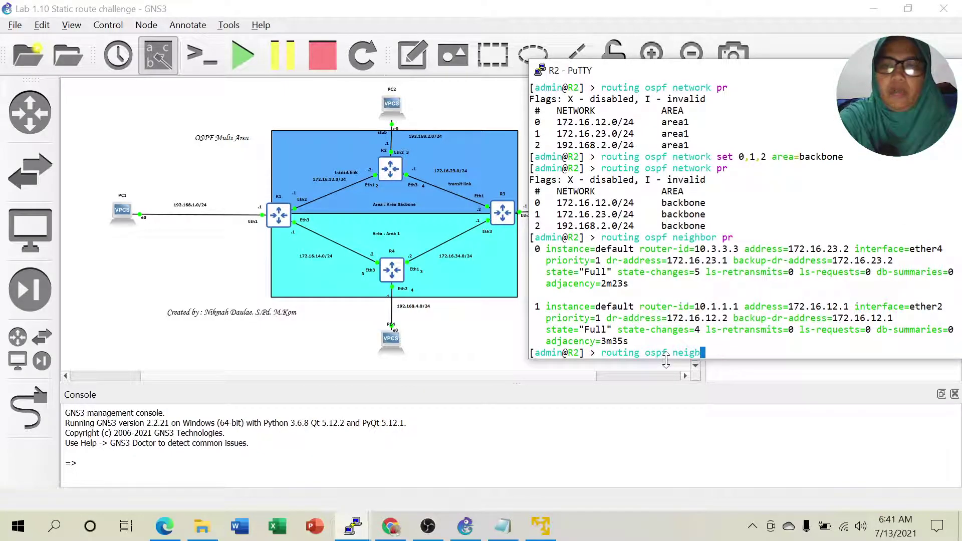
{"action": "key", "text": "BackSpace"}
{"action": "key", "text": "BackSpace"}
{"action": "type", "text": "lsa pr"}
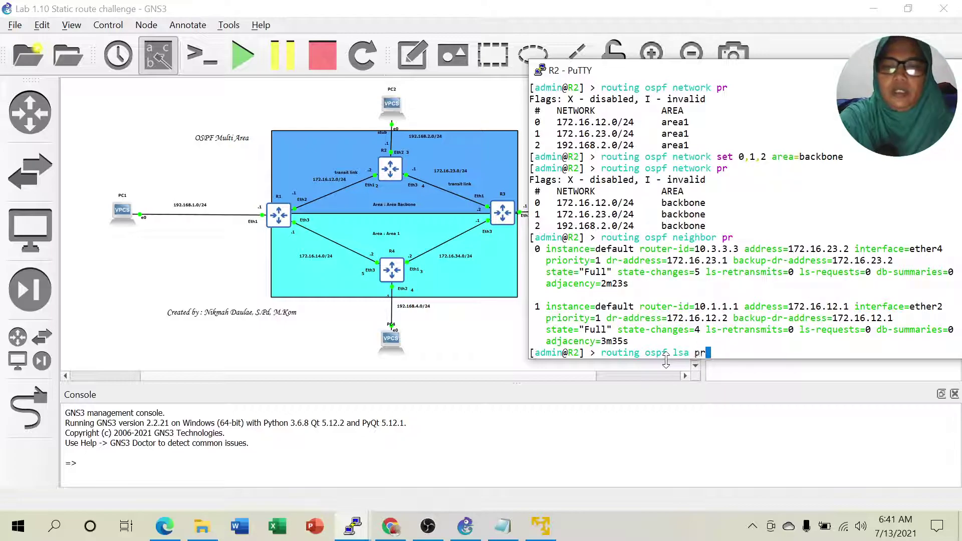
{"action": "key", "text": "Return"}
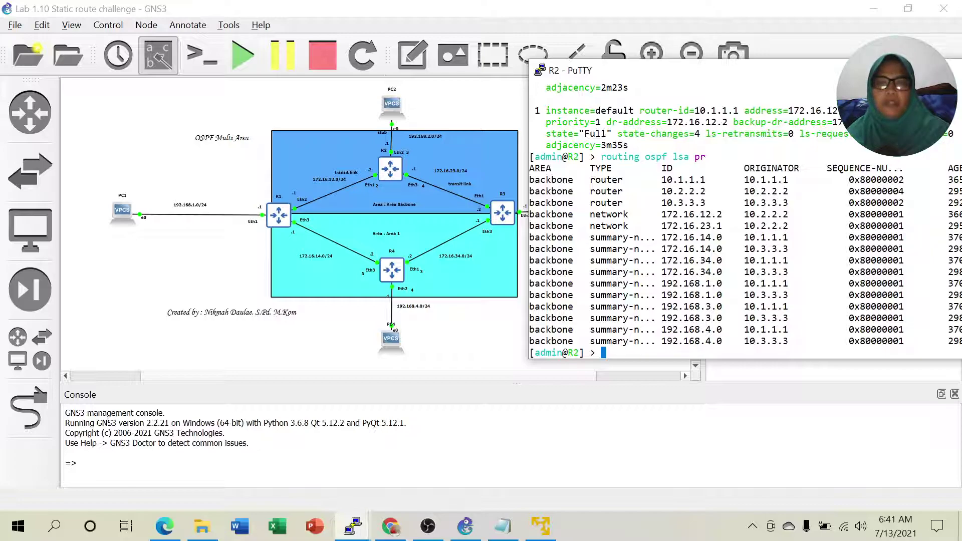
Highlight the router and network LSA rows in R2's LSA table.
{"action": "left_click_drag", "start_coordinate": [591, 180], "coordinate": [626, 181]}
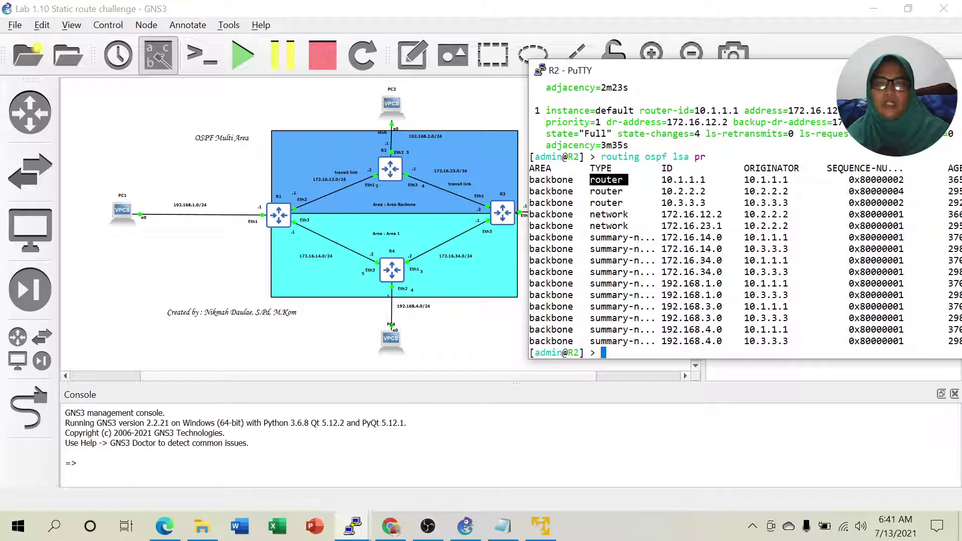
{"action": "left_click", "coordinate": [626, 181]}
{"action": "left_click_drag", "start_coordinate": [585, 214], "coordinate": [632, 226]}
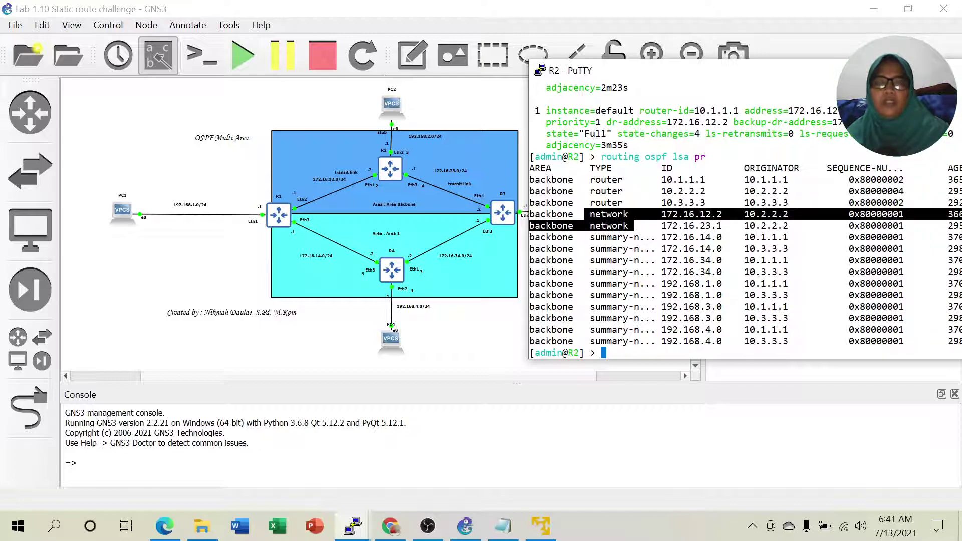
{"action": "left_click", "coordinate": [631, 225]}
{"action": "left_click_drag", "start_coordinate": [586, 180], "coordinate": [628, 215]}
{"action": "left_click", "coordinate": [626, 202]}
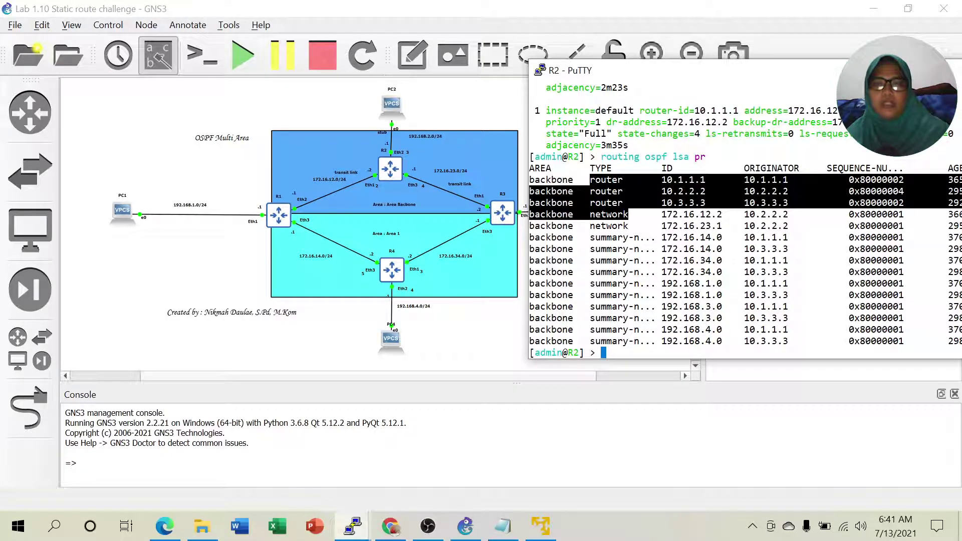
{"action": "left_click", "coordinate": [627, 215]}
Mark the router LSA IDs, network LSA 172.16.12.2, and the summary-network LSA rows.
{"action": "left_click_drag", "start_coordinate": [662, 179], "coordinate": [710, 202]}
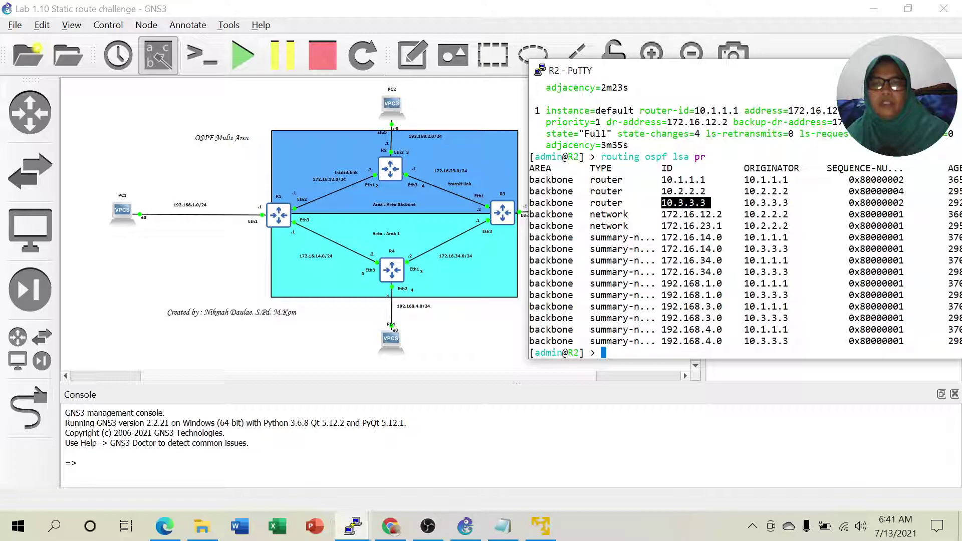
{"action": "mouse_move", "coordinate": [585, 179]}
{"action": "left_mouse_down"}
{"action": "mouse_move", "coordinate": [617, 179]}
{"action": "mouse_move", "coordinate": [622, 202]}
{"action": "mouse_move", "coordinate": [585, 179]}
{"action": "left_mouse_up"}
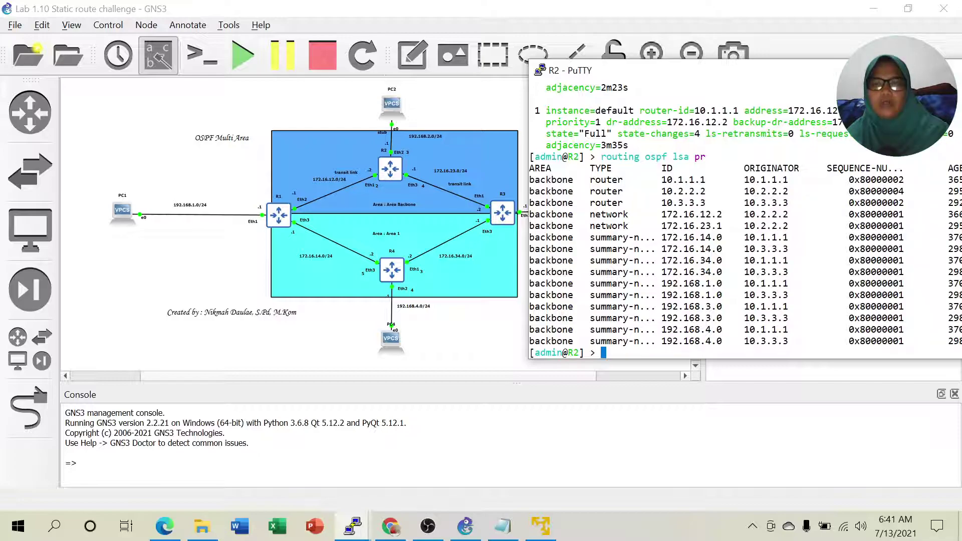
{"action": "left_click_drag", "start_coordinate": [657, 180], "coordinate": [705, 202]}
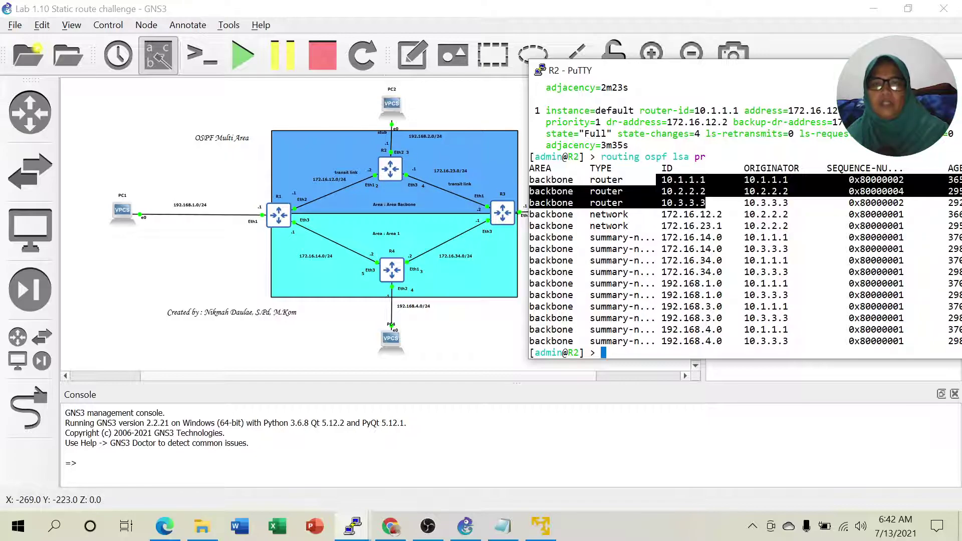
{"action": "left_click", "coordinate": [626, 215]}
{"action": "left_click_drag", "start_coordinate": [662, 214], "coordinate": [722, 215]}
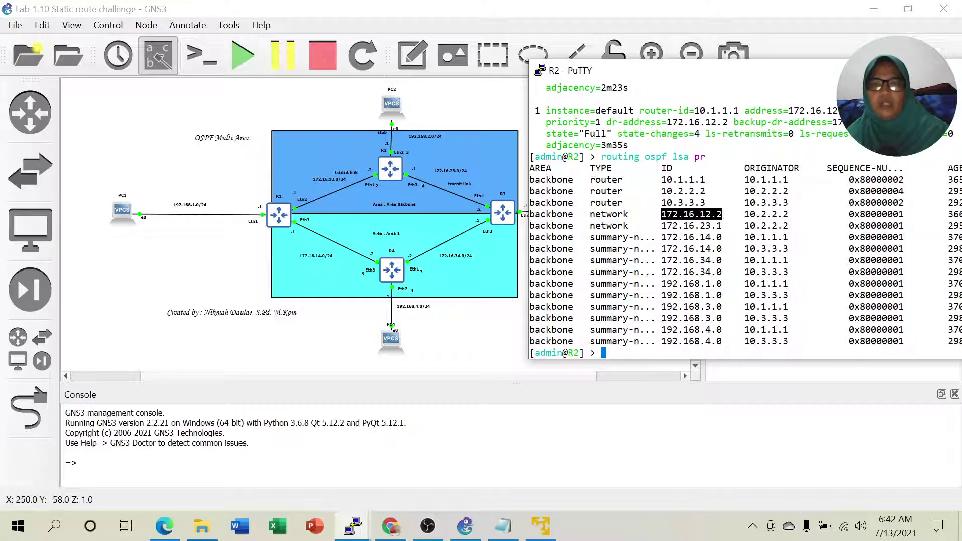
{"action": "left_click", "coordinate": [710, 215]}
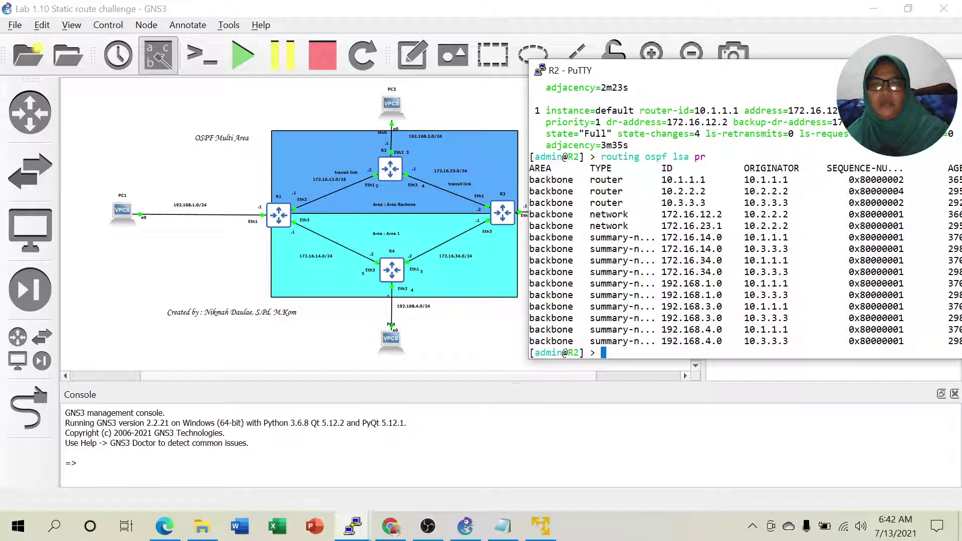
{"action": "left_click_drag", "start_coordinate": [590, 237], "coordinate": [660, 317]}
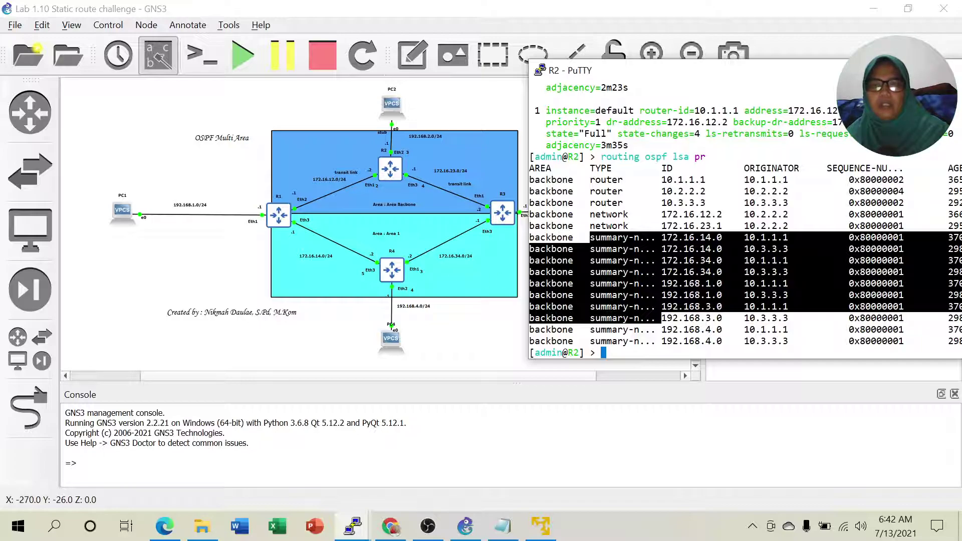
{"action": "left_click", "coordinate": [632, 284]}
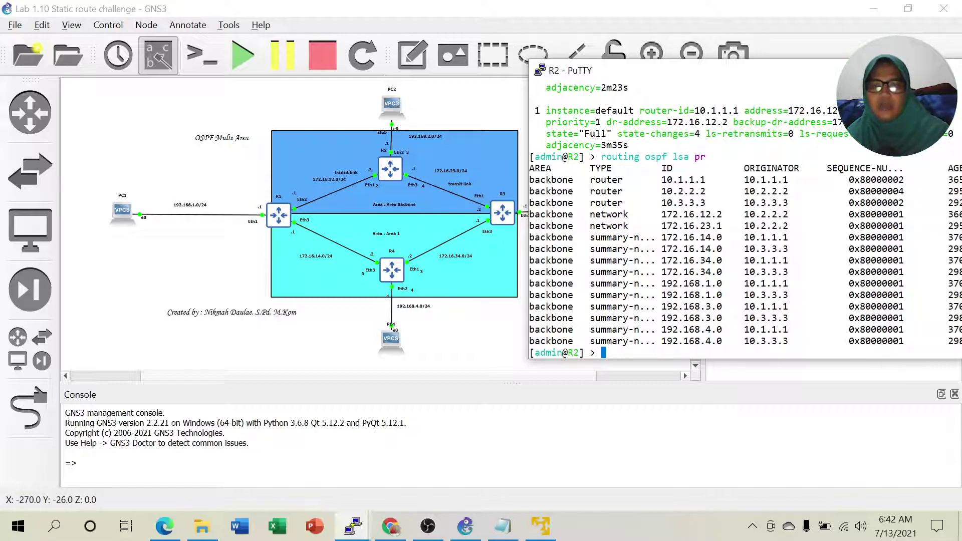
{"action": "left_click_drag", "start_coordinate": [700, 237], "coordinate": [722, 248]}
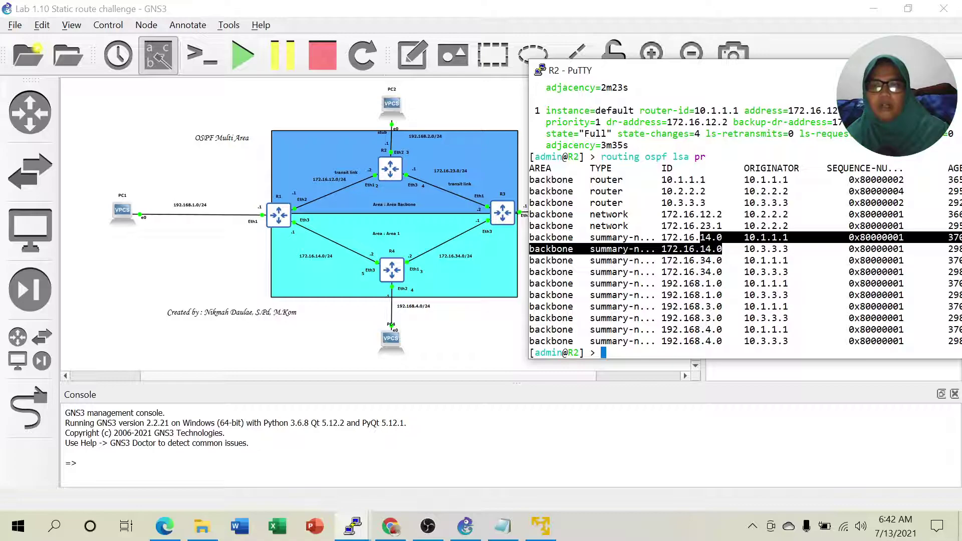
{"action": "left_click", "coordinate": [722, 250]}
{"action": "left_click_drag", "start_coordinate": [756, 248], "coordinate": [793, 248]}
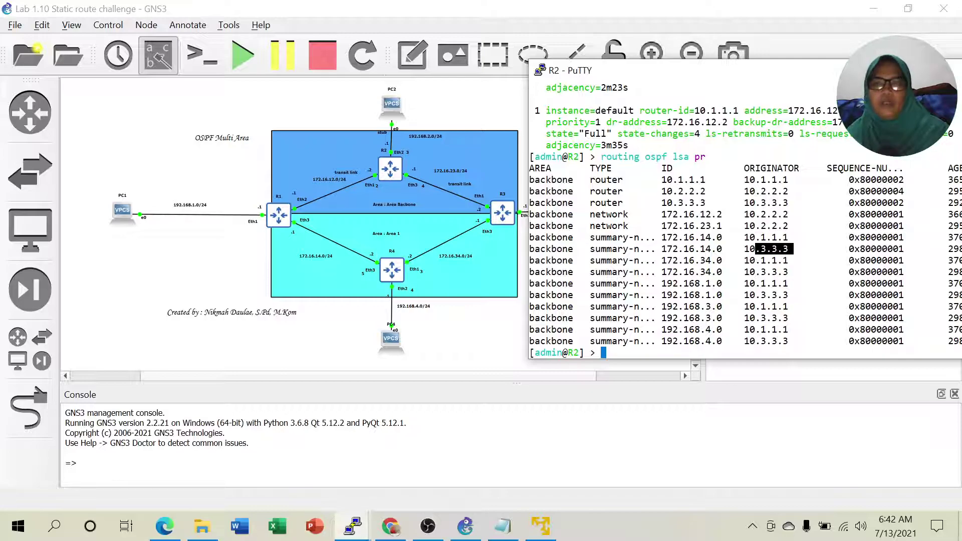
{"action": "left_click", "coordinate": [791, 249]}
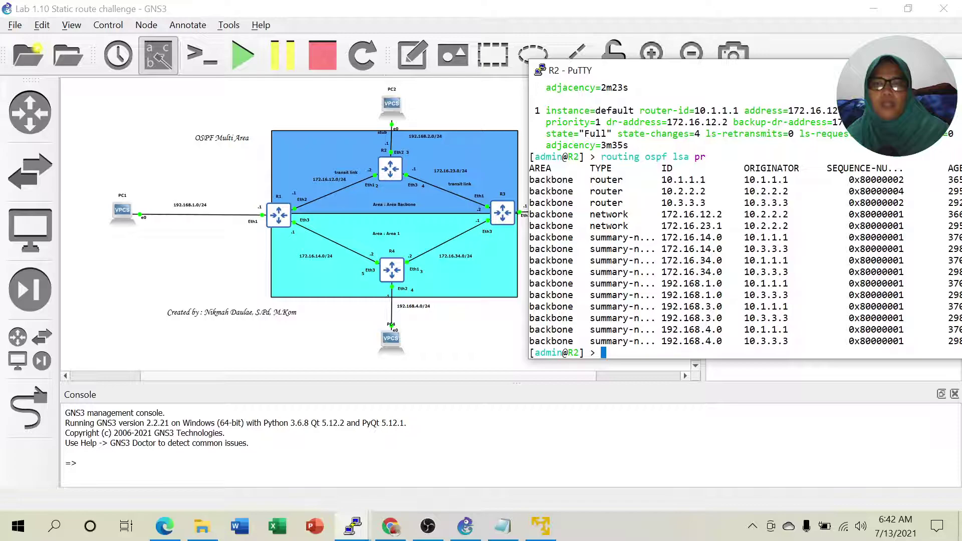
{"action": "left_click_drag", "start_coordinate": [600, 156], "coordinate": [711, 157]}
{"action": "left_click", "coordinate": [712, 157]}
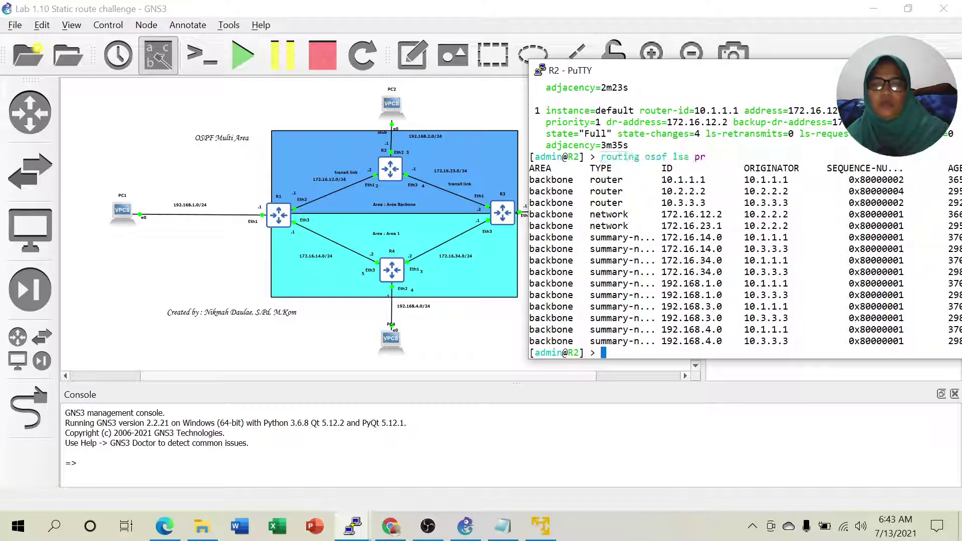
{"action": "left_click_drag", "start_coordinate": [584, 237], "coordinate": [660, 342]}
{"action": "left_click_drag", "start_coordinate": [585, 179], "coordinate": [634, 203]}
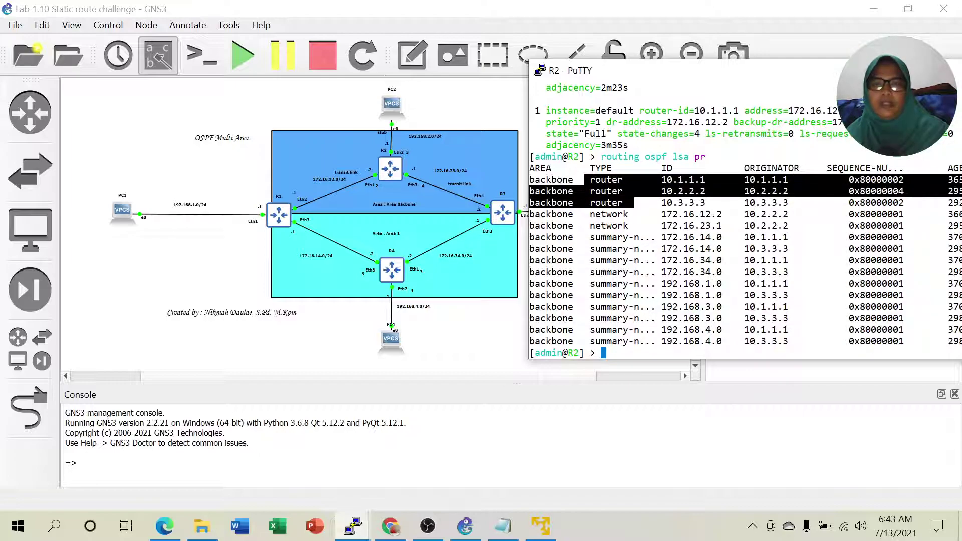
{"action": "left_click", "coordinate": [634, 203]}
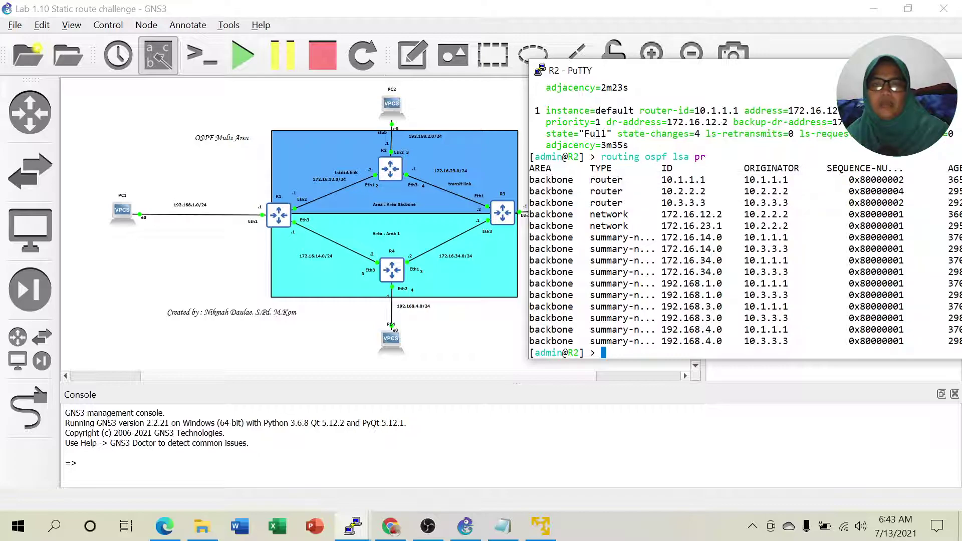
{"action": "left_click_drag", "start_coordinate": [589, 179], "coordinate": [639, 260]}
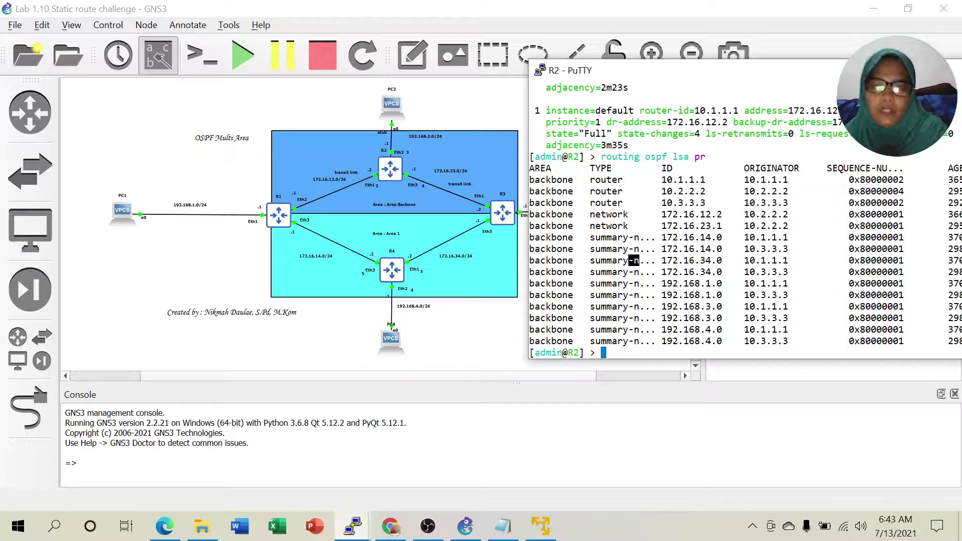
{"action": "mouse_move", "coordinate": [502, 526]}
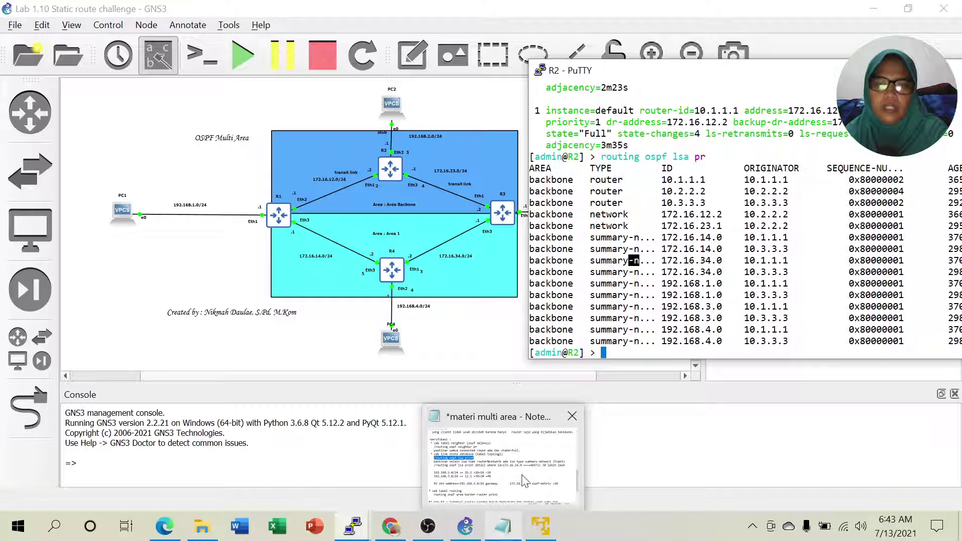
{"action": "left_click", "coordinate": [636, 325]}
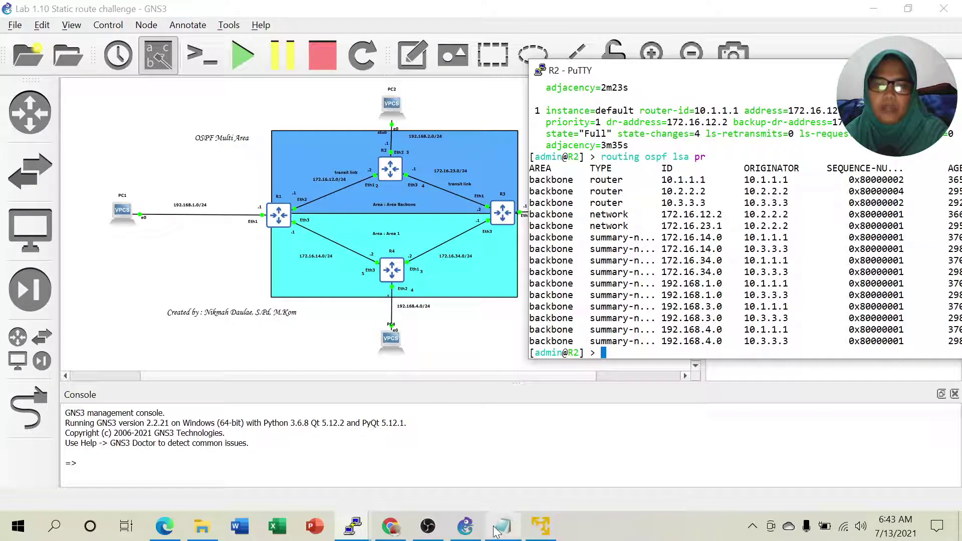
{"action": "left_click", "coordinate": [502, 526]}
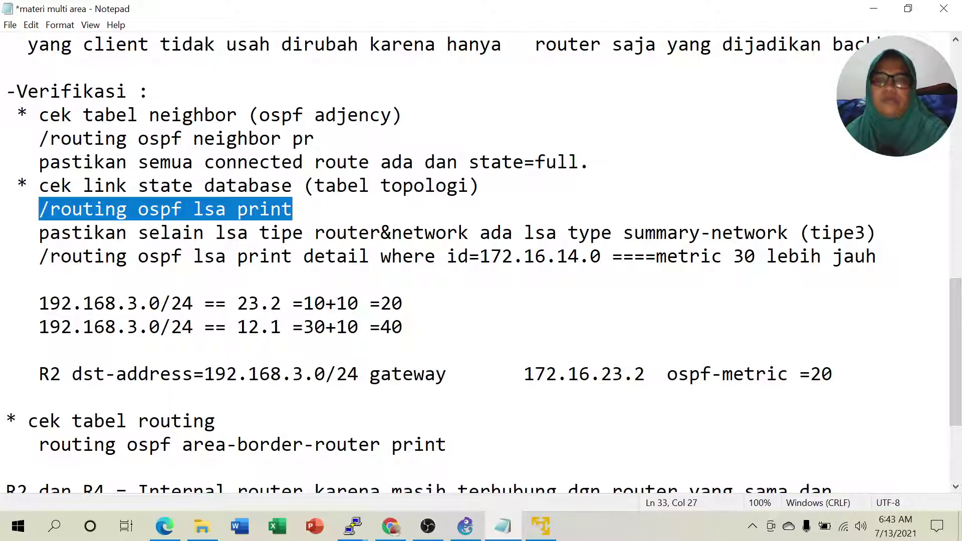
{"action": "left_click", "coordinate": [873, 8]}
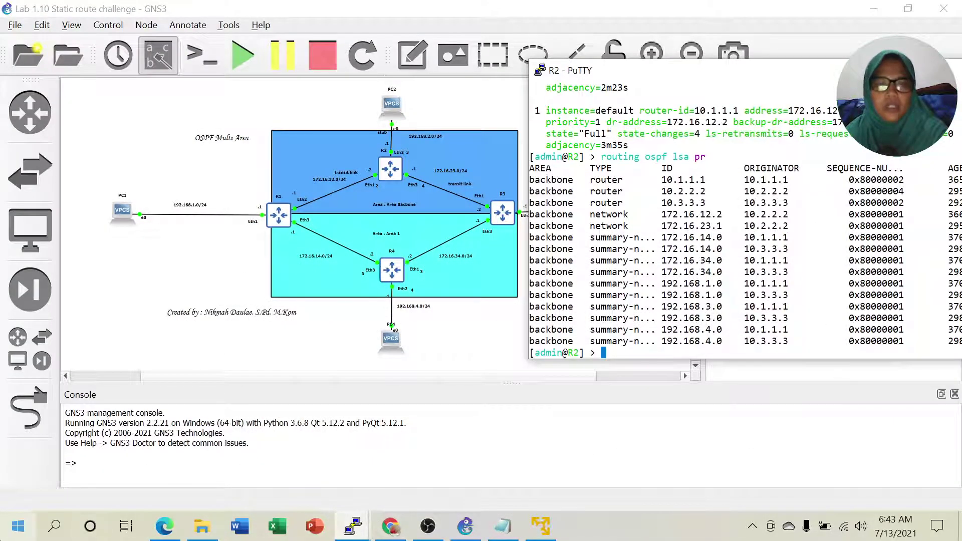
Switch to the Lab 3.2 Multi Area PDF and scroll to step 5.
{"action": "left_click", "coordinate": [168, 523]}
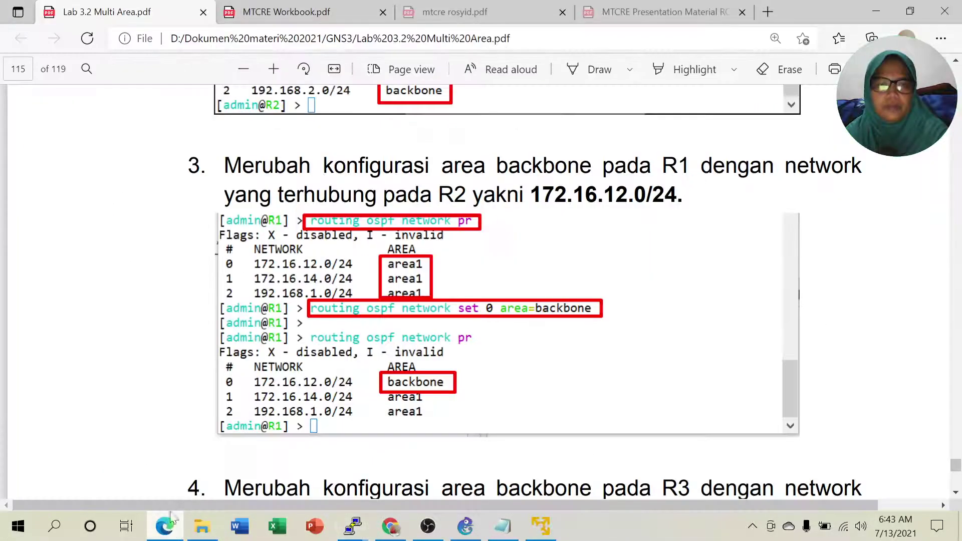
{"action": "scroll", "coordinate": [521, 298], "scroll_direction": "down", "scroll_amount": 4}
{"action": "scroll", "coordinate": [522, 303], "scroll_direction": "down", "scroll_amount": 11}
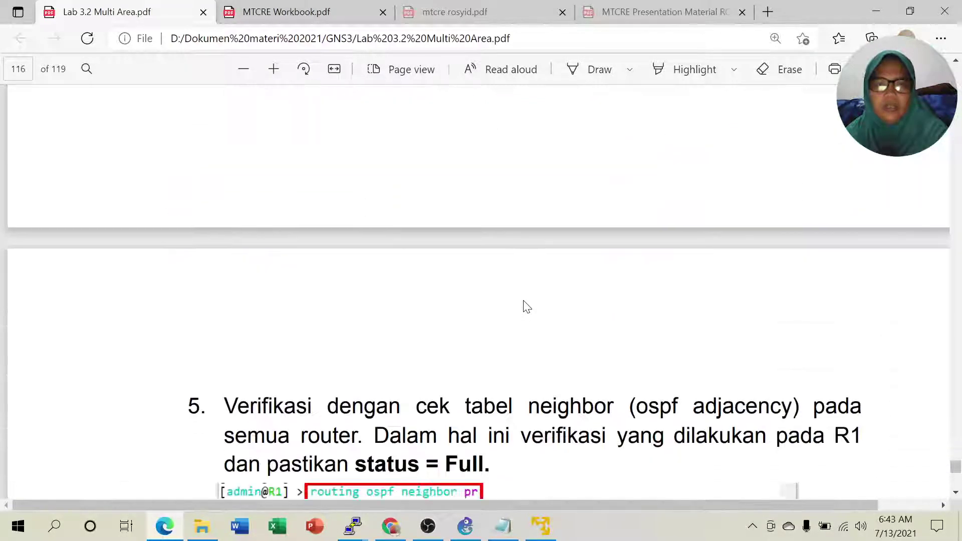
{"action": "scroll", "coordinate": [526, 307], "scroll_direction": "down", "scroll_amount": 4}
{"action": "scroll", "coordinate": [435, 292], "scroll_direction": "down", "scroll_amount": 1}
{"action": "scroll", "coordinate": [435, 291], "scroll_direction": "down", "scroll_amount": 3}
{"action": "scroll", "coordinate": [434, 292], "scroll_direction": "up", "scroll_amount": 3}
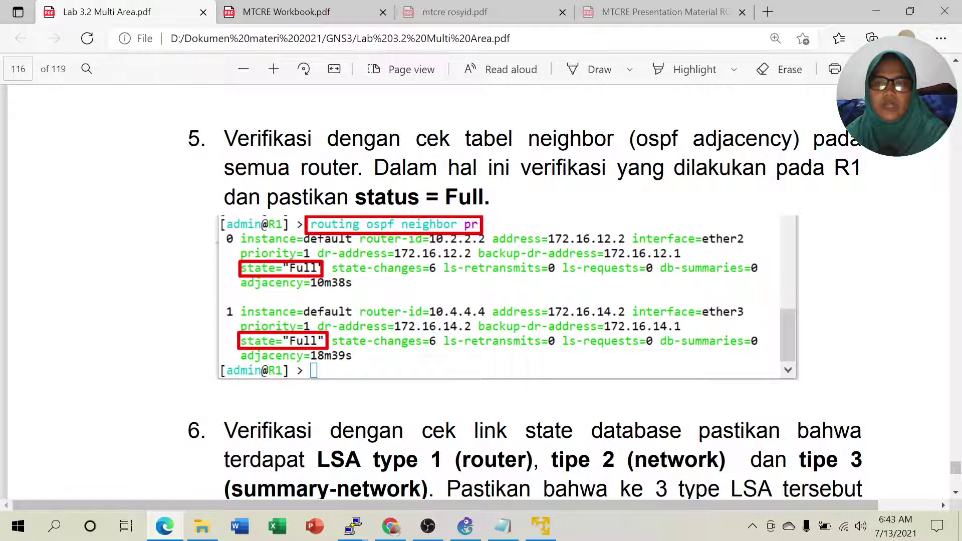
Highlight R1 and 'status = Full' in step 5, then scroll on to step 6.
{"action": "double_click", "coordinate": [849, 169]}
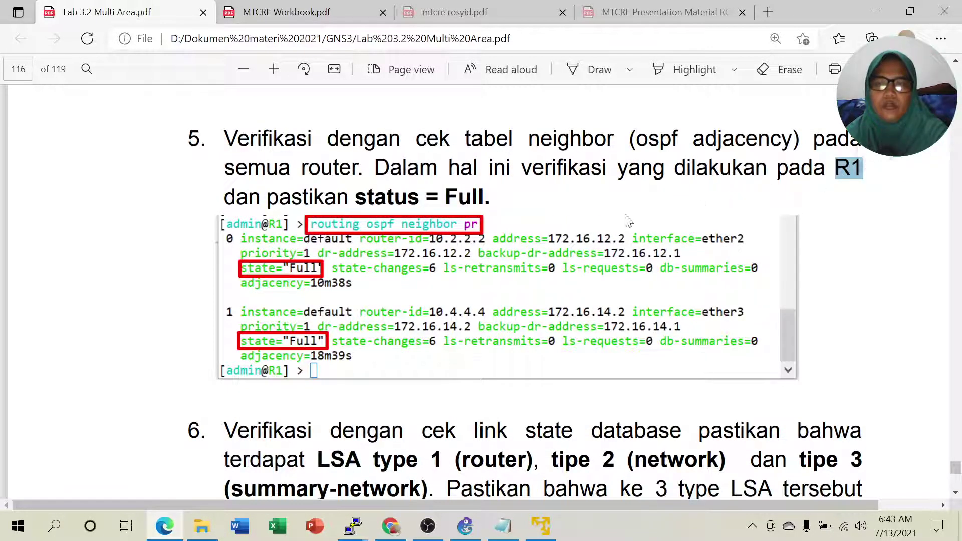
{"action": "left_click_drag", "start_coordinate": [354, 197], "coordinate": [482, 198]}
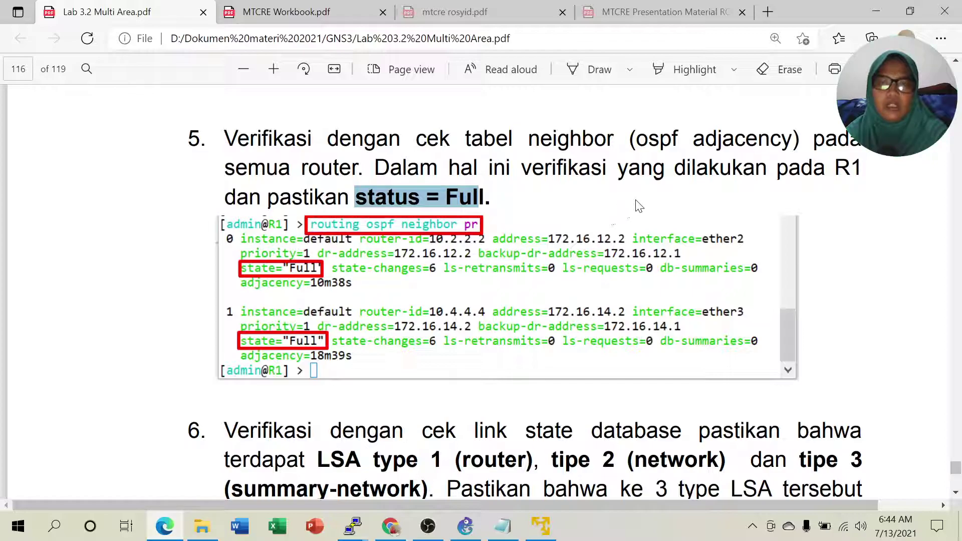
{"action": "left_click", "coordinate": [465, 526]}
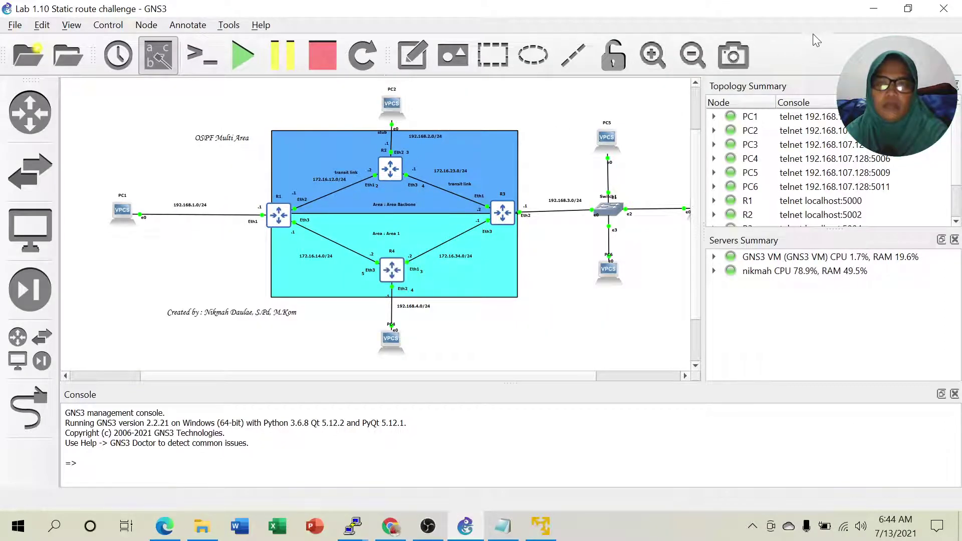
{"action": "left_click", "coordinate": [873, 9]}
{"action": "left_click", "coordinate": [425, 269]}
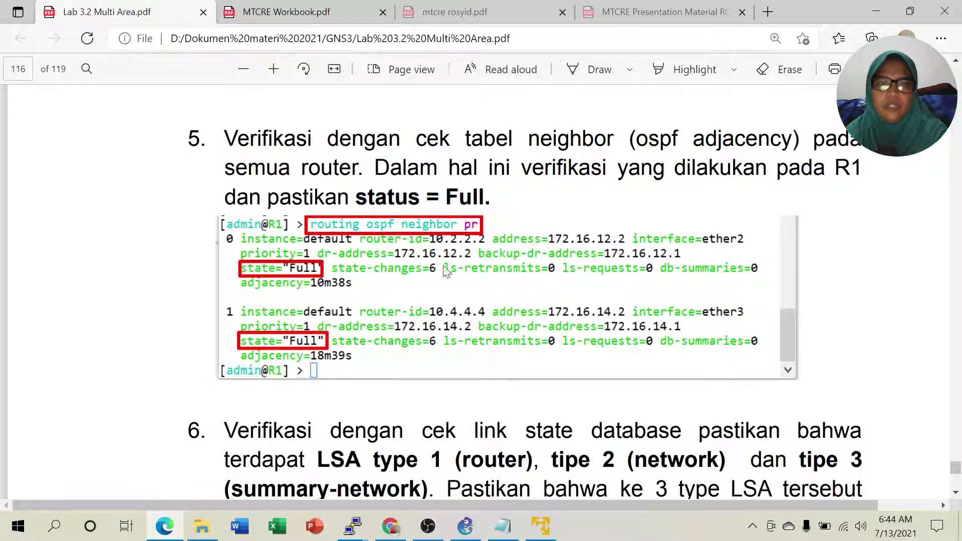
{"action": "scroll", "coordinate": [553, 228], "scroll_direction": "down", "scroll_amount": 6}
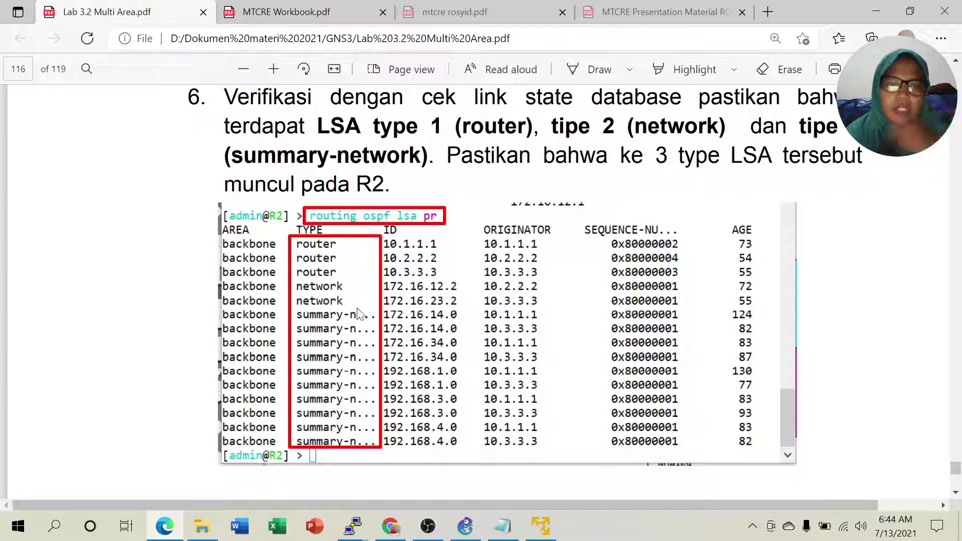
Scroll the PDF to steps 7–8, then bring R2's PuTTY console over it.
{"action": "scroll", "coordinate": [382, 363], "scroll_direction": "down", "scroll_amount": 4}
{"action": "scroll", "coordinate": [343, 314], "scroll_direction": "down", "scroll_amount": 3}
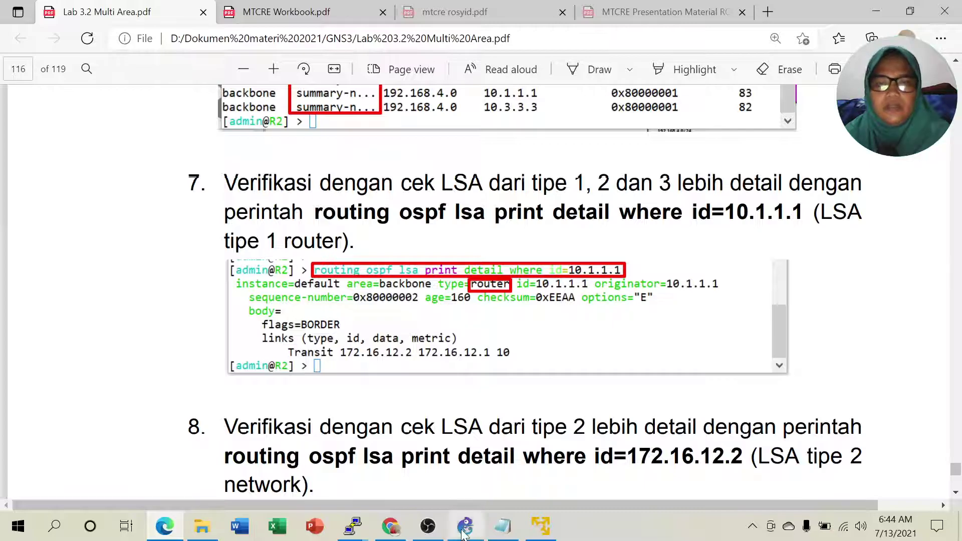
{"action": "mouse_move", "coordinate": [351, 533]}
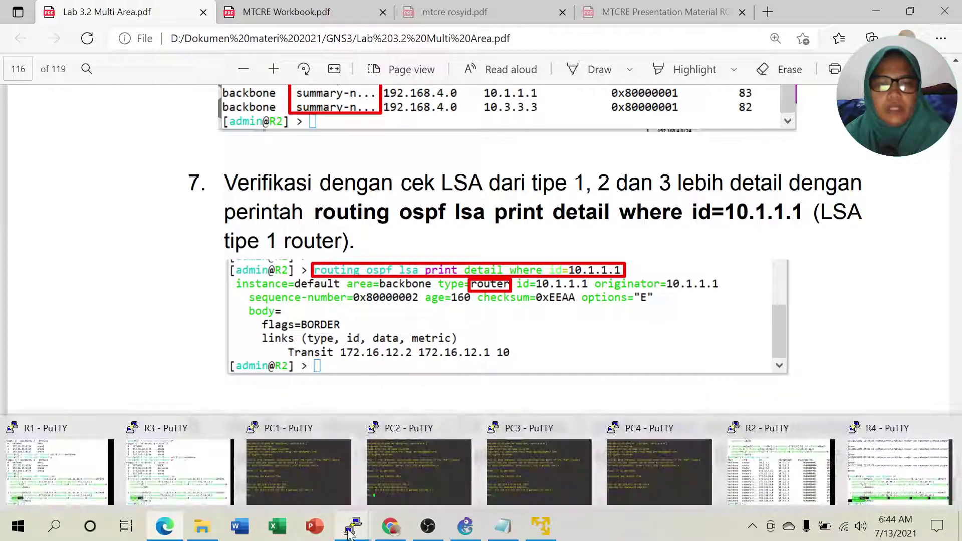
{"action": "left_click", "coordinate": [774, 457]}
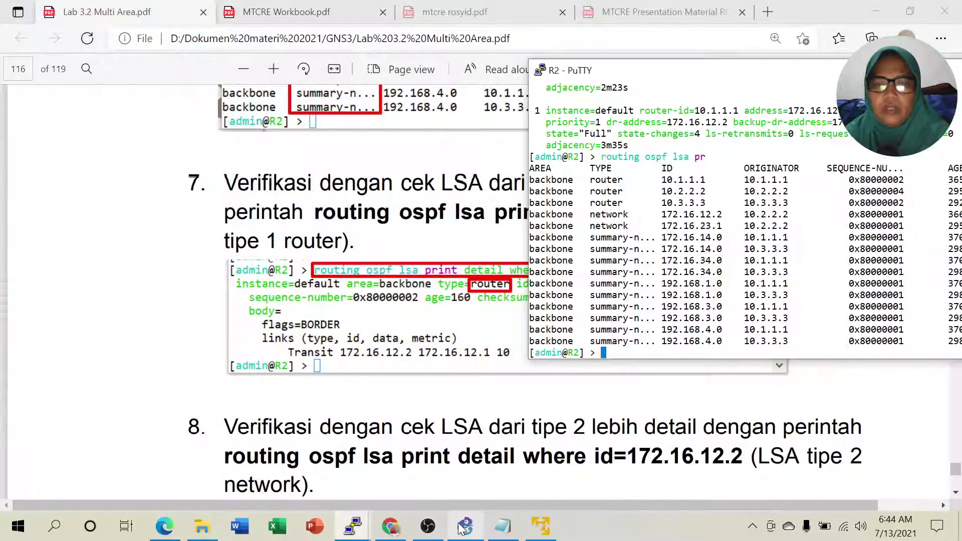
Bring R2's terminal over the GNS3 topology and clear the recalled LSA command.
{"action": "left_click", "coordinate": [462, 526]}
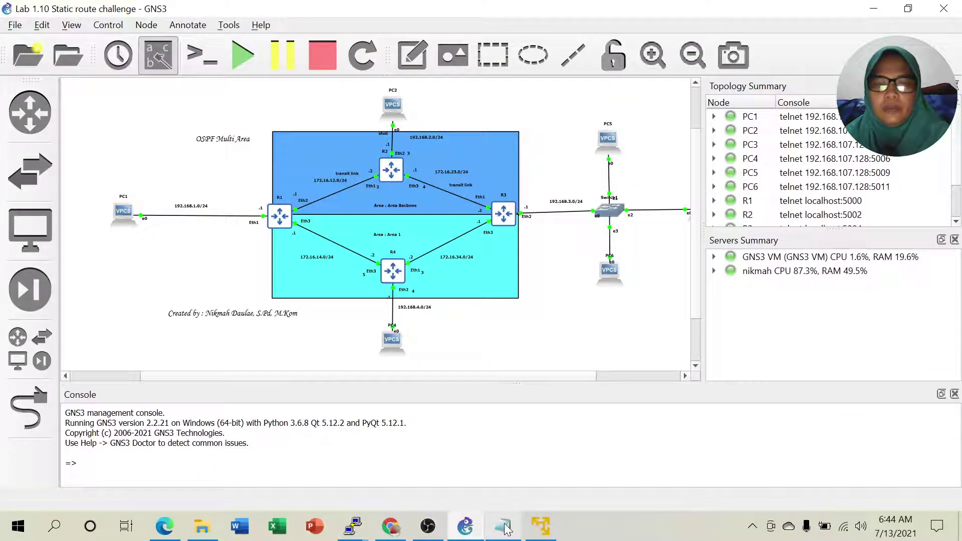
{"action": "mouse_move", "coordinate": [373, 522]}
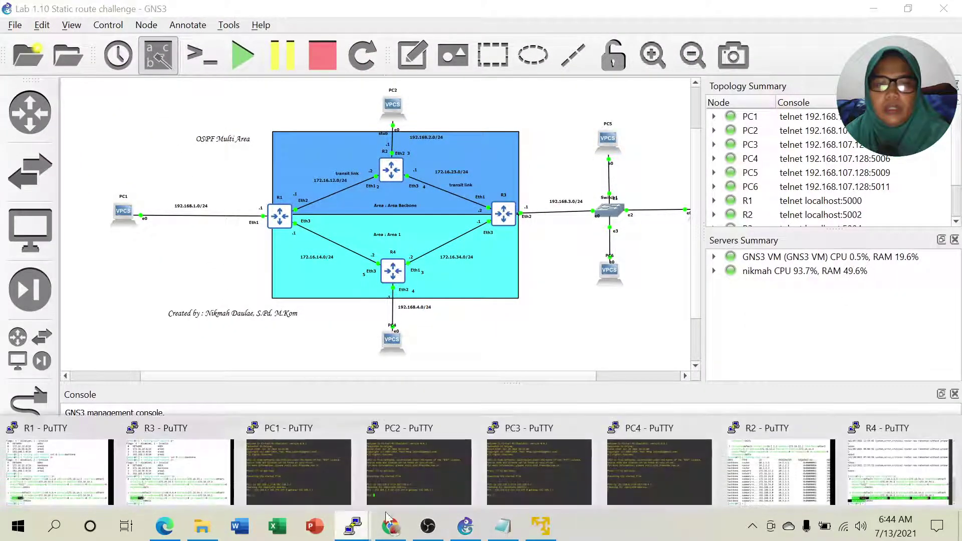
{"action": "left_click", "coordinate": [776, 466]}
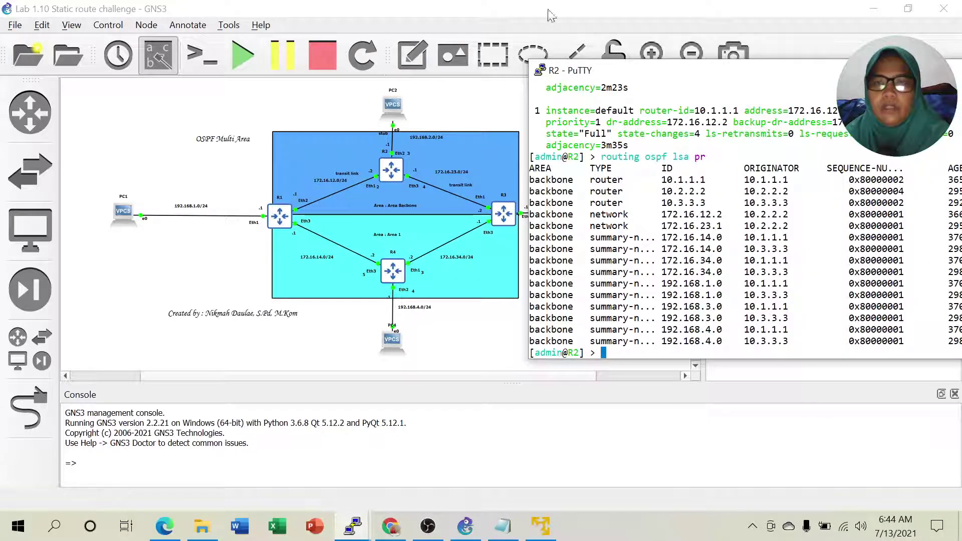
{"action": "left_click_drag", "start_coordinate": [696, 74], "coordinate": [694, 59]}
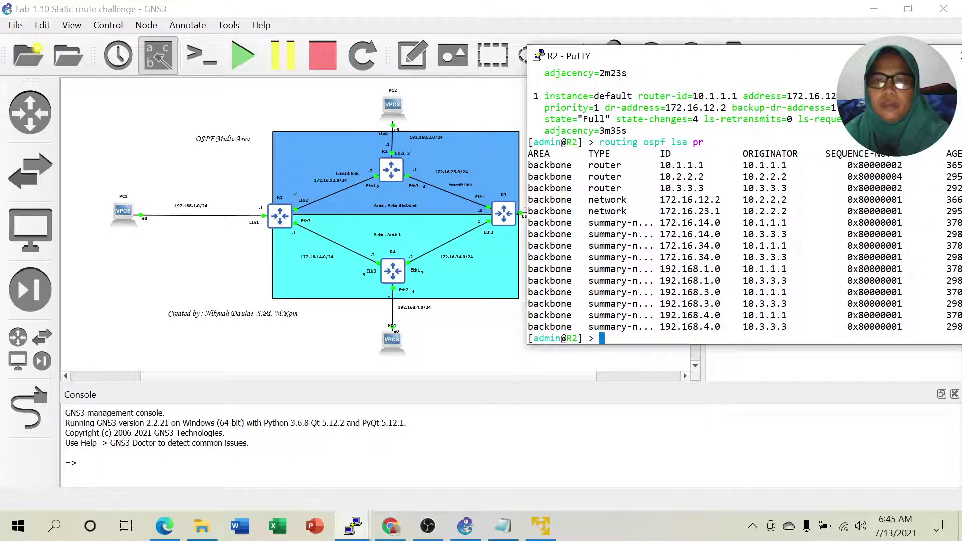
{"action": "key", "text": "Up"}
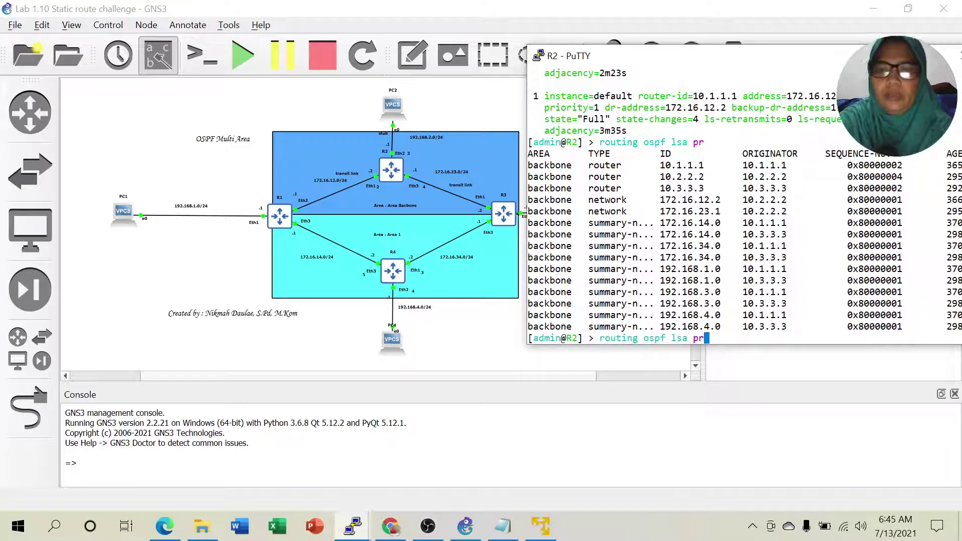
{"action": "key", "text": "BackSpace"}
{"action": "key", "text": "BackSpace"}
{"action": "key", "text": "BackSpace"}
{"action": "key", "text": "BackSpace"}
{"action": "key", "text": "BackSpace"}
{"action": "key", "text": "BackSpace"}
{"action": "key", "text": "BackSpace"}
{"action": "key", "text": "BackSpace"}
{"action": "key", "text": "BackSpace"}
{"action": "key", "text": "BackSpace"}
{"action": "key", "text": "BackSpace"}
{"action": "key", "text": "BackSpace"}
{"action": "key", "text": "BackSpace"}
{"action": "key", "text": "BackSpace"}
{"action": "key", "text": "BackSpace"}
{"action": "key", "text": "BackSpace"}
{"action": "key", "text": "BackSpace"}
{"action": "key", "text": "BackSpace"}
{"action": "key", "text": "BackSpace"}
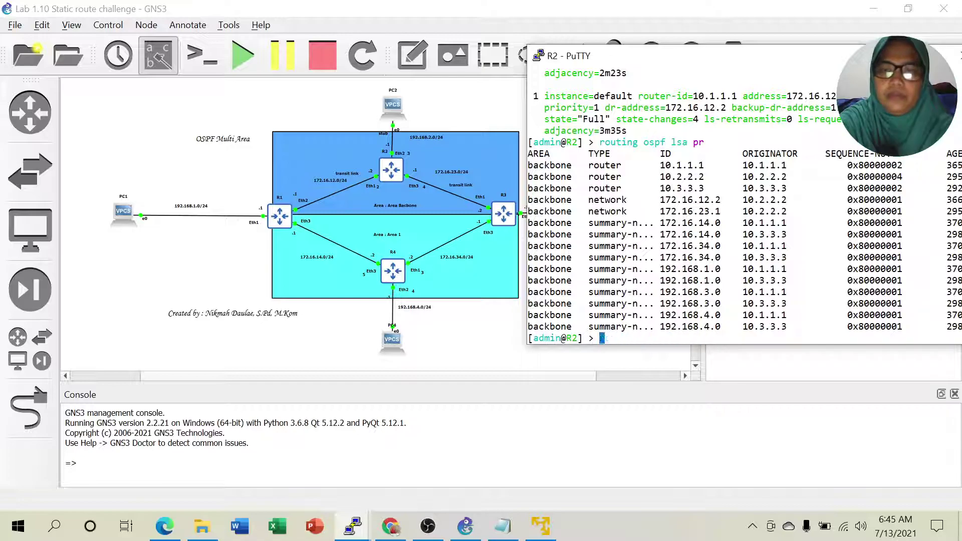
{"action": "key", "text": "Return"}
Build 'routing ospf neighbor pr detail where' on R2 and list the available filter fields.
{"action": "key", "text": "Up"}
{"action": "key", "text": "Up"}
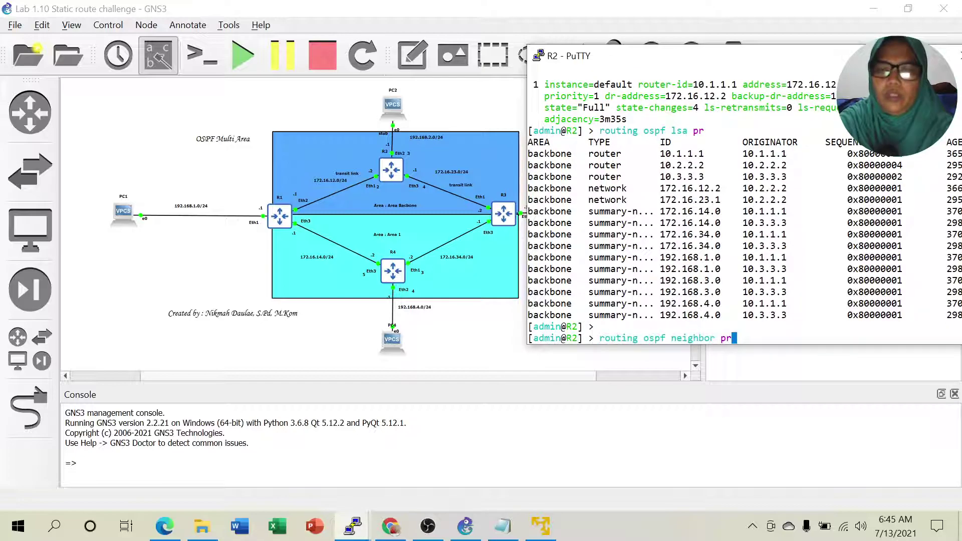
{"action": "key", "text": "BackSpace"}
{"action": "key", "text": "BackSpace"}
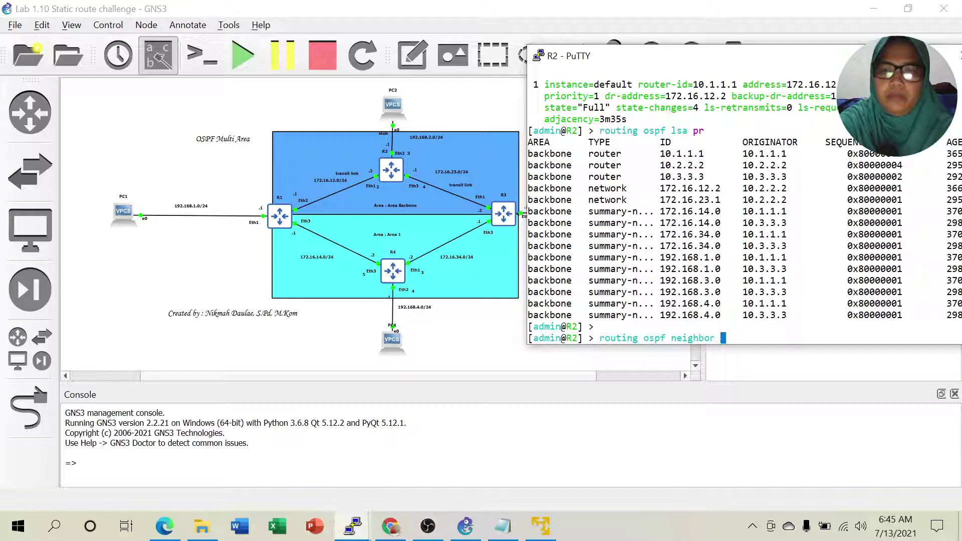
{"action": "type", "text": "pr de"}
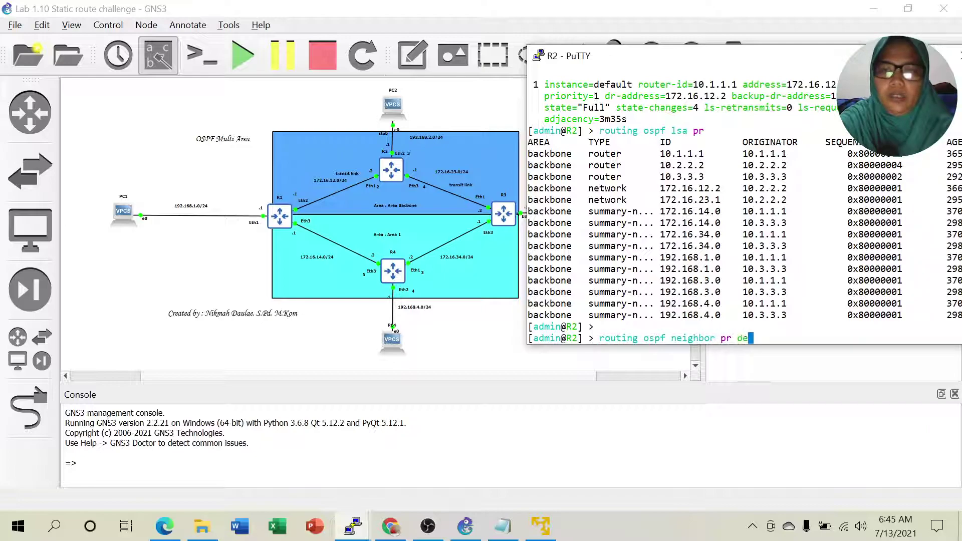
{"action": "type", "text": "tail where "}
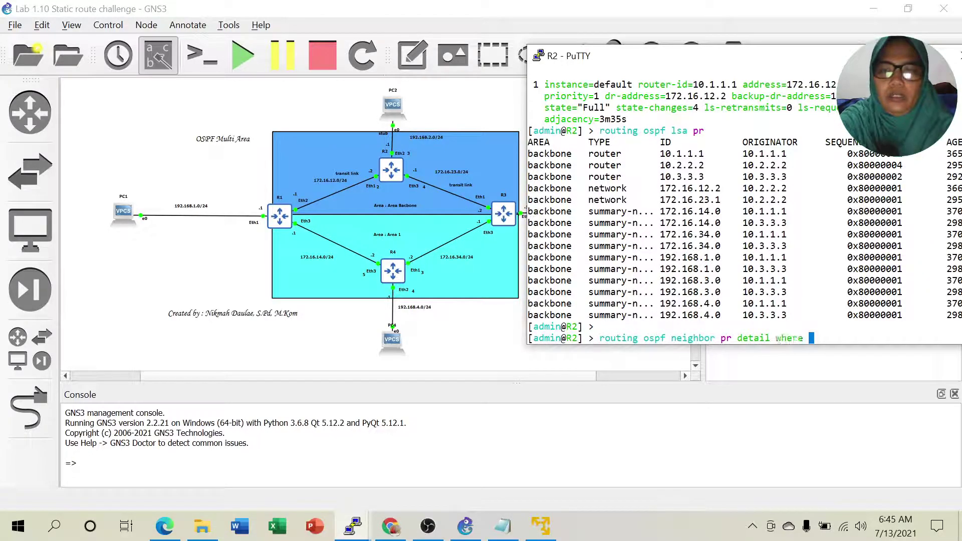
{"action": "type", "text": "id"}
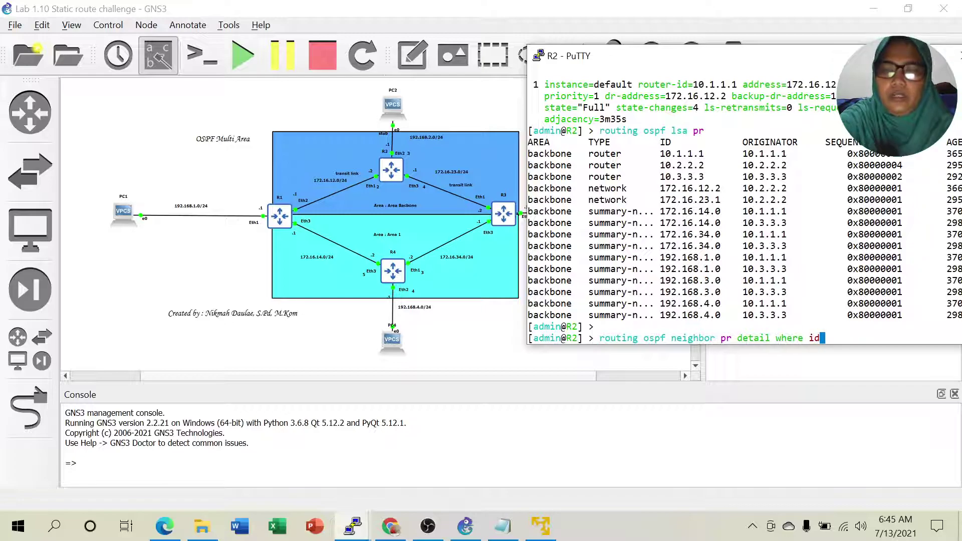
{"action": "key", "text": "BackSpace"}
{"action": "key", "text": "BackSpace"}
{"action": "key", "text": "Tab"}
{"action": "key", "text": "Tab"}
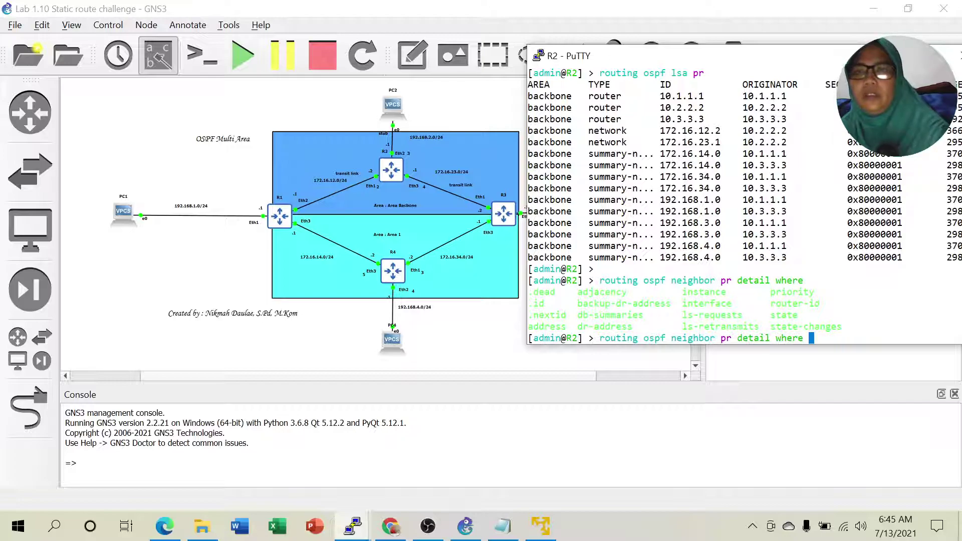
{"action": "type", "text": "id="}
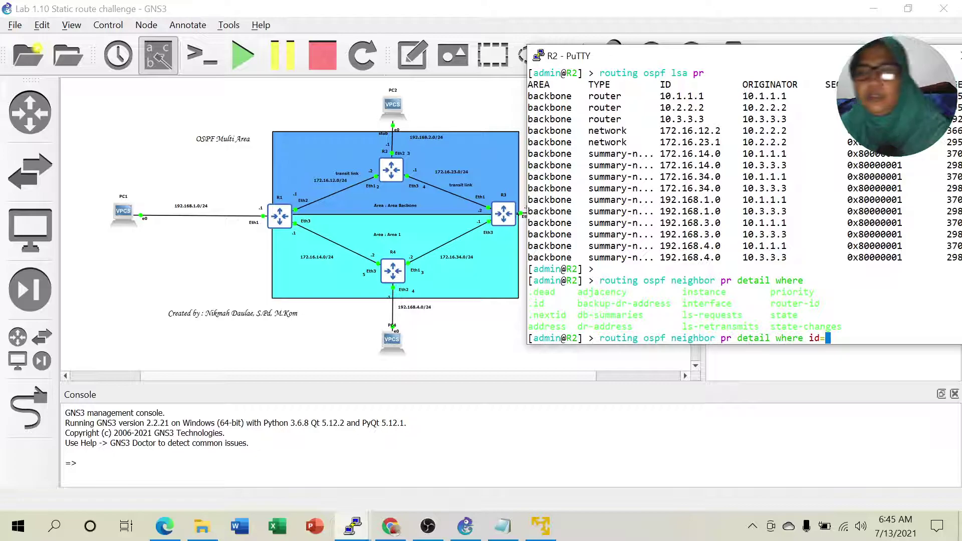
{"action": "key", "text": "BackSpace"}
{"action": "key", "text": "BackSpace"}
{"action": "key", "text": "BackSpace"}
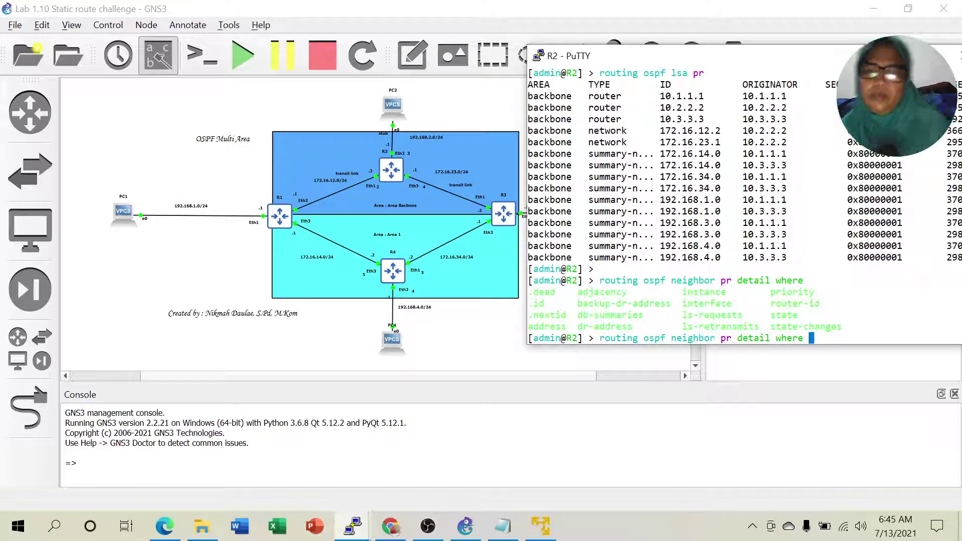
{"action": "left_click", "coordinate": [163, 535]}
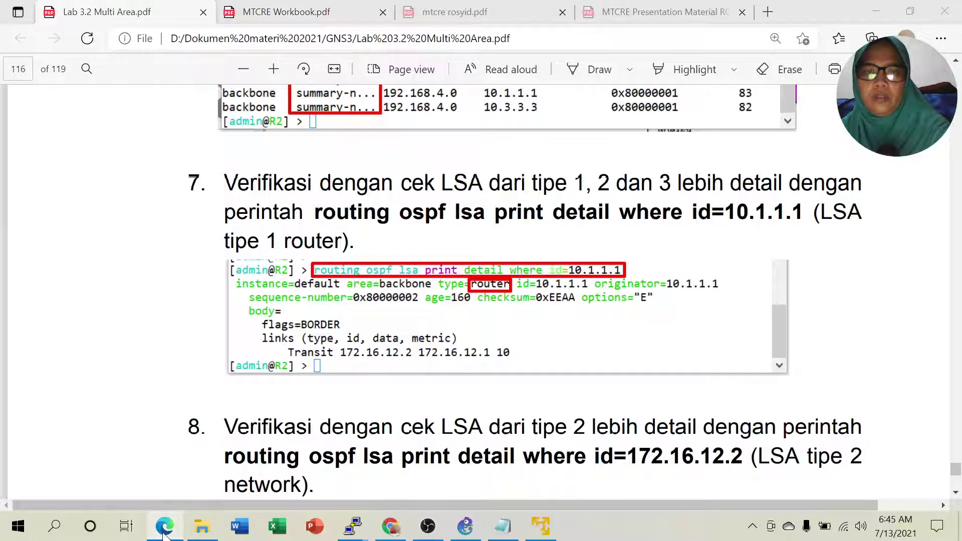
{"action": "left_click", "coordinate": [163, 535]}
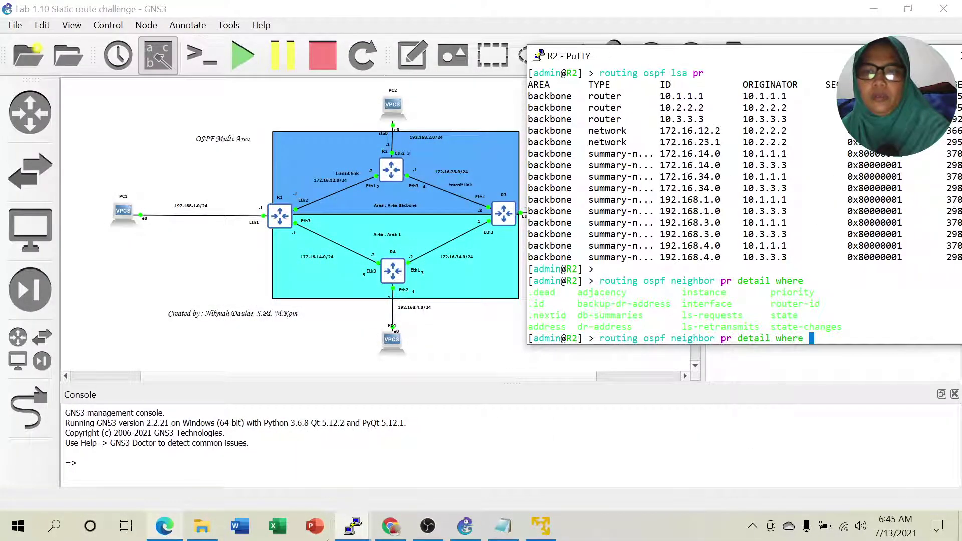
Query R2 with 'routing ospf lsa print detail where id=10.1.1.1' to show its detailed router LSA.
{"action": "key", "text": "BackSpace"}
{"action": "key", "text": "BackSpace"}
{"action": "key", "text": "BackSpace"}
{"action": "key", "text": "BackSpace"}
{"action": "key", "text": "BackSpace"}
{"action": "key", "text": "BackSpace"}
{"action": "key", "text": "BackSpace"}
{"action": "key", "text": "BackSpace"}
{"action": "key", "text": "BackSpace"}
{"action": "key", "text": "BackSpace"}
{"action": "key", "text": "BackSpace"}
{"action": "key", "text": "BackSpace"}
{"action": "key", "text": "BackSpace"}
{"action": "key", "text": "BackSpace"}
{"action": "key", "text": "BackSpace"}
{"action": "key", "text": "BackSpace"}
{"action": "key", "text": "BackSpace"}
{"action": "key", "text": "BackSpace"}
{"action": "key", "text": "BackSpace"}
{"action": "key", "text": "BackSpace"}
{"action": "key", "text": "BackSpace"}
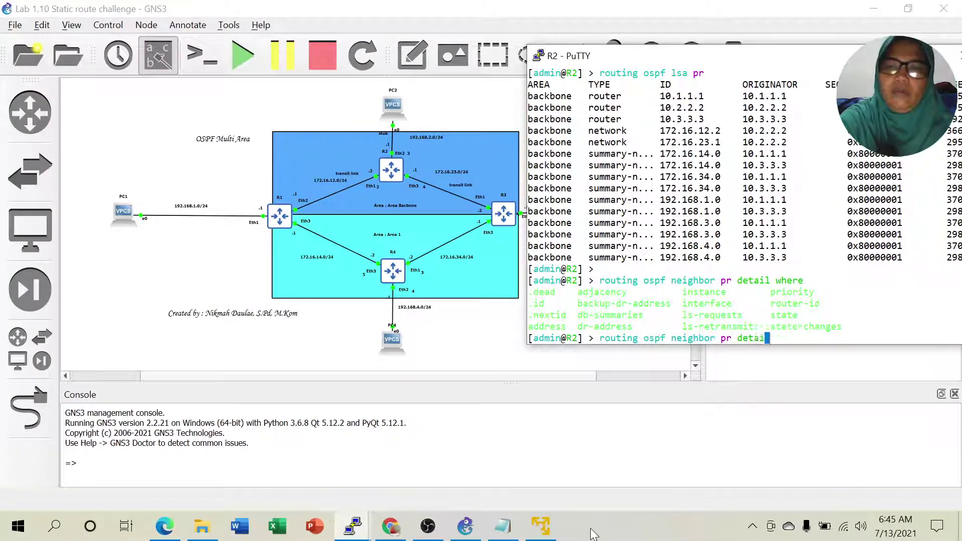
{"action": "type", "text": "lsa print "}
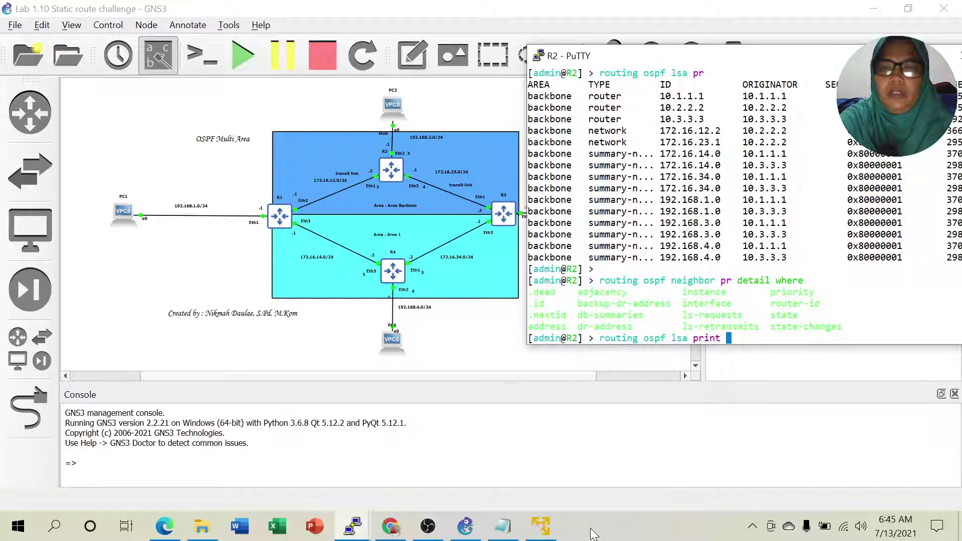
{"action": "type", "text": "detail where id"}
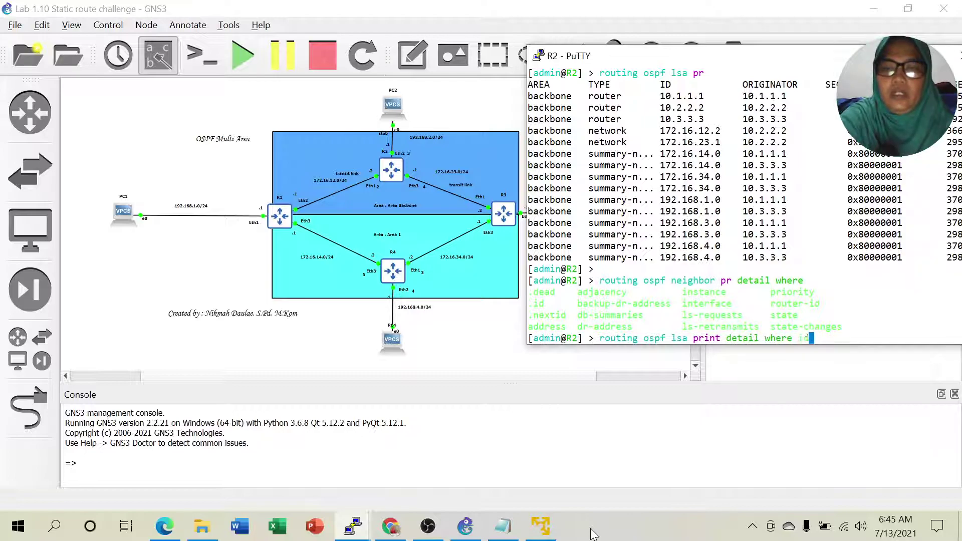
{"action": "type", "text": "="}
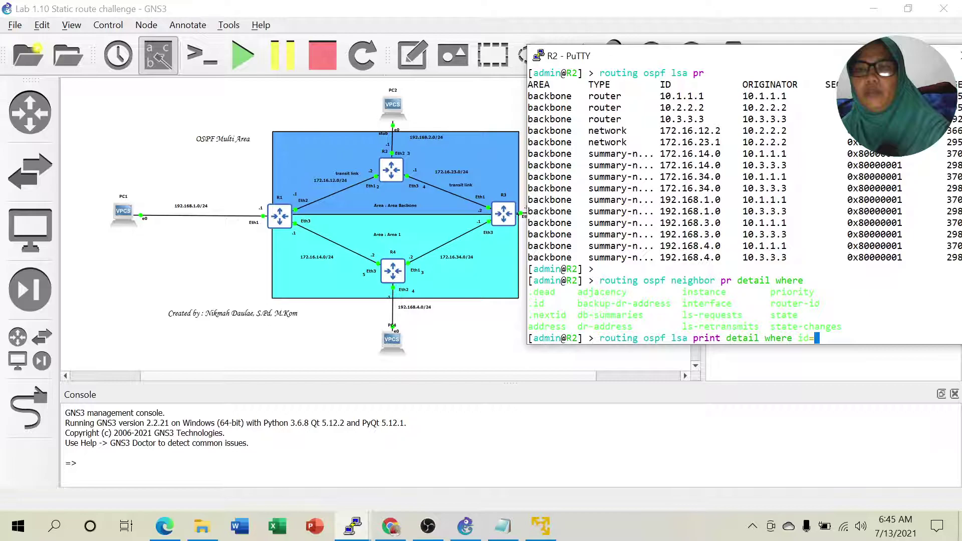
{"action": "type", "text": "10.1"}
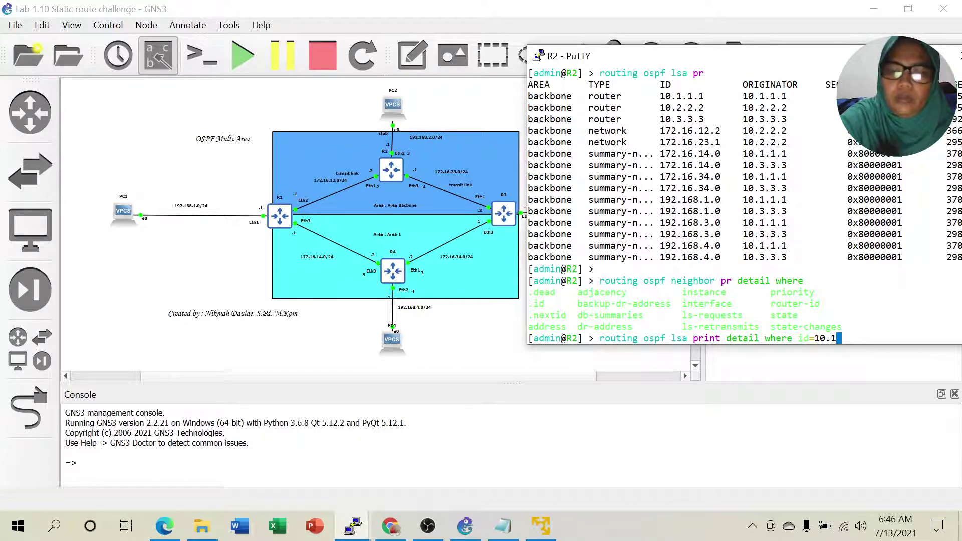
{"action": "type", "text": ".1.1"}
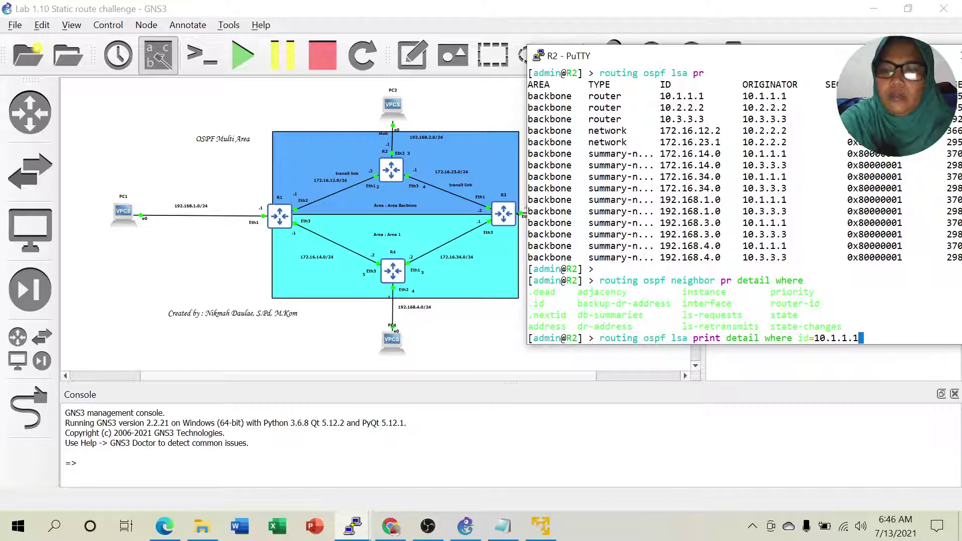
{"action": "key", "text": "Return"}
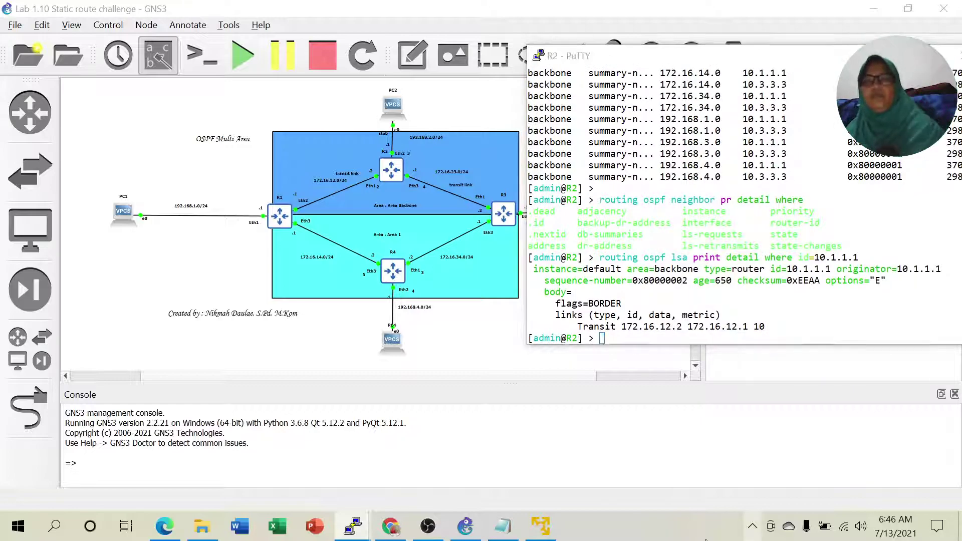
{"action": "right_click", "coordinate": [706, 539]}
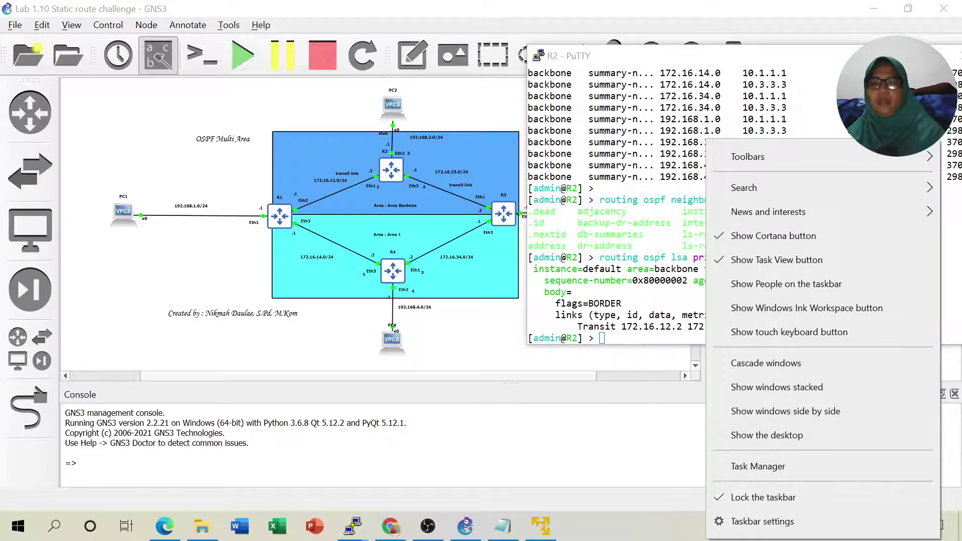
Point out the LSA's router type, originator 10.1.1.1 and transit link 172.16.12.2, then recall the query without its ID.
{"action": "key", "text": "Escape"}
{"action": "left_click_drag", "start_coordinate": [815, 257], "coordinate": [882, 258]}
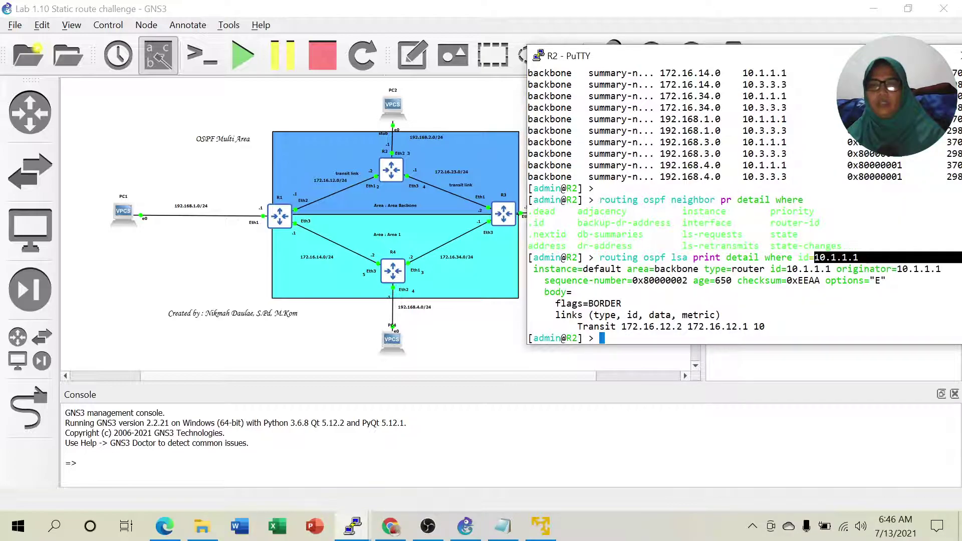
{"action": "left_click_drag", "start_coordinate": [578, 326], "coordinate": [758, 326]}
{"action": "left_click", "coordinate": [758, 325]}
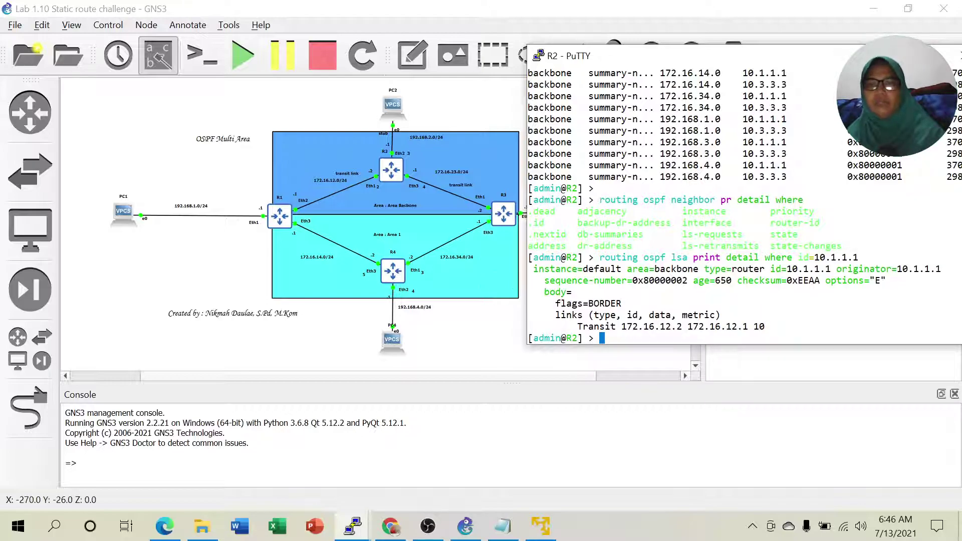
{"action": "left_click_drag", "start_coordinate": [704, 269], "coordinate": [820, 269]}
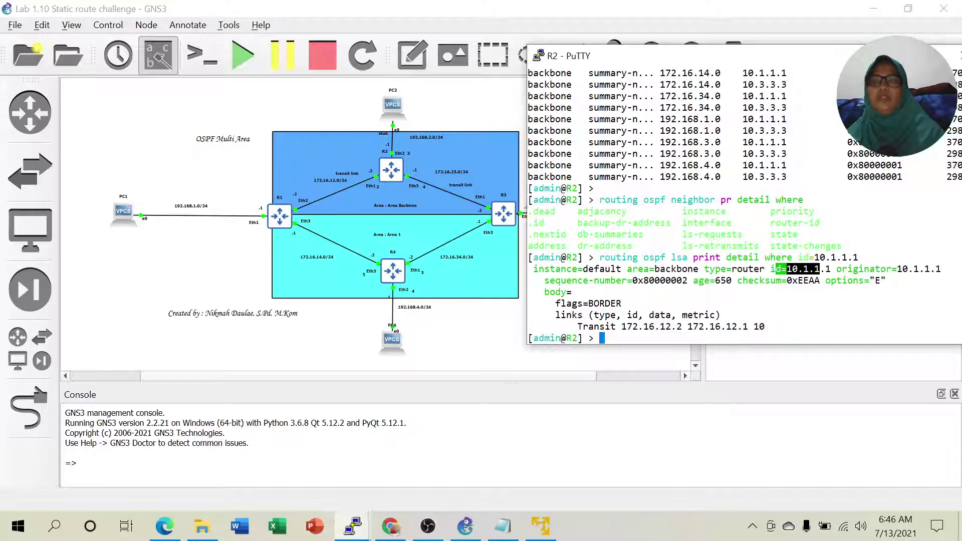
{"action": "left_click_drag", "start_coordinate": [902, 269], "coordinate": [935, 269]}
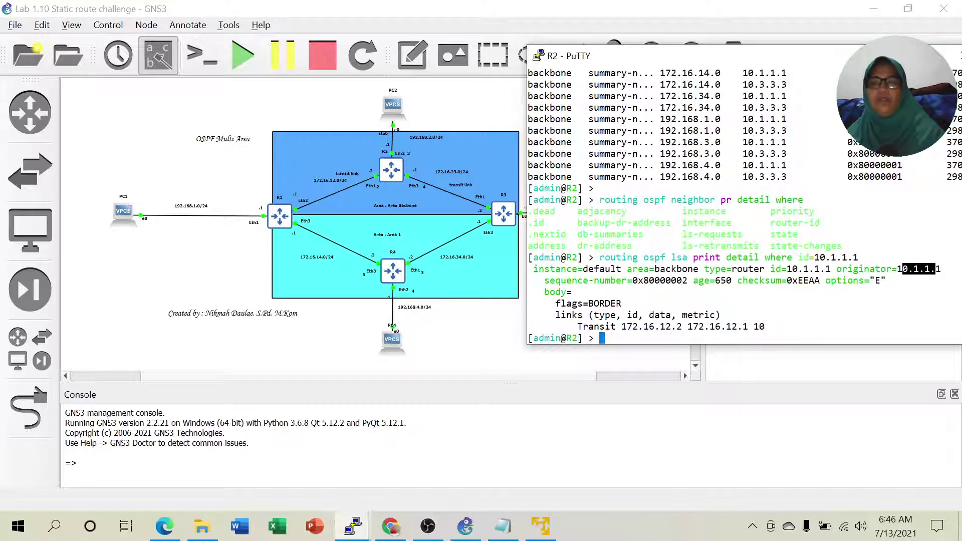
{"action": "left_click_drag", "start_coordinate": [583, 327], "coordinate": [765, 326]}
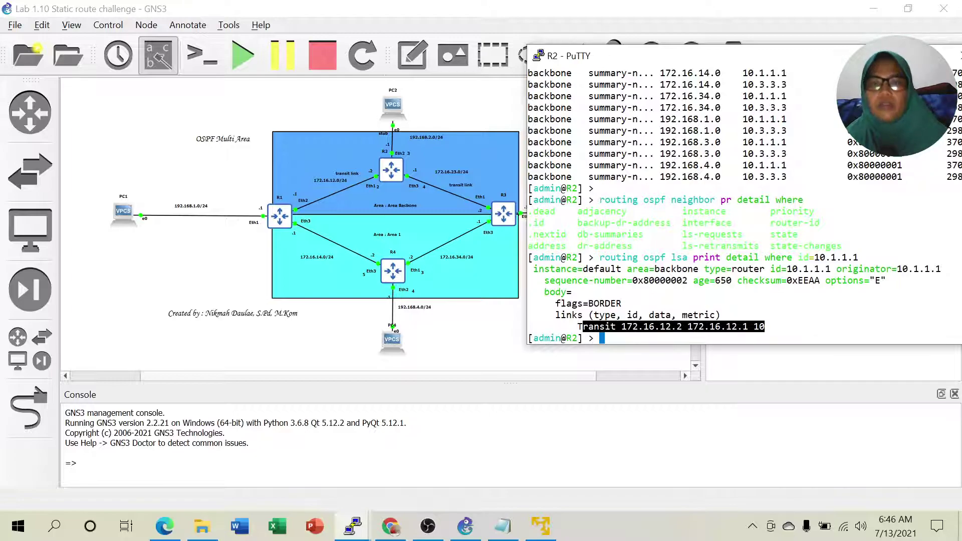
{"action": "left_click", "coordinate": [765, 327]}
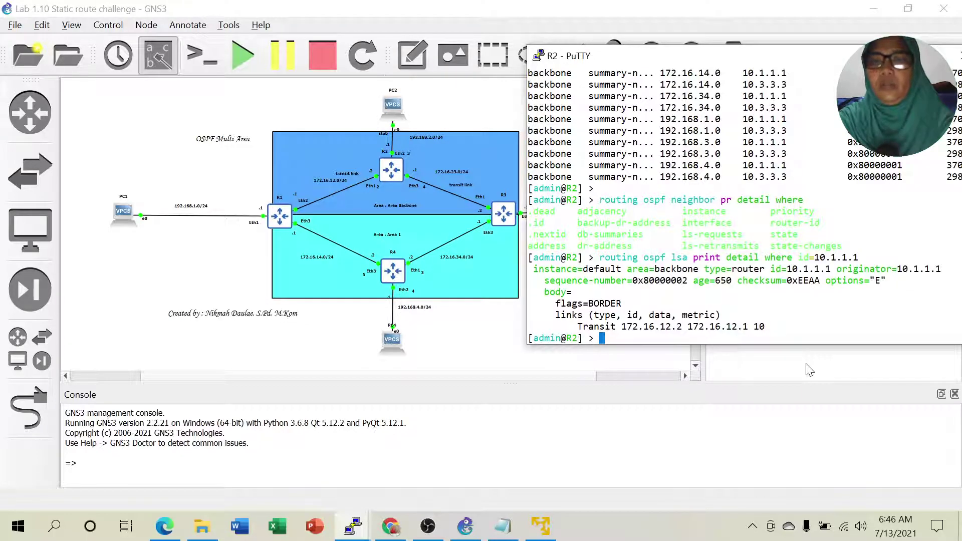
{"action": "key", "text": "Up"}
{"action": "key", "text": "BackSpace"}
{"action": "key", "text": "BackSpace"}
{"action": "key", "text": "BackSpace"}
{"action": "key", "text": "BackSpace"}
{"action": "key", "text": "BackSpace"}
{"action": "key", "text": "BackSpace"}
{"action": "key", "text": "BackSpace"}
{"action": "key", "text": "BackSpace"}
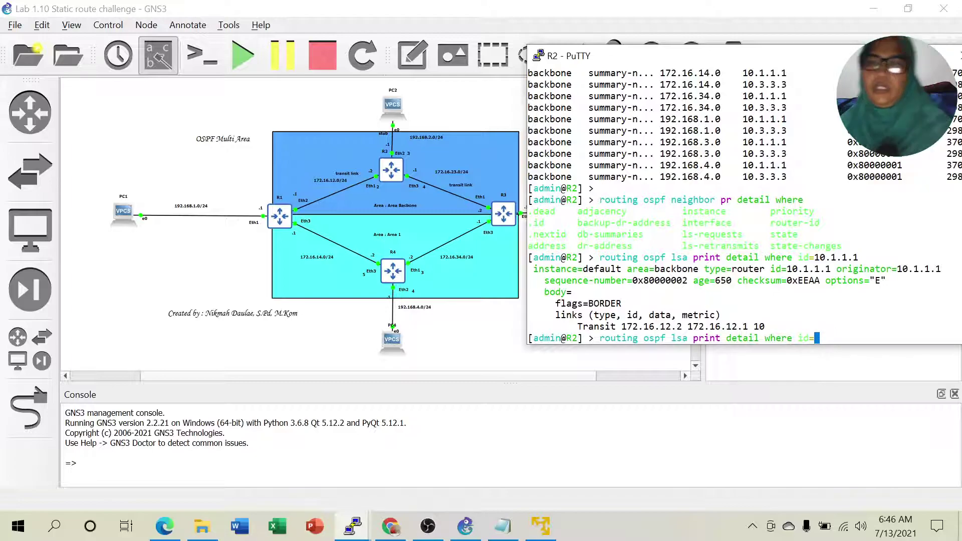
Find network LSA ID 172.16.12.2 in the earlier table and run the detail query for it.
{"action": "key", "text": "shift+Page_Up"}
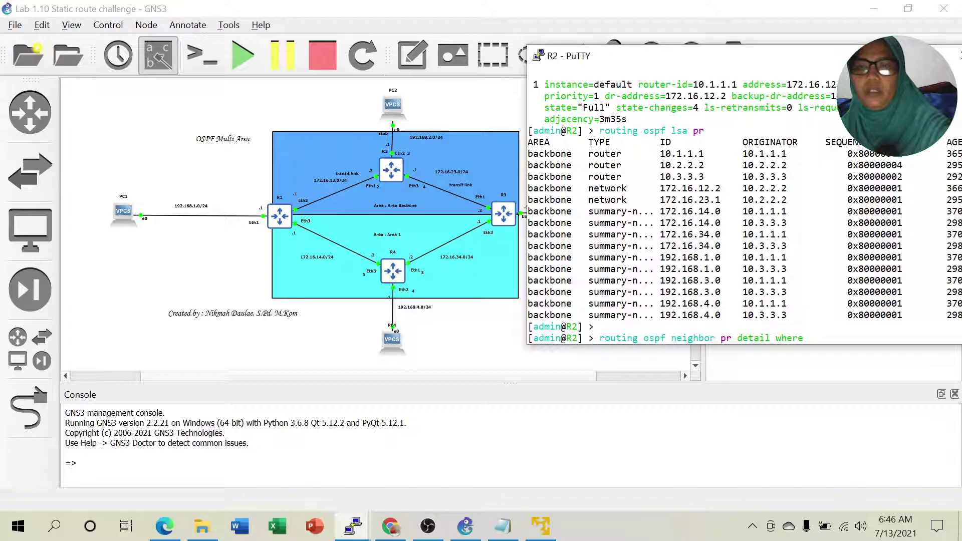
{"action": "left_click_drag", "start_coordinate": [660, 188], "coordinate": [732, 187]}
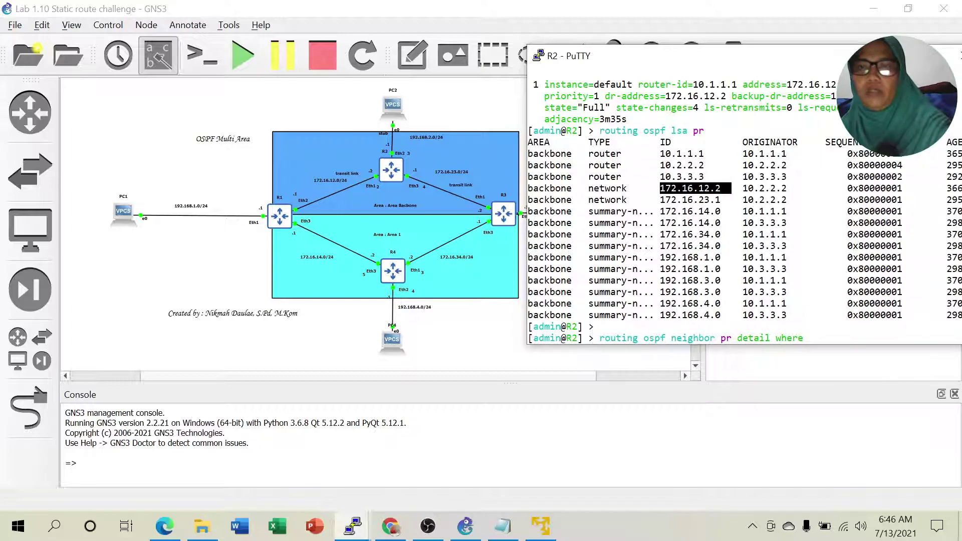
{"action": "key", "text": "shift+Page_Down"}
{"action": "type", "text": "1"}
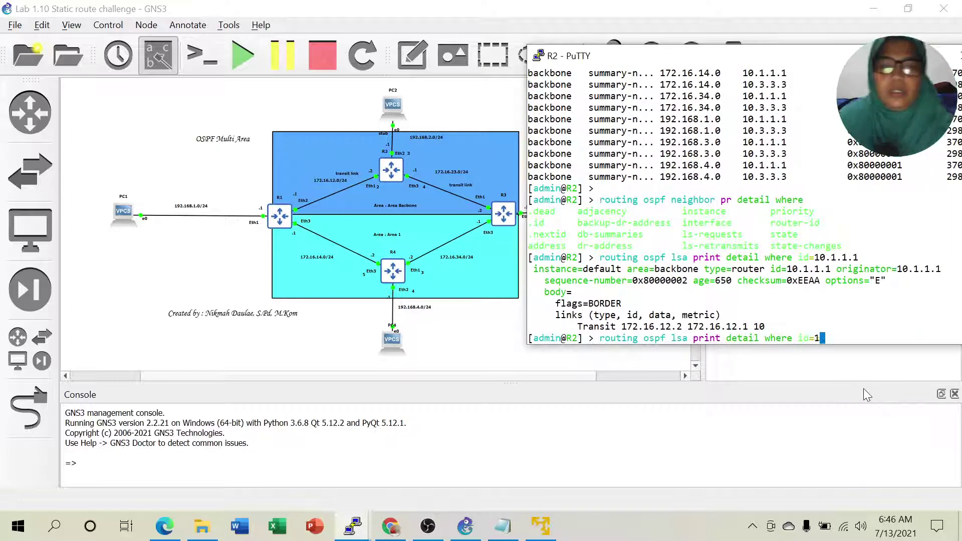
{"action": "type", "text": "72.16"}
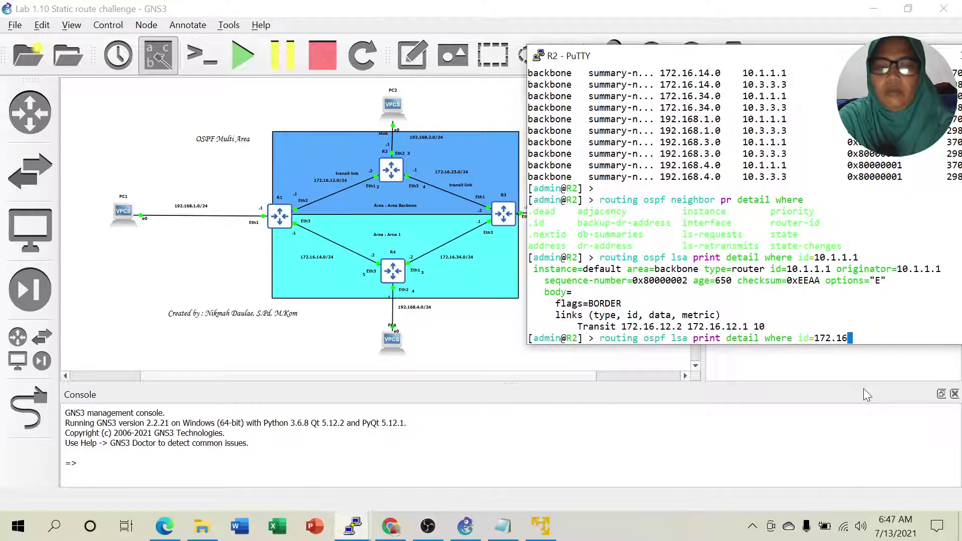
{"action": "type", "text": ".12."}
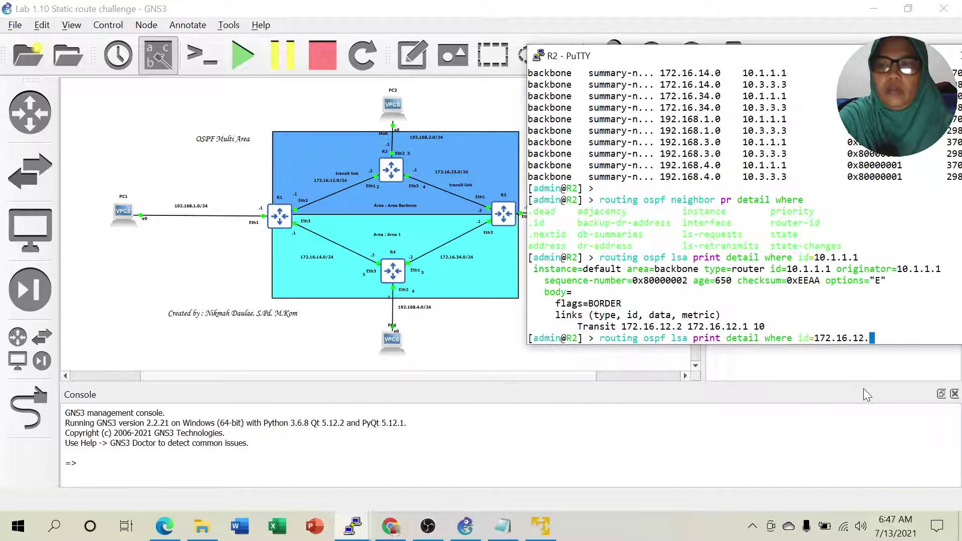
{"action": "type", "text": "2"}
{"action": "key", "text": "Return"}
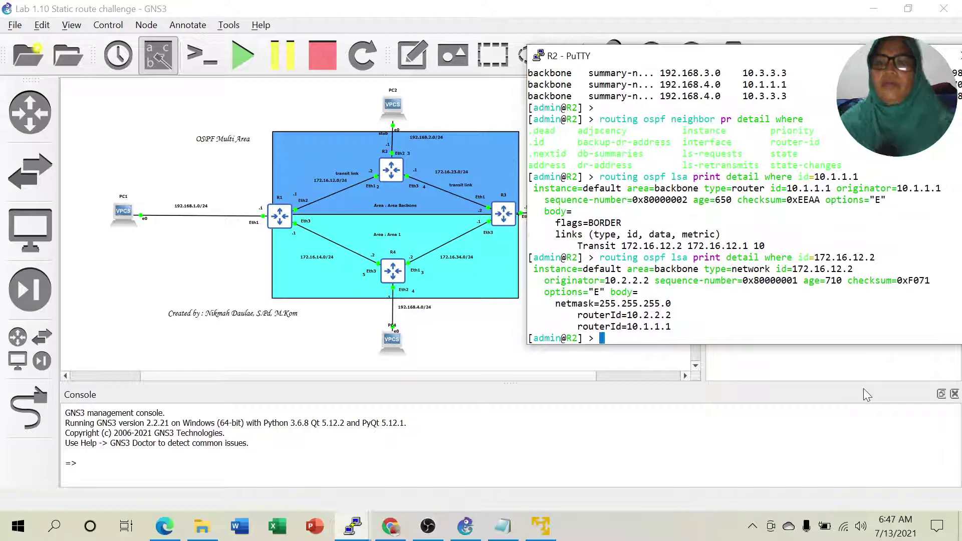
Highlight the queried ID, attached router 10.2.2.2, and the 172.16.14.0 summary entry in the table.
{"action": "left_click_drag", "start_coordinate": [699, 269], "coordinate": [875, 257]}
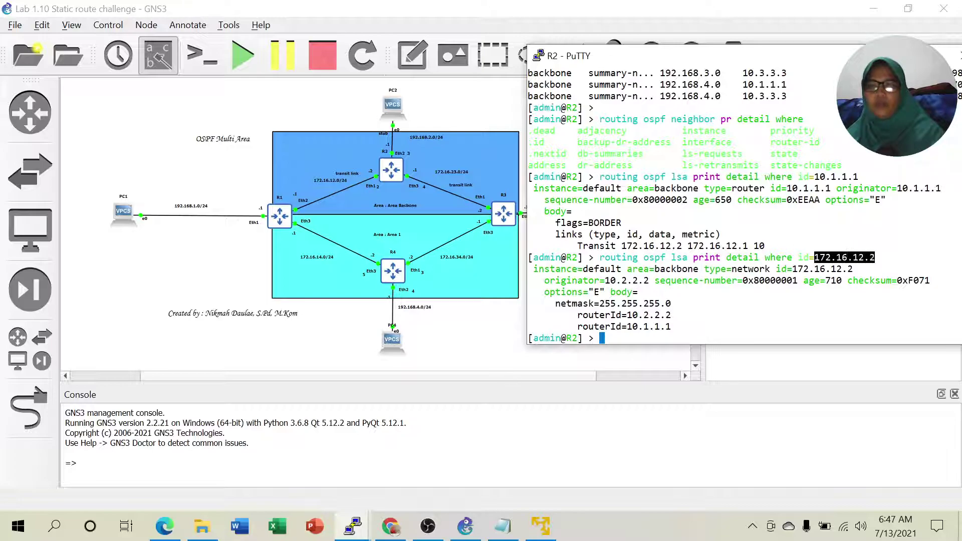
{"action": "left_click_drag", "start_coordinate": [577, 314], "coordinate": [671, 315]}
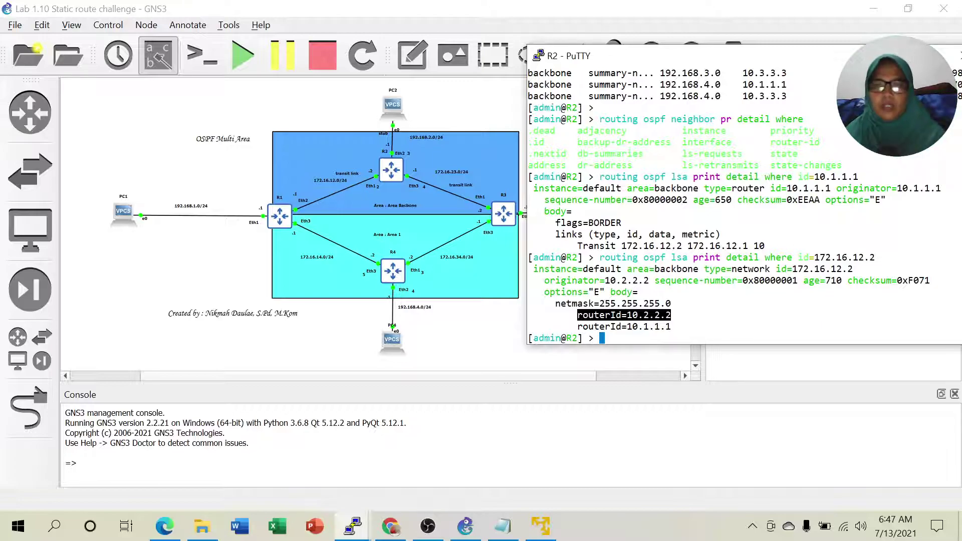
{"action": "left_click", "coordinate": [624, 326]}
{"action": "scroll", "coordinate": [741, 206], "scroll_direction": "up", "scroll_amount": 4}
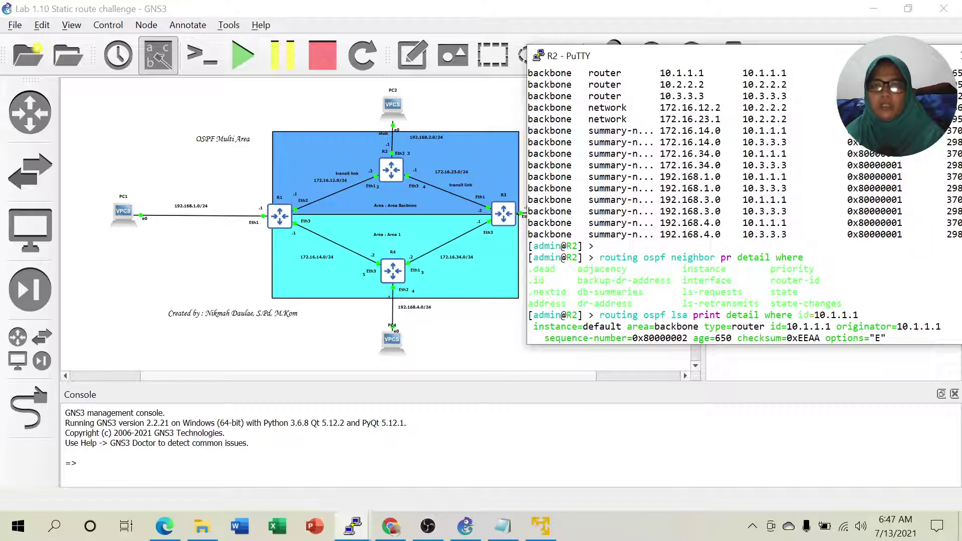
{"action": "left_click_drag", "start_coordinate": [661, 130], "coordinate": [722, 130]}
{"action": "scroll", "coordinate": [692, 251], "scroll_direction": "down", "scroll_amount": 4}
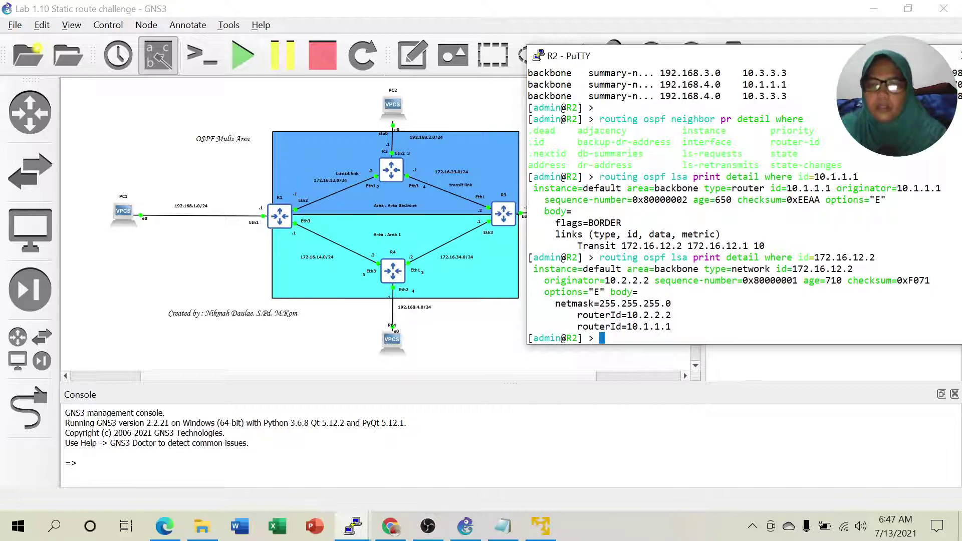
Rerun R2's LSA detail query with the ID changed to 172.16.14.0.
{"action": "key", "text": "Up"}
{"action": "key", "text": "BackSpace"}
{"action": "key", "text": "BackSpace"}
{"action": "key", "text": "BackSpace"}
{"action": "key", "text": "BackSpace"}
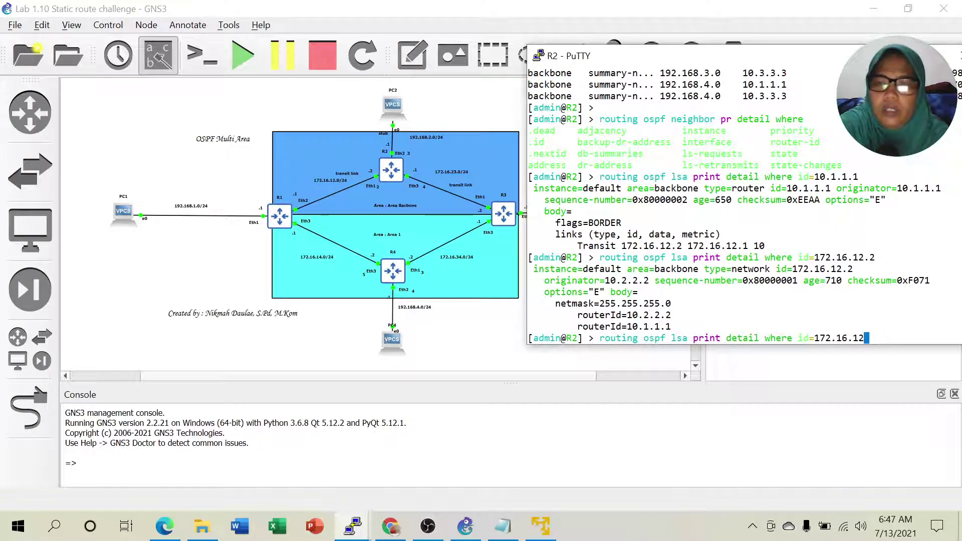
{"action": "type", "text": "14.0"}
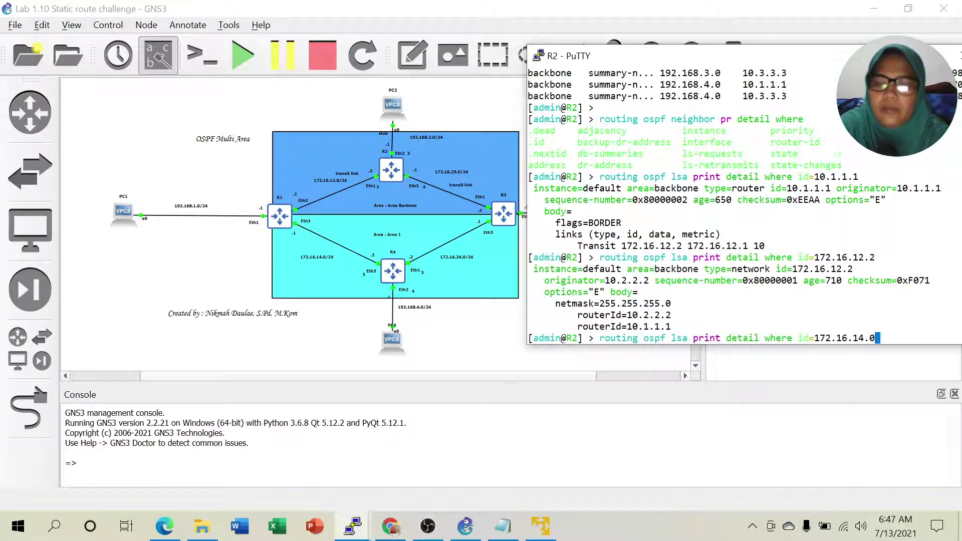
{"action": "key", "text": "Return"}
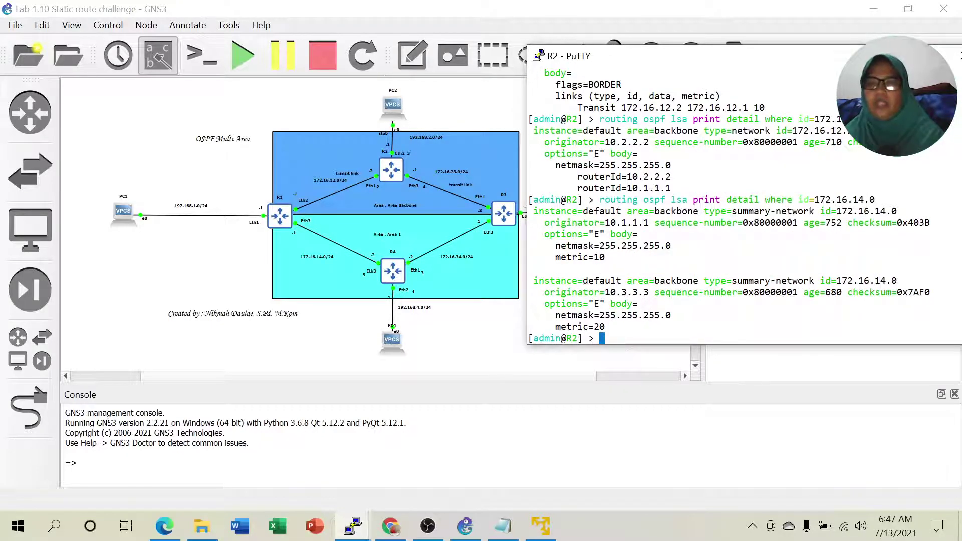
Highlight the summary-network type lines of both 172.16.14.0 LSAs.
{"action": "left_click_drag", "start_coordinate": [732, 280], "coordinate": [814, 280]}
{"action": "left_click_drag", "start_coordinate": [732, 211], "coordinate": [808, 211]}
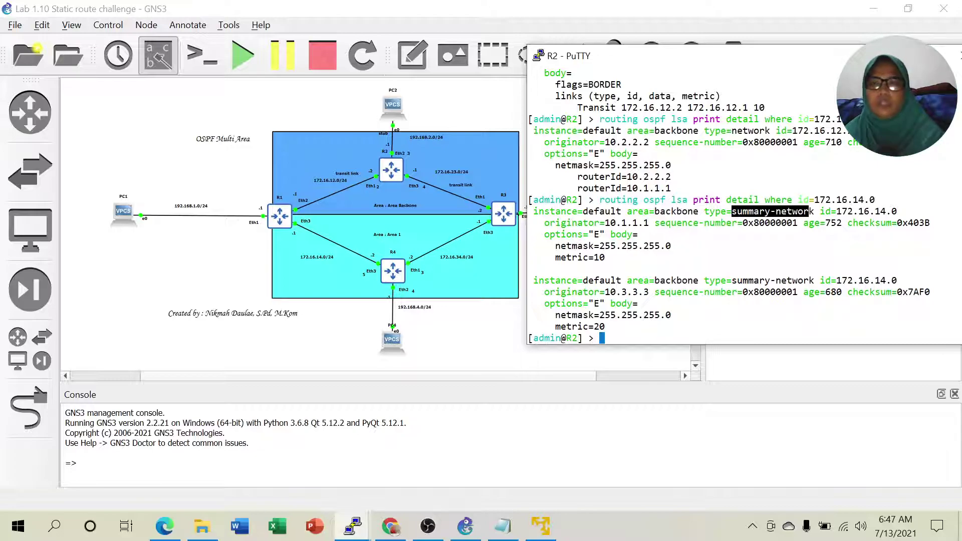
{"action": "left_click_drag", "start_coordinate": [732, 130], "coordinate": [778, 131]}
{"action": "left_click_drag", "start_coordinate": [732, 210], "coordinate": [804, 211]}
{"action": "left_click_drag", "start_coordinate": [736, 280], "coordinate": [808, 280]}
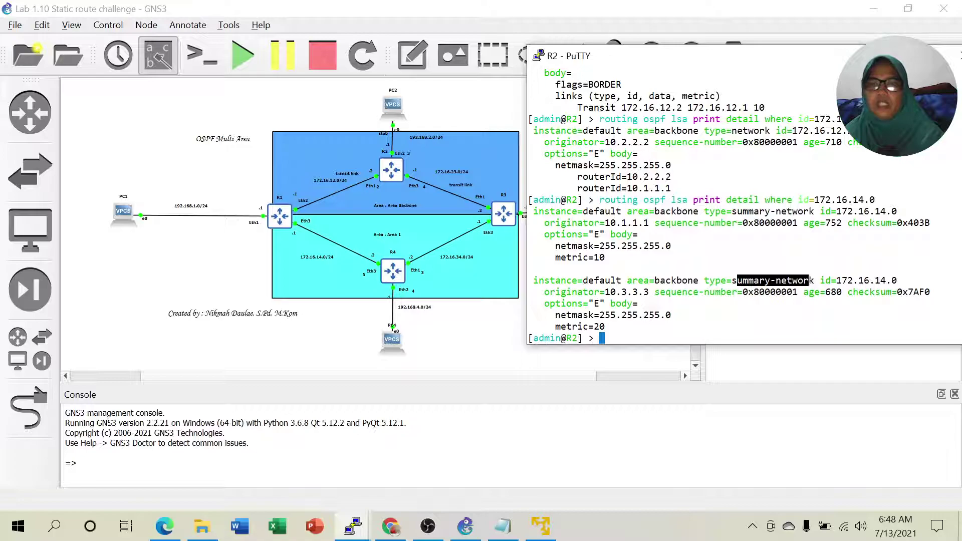
{"action": "left_click", "coordinate": [736, 279]}
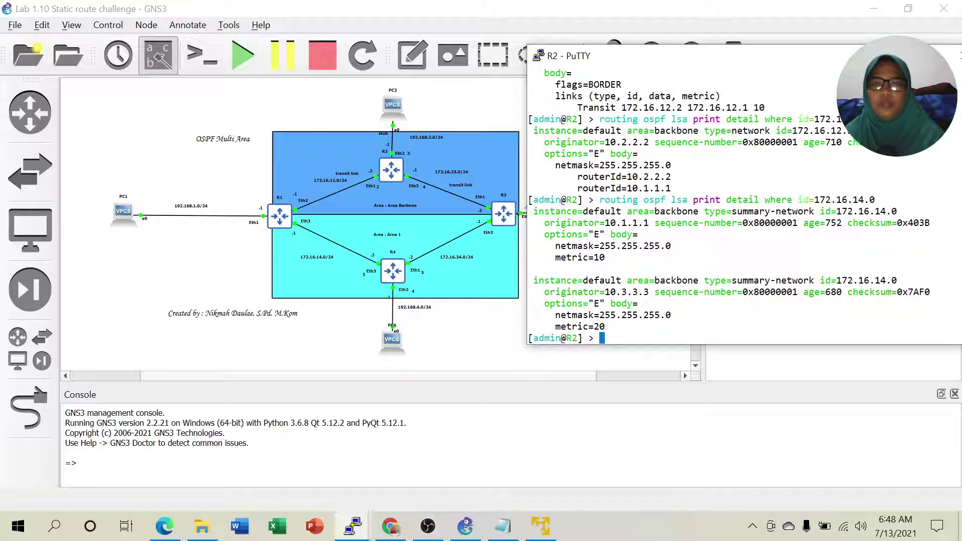
Highlight metric 10 and originator 10.1.1.1 for 172.16.14.0, dismissing the CorelDRAW licence notice.
{"action": "left_click_drag", "start_coordinate": [594, 258], "coordinate": [959, 257]}
{"action": "mouse_move", "coordinate": [608, 257]}
{"action": "left_mouse_down"}
{"action": "mouse_move", "coordinate": [601, 247]}
{"action": "mouse_move", "coordinate": [608, 257]}
{"action": "left_mouse_up"}
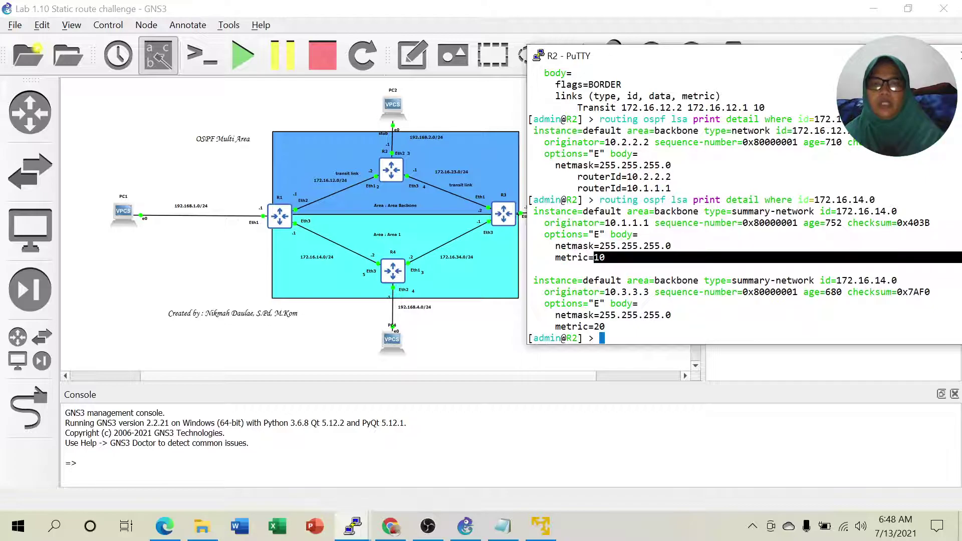
{"action": "left_click_drag", "start_coordinate": [616, 222], "coordinate": [654, 222]}
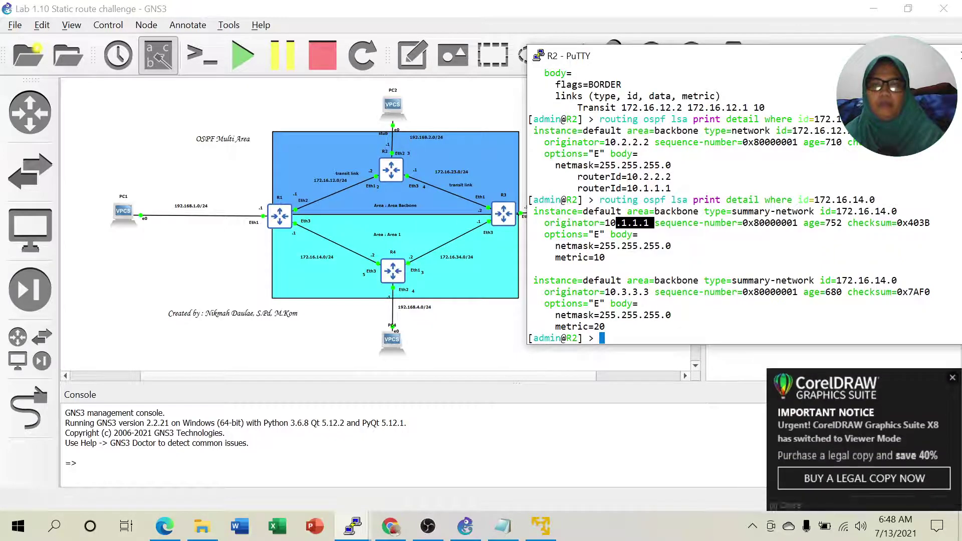
{"action": "left_click", "coordinate": [952, 378]}
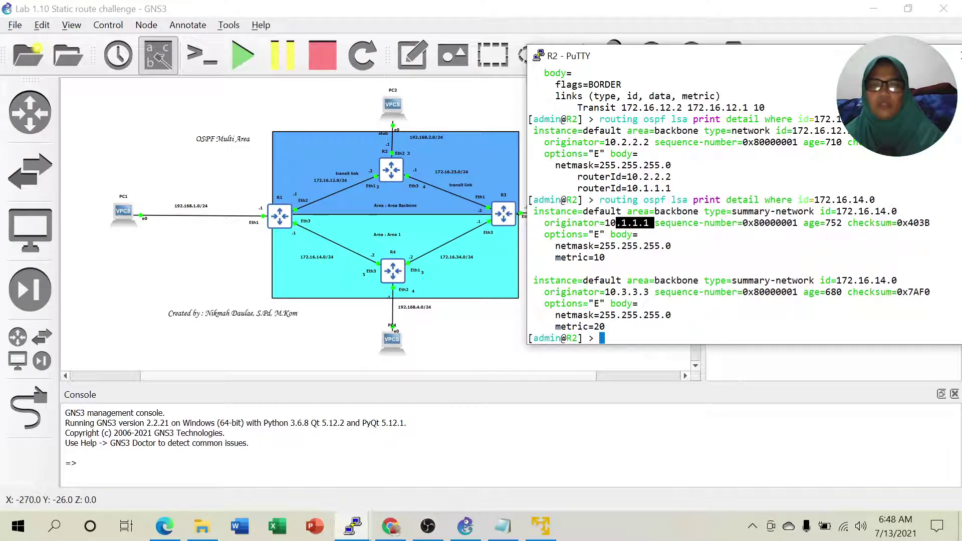
{"action": "left_click_drag", "start_coordinate": [814, 200], "coordinate": [902, 200]}
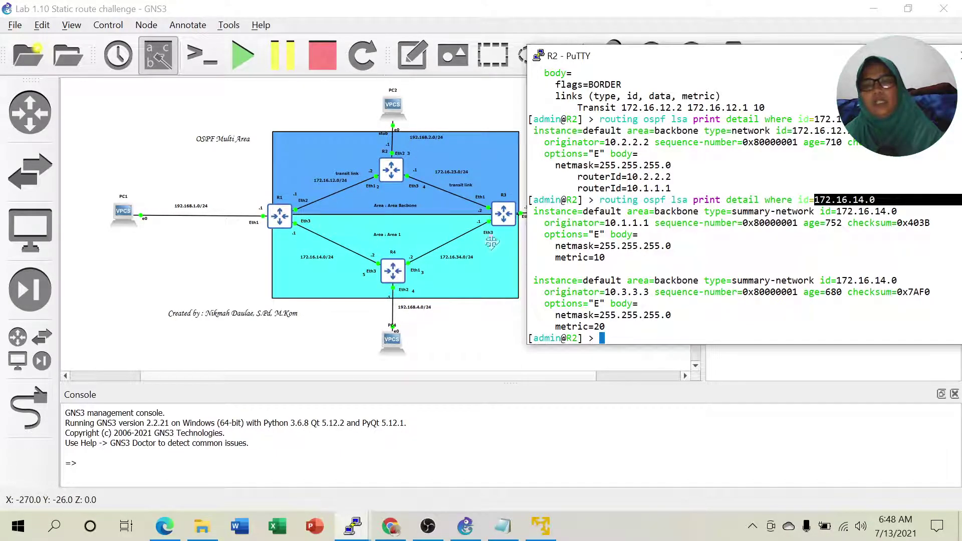
{"action": "left_click_drag", "start_coordinate": [590, 257], "coordinate": [612, 258]}
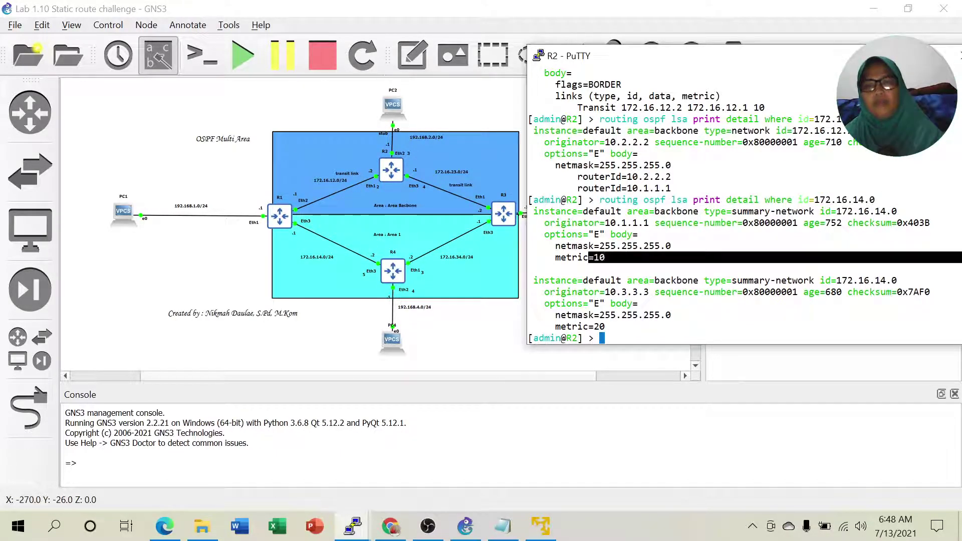
{"action": "left_click", "coordinate": [612, 258]}
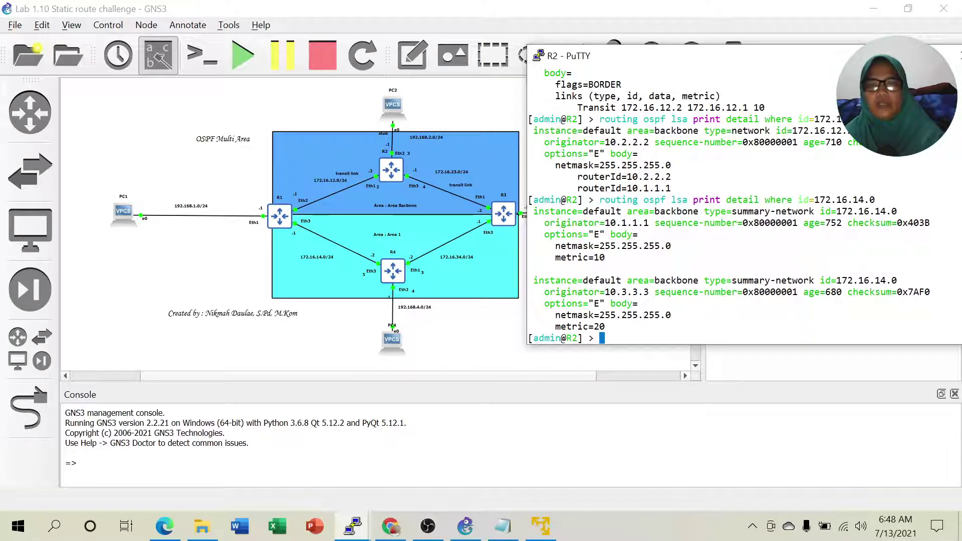
Compare originators 10.1.1.1 and 10.3.3.3 with their metrics 10 and 20, then return to the GNS3 topology.
{"action": "left_click_drag", "start_coordinate": [616, 292], "coordinate": [654, 292]}
{"action": "left_click_drag", "start_coordinate": [616, 222], "coordinate": [653, 223]}
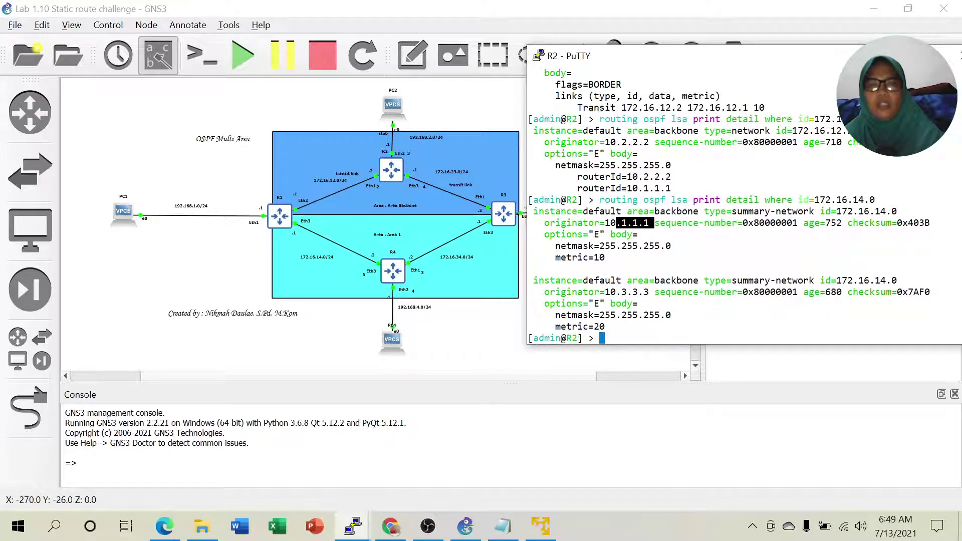
{"action": "left_click", "coordinate": [636, 221]}
{"action": "left_click_drag", "start_coordinate": [604, 292], "coordinate": [656, 292]}
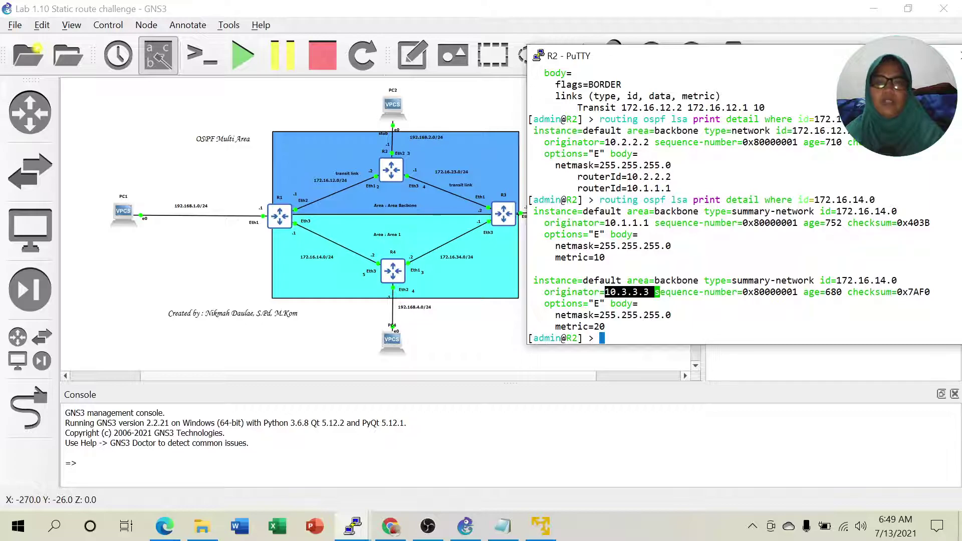
{"action": "left_click_drag", "start_coordinate": [594, 257], "coordinate": [711, 257]}
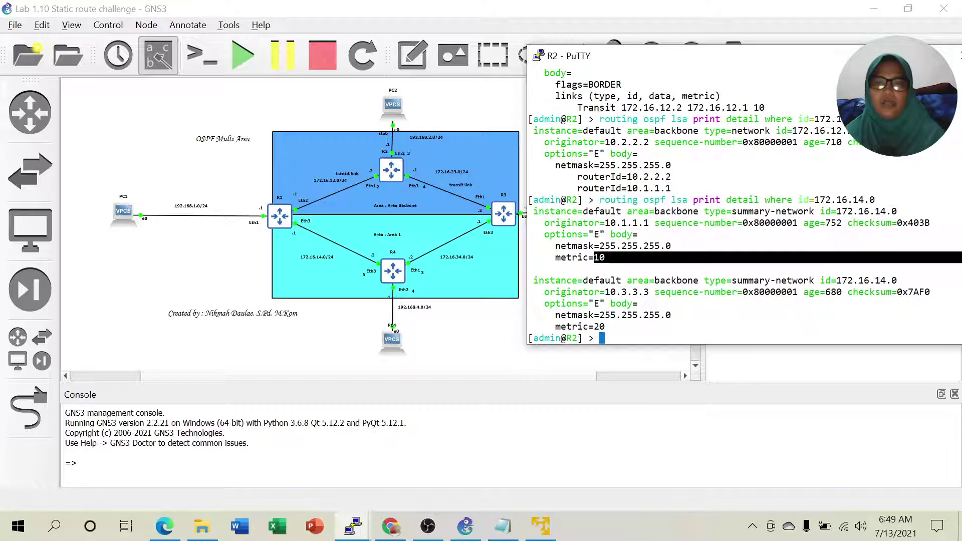
{"action": "left_click_drag", "start_coordinate": [590, 326], "coordinate": [712, 327]}
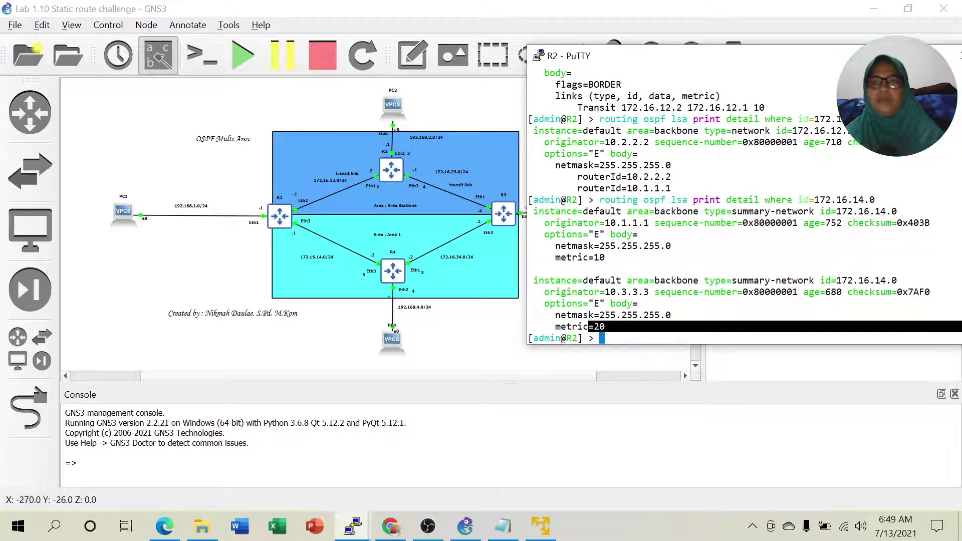
{"action": "left_click", "coordinate": [465, 526]}
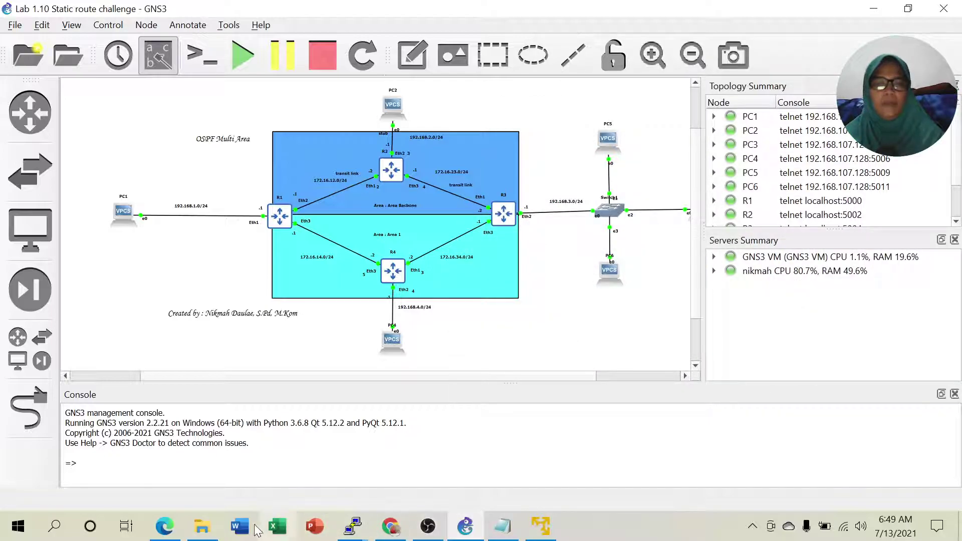
Scroll the Lab 3.2 Multi Area PDF to page 117, item 10's 192.168.3.0 output with metrics 30 and 10.
{"action": "left_click", "coordinate": [170, 528]}
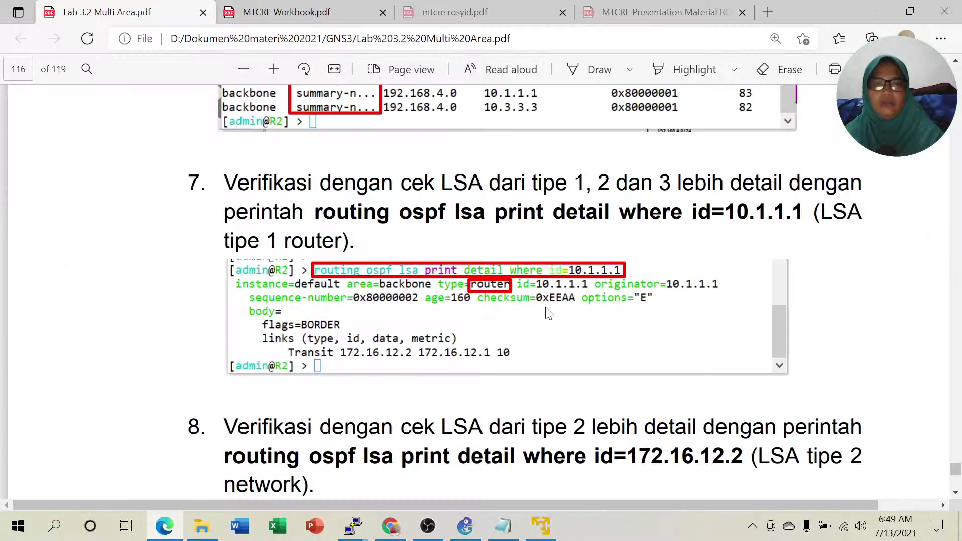
{"action": "scroll", "coordinate": [606, 311], "scroll_direction": "down", "scroll_amount": 5}
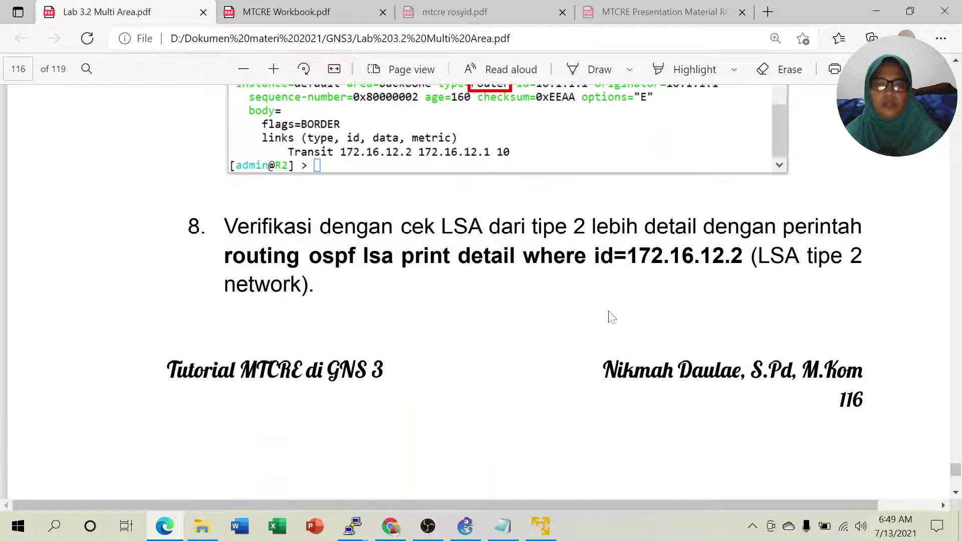
{"action": "scroll", "coordinate": [360, 234], "scroll_direction": "down", "scroll_amount": 10}
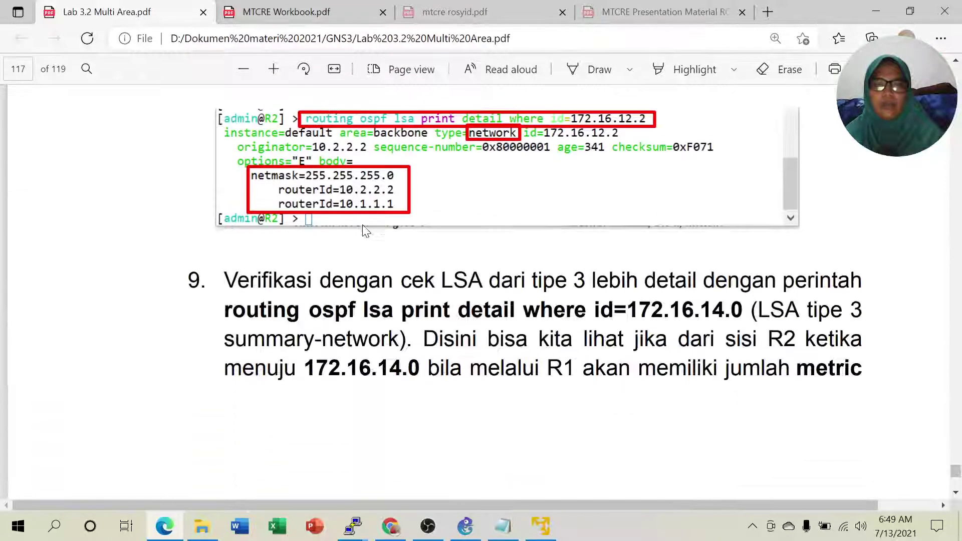
{"action": "scroll", "coordinate": [383, 216], "scroll_direction": "down", "scroll_amount": 3}
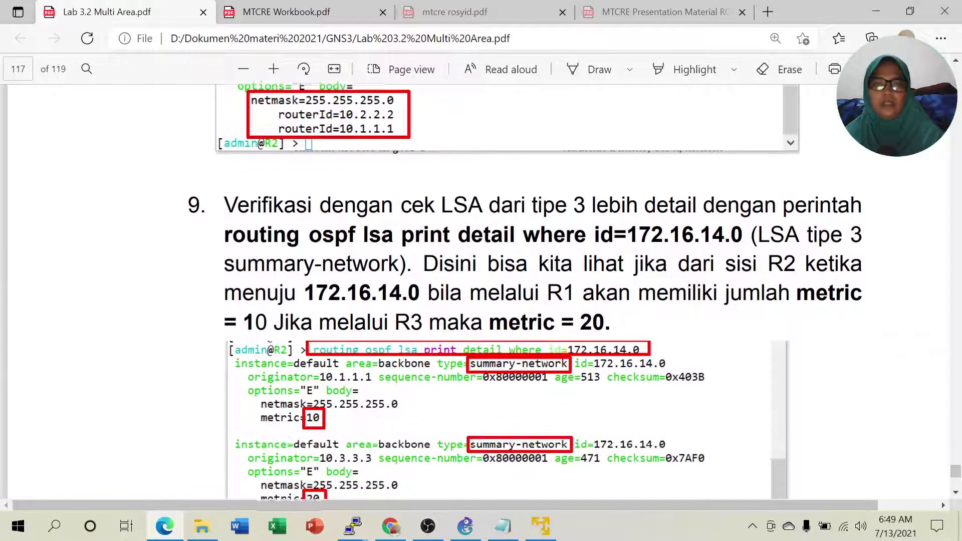
{"action": "scroll", "coordinate": [596, 278], "scroll_direction": "down", "scroll_amount": 1}
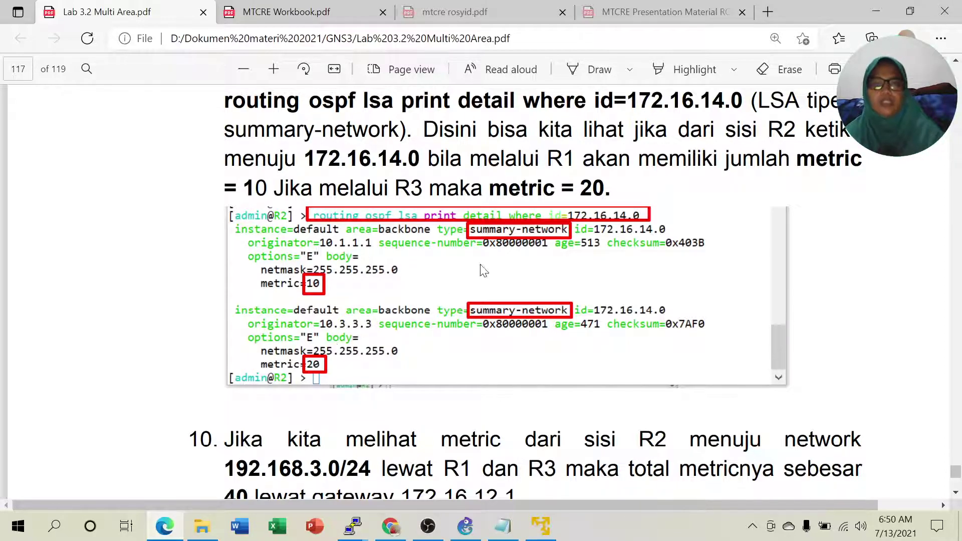
{"action": "scroll", "coordinate": [601, 255], "scroll_direction": "down", "scroll_amount": 5}
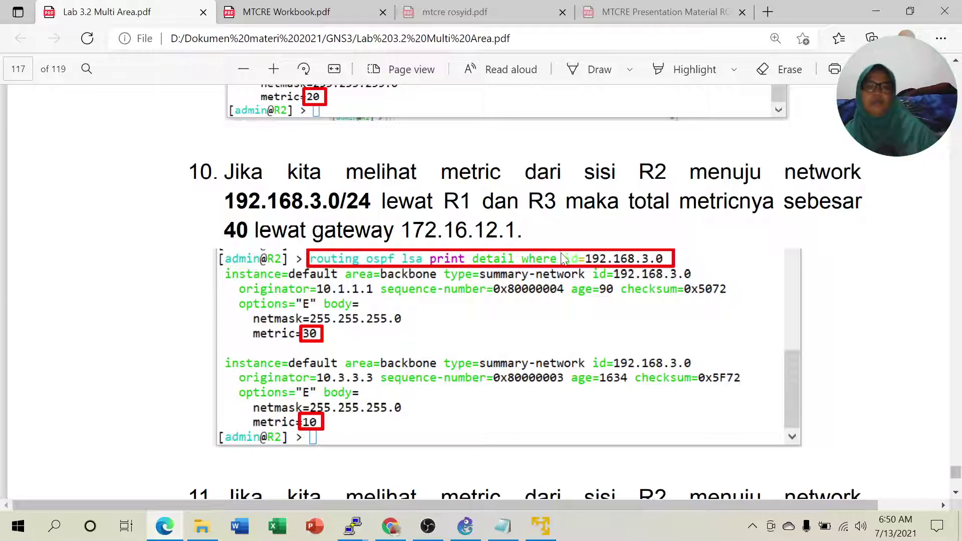
{"action": "right_click", "coordinate": [476, 367]}
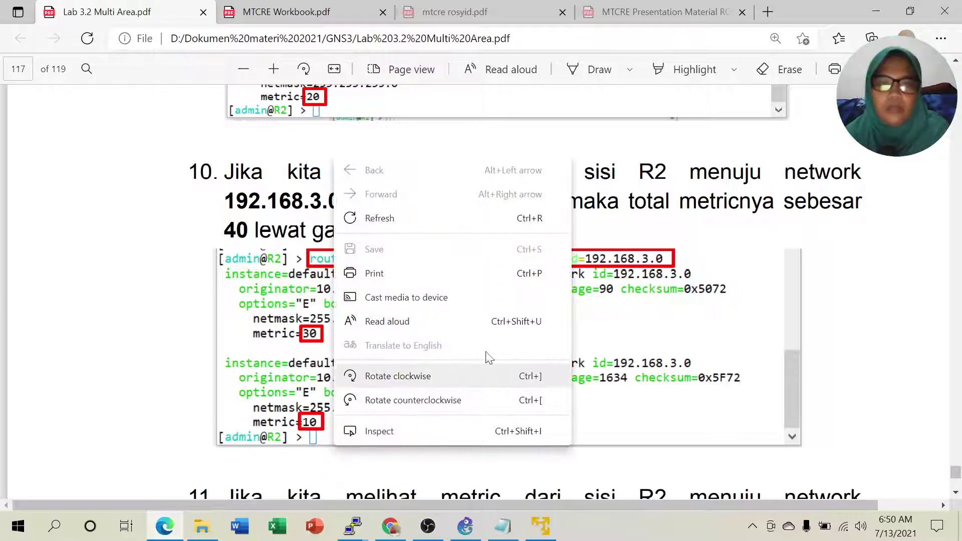
{"action": "left_click", "coordinate": [754, 303]}
{"action": "scroll", "coordinate": [754, 302], "scroll_direction": "down", "scroll_amount": 1}
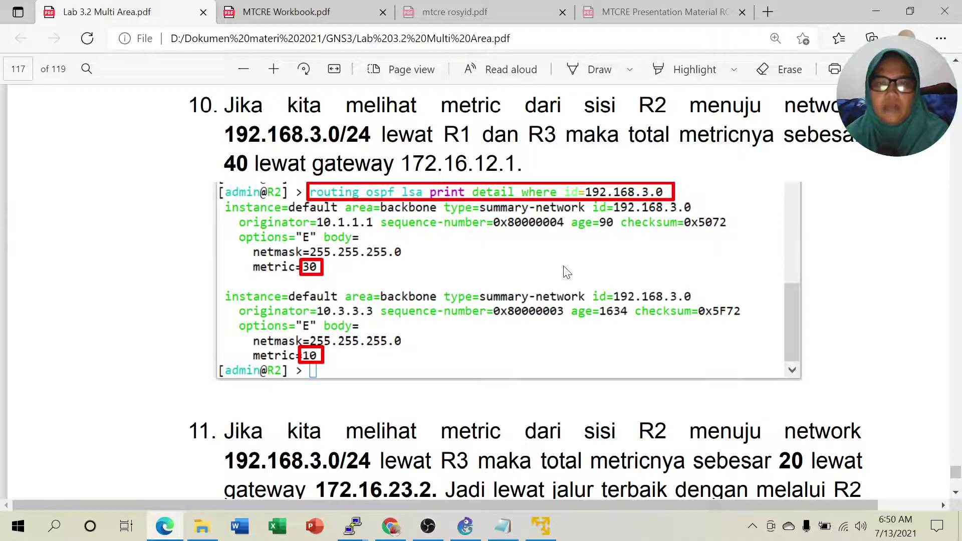
{"action": "scroll", "coordinate": [566, 272], "scroll_direction": "up", "scroll_amount": 1}
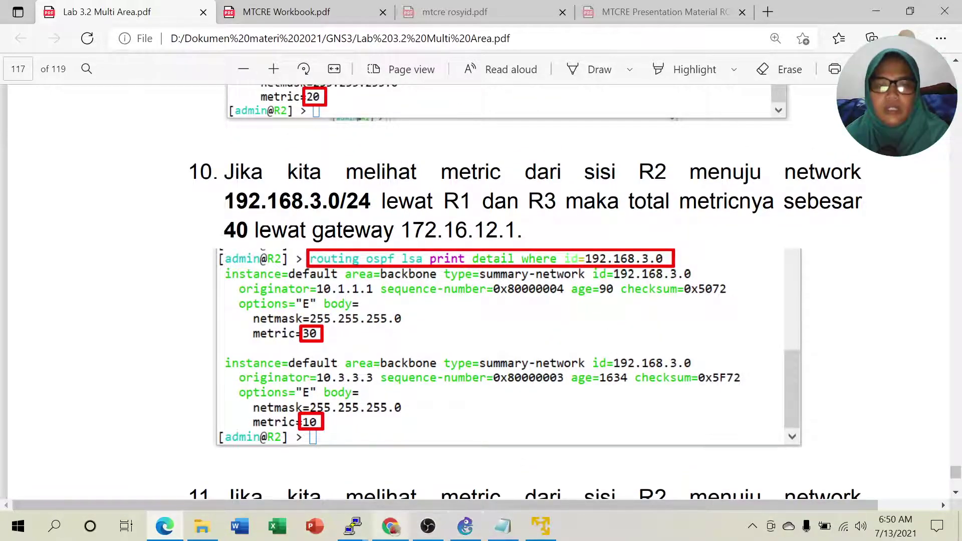
{"action": "mouse_move", "coordinate": [359, 536]}
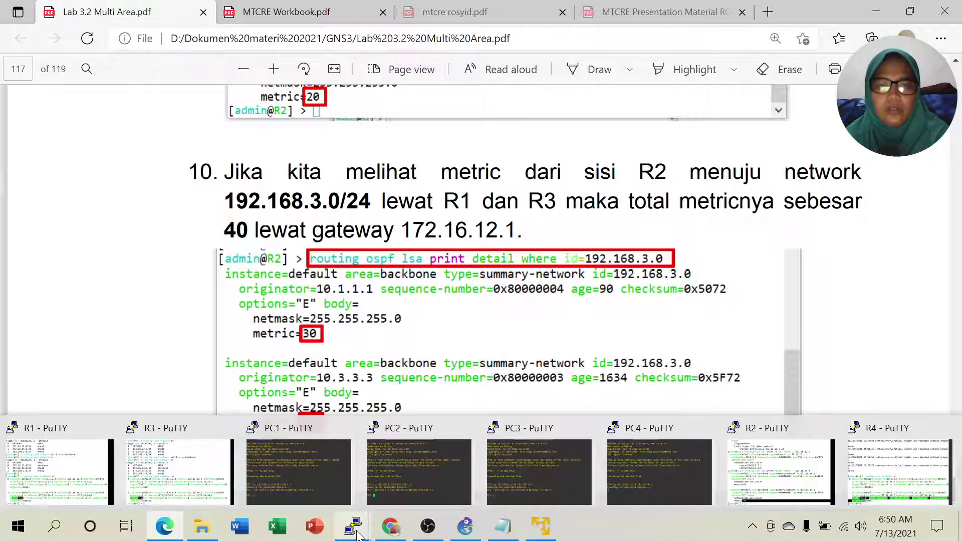
Highlight the 192.168.3.0 entry from 10.1.1.1 in R2's earlier LSA table, then bring R2's terminal back over GNS3.
{"action": "left_click", "coordinate": [746, 481]}
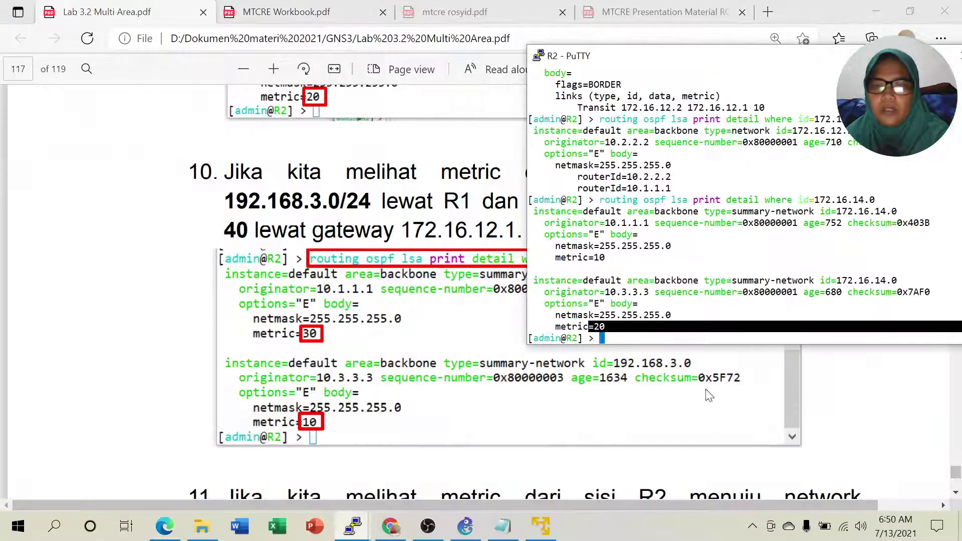
{"action": "scroll", "coordinate": [744, 200], "scroll_direction": "up", "scroll_amount": 10}
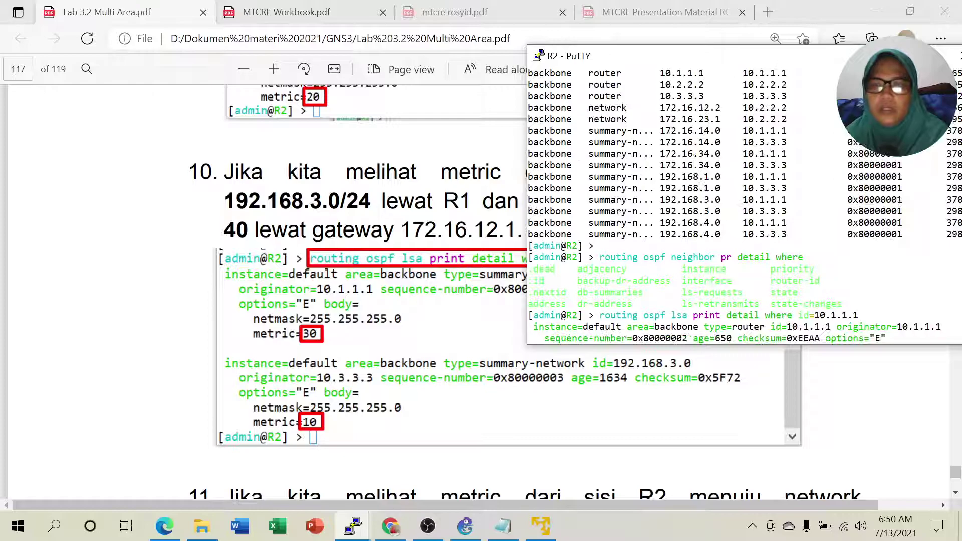
{"action": "left_click_drag", "start_coordinate": [698, 199], "coordinate": [721, 199]}
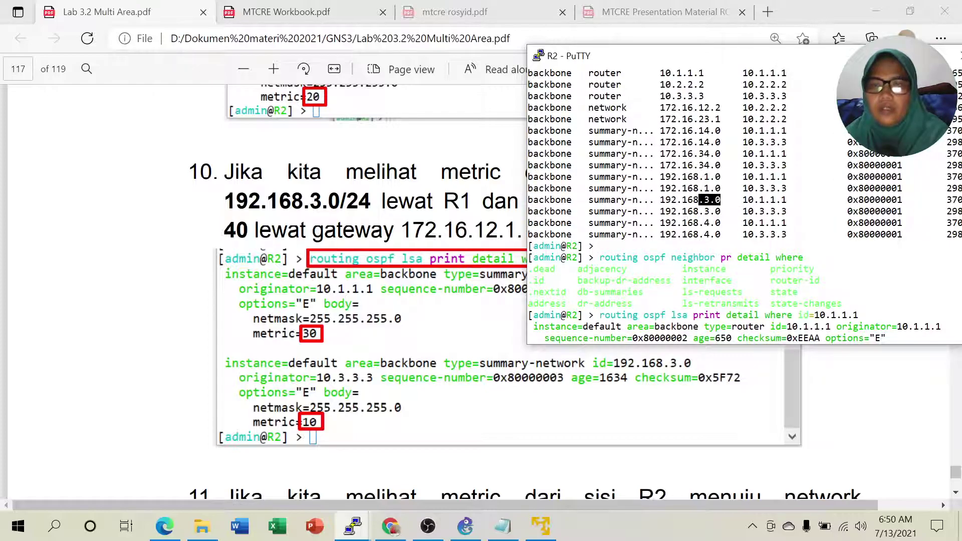
{"action": "left_click", "coordinate": [465, 526]}
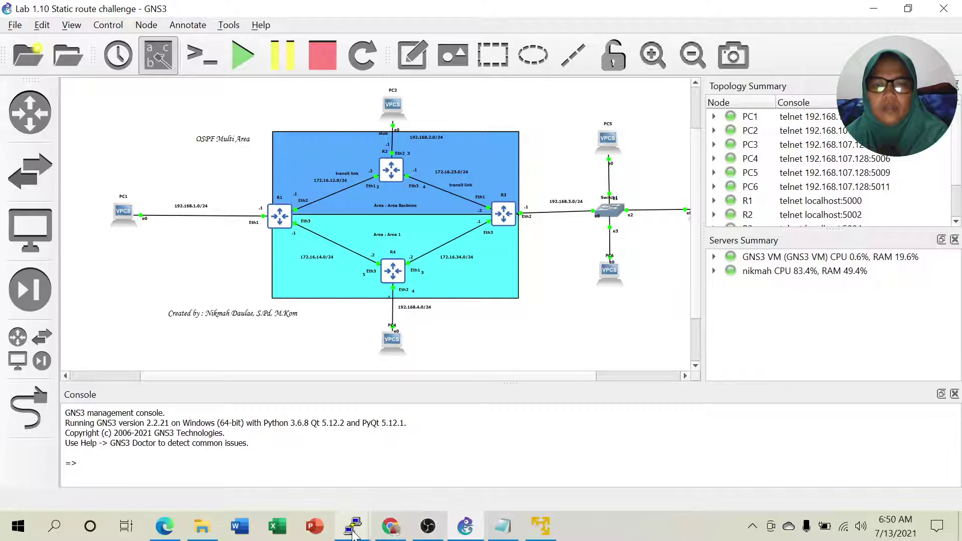
{"action": "mouse_move", "coordinate": [354, 534]}
{"action": "left_click", "coordinate": [728, 458]}
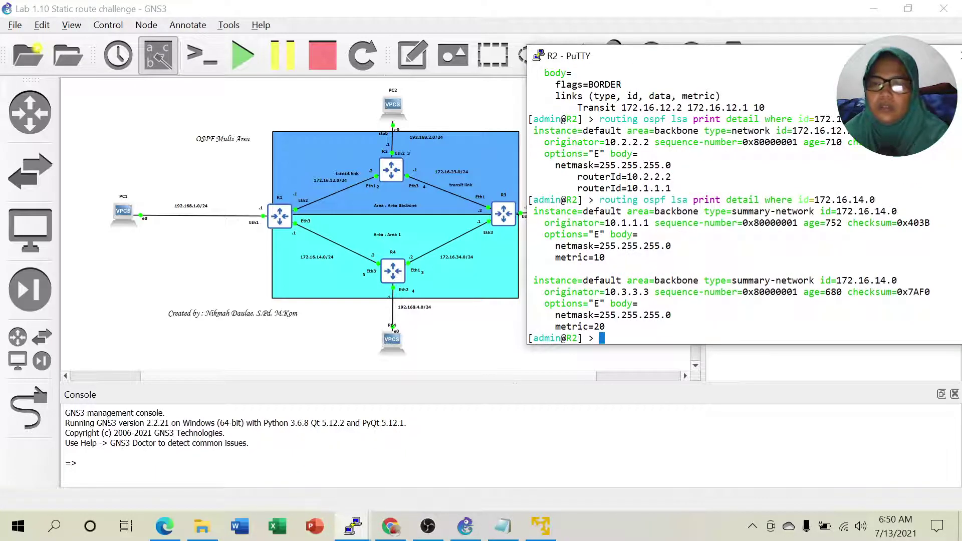
Run R2's LSA detail query for 192.168.3.0 and highlight the originator 10.1.1.1.
{"action": "key", "text": "Up"}
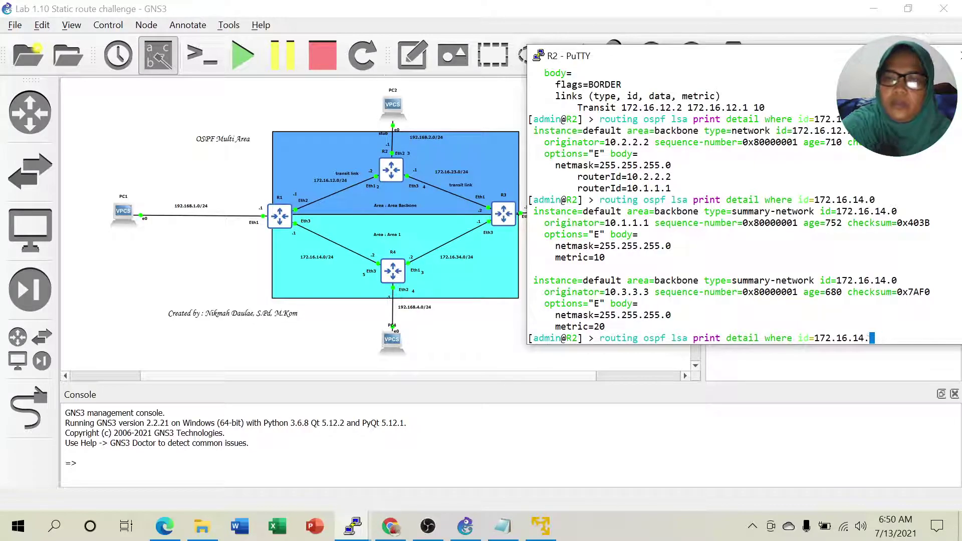
{"action": "key", "text": "BackSpace"}
{"action": "key", "text": "BackSpace"}
{"action": "key", "text": "BackSpace"}
{"action": "key", "text": "BackSpace"}
{"action": "key", "text": "BackSpace"}
{"action": "key", "text": "BackSpace"}
{"action": "key", "text": "BackSpace"}
{"action": "key", "text": "BackSpace"}
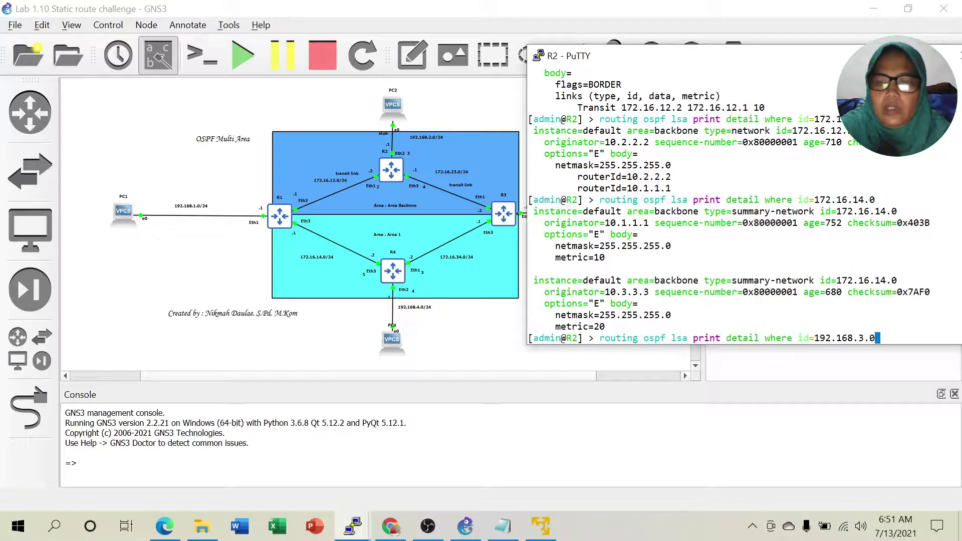
{"action": "key", "text": "Return"}
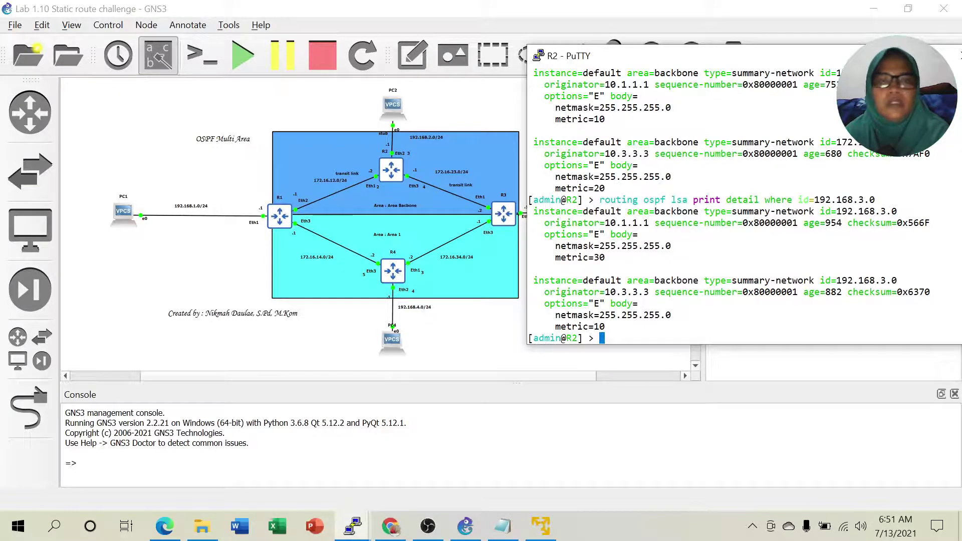
{"action": "left_click_drag", "start_coordinate": [617, 222], "coordinate": [648, 222]}
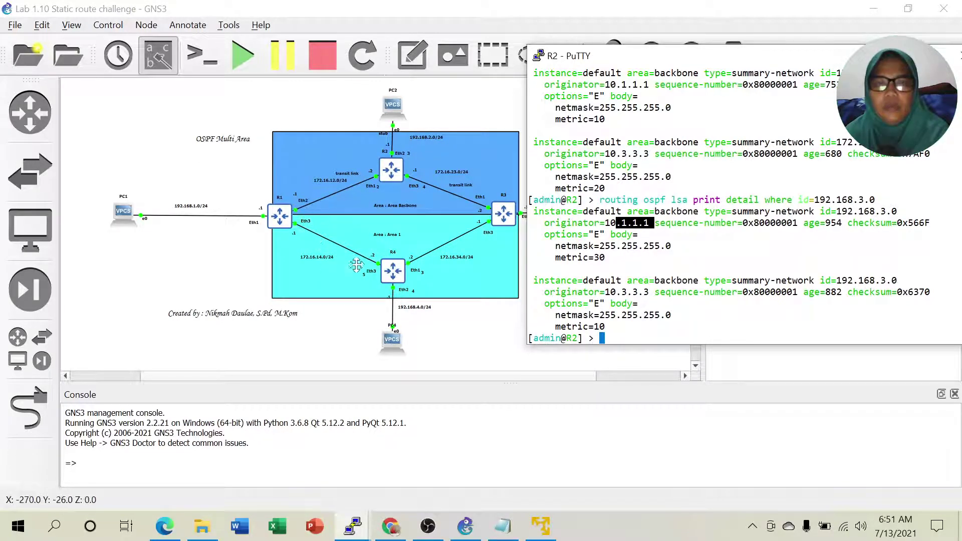
Reposition R2's terminal, mark the metric value, then minimize it to reveal GNS3.
{"action": "left_click_drag", "start_coordinate": [706, 60], "coordinate": [773, 62]}
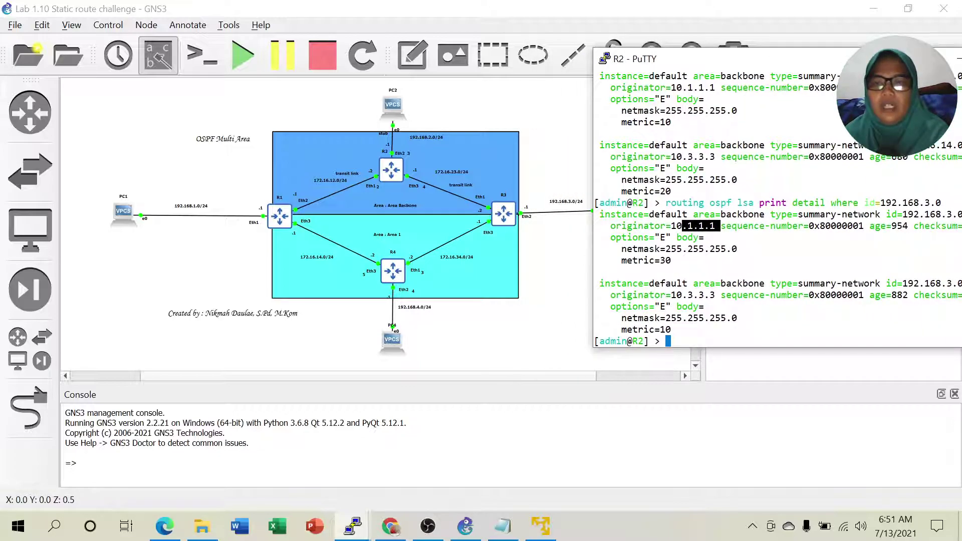
{"action": "left_click_drag", "start_coordinate": [838, 55], "coordinate": [821, 55]}
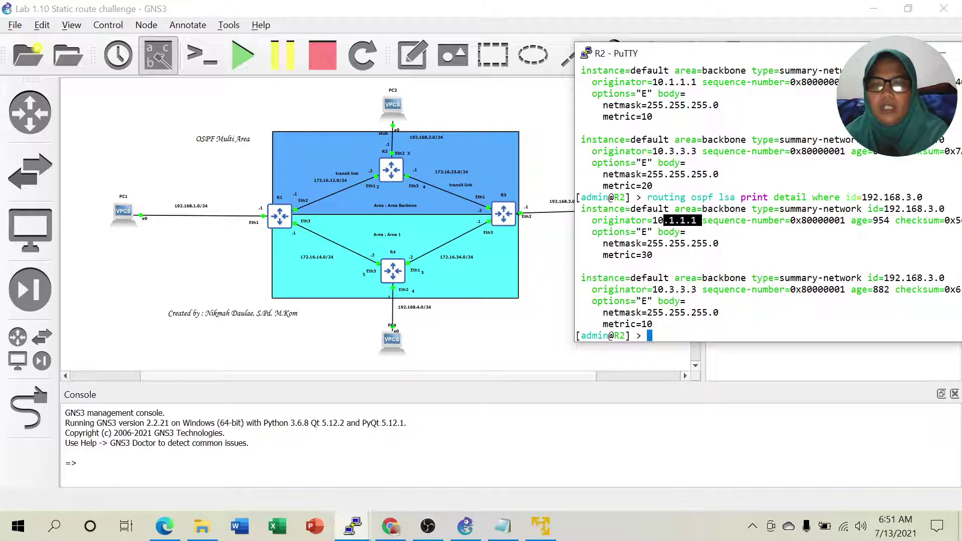
{"action": "left_click_drag", "start_coordinate": [642, 325], "coordinate": [656, 325]}
{"action": "left_click", "coordinate": [657, 324]}
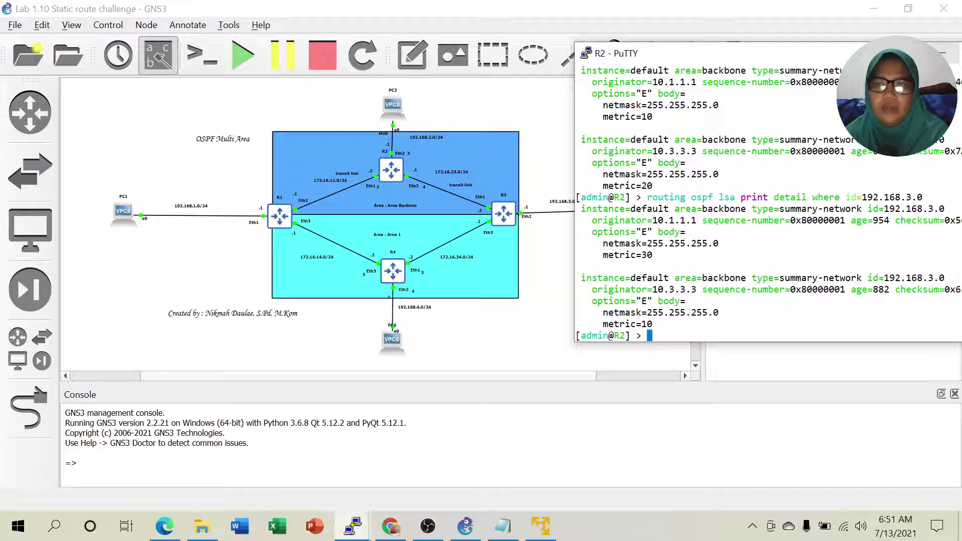
{"action": "left_click", "coordinate": [942, 53]}
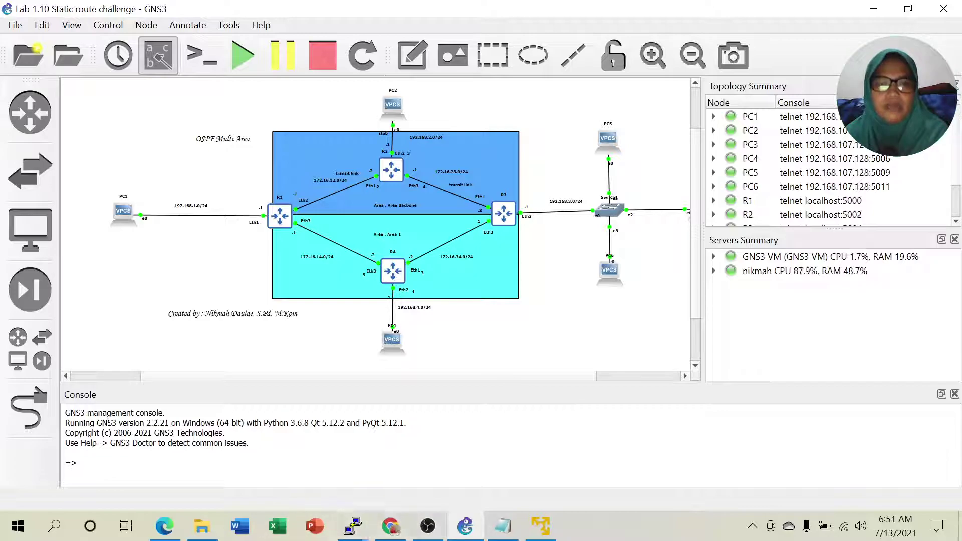
Scroll the lab guide PDF to page 118, showing R2's route to 192.168.3.0/24 with ospf-metric=20.
{"action": "left_click", "coordinate": [164, 526]}
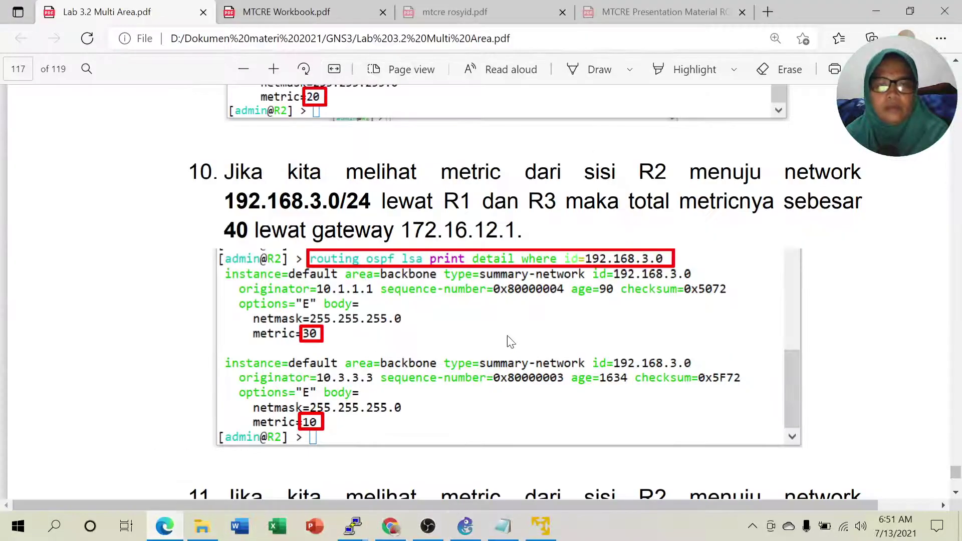
{"action": "scroll", "coordinate": [568, 320], "scroll_direction": "down", "scroll_amount": 10}
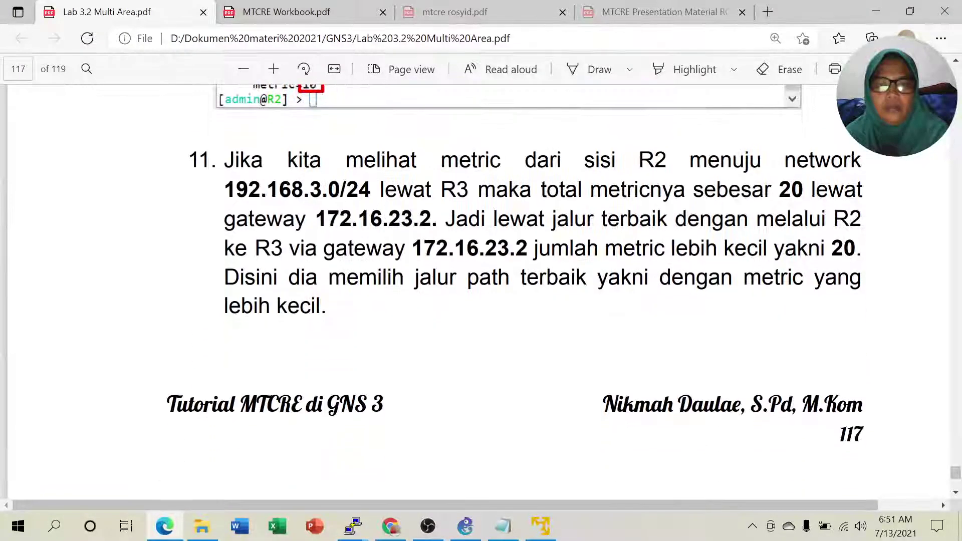
{"action": "scroll", "coordinate": [567, 320], "scroll_direction": "down", "scroll_amount": 8}
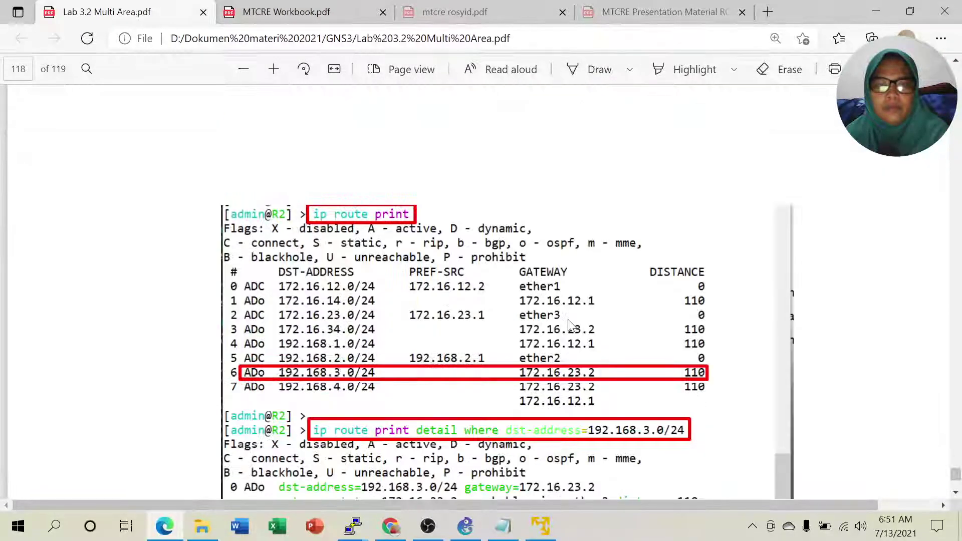
{"action": "scroll", "coordinate": [568, 325], "scroll_direction": "up", "scroll_amount": 6}
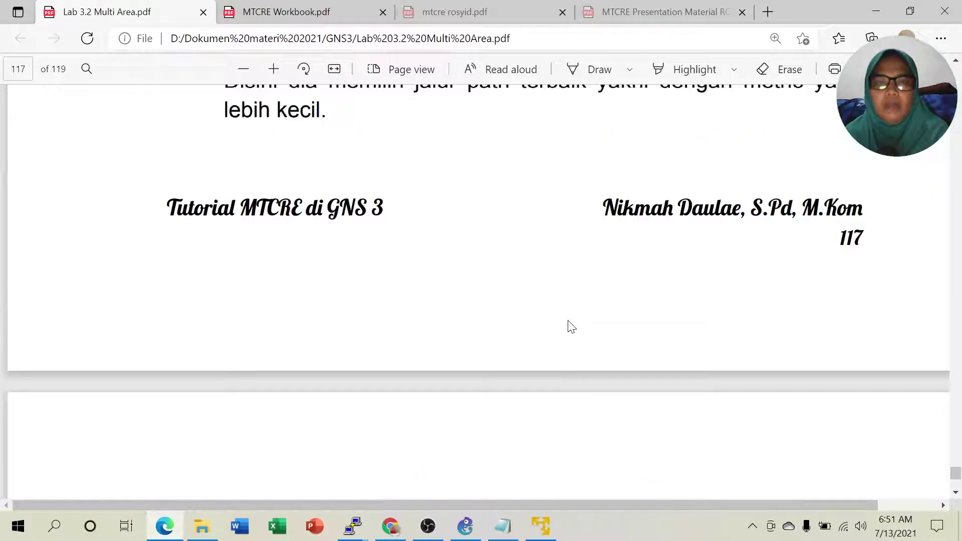
{"action": "scroll", "coordinate": [567, 325], "scroll_direction": "down", "scroll_amount": 5}
{"action": "scroll", "coordinate": [570, 328], "scroll_direction": "down", "scroll_amount": 3}
{"action": "scroll", "coordinate": [568, 331], "scroll_direction": "up", "scroll_amount": 2}
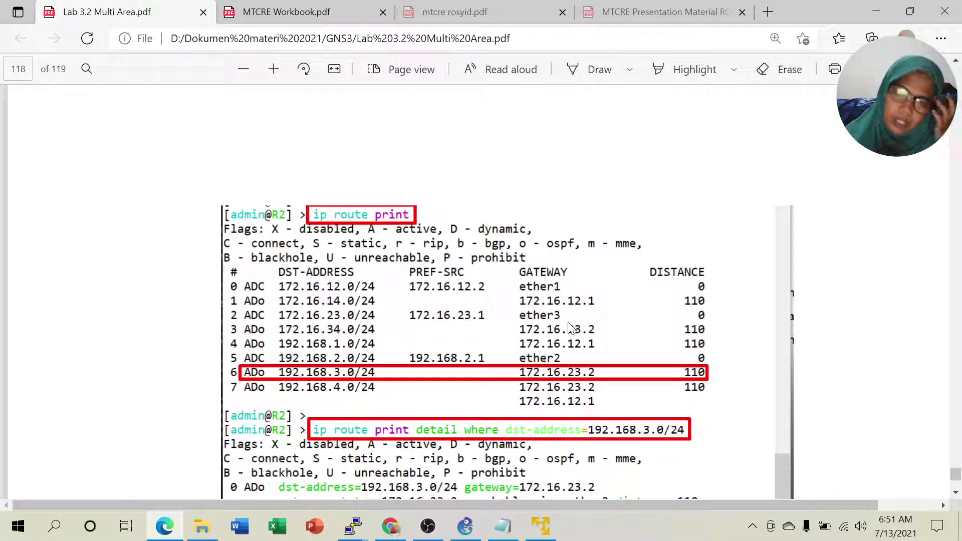
{"action": "scroll", "coordinate": [567, 326], "scroll_direction": "down", "scroll_amount": 1}
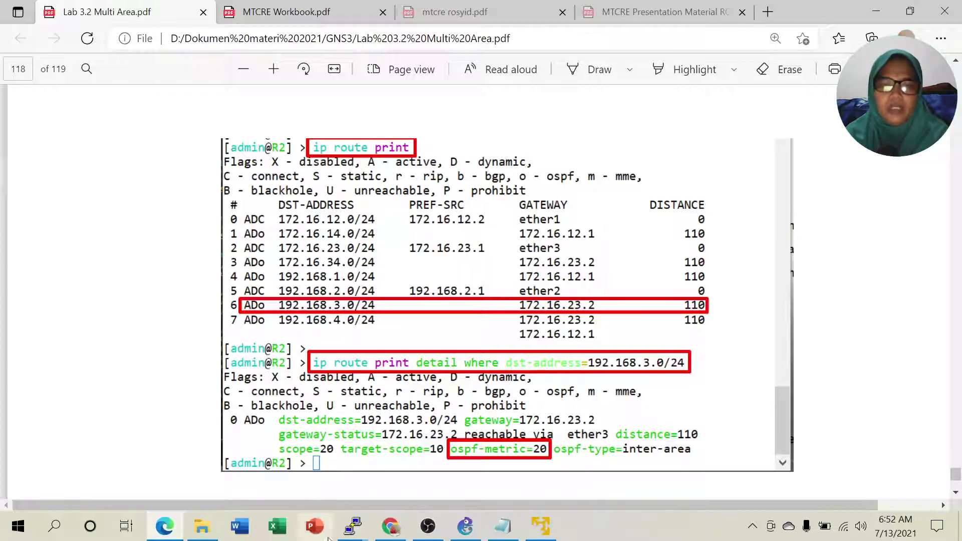
Bring R2's PuTTY terminal in front of the GNS3 topology and move it up-left.
{"action": "mouse_move", "coordinate": [357, 535]}
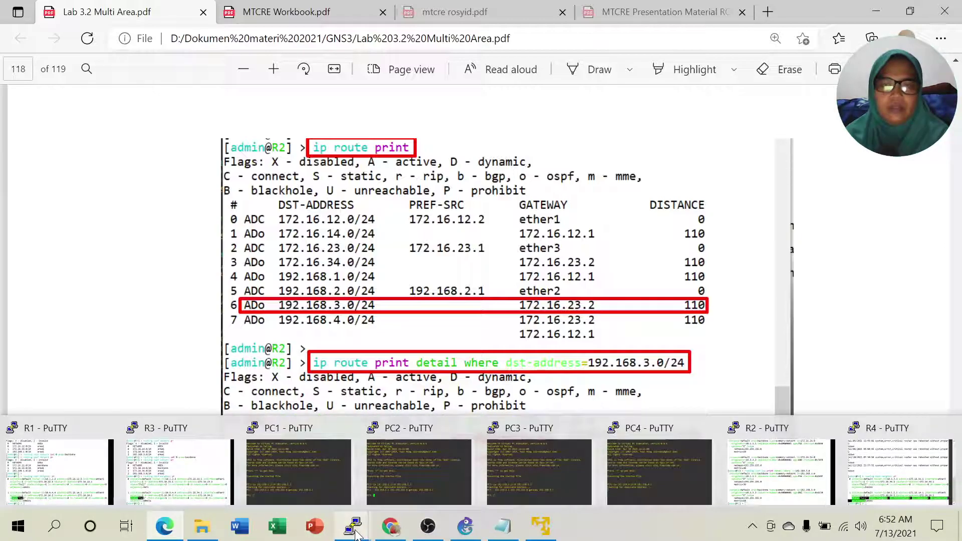
{"action": "left_click", "coordinate": [811, 469]}
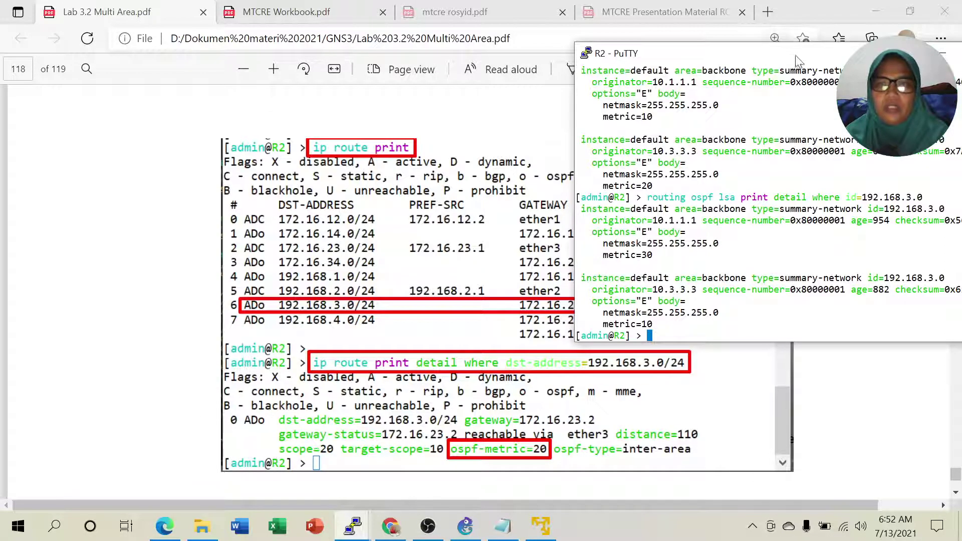
{"action": "left_click", "coordinate": [467, 528]}
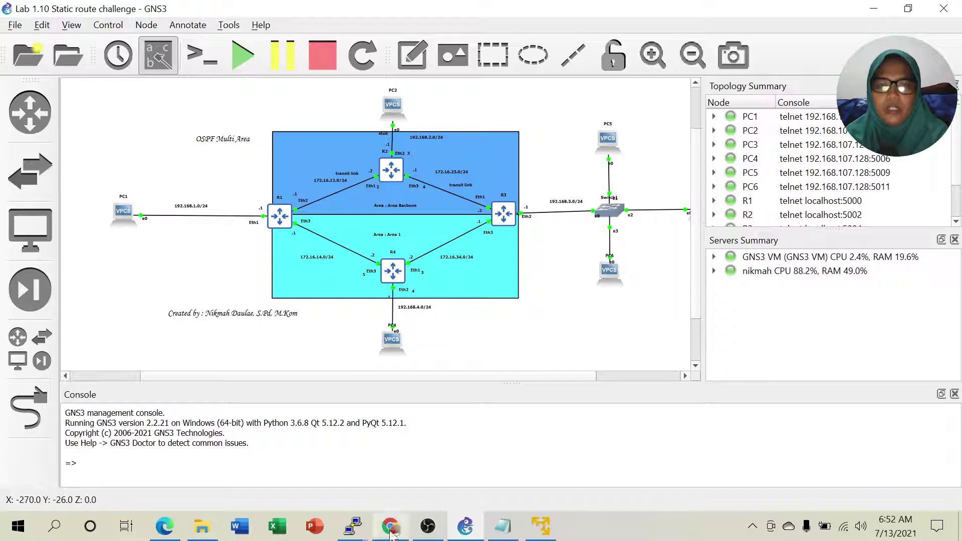
{"action": "mouse_move", "coordinate": [354, 530]}
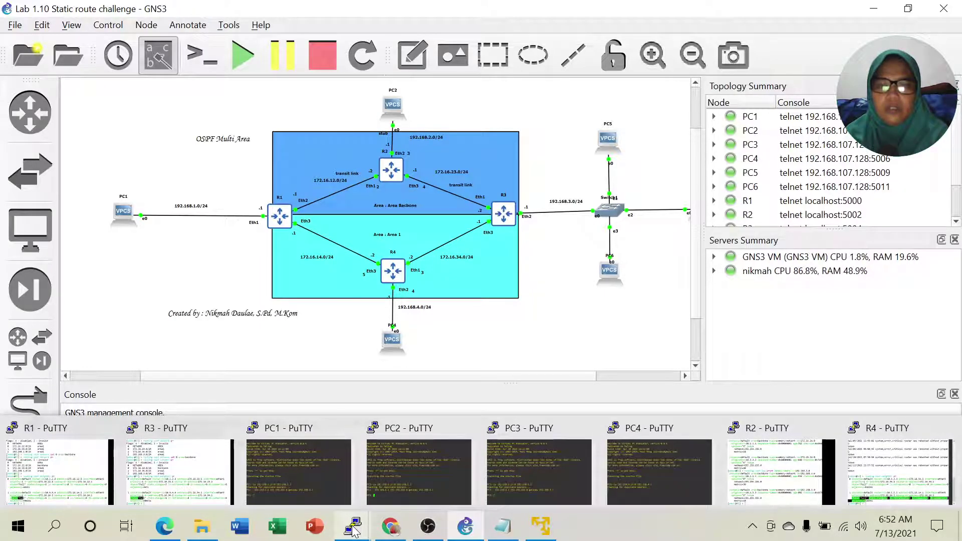
{"action": "left_click", "coordinate": [775, 473]}
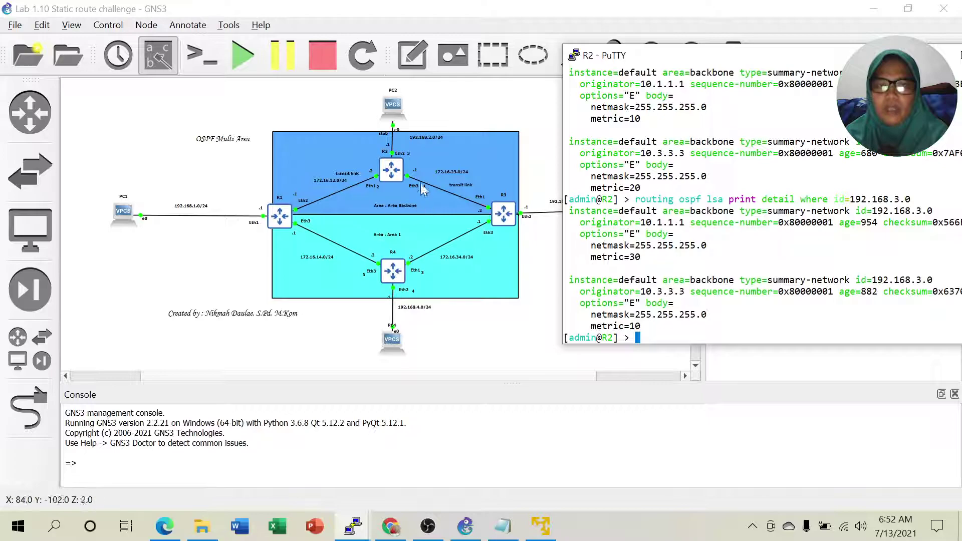
{"action": "left_click_drag", "start_coordinate": [798, 60], "coordinate": [768, 36]}
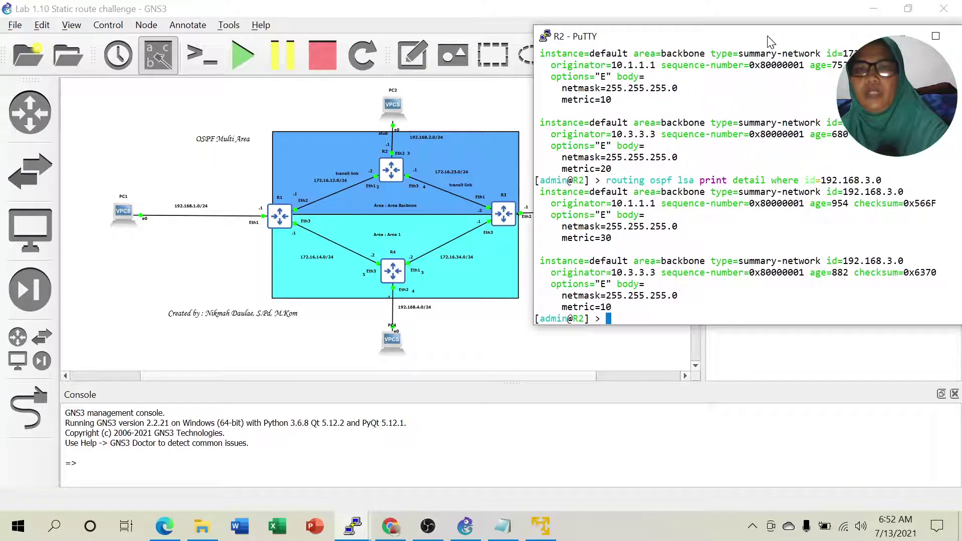
Print R2's route table and mark the 192.168.3.0/24 route via 172.16.23.2 at distance 110.
{"action": "type", "text": "p route pr"}
{"action": "key", "text": "Return"}
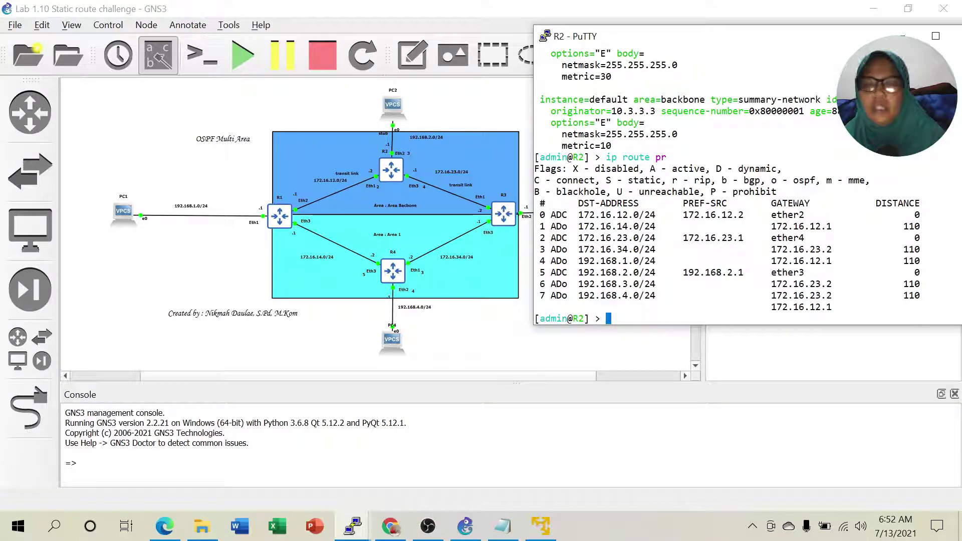
{"action": "left_click_drag", "start_coordinate": [574, 284], "coordinate": [815, 284]}
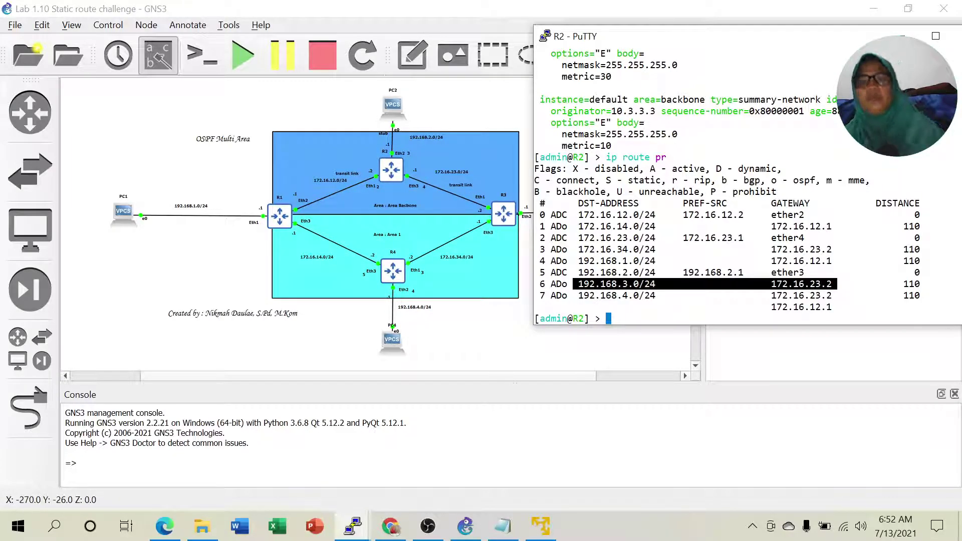
{"action": "left_click", "coordinate": [165, 527]}
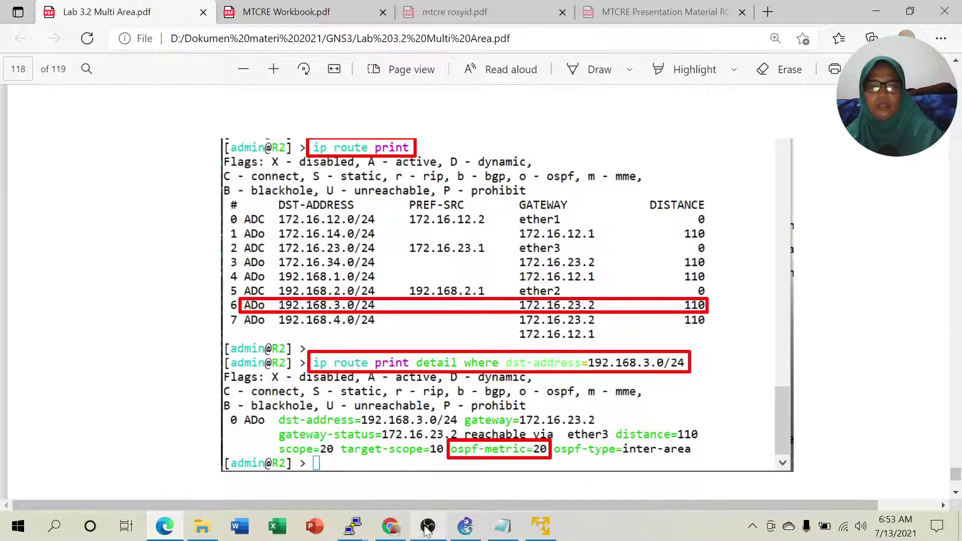
On R2, print route detail for 192.168.3.0/24 and highlight ospf-metric=20, then return to GNS3.
{"action": "mouse_move", "coordinate": [357, 524]}
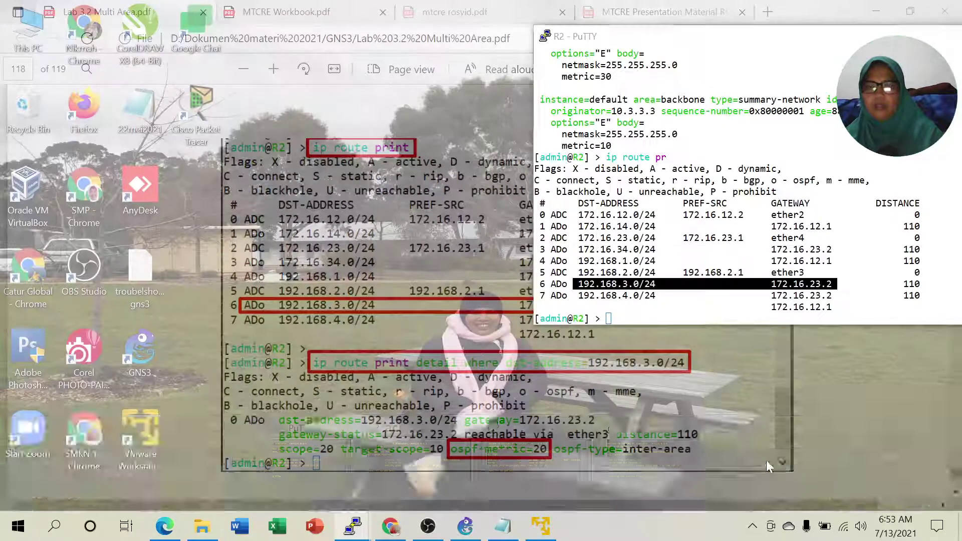
{"action": "left_click", "coordinate": [769, 466]}
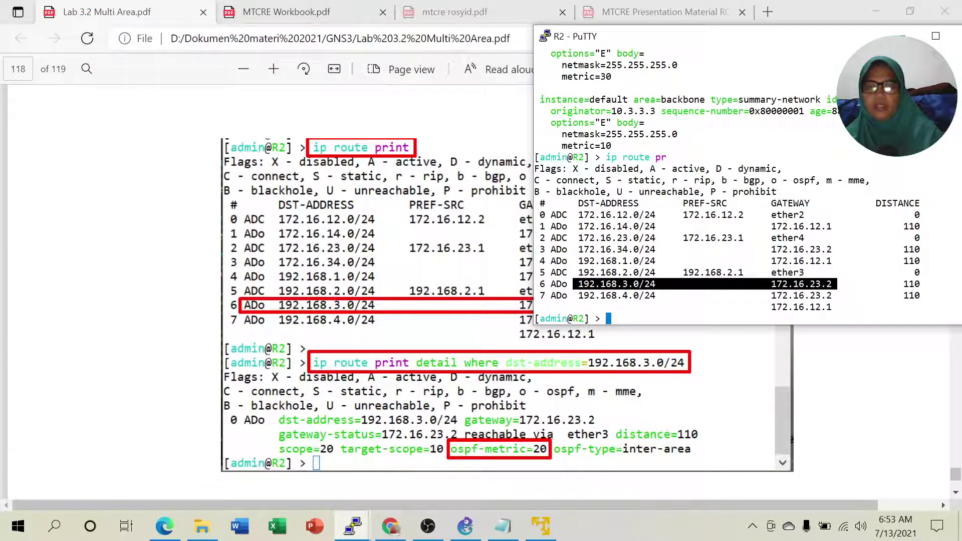
{"action": "left_click", "coordinate": [683, 307]}
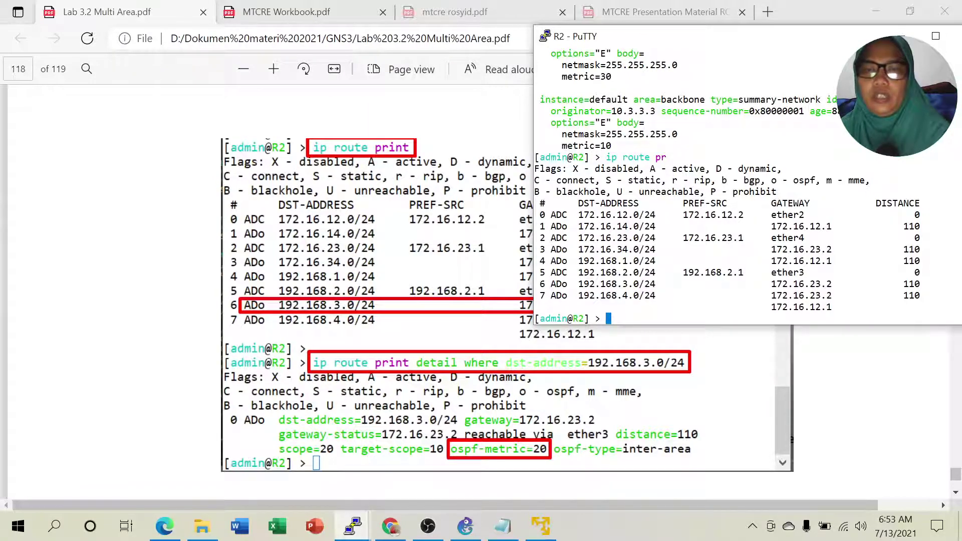
{"action": "type", "text": "ip route "}
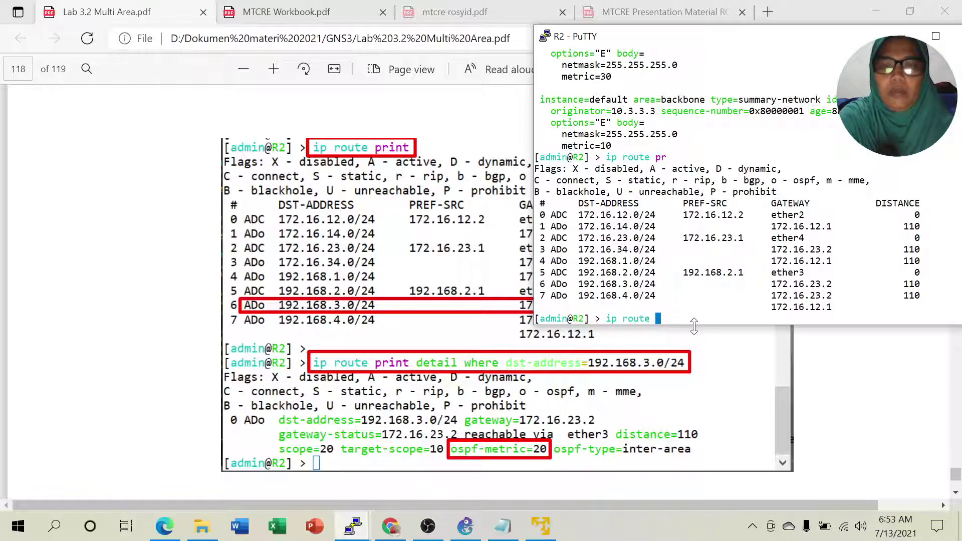
{"action": "type", "text": "print "}
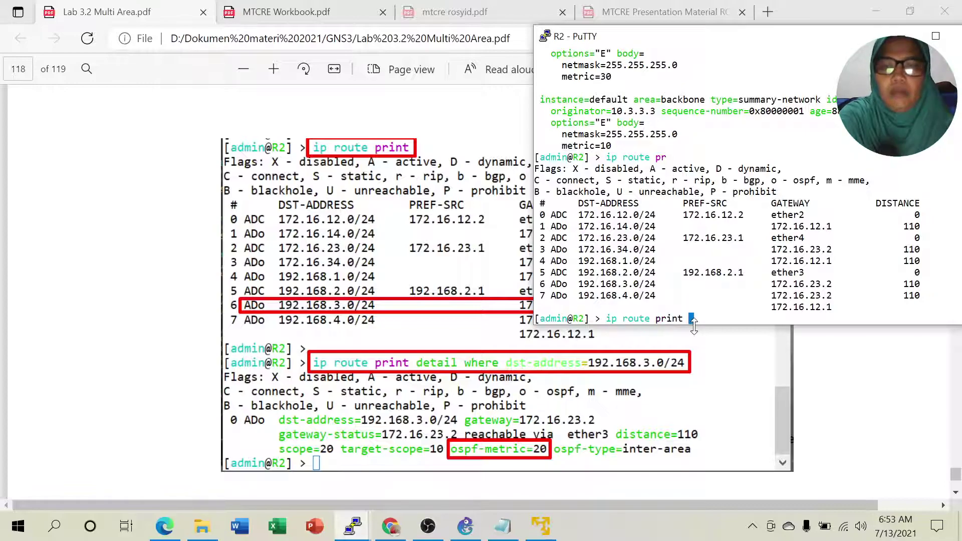
{"action": "type", "text": "detail where "}
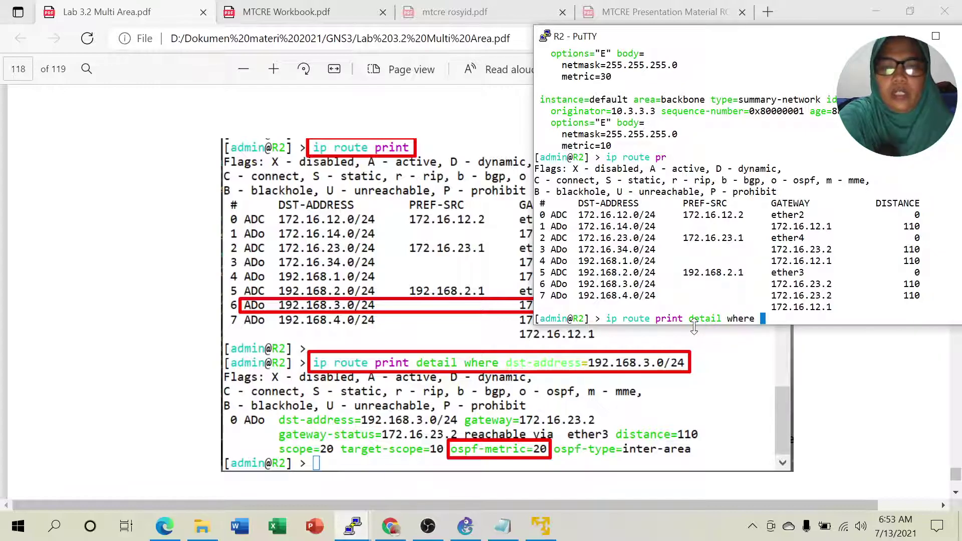
{"action": "type", "text": "dst-address "}
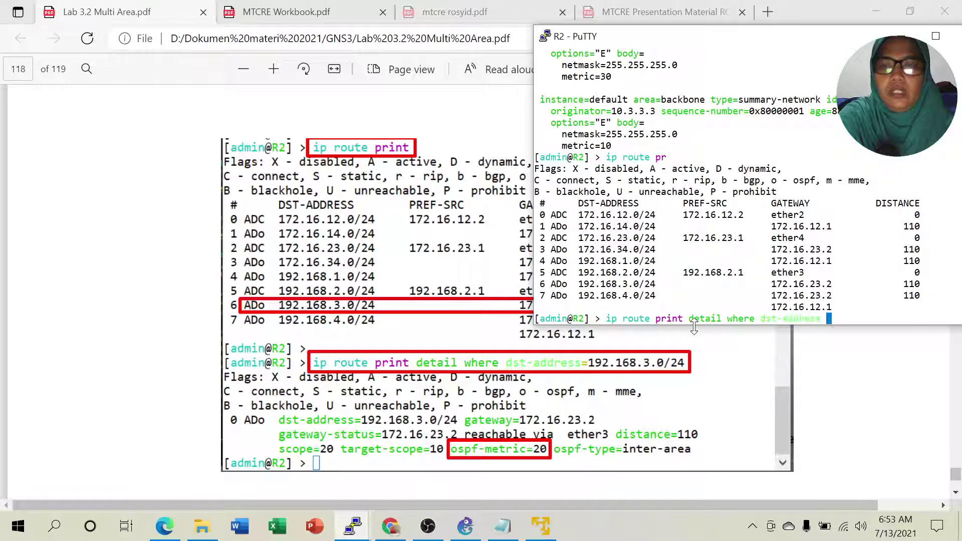
{"action": "type", "text": "192.168.3.0/24"}
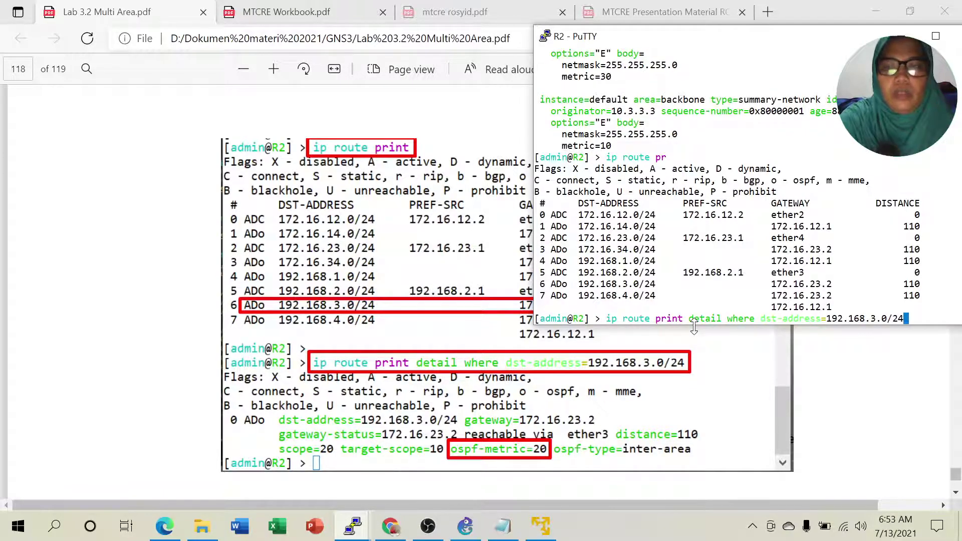
{"action": "key", "text": "Return"}
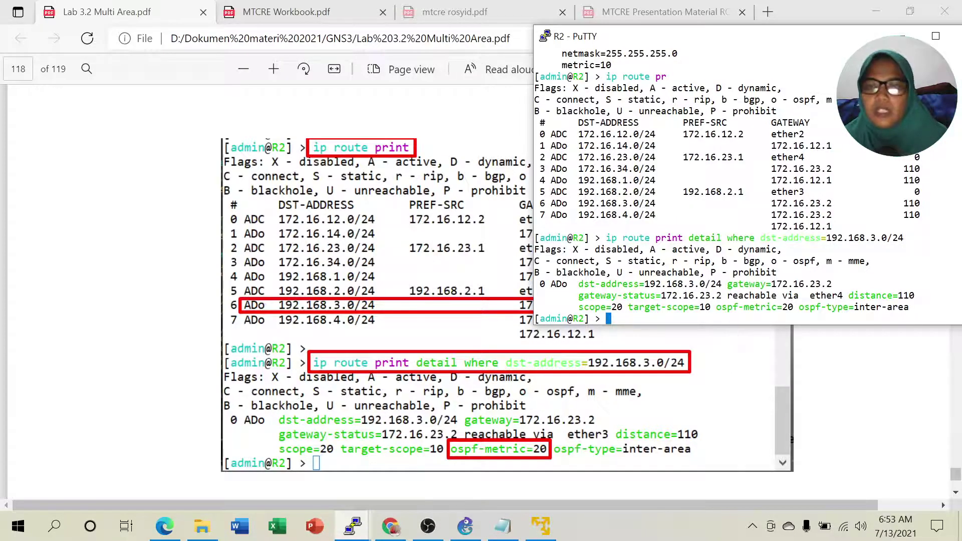
{"action": "left_click_drag", "start_coordinate": [716, 307], "coordinate": [793, 306]}
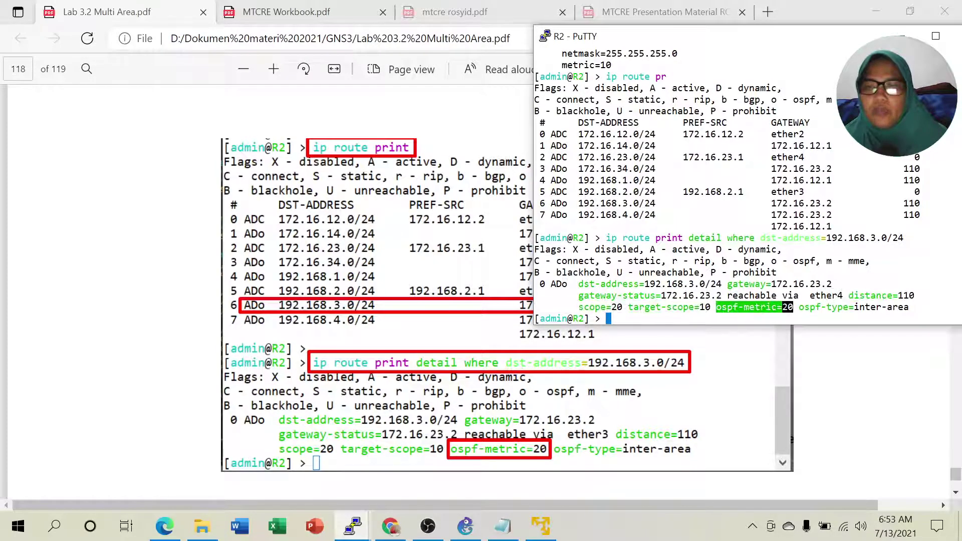
{"action": "left_click", "coordinate": [465, 527]}
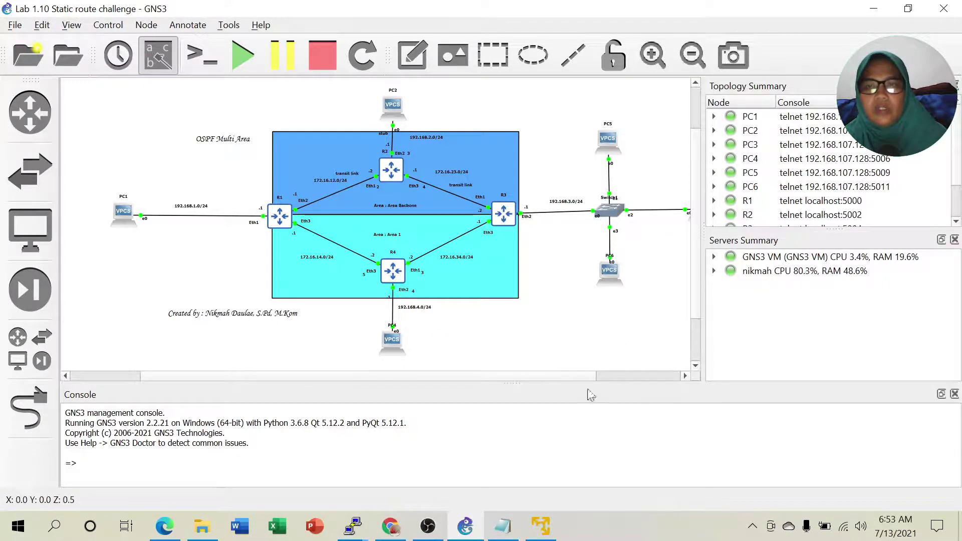
Bring up GNS3's OSPF multi-area topology of R1–R4 spanning the backbone and Area 1.
{"action": "left_click_drag", "start_coordinate": [574, 376], "coordinate": [601, 376]}
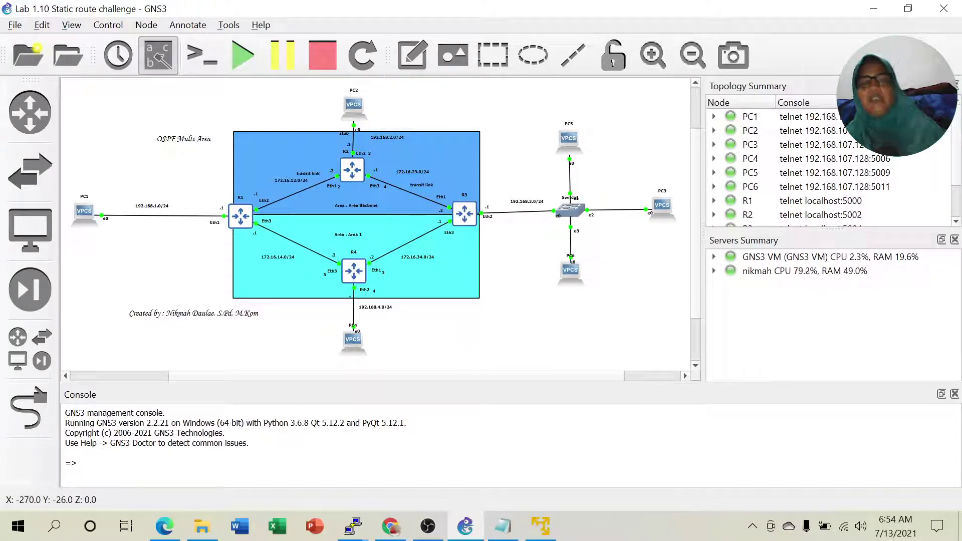
Review the lab PDF's pages 117–118 explaining the metric-20 best path to 192.168.3.0/24 via R3.
{"action": "left_click", "coordinate": [166, 535]}
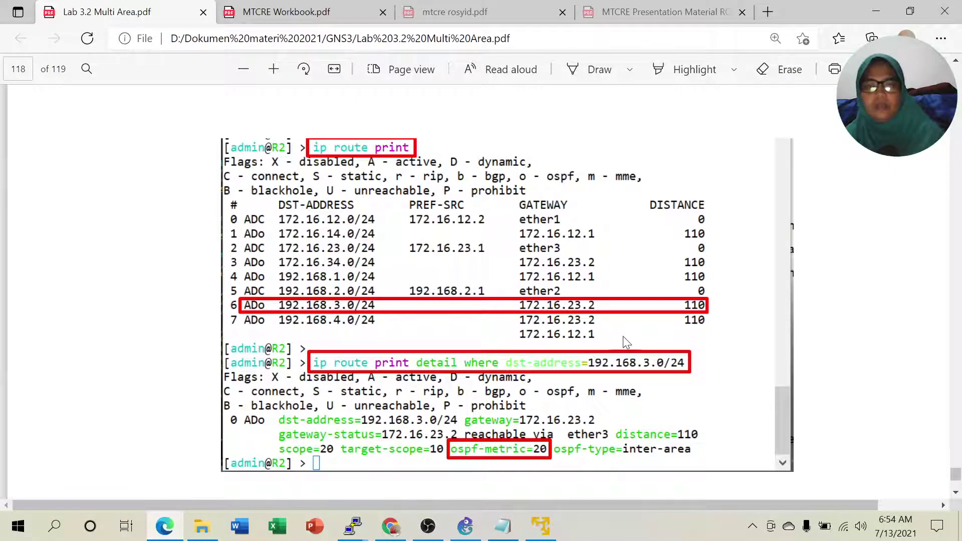
{"action": "scroll", "coordinate": [623, 336], "scroll_direction": "down", "scroll_amount": 2}
{"action": "scroll", "coordinate": [626, 343], "scroll_direction": "down", "scroll_amount": 1}
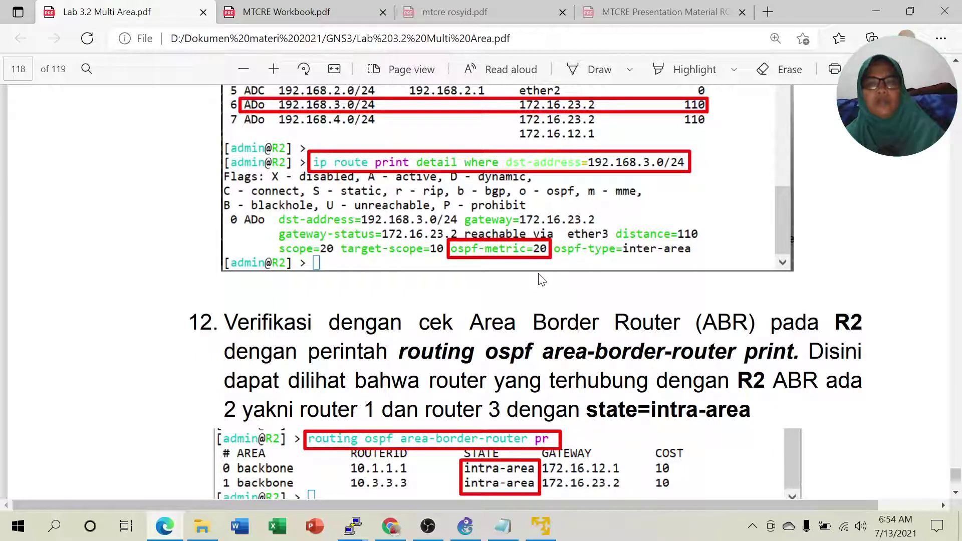
{"action": "scroll", "coordinate": [530, 221], "scroll_direction": "up", "scroll_amount": 2}
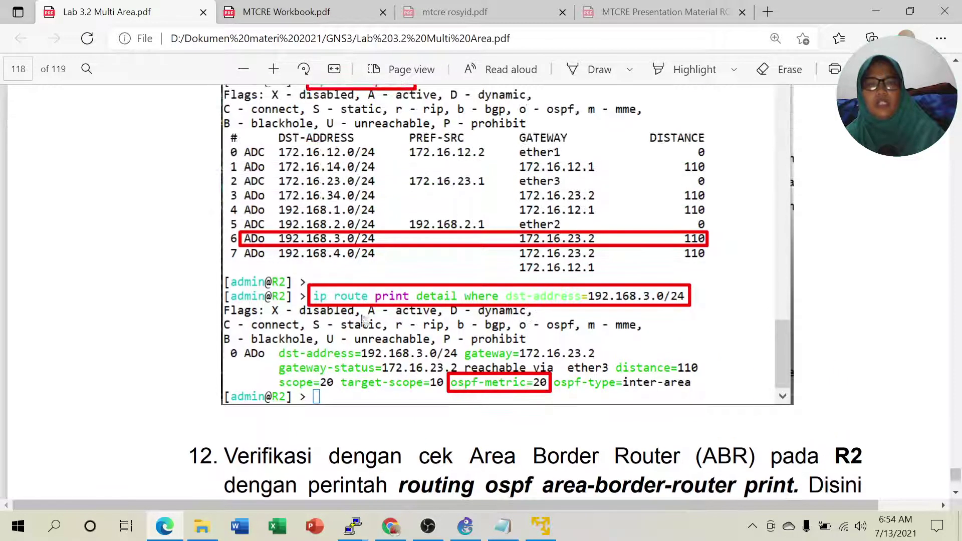
{"action": "scroll", "coordinate": [447, 300], "scroll_direction": "up", "scroll_amount": 10}
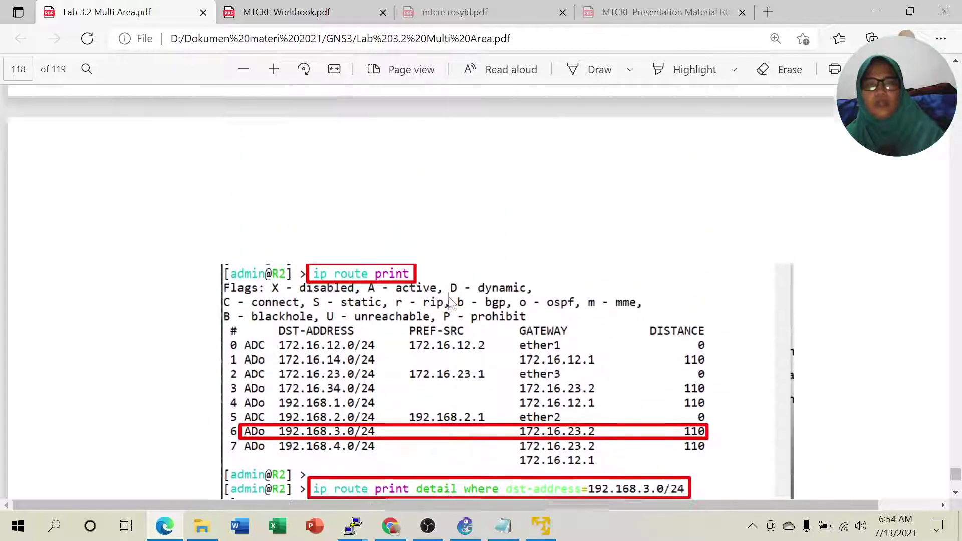
{"action": "scroll", "coordinate": [449, 299], "scroll_direction": "up", "scroll_amount": 2}
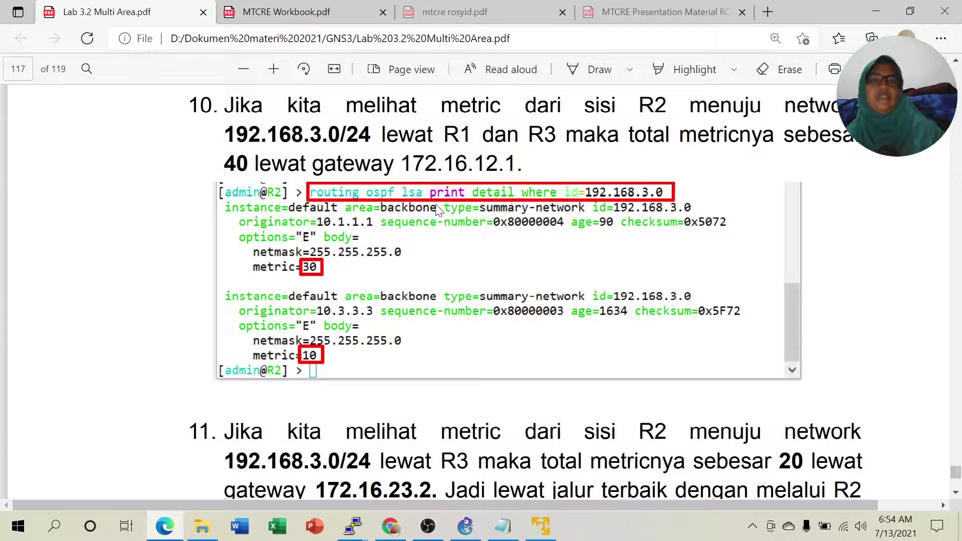
{"action": "scroll", "coordinate": [436, 229], "scroll_direction": "down", "scroll_amount": 3}
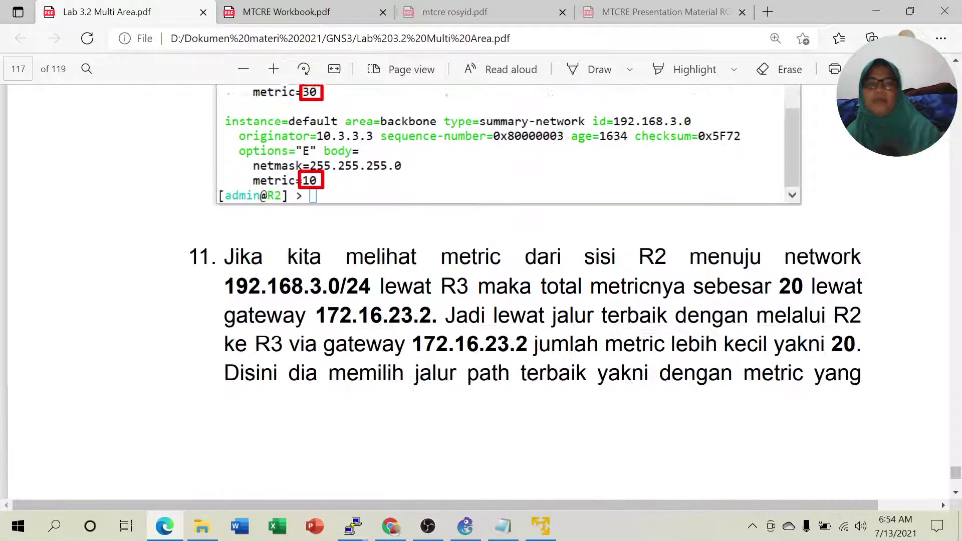
{"action": "scroll", "coordinate": [521, 279], "scroll_direction": "down", "scroll_amount": 8}
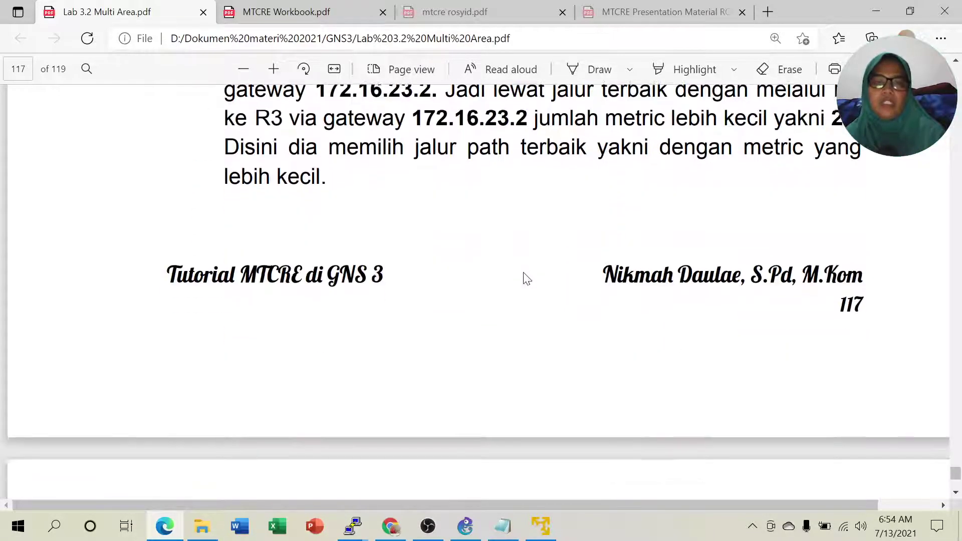
{"action": "scroll", "coordinate": [525, 281], "scroll_direction": "up", "scroll_amount": 10}
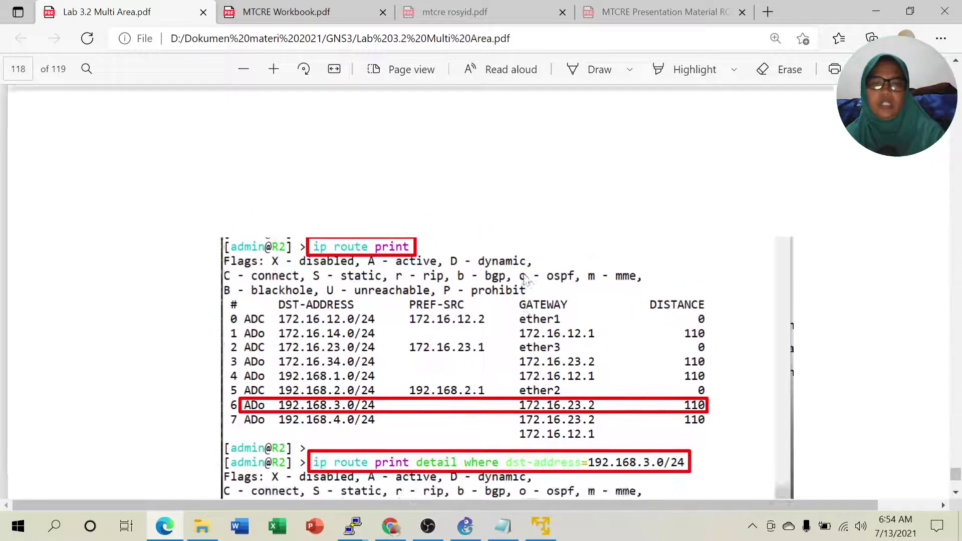
{"action": "scroll", "coordinate": [509, 299], "scroll_direction": "down", "scroll_amount": 2}
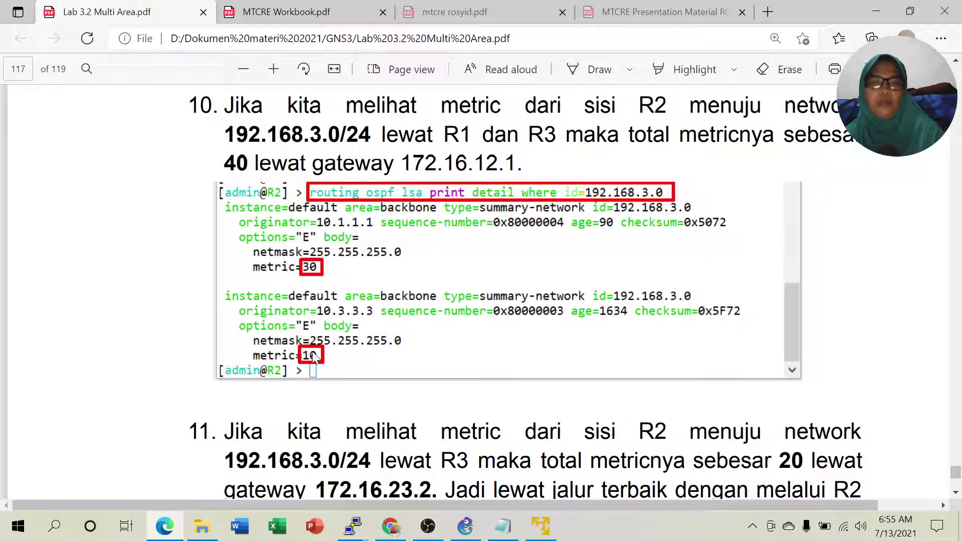
{"action": "scroll", "coordinate": [353, 333], "scroll_direction": "down", "scroll_amount": 3}
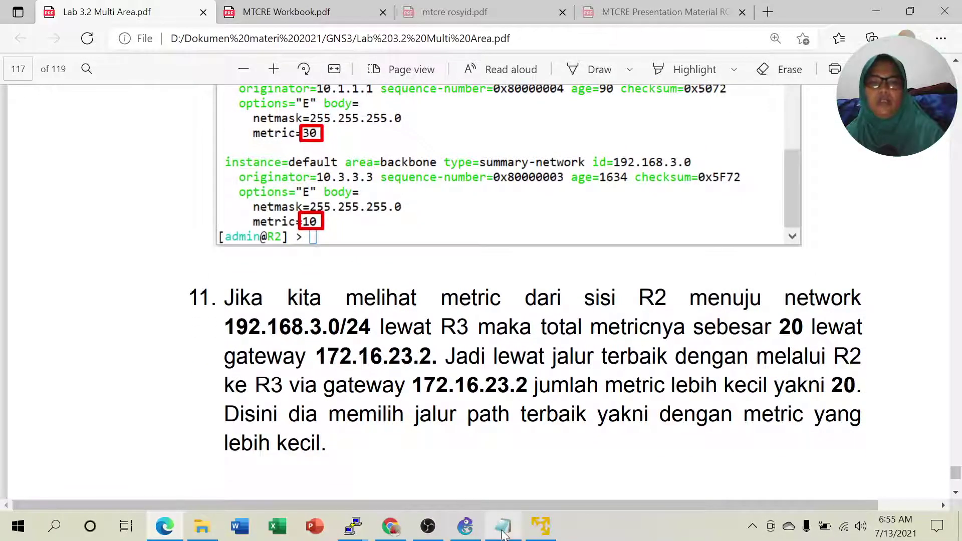
{"action": "left_click", "coordinate": [502, 526]}
Highlight the metric total 20 on the notes' 23.2 line and glance at R4's console.
{"action": "left_click", "coordinate": [404, 327]}
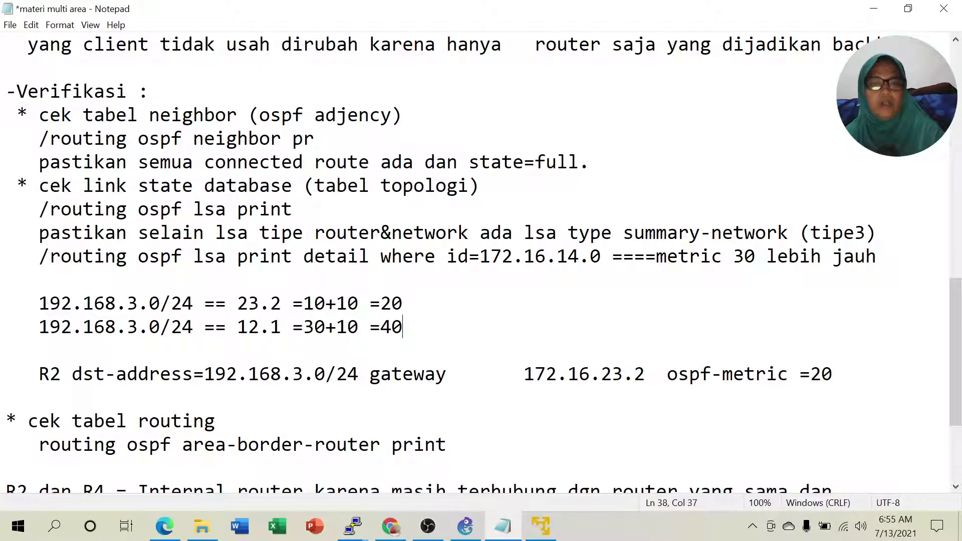
{"action": "left_click_drag", "start_coordinate": [50, 303], "coordinate": [401, 304]}
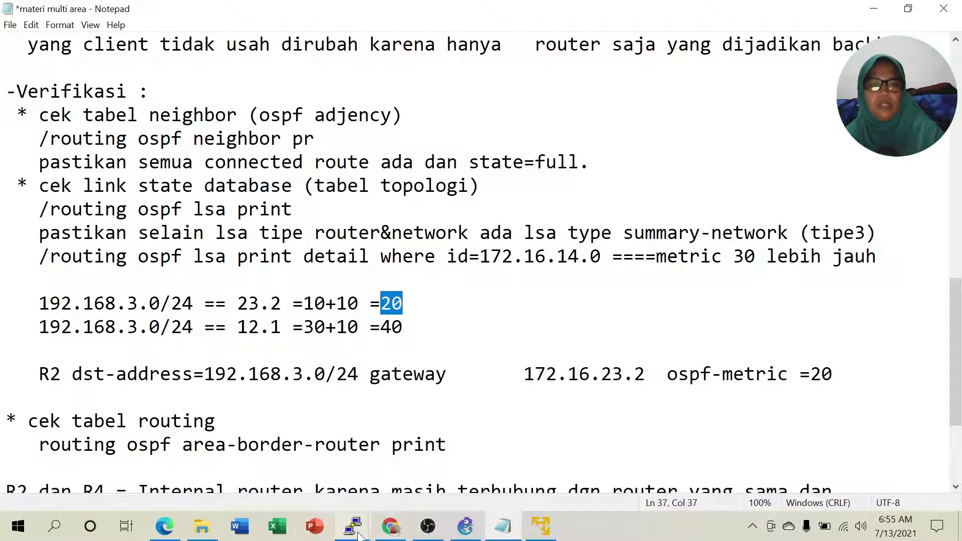
{"action": "mouse_move", "coordinate": [359, 535]}
{"action": "left_click", "coordinate": [867, 456]}
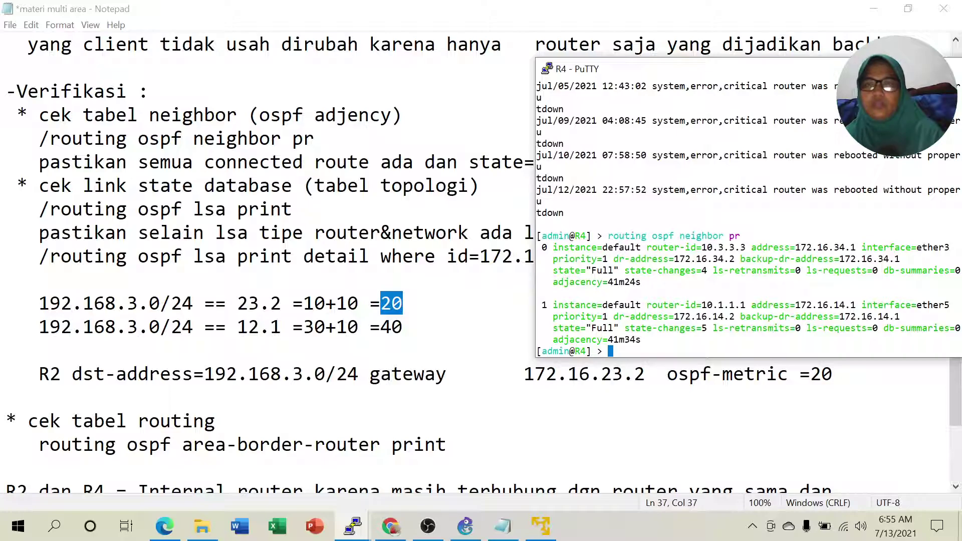
{"action": "left_click", "coordinate": [354, 526]}
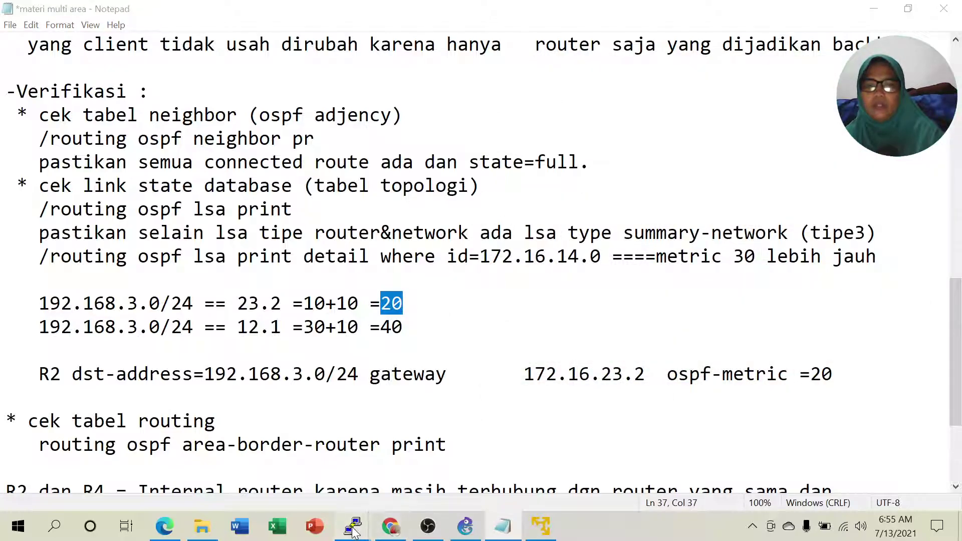
Compare R2's ospf-metric=20 route detail with the notes' metric total 40 via 12.1.
{"action": "mouse_move", "coordinate": [353, 531]}
{"action": "left_click", "coordinate": [704, 478]}
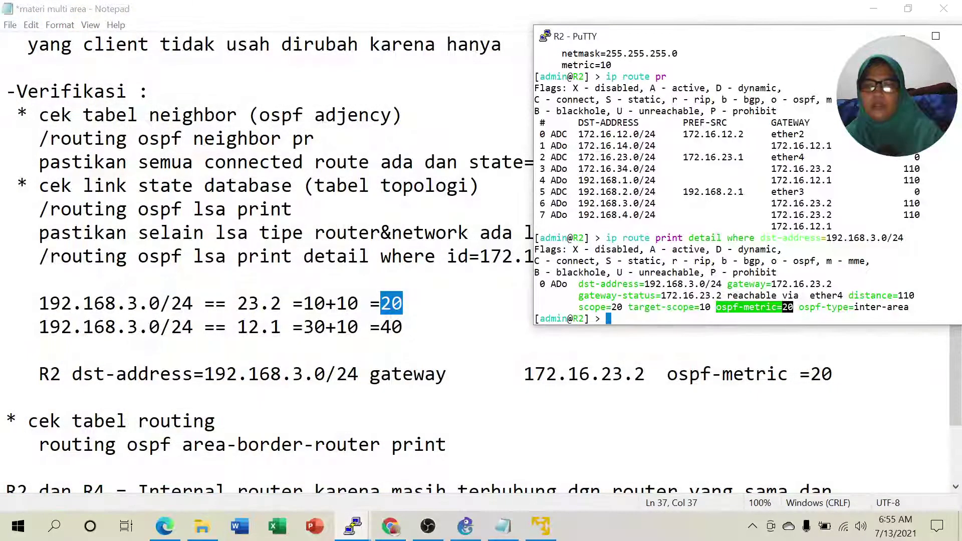
{"action": "left_click", "coordinate": [765, 307]}
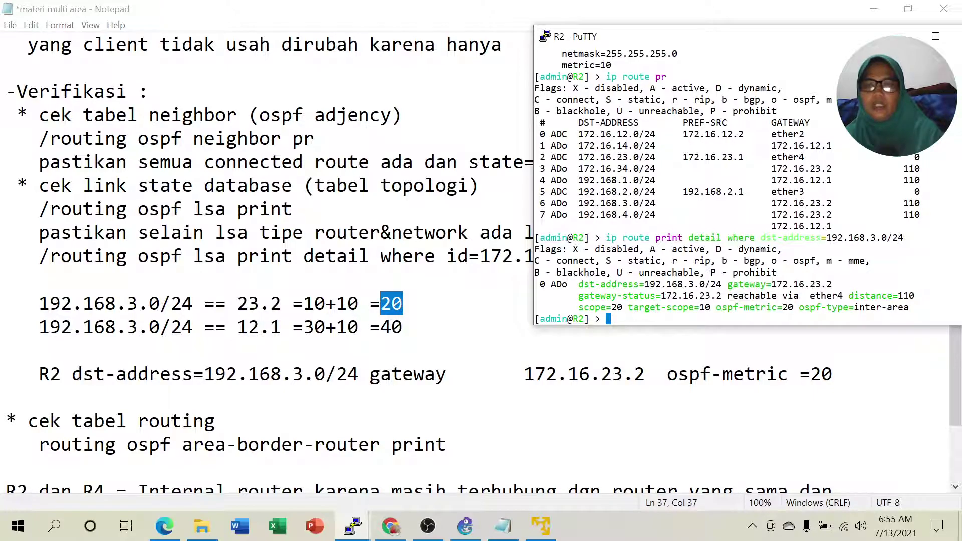
{"action": "left_click_drag", "start_coordinate": [601, 238], "coordinate": [645, 238]}
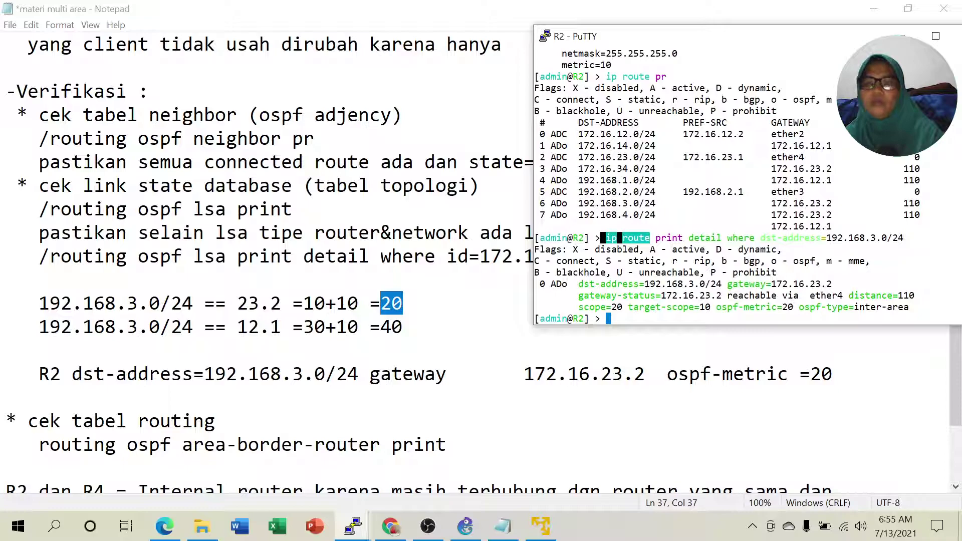
{"action": "left_click_drag", "start_coordinate": [722, 307], "coordinate": [785, 307]}
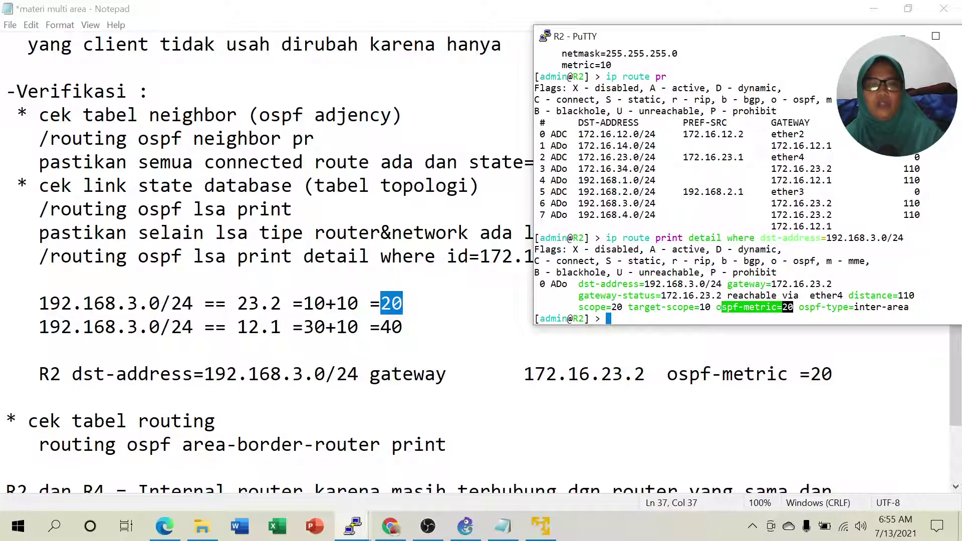
{"action": "left_click_drag", "start_coordinate": [381, 327], "coordinate": [402, 327]}
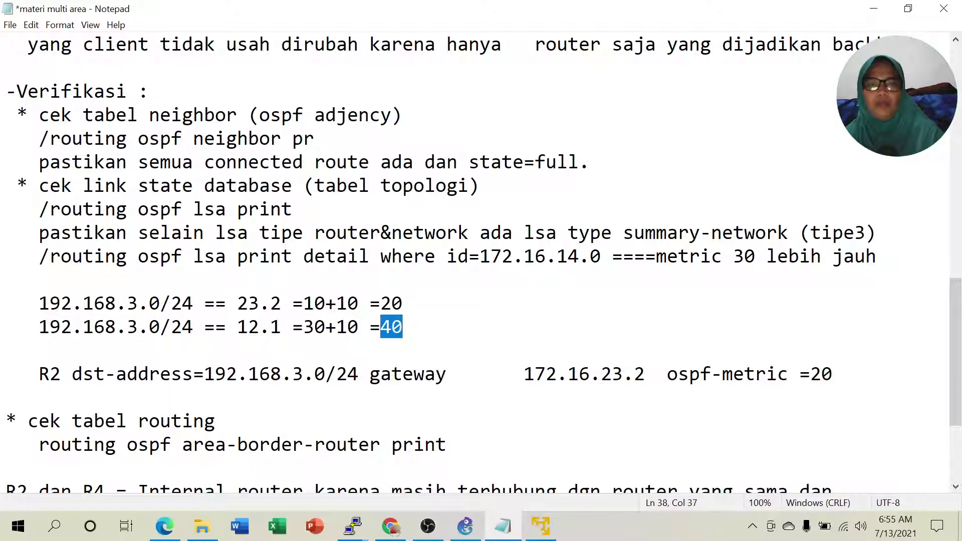
{"action": "left_click", "coordinate": [465, 526]}
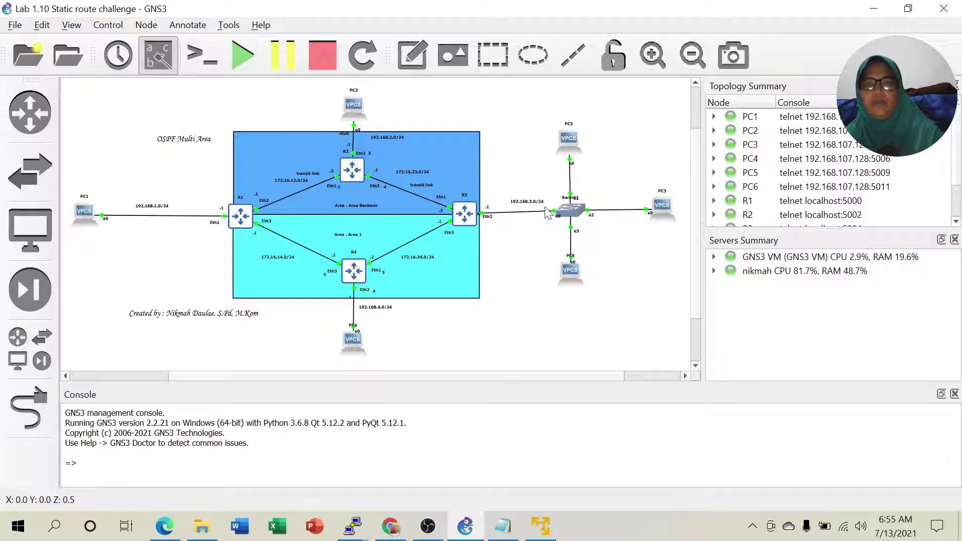
In the notes, highlight R2's route line to 192.168.3.0/24 and its gateway 172.16.23.2.
{"action": "key", "text": "alt+Tab"}
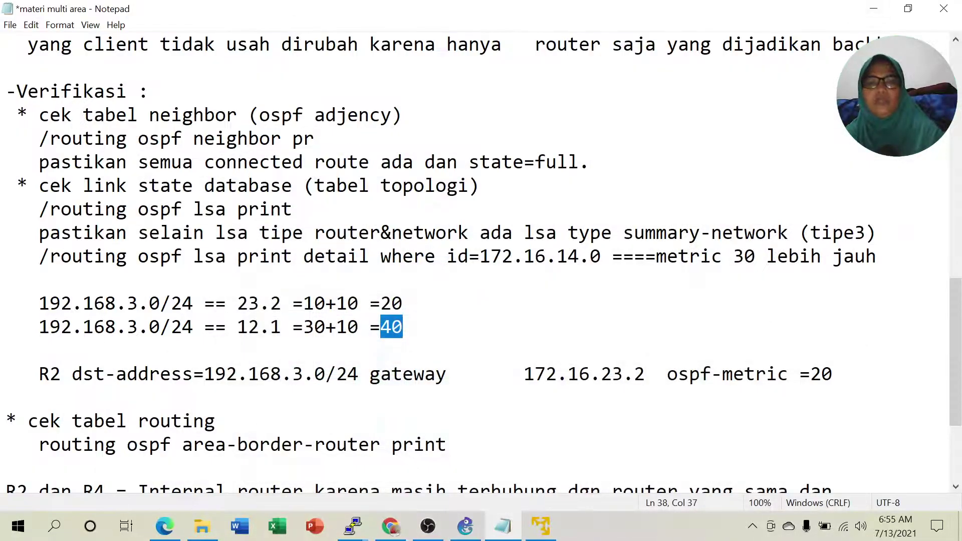
{"action": "key", "text": "Right"}
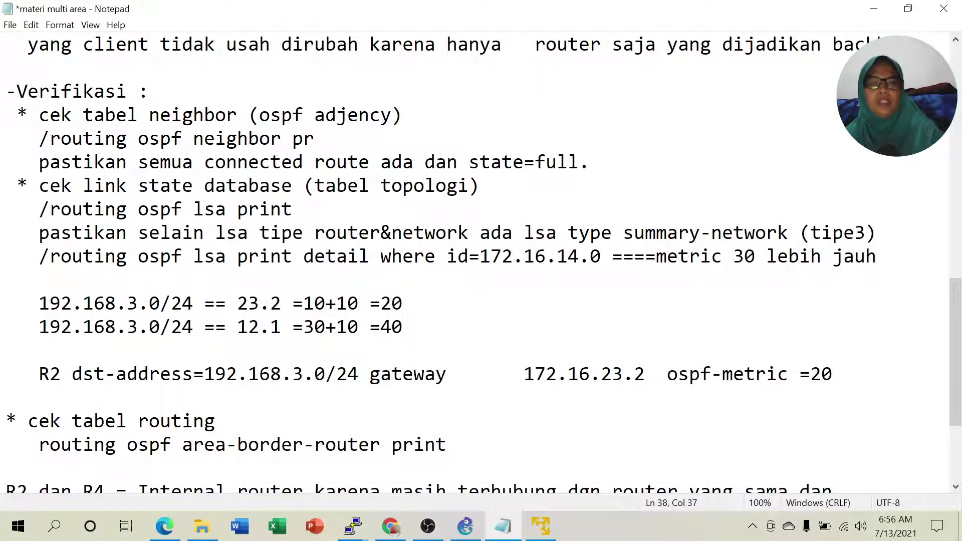
{"action": "left_click", "coordinate": [50, 375]}
{"action": "left_click_drag", "start_coordinate": [72, 374], "coordinate": [446, 374]}
{"action": "left_click", "coordinate": [535, 374]}
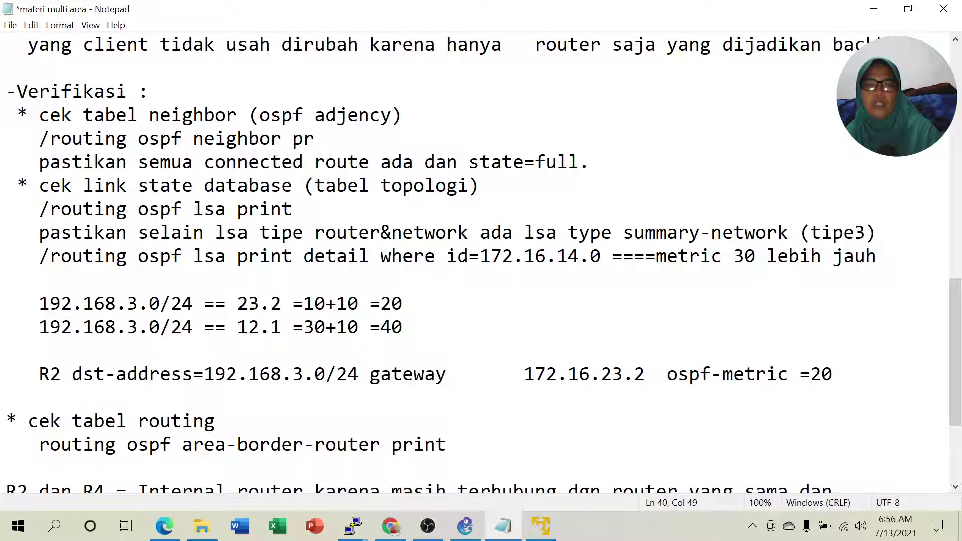
{"action": "left_click_drag", "start_coordinate": [513, 374], "coordinate": [634, 374]}
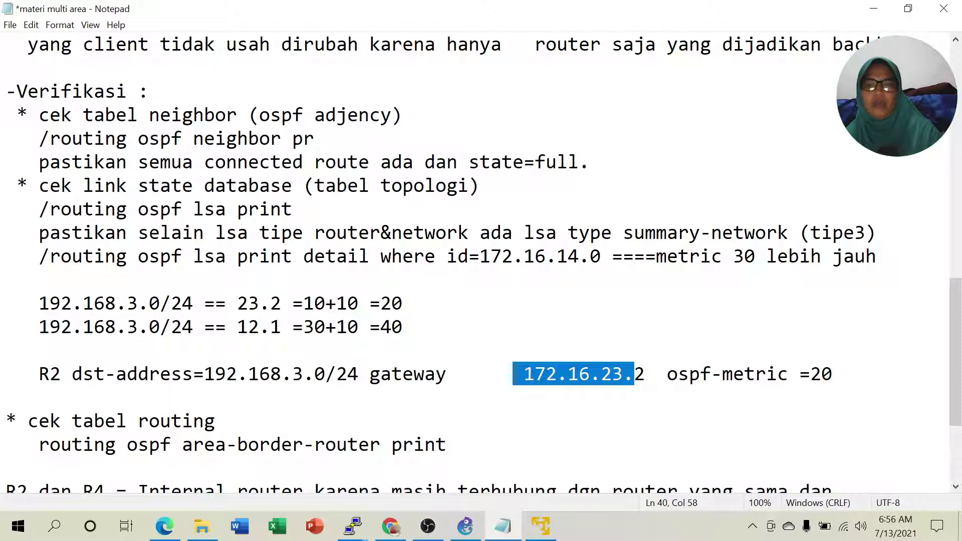
In R2's route table, mark the 192.168.3.0/24 row's 172.16.23.2 gateway and 192.168.4.0/24's gateways.
{"action": "left_click", "coordinate": [354, 524]}
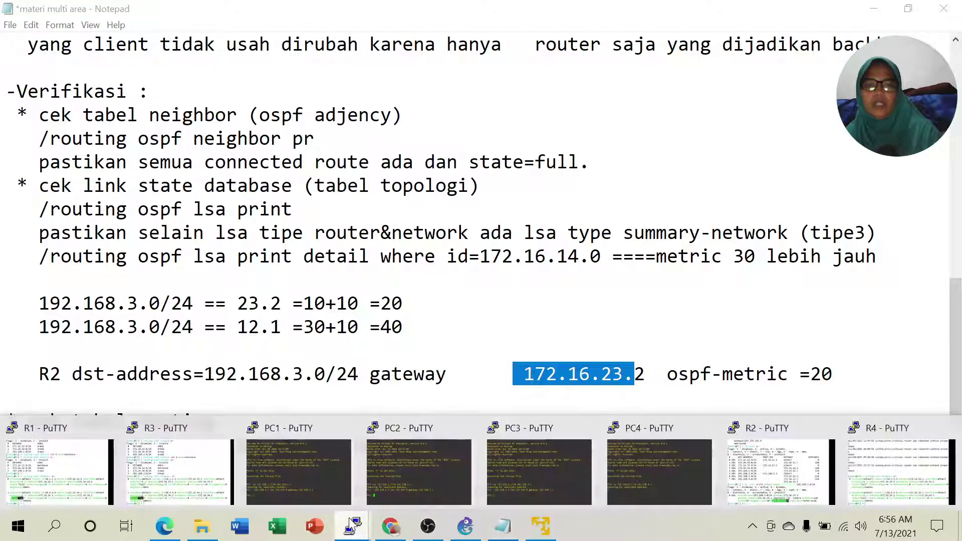
{"action": "left_click", "coordinate": [731, 485]}
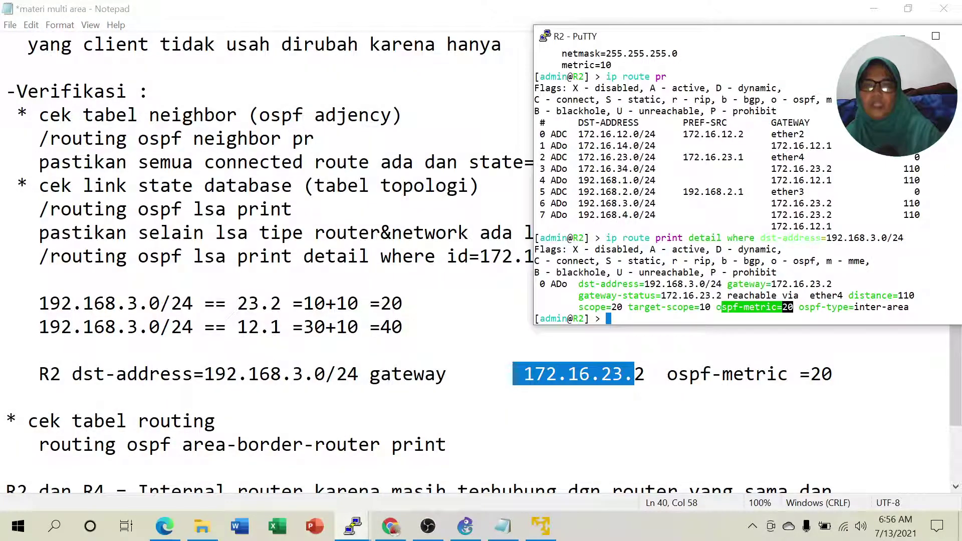
{"action": "left_click_drag", "start_coordinate": [573, 203], "coordinate": [836, 203]}
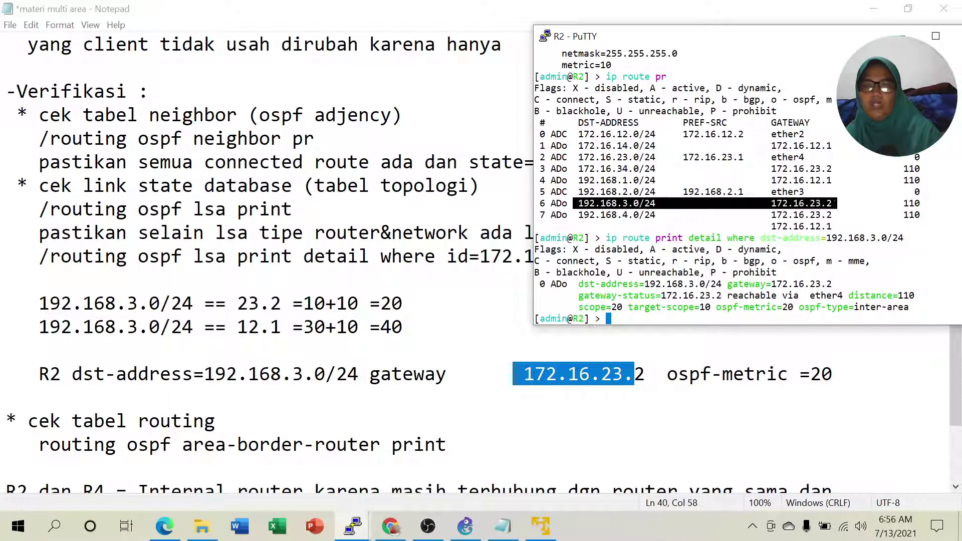
{"action": "left_click", "coordinate": [836, 203]}
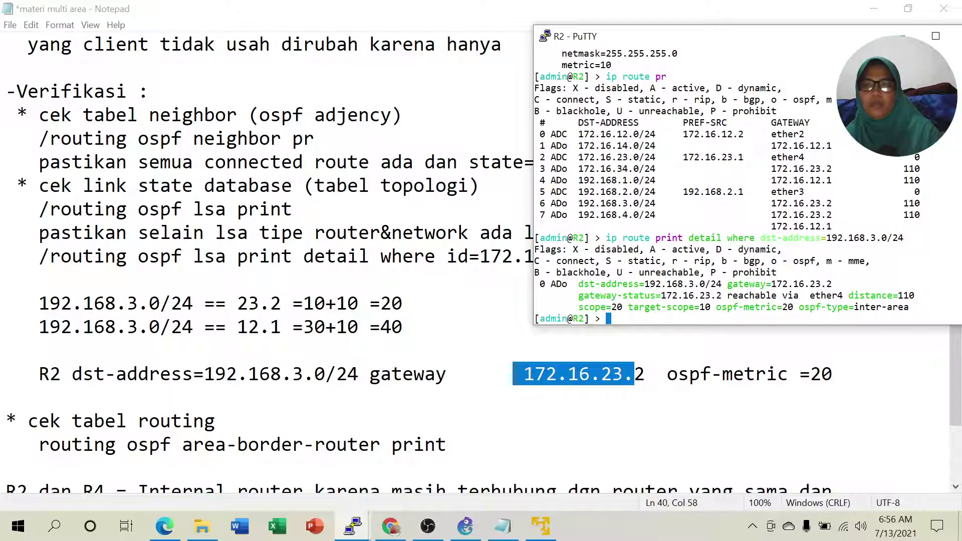
{"action": "left_click_drag", "start_coordinate": [770, 202], "coordinate": [909, 203]}
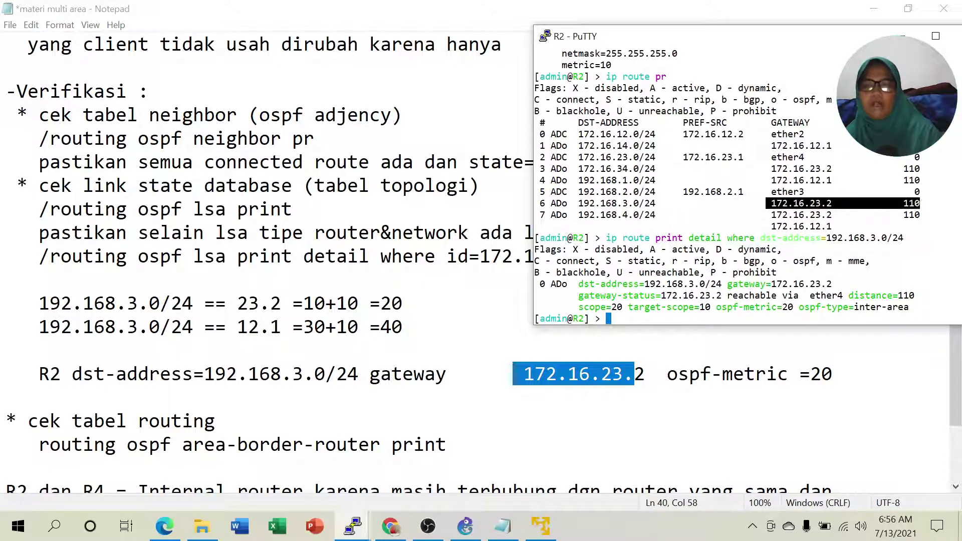
{"action": "left_click", "coordinate": [916, 216]}
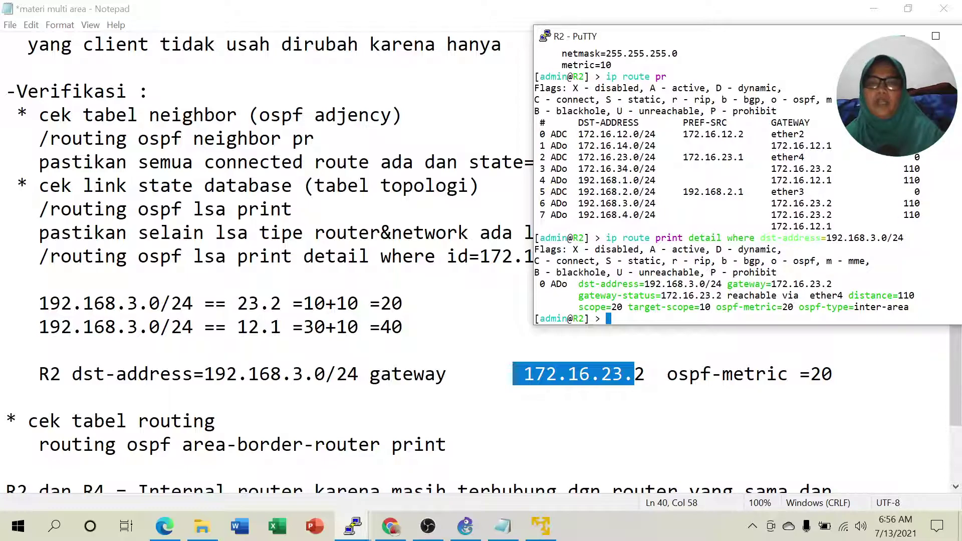
{"action": "left_click_drag", "start_coordinate": [760, 214], "coordinate": [837, 227]}
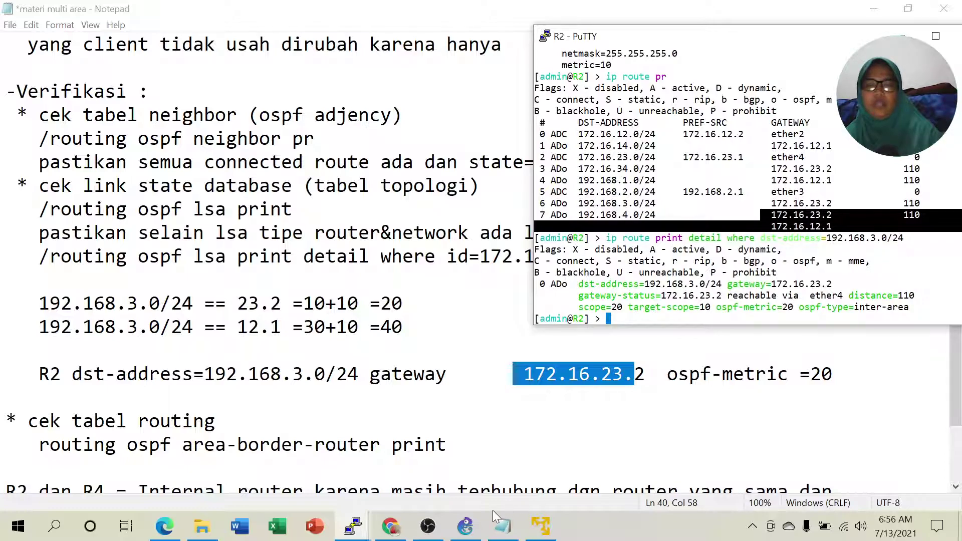
{"action": "left_click", "coordinate": [466, 531]}
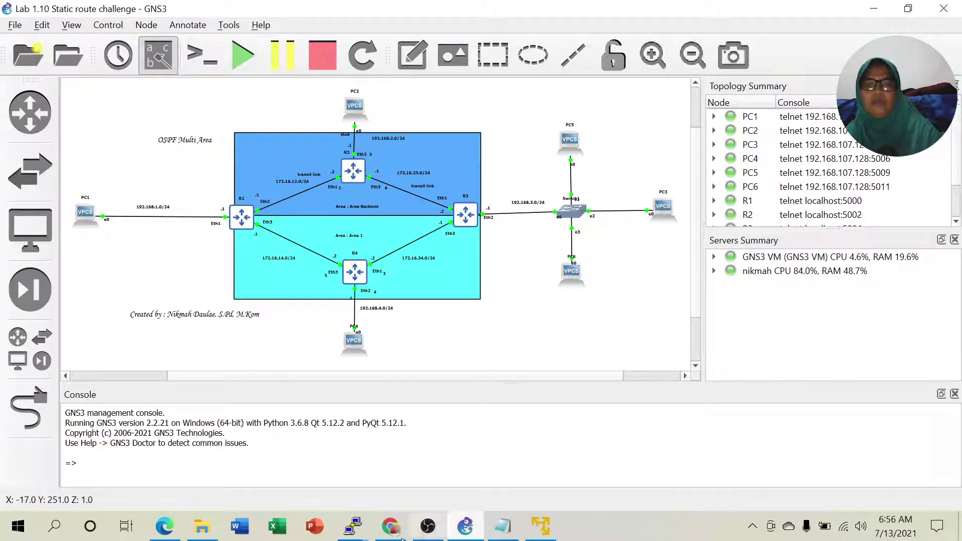
Highlight the 192.168.3.0/24 destination and 192.168.4.0/24 gateway in R2's console, then return to GNS3.
{"action": "mouse_move", "coordinate": [349, 532]}
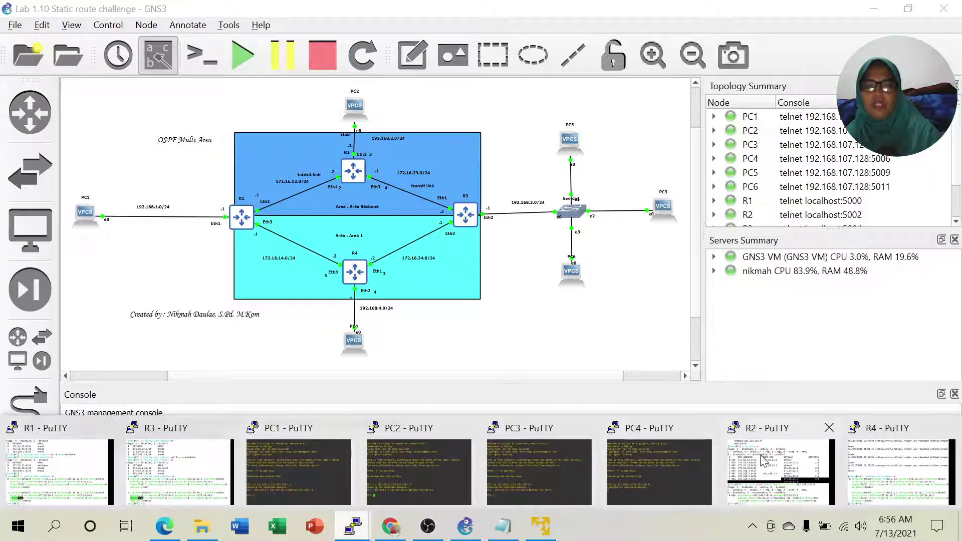
{"action": "left_click", "coordinate": [767, 464]}
{"action": "left_click_drag", "start_coordinate": [711, 272], "coordinate": [715, 284]}
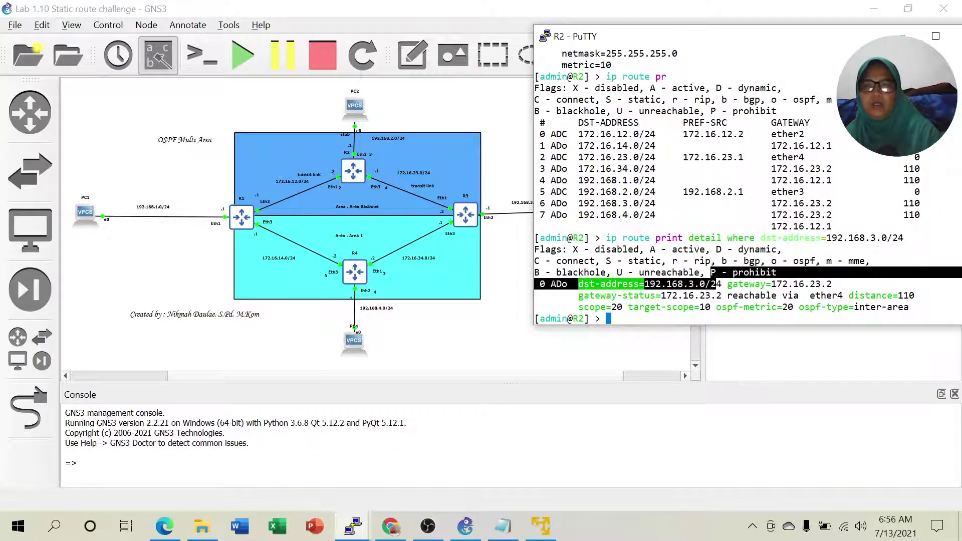
{"action": "left_click_drag", "start_coordinate": [766, 214], "coordinate": [825, 215]}
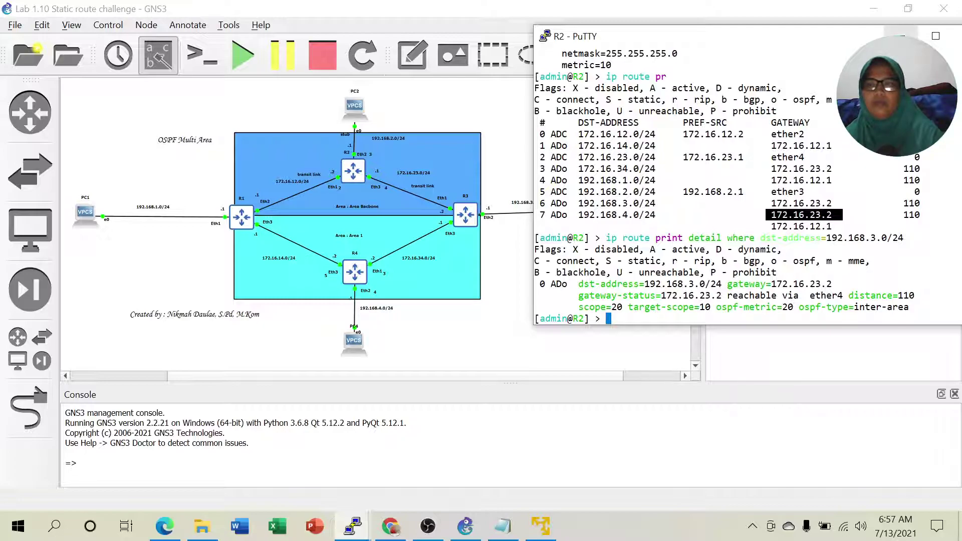
{"action": "left_click", "coordinate": [569, 398]}
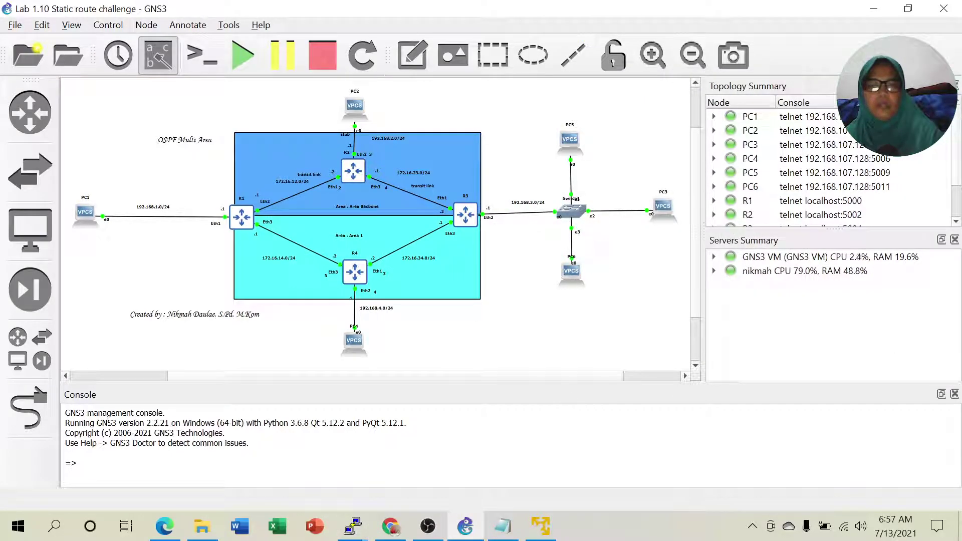
Scroll the lab PDF to item 12 on page 118 showing R2's area-border-router output.
{"action": "left_click", "coordinate": [165, 527]}
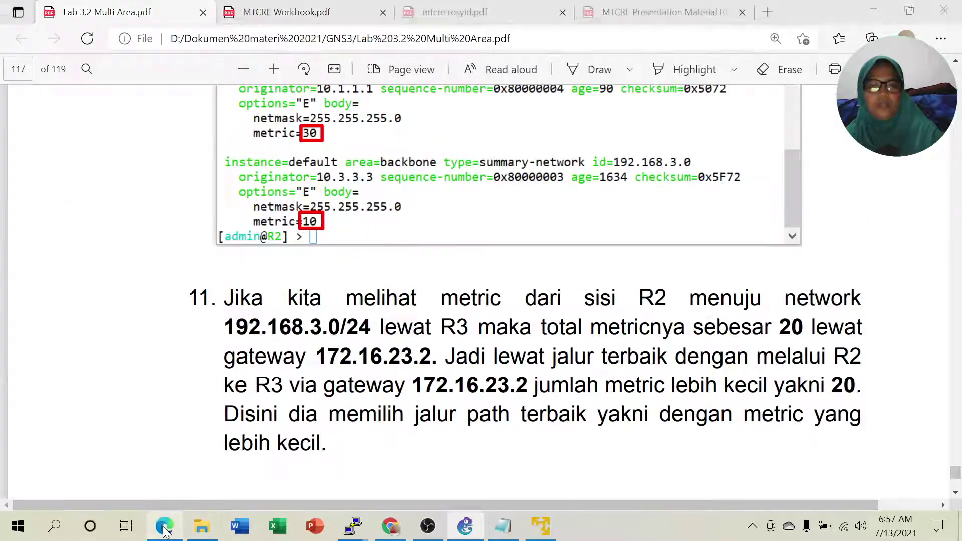
{"action": "scroll", "coordinate": [519, 334], "scroll_direction": "down", "scroll_amount": 7}
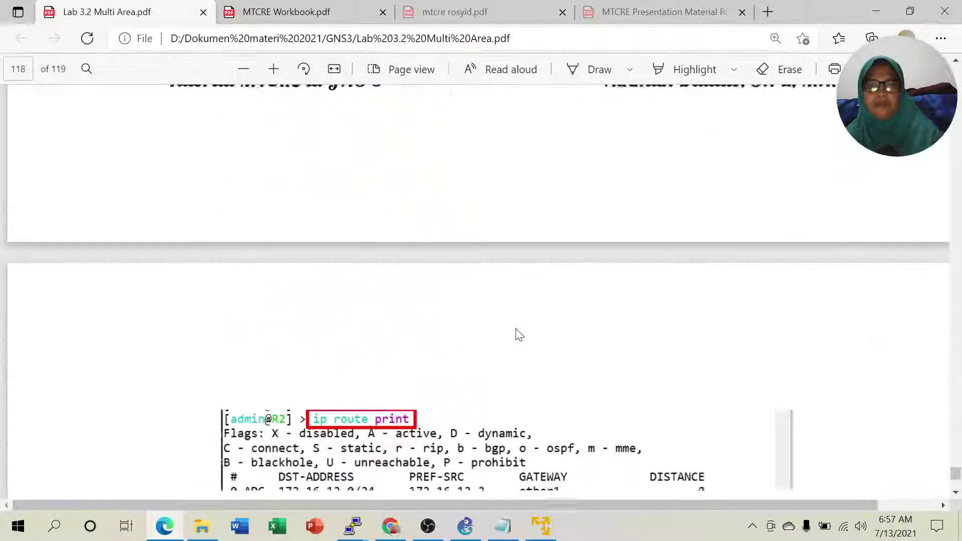
{"action": "scroll", "coordinate": [518, 334], "scroll_direction": "down", "scroll_amount": 5}
{"action": "scroll", "coordinate": [611, 328], "scroll_direction": "down", "scroll_amount": 2}
{"action": "scroll", "coordinate": [610, 328], "scroll_direction": "down", "scroll_amount": 1}
{"action": "scroll", "coordinate": [567, 255], "scroll_direction": "down", "scroll_amount": 2}
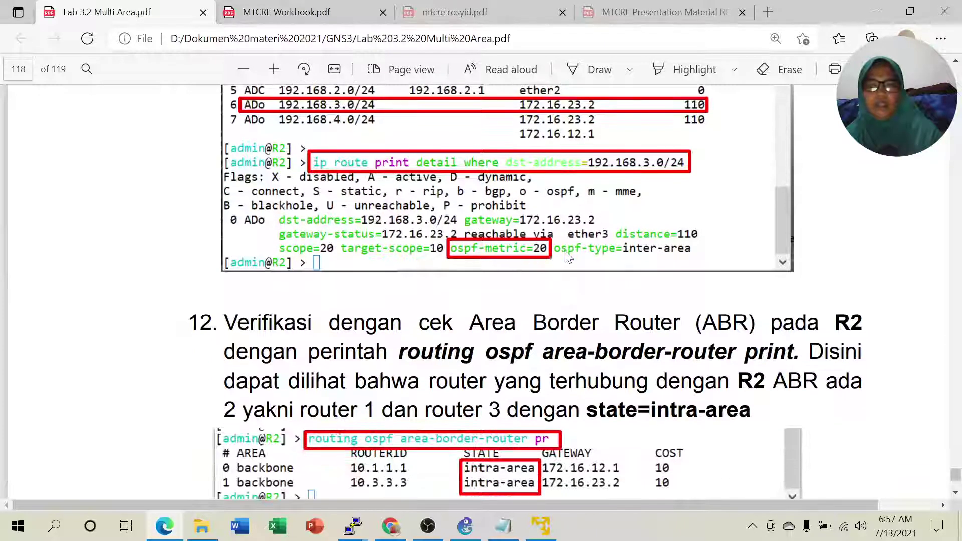
{"action": "scroll", "coordinate": [566, 255], "scroll_direction": "down", "scroll_amount": 3}
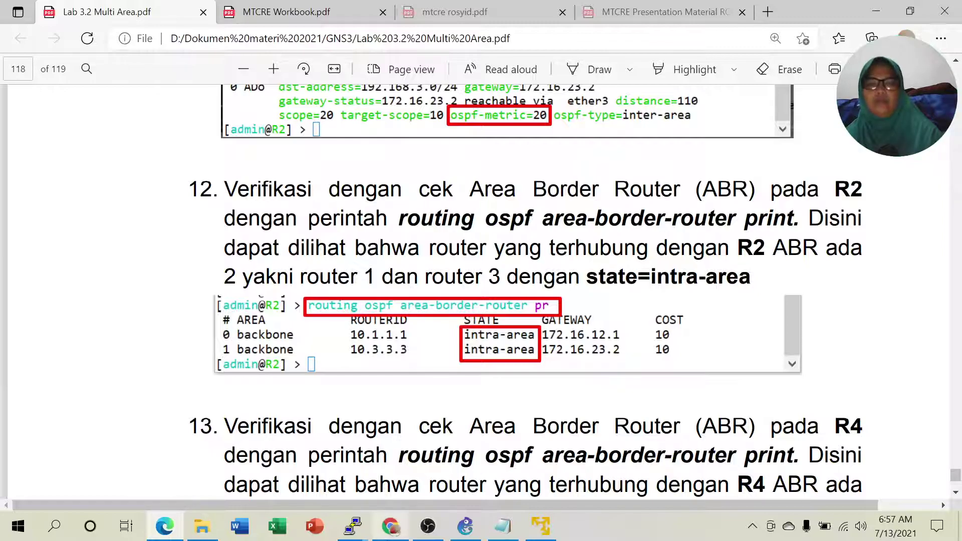
On R2, run 'routing ospf area-border-router print' using Tab completion.
{"action": "mouse_move", "coordinate": [359, 534]}
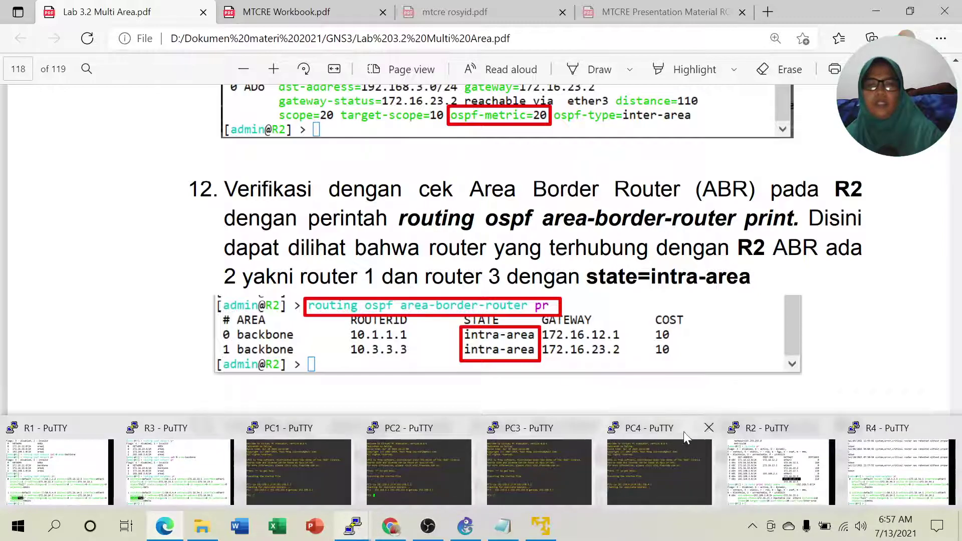
{"action": "left_click", "coordinate": [758, 453]}
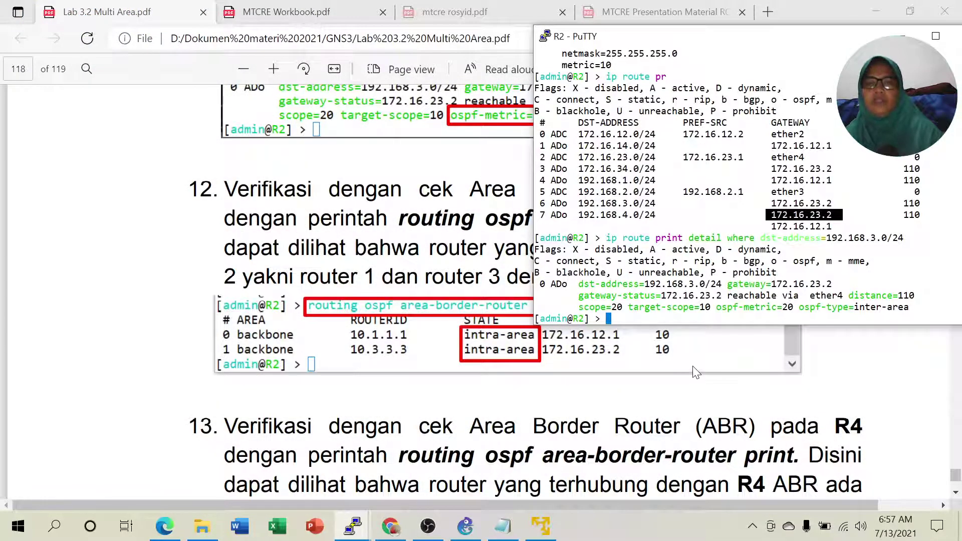
{"action": "type", "text": "ro"}
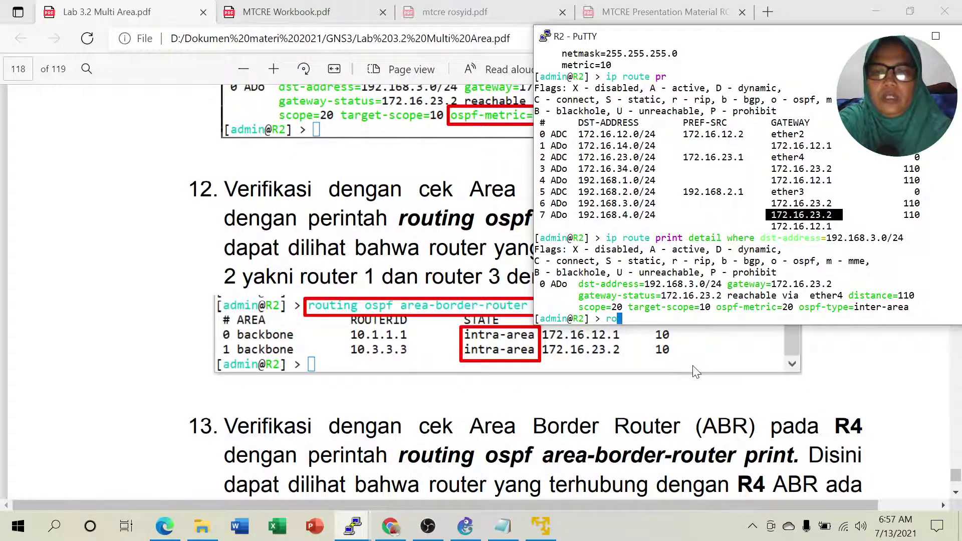
{"action": "type", "text": "uting ospf ar"}
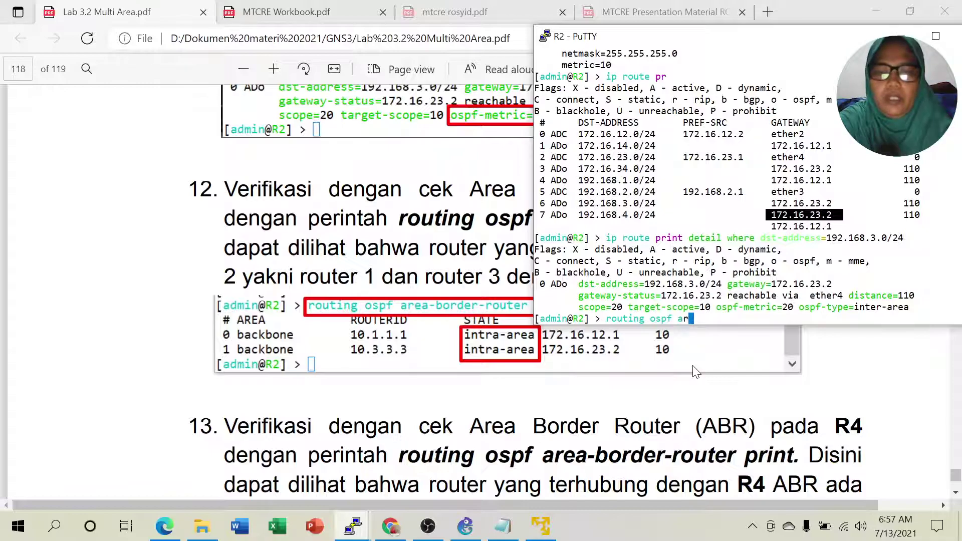
{"action": "type", "text": "ea-b"}
{"action": "key", "text": "Tab"}
{"action": "type", "text": "pr"}
{"action": "key", "text": "Return"}
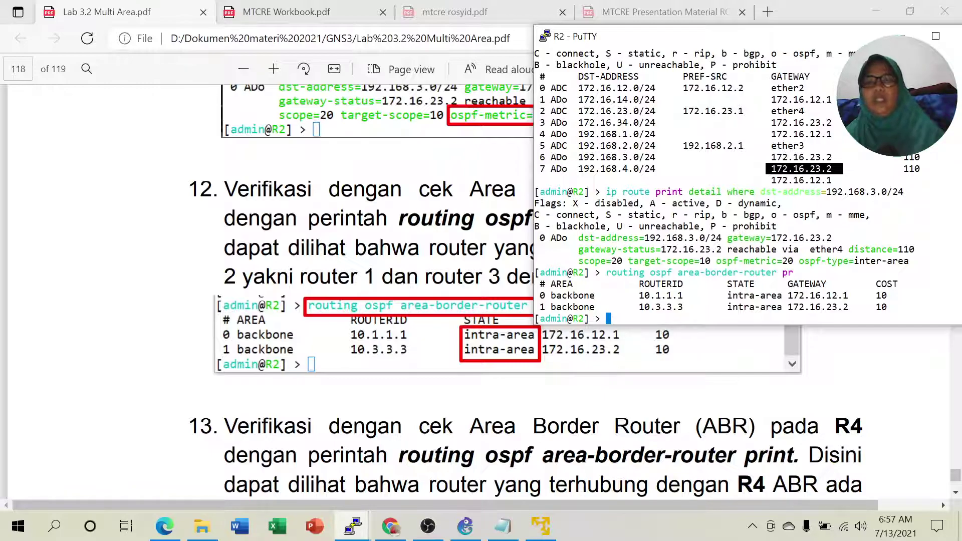
Highlight the intra-area states of ABRs 10.1.1.1 and 10.3.3.3 in R2's table.
{"action": "left_click_drag", "start_coordinate": [727, 295], "coordinate": [786, 295]}
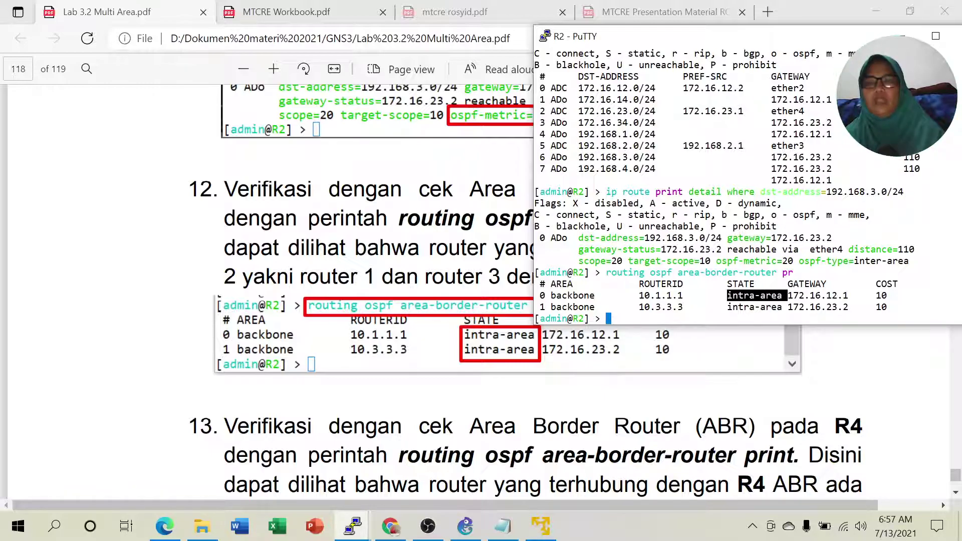
{"action": "left_click_drag", "start_coordinate": [722, 307], "coordinate": [782, 306]}
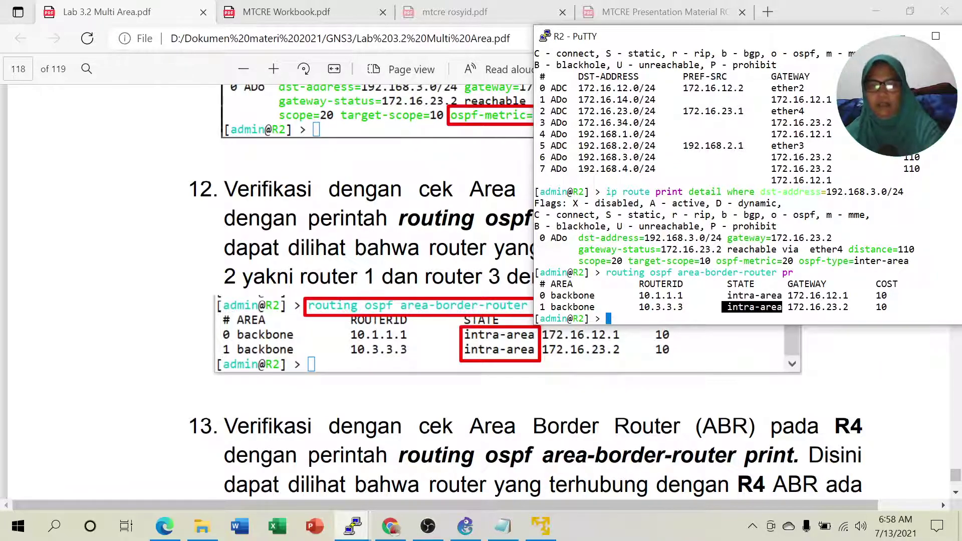
{"action": "left_click", "coordinate": [752, 307]}
{"action": "left_click_drag", "start_coordinate": [727, 295], "coordinate": [782, 296]}
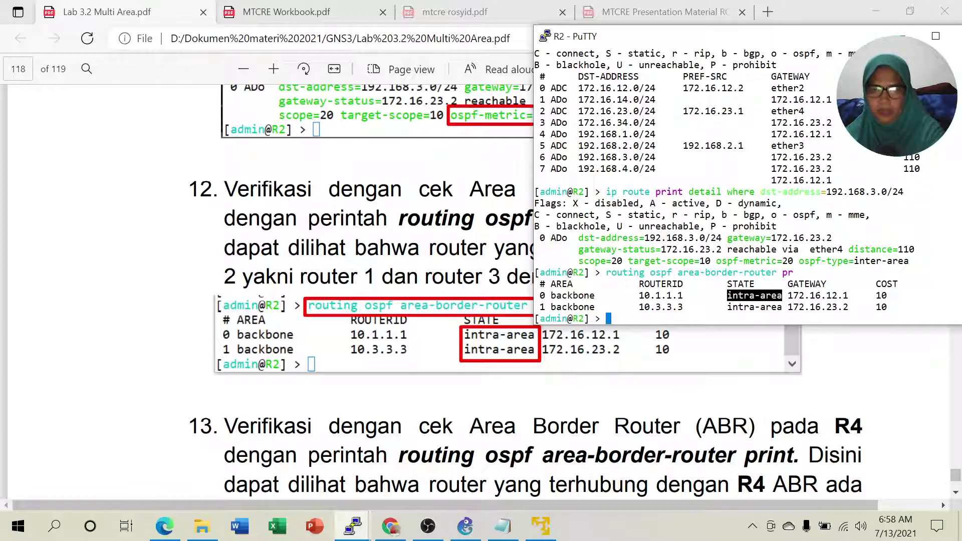
{"action": "left_click_drag", "start_coordinate": [727, 307], "coordinate": [781, 307]}
{"action": "left_click", "coordinate": [777, 308]}
{"action": "left_click_drag", "start_coordinate": [727, 295], "coordinate": [781, 295]}
{"action": "left_click", "coordinate": [780, 296]}
{"action": "left_click_drag", "start_coordinate": [728, 295], "coordinate": [782, 307]}
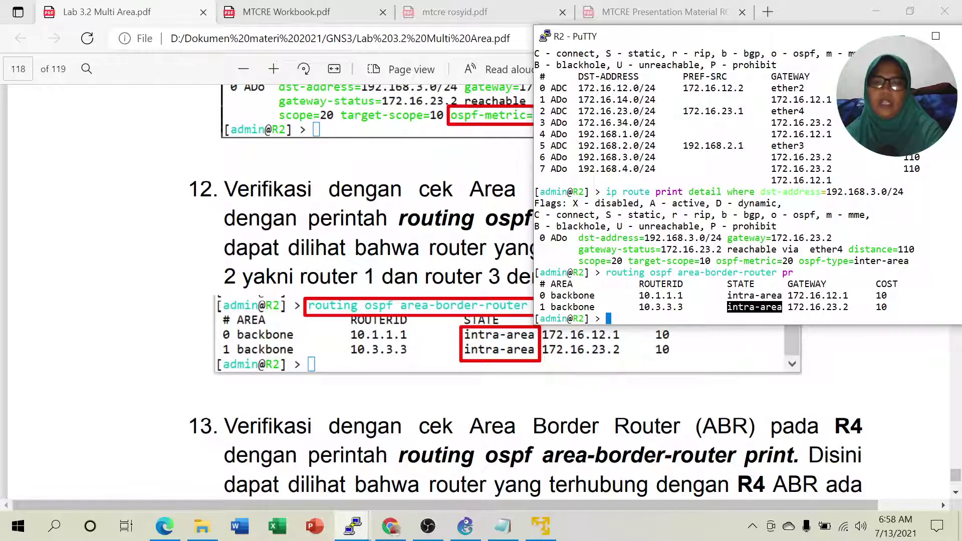
{"action": "left_click", "coordinate": [782, 307]}
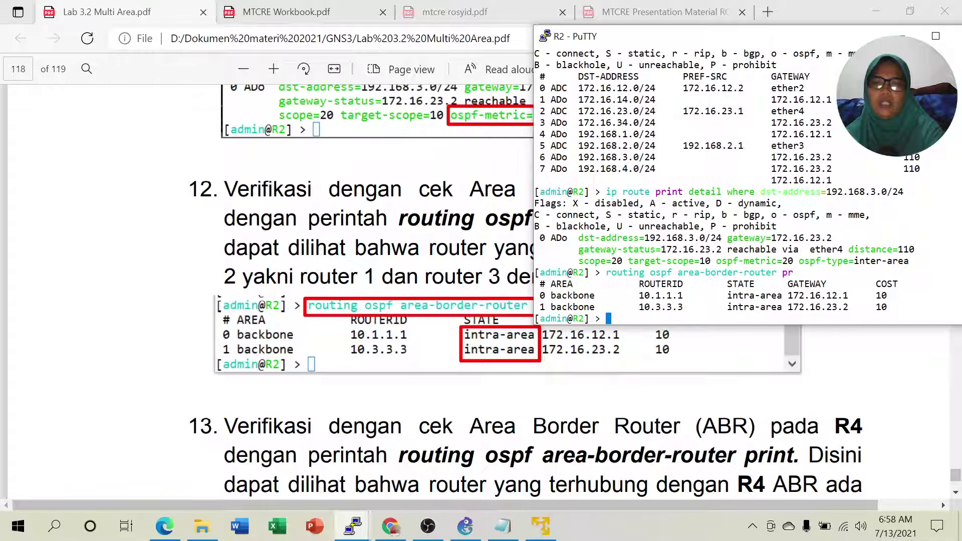
{"action": "left_click_drag", "start_coordinate": [727, 295], "coordinate": [776, 307]}
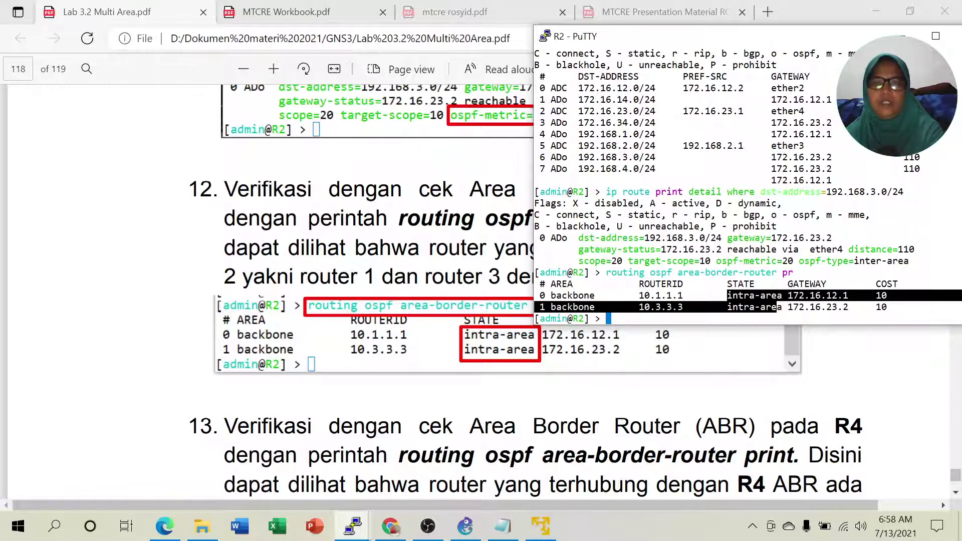
{"action": "left_click", "coordinate": [777, 307]}
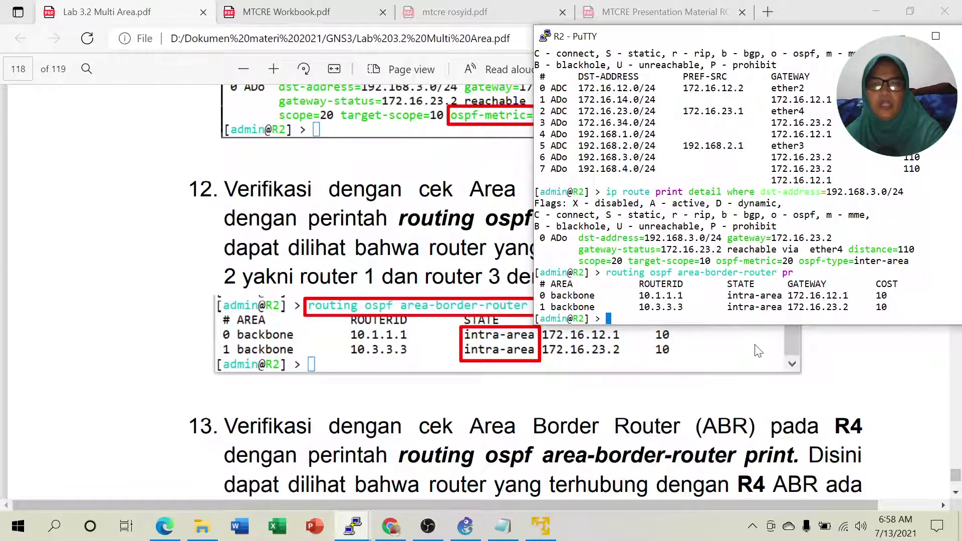
Advance the PDF guide to item 13's R4 area-border-router table, then return to GNS3.
{"action": "key", "text": "alt+Tab"}
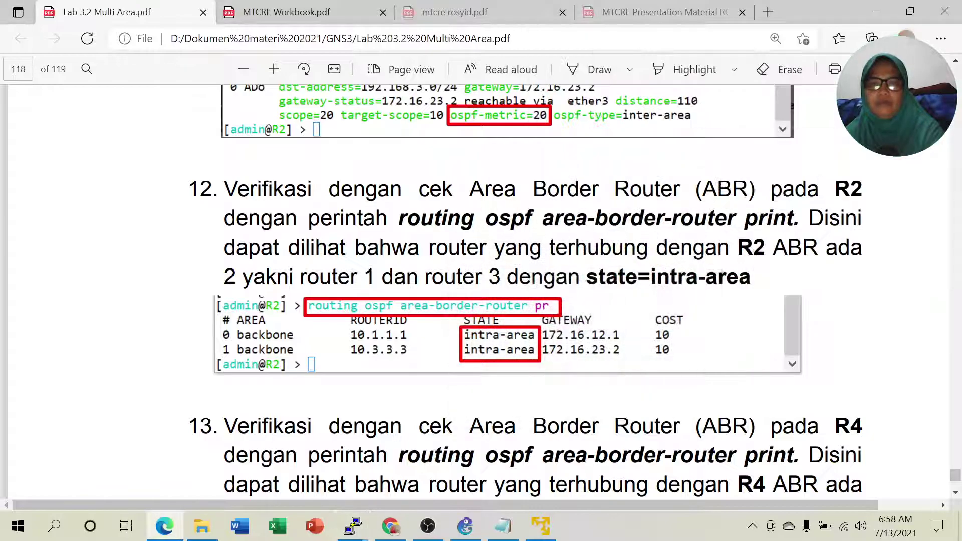
{"action": "scroll", "coordinate": [501, 280], "scroll_direction": "down", "scroll_amount": 3}
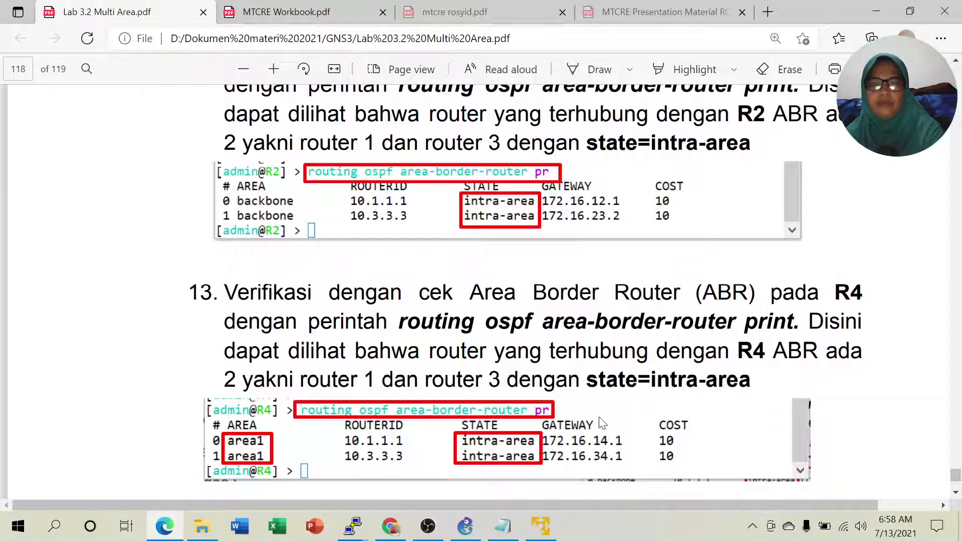
{"action": "scroll", "coordinate": [747, 379], "scroll_direction": "down", "scroll_amount": 1}
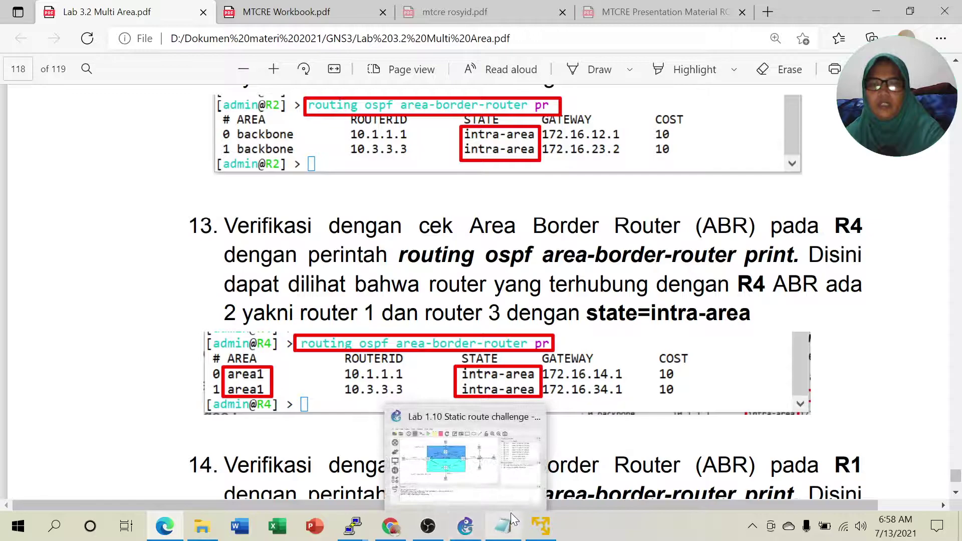
{"action": "left_click", "coordinate": [465, 526]}
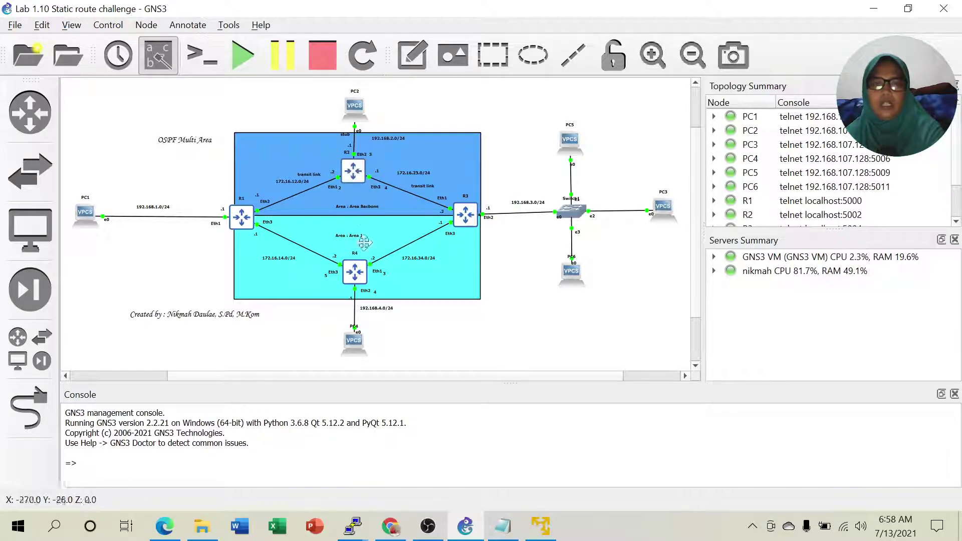
On R4, run 'routing ospf area-border-router print', correcting a typo along the way.
{"action": "left_click", "coordinate": [357, 532]}
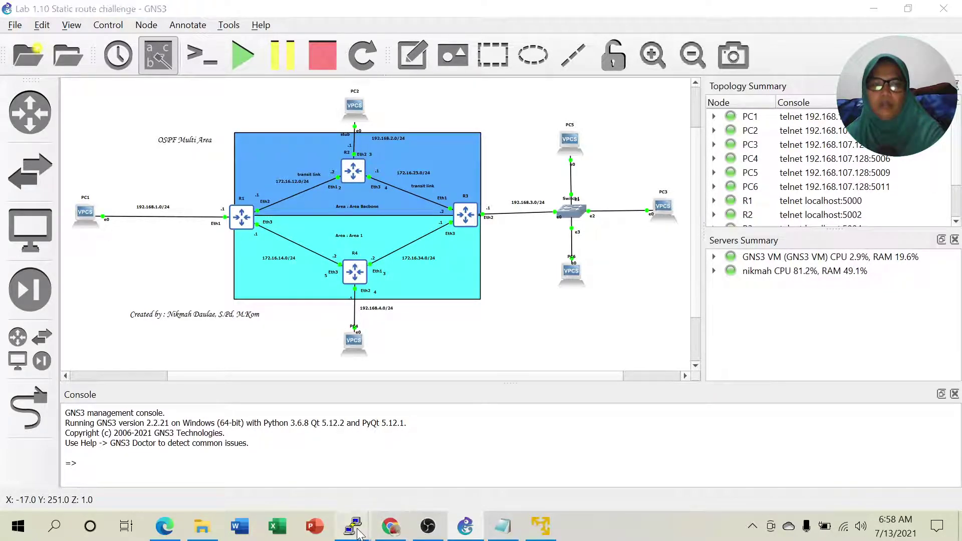
{"action": "left_click", "coordinate": [900, 465]}
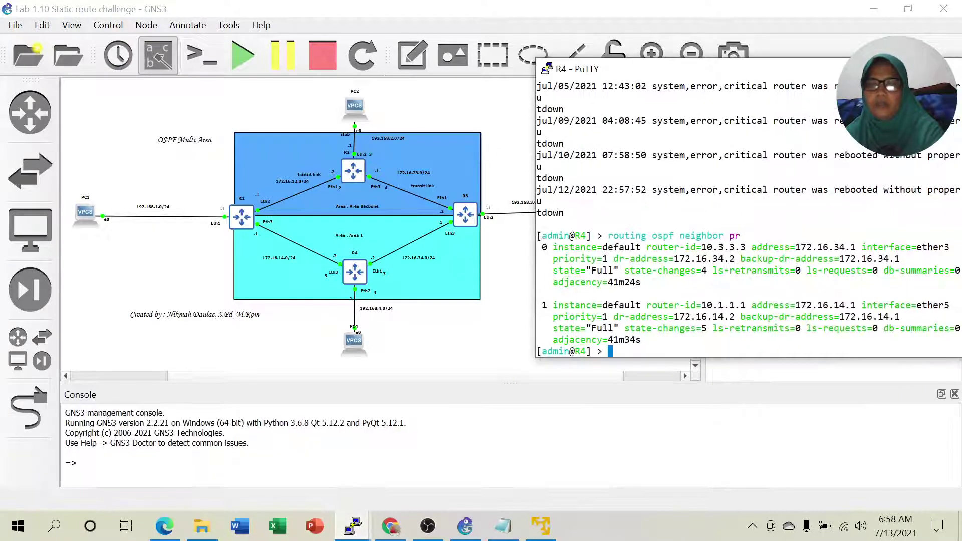
{"action": "double_click", "coordinate": [821, 339]}
{"action": "key", "text": "Return"}
{"action": "type", "text": "routing "}
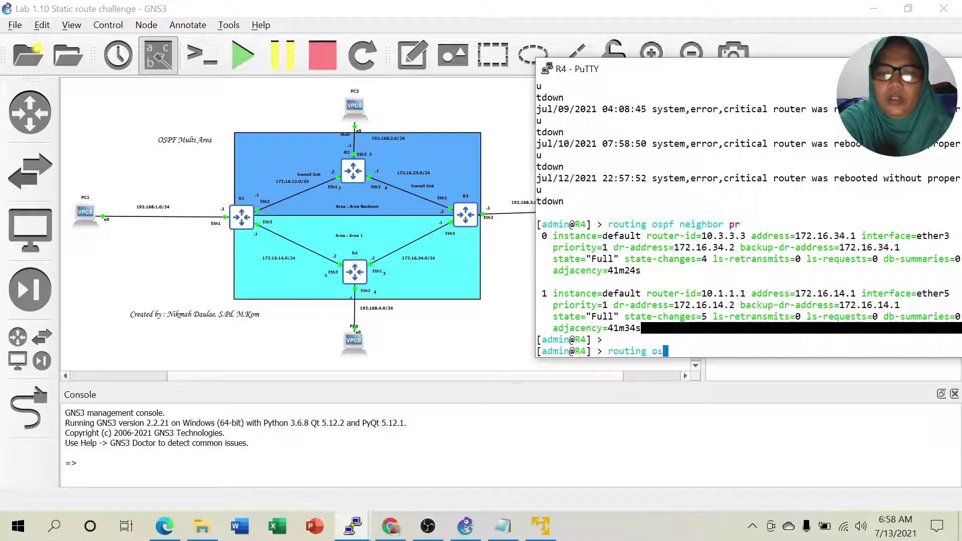
{"action": "type", "text": "are-"}
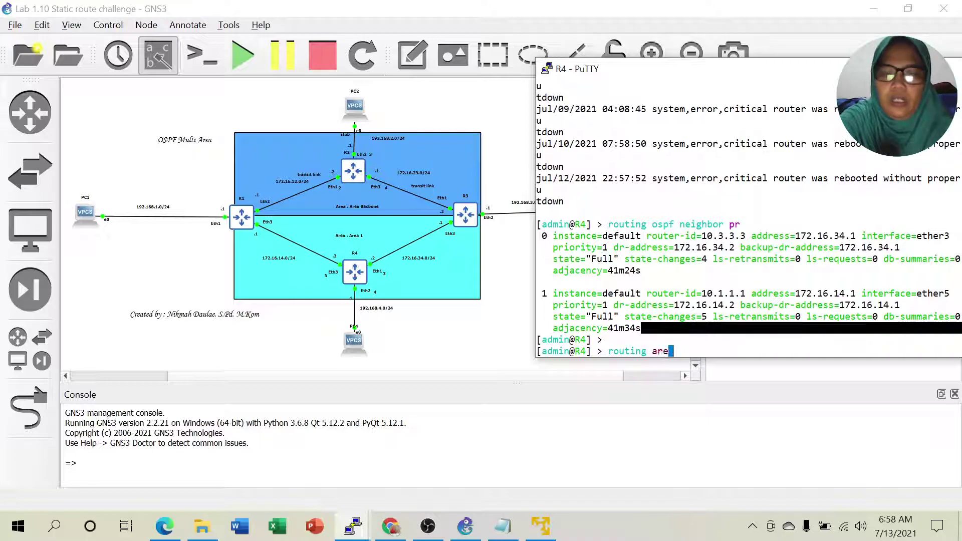
{"action": "key", "text": "BackSpace"}
{"action": "key", "text": "BackSpace"}
{"action": "key", "text": "BackSpace"}
{"action": "key", "text": "BackSpace"}
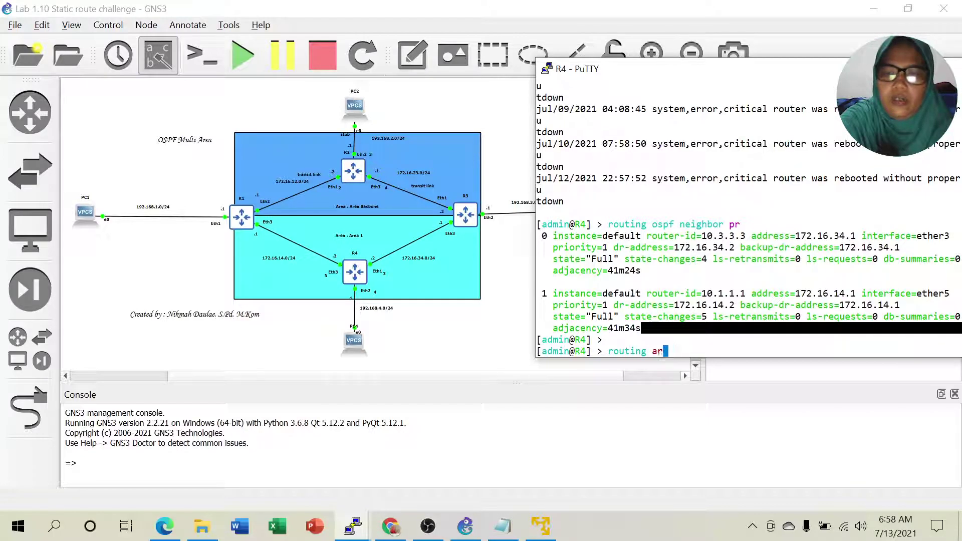
{"action": "type", "text": "ospg"}
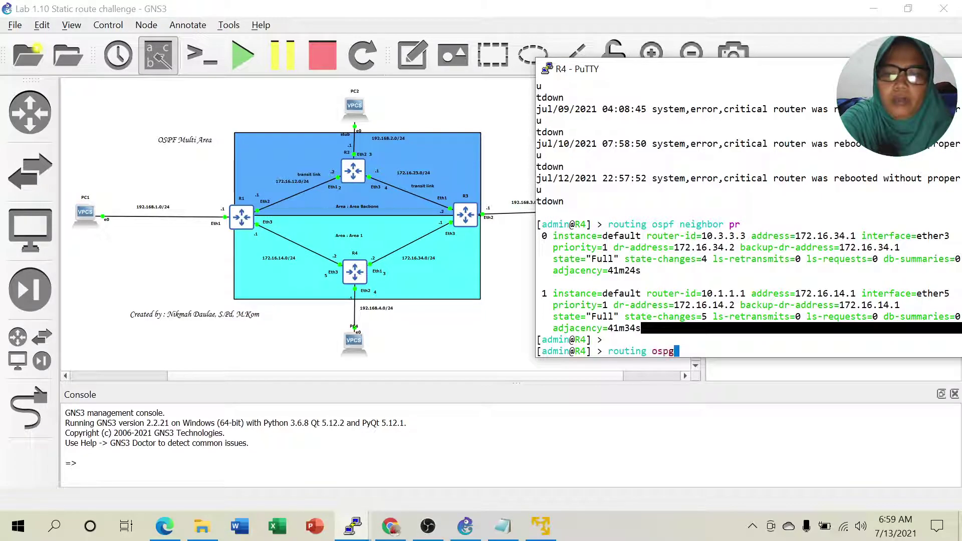
{"action": "key", "text": "BackSpace"}
{"action": "type", "text": "f a"}
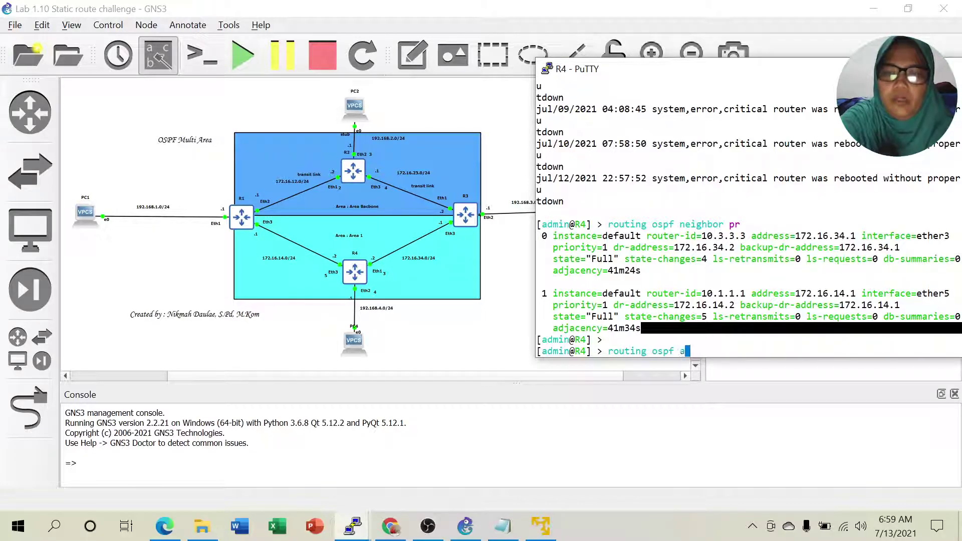
{"action": "type", "text": "rea-b"}
{"action": "key", "text": "Tab"}
{"action": "type", "text": "pr"}
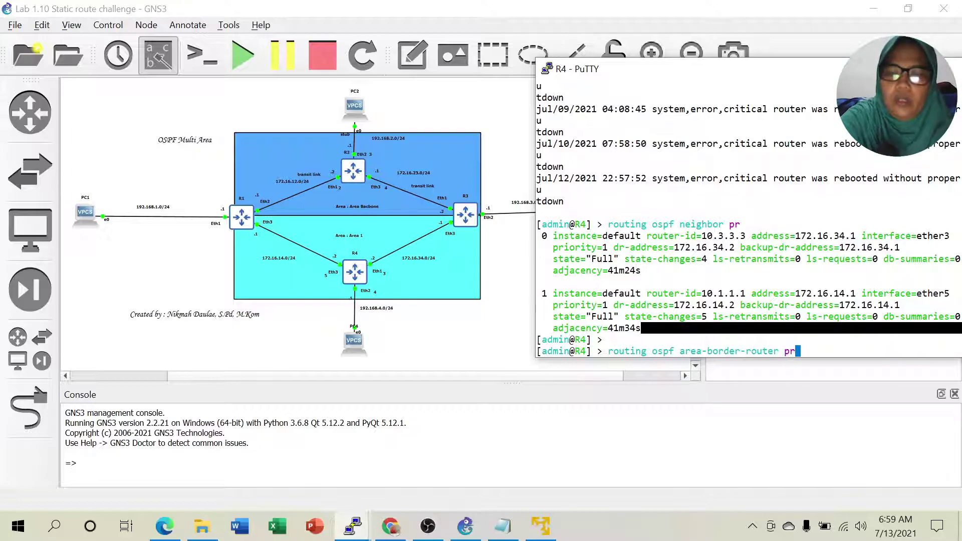
{"action": "key", "text": "Return"}
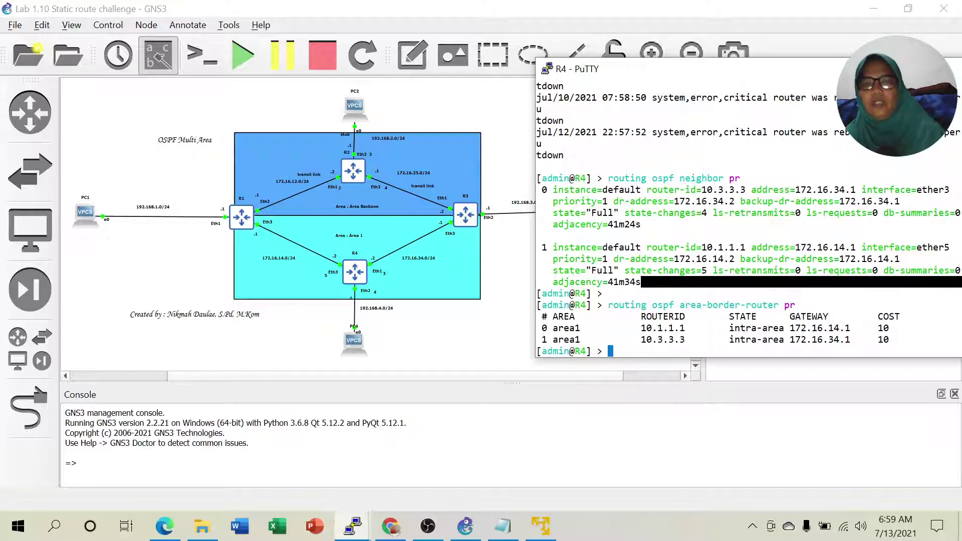
Highlight R4's ABR router IDs 10.1.1.1, 10.3.3.3 and their intra-area states.
{"action": "left_click_drag", "start_coordinate": [642, 328], "coordinate": [668, 339]}
{"action": "left_click_drag", "start_coordinate": [730, 329], "coordinate": [790, 339]}
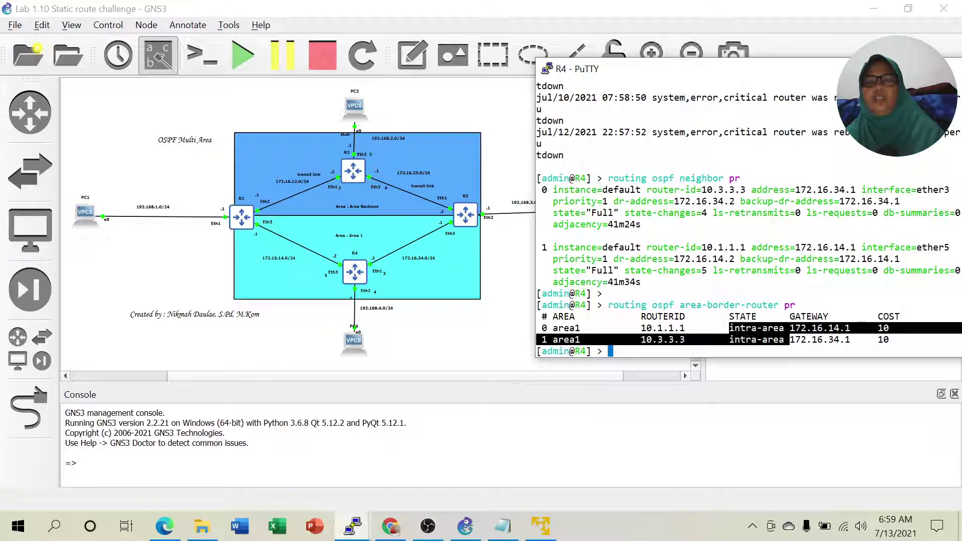
{"action": "left_click", "coordinate": [790, 337]}
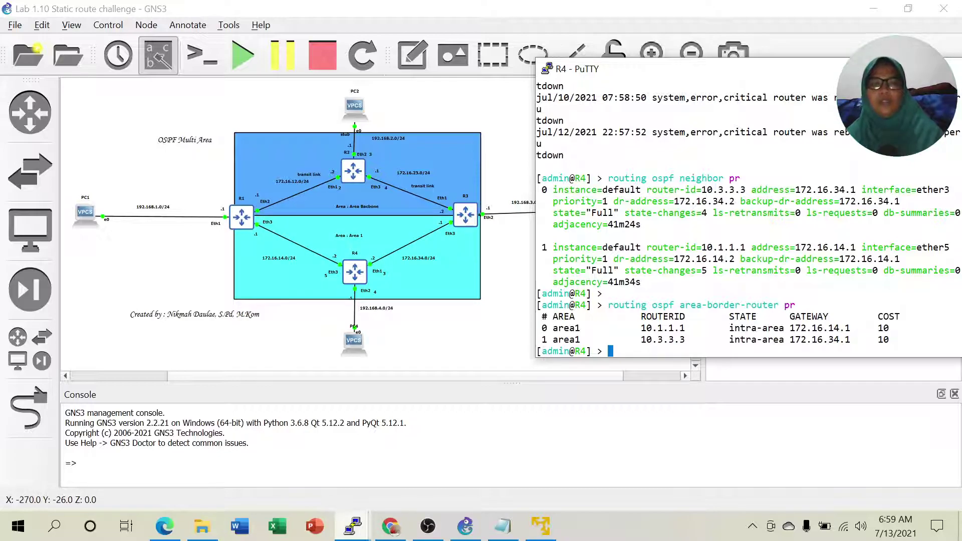
Put the R4 console away and bring R1's PuTTY console to the front, nudged slightly upward.
{"action": "mouse_move", "coordinate": [353, 528]}
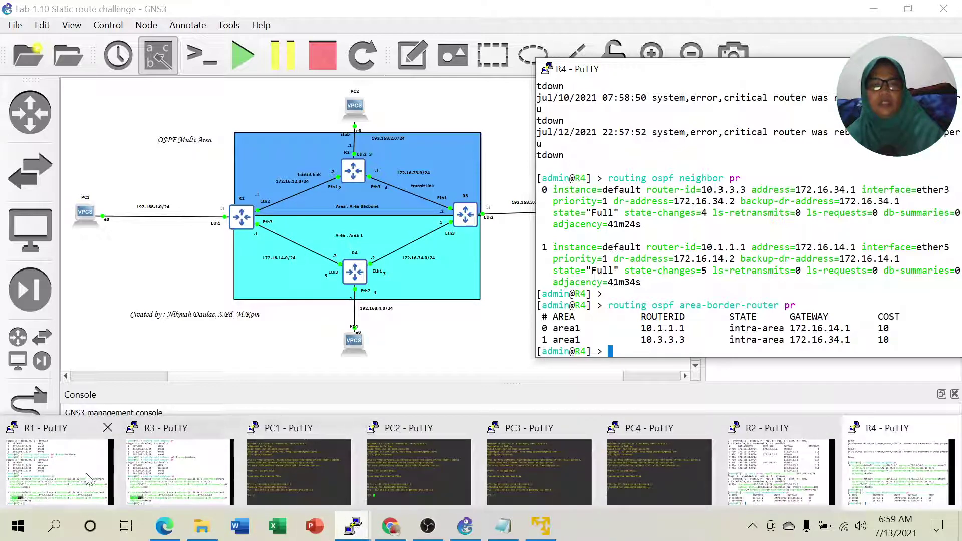
{"action": "left_click", "coordinate": [92, 479]}
{"action": "left_click", "coordinate": [897, 85]}
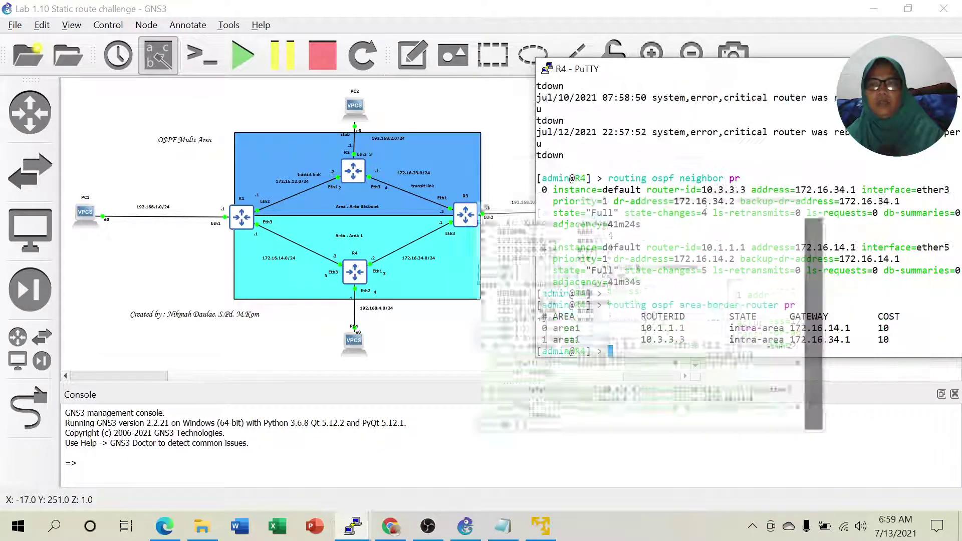
{"action": "left_click", "coordinate": [900, 69]}
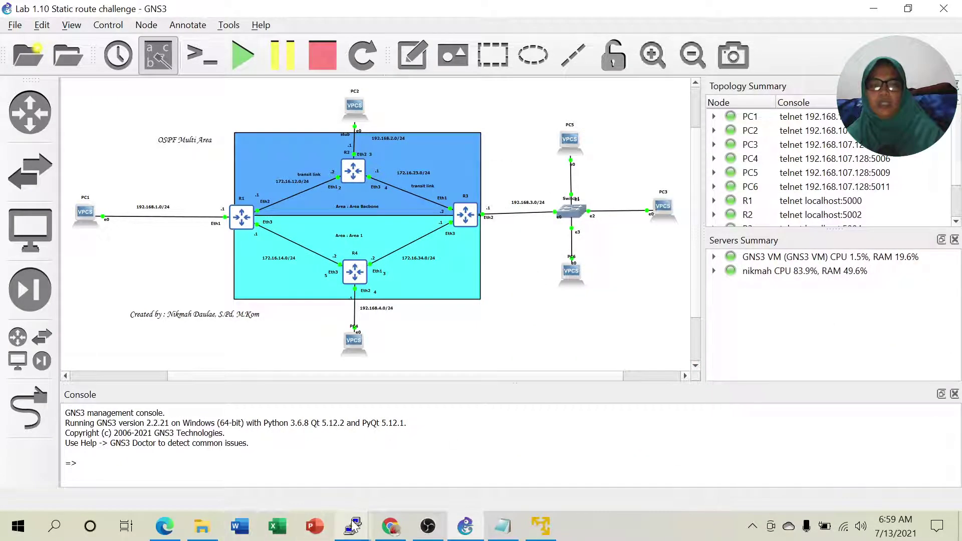
{"action": "mouse_move", "coordinate": [352, 526]}
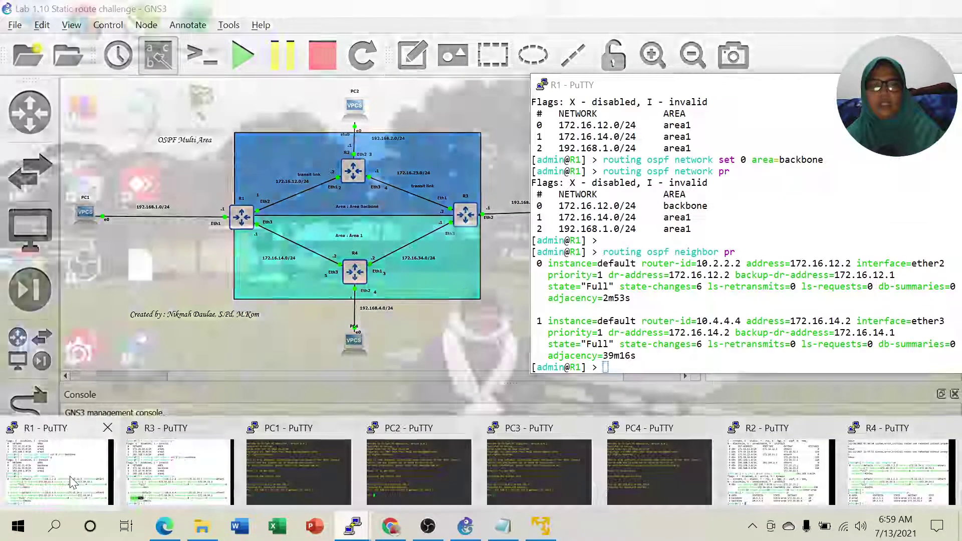
{"action": "left_click", "coordinate": [72, 482]}
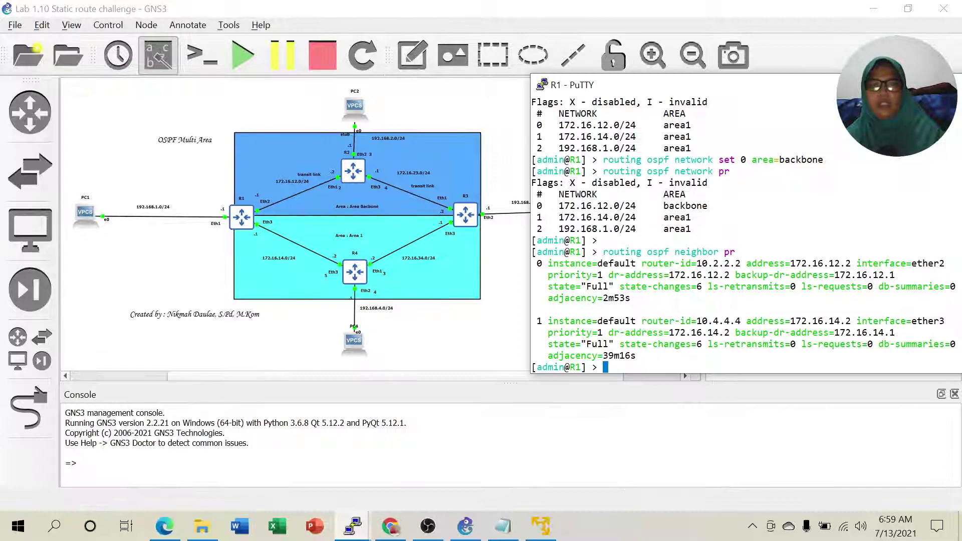
{"action": "left_click_drag", "start_coordinate": [793, 86], "coordinate": [793, 66]}
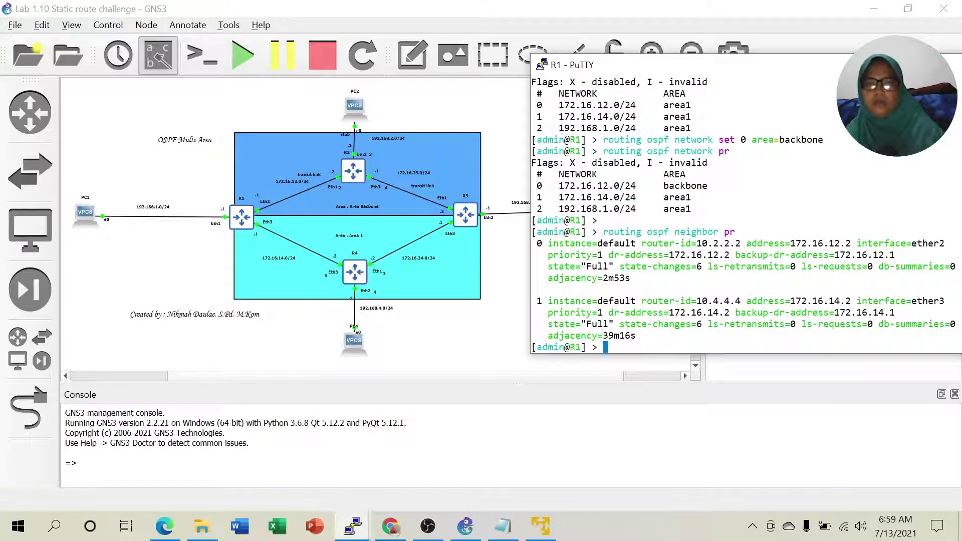
Run 'routing ospf area-border-router pr' on R1 and highlight the intra-area rows for 10.1.1.1 and 10.3.3.3.
{"action": "type", "text": "routing "}
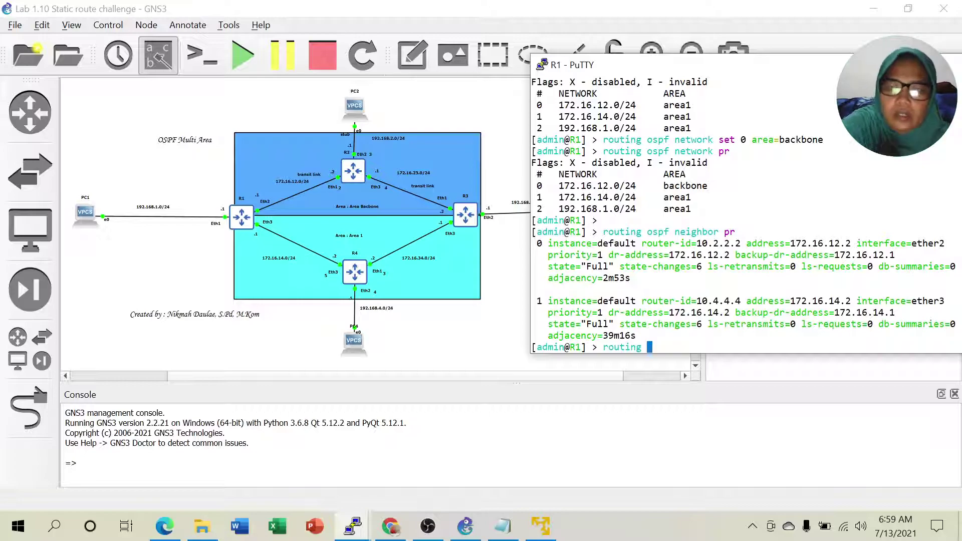
{"action": "type", "text": "o"}
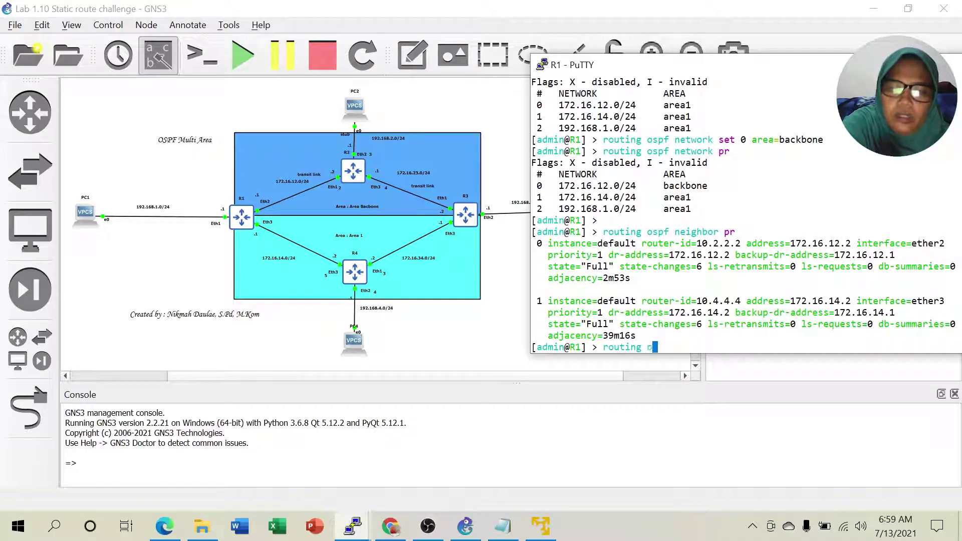
{"action": "type", "text": "spf "}
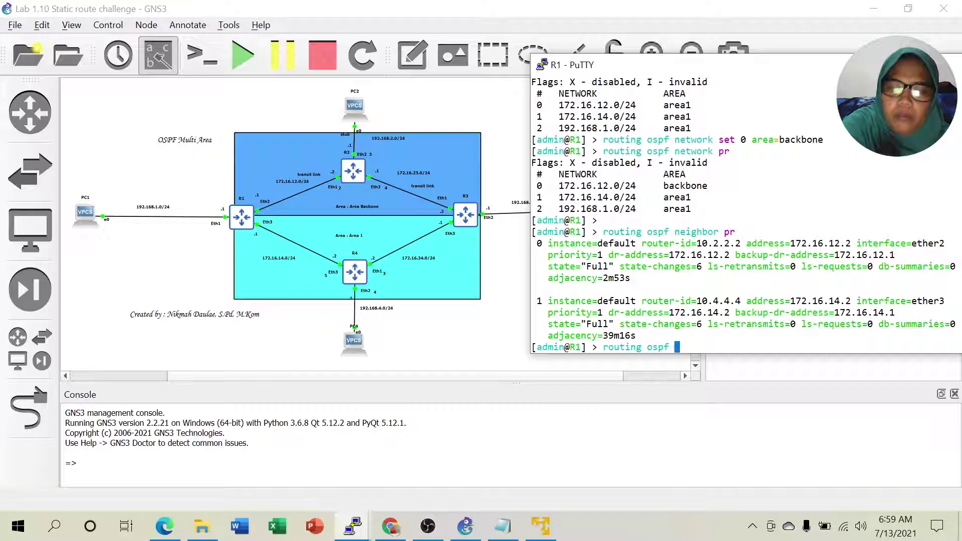
{"action": "type", "text": "area"}
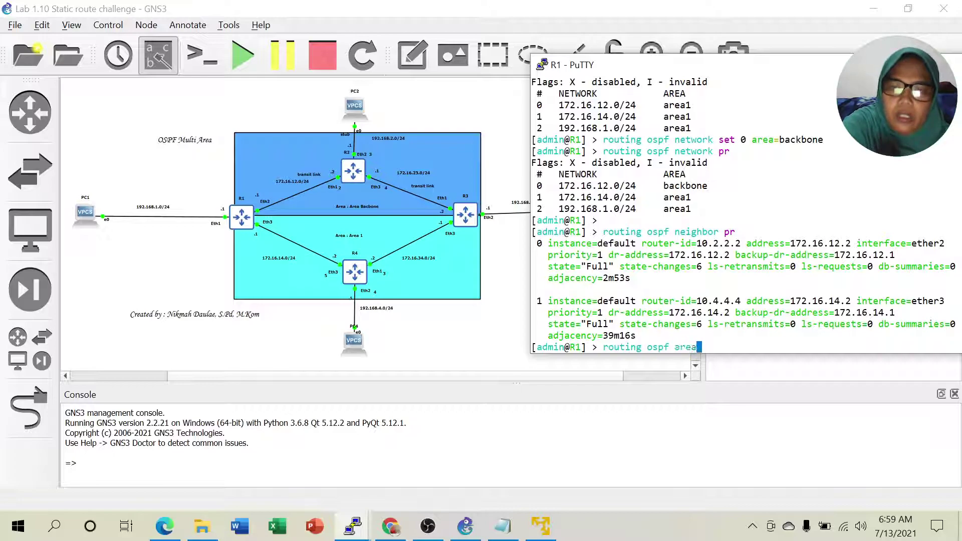
{"action": "type", "text": "-"}
{"action": "key", "text": "Tab"}
{"action": "type", "text": "pr"}
{"action": "key", "text": "Return"}
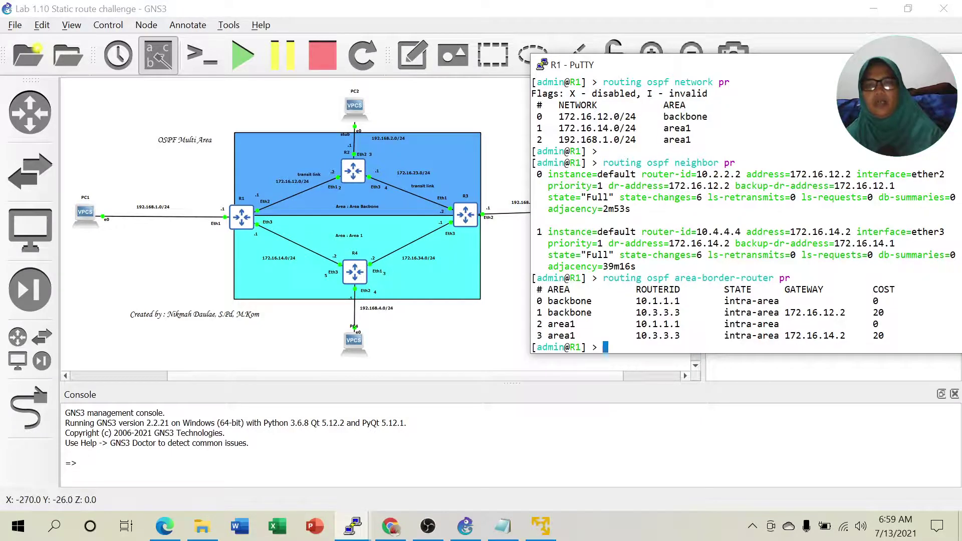
{"action": "left_click_drag", "start_coordinate": [718, 300], "coordinate": [779, 301]}
{"action": "left_click_drag", "start_coordinate": [724, 312], "coordinate": [779, 312]}
{"action": "left_click_drag", "start_coordinate": [719, 335], "coordinate": [768, 335]}
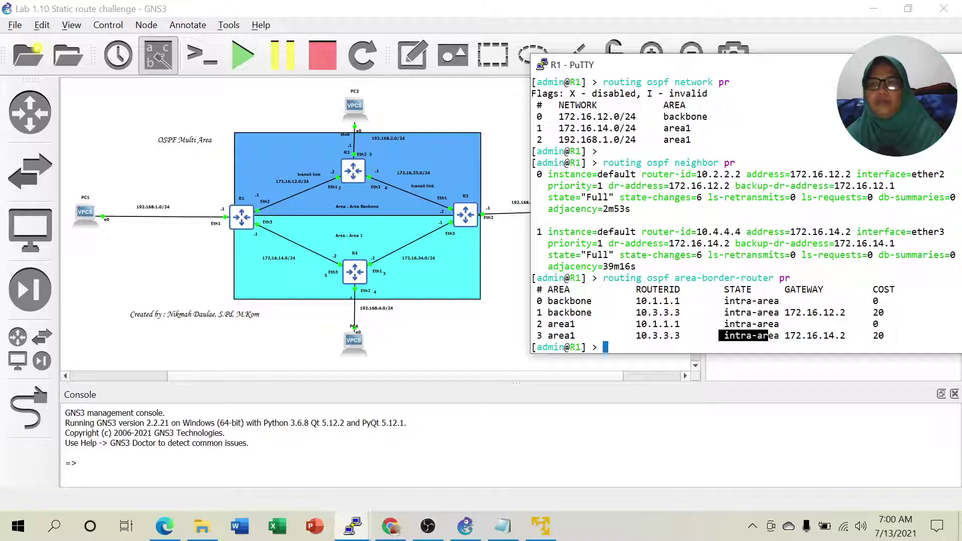
{"action": "left_click", "coordinate": [898, 64]}
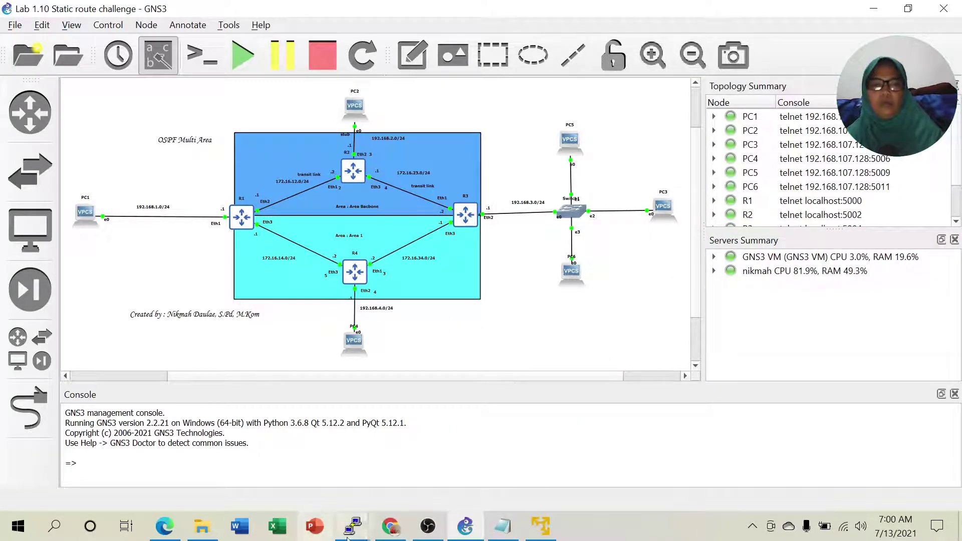
Scroll the Lab 3.2 PDF in Edge down to page 119's Tugas assignment.
{"action": "left_click", "coordinate": [165, 526]}
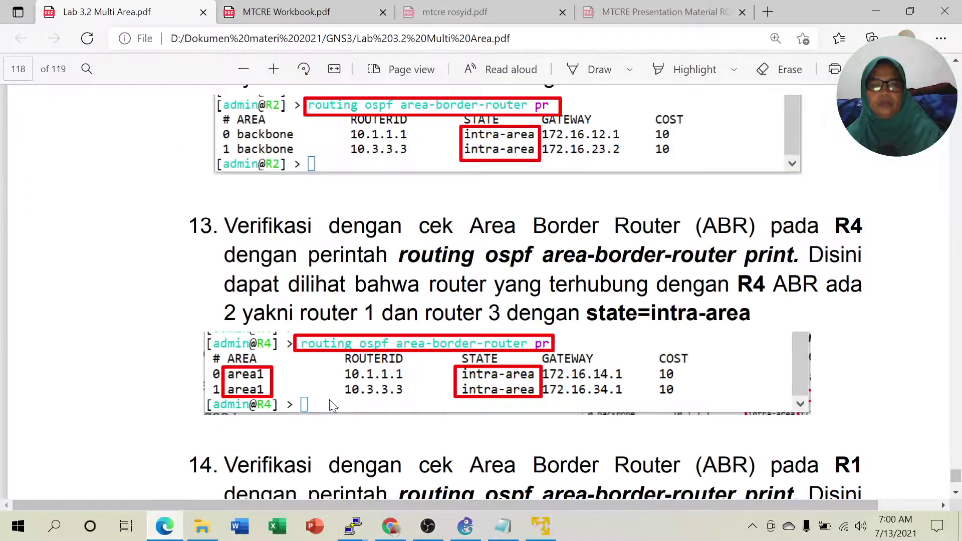
{"action": "scroll", "coordinate": [597, 401], "scroll_direction": "down", "scroll_amount": 5}
{"action": "scroll", "coordinate": [597, 401], "scroll_direction": "down", "scroll_amount": 5}
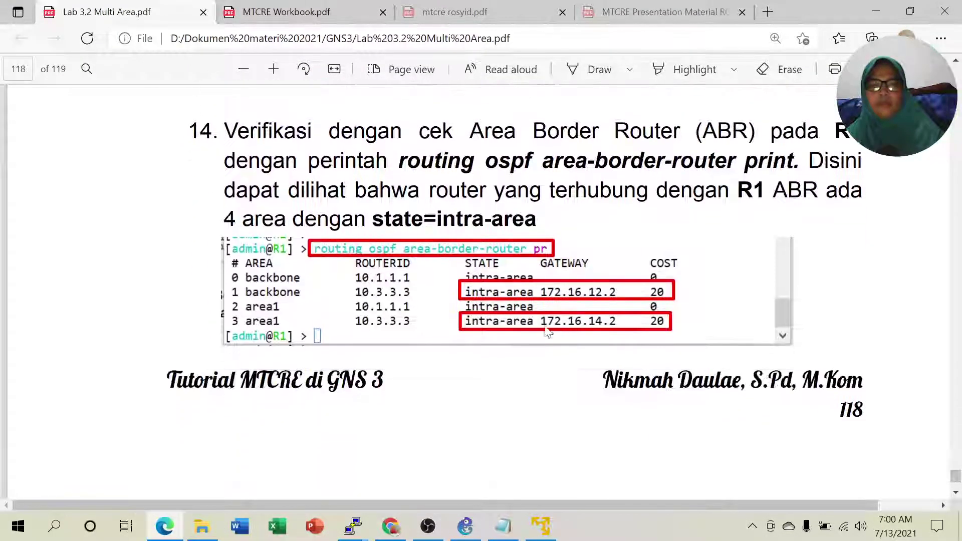
{"action": "scroll", "coordinate": [585, 323], "scroll_direction": "down", "scroll_amount": 7}
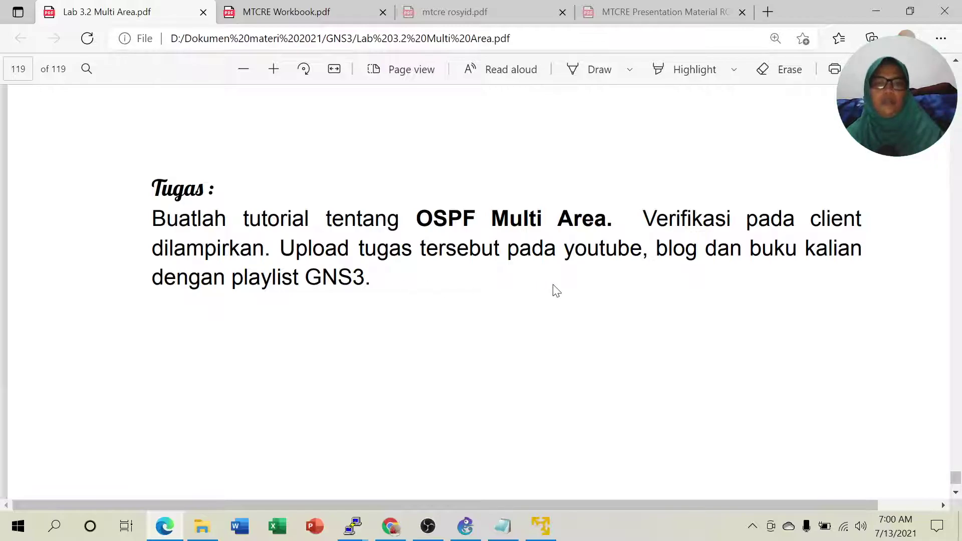
Highlight the upload destinations and 'playlist GNS3.' in the assignment text, then minimize Edge.
{"action": "left_click_drag", "start_coordinate": [657, 249], "coordinate": [761, 249]}
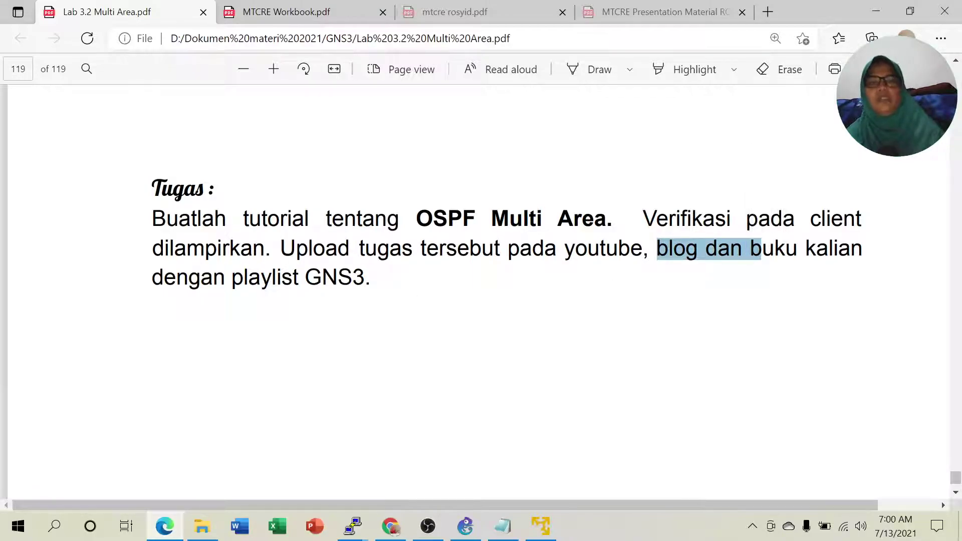
{"action": "left_click_drag", "start_coordinate": [231, 277], "coordinate": [372, 277]}
{"action": "left_click", "coordinate": [421, 301]}
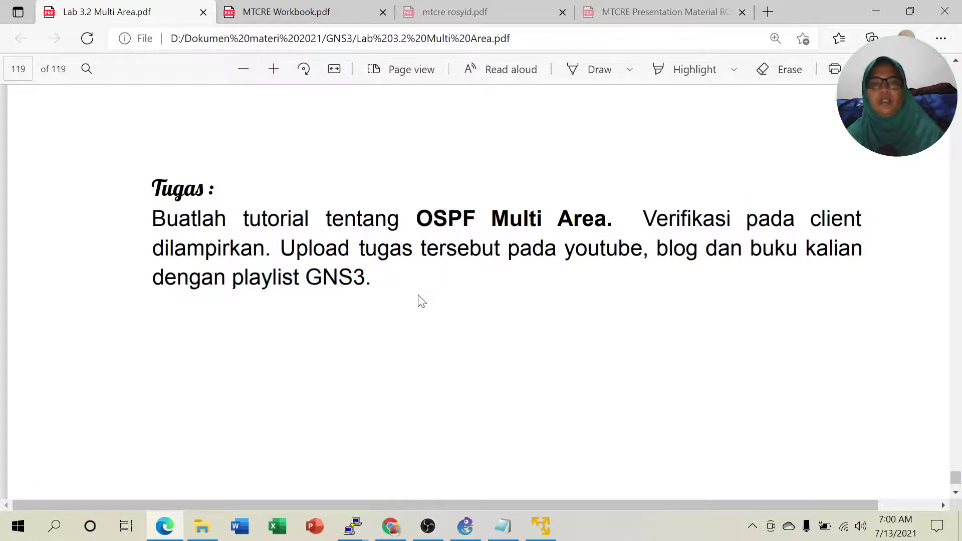
{"action": "left_click", "coordinate": [879, 11]}
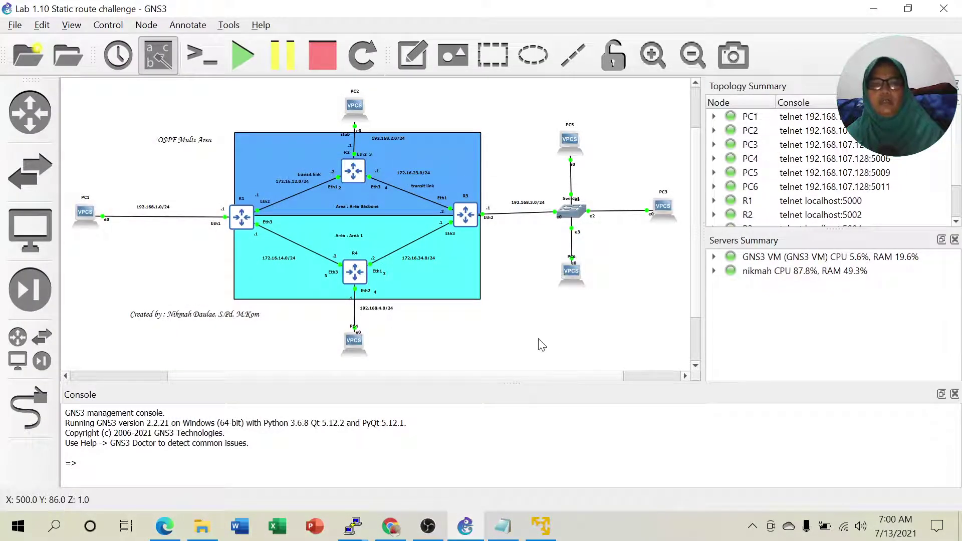
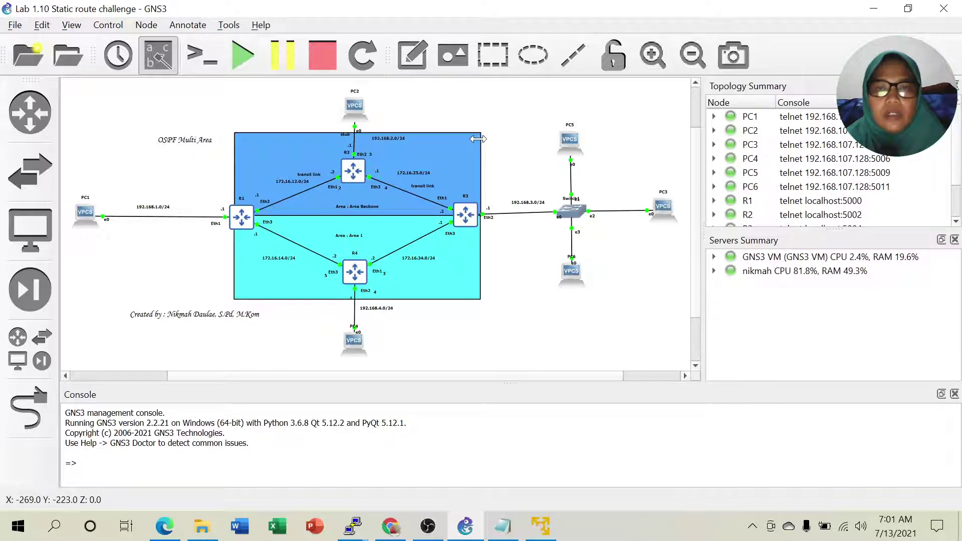
Give the blue Area Backbone rectangle a dashed black border 4 px wide.
{"action": "left_click_drag", "start_coordinate": [477, 148], "coordinate": [478, 147]}
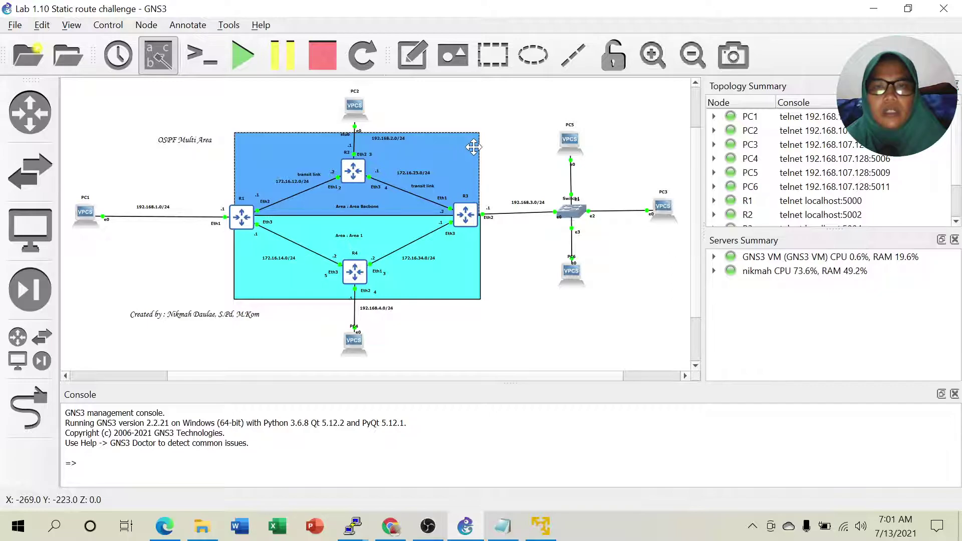
{"action": "right_click", "coordinate": [473, 147]}
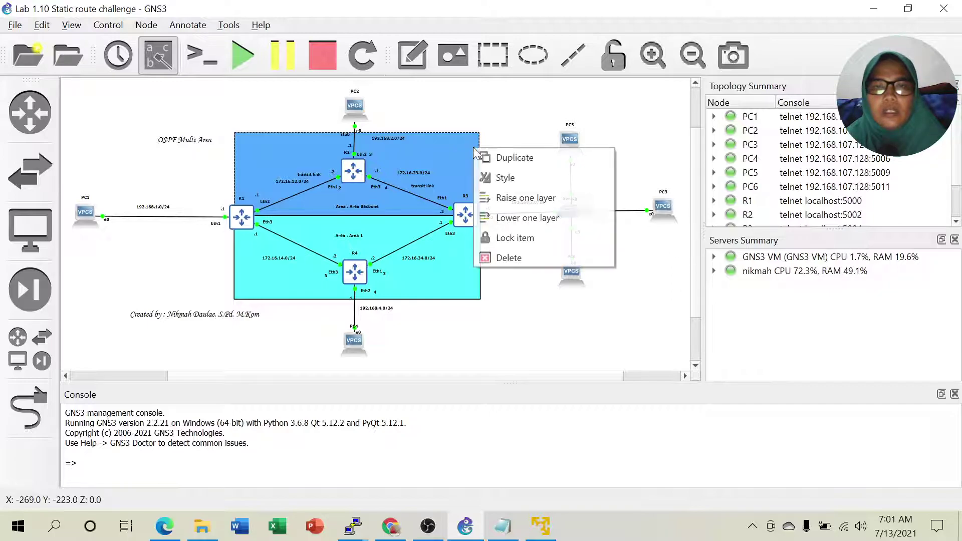
{"action": "left_click", "coordinate": [514, 181]}
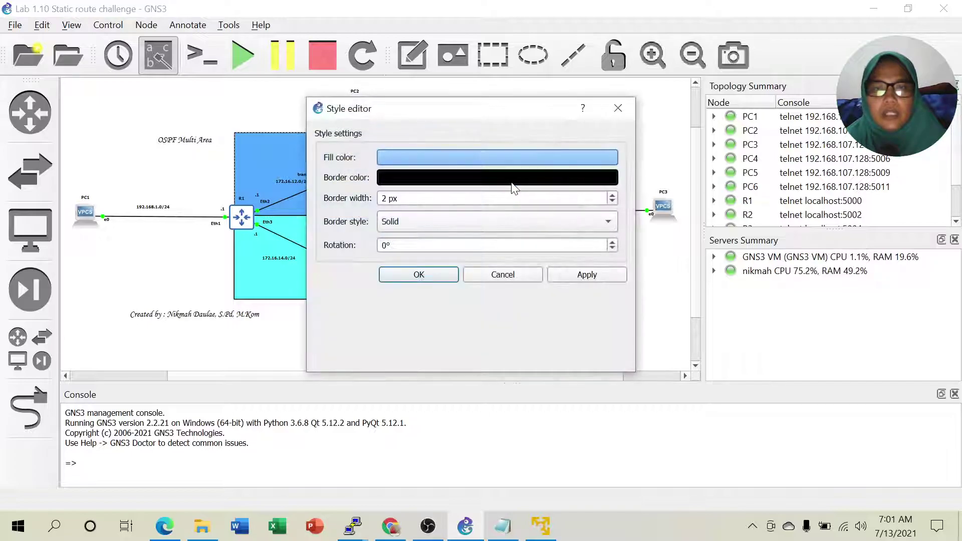
{"action": "left_click", "coordinate": [473, 224]}
{"action": "left_click", "coordinate": [473, 237]}
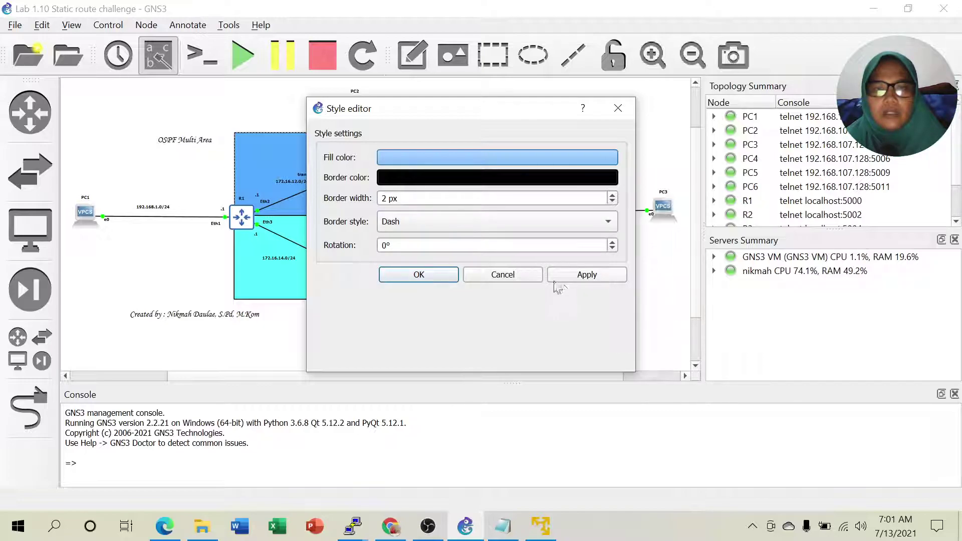
{"action": "left_click", "coordinate": [612, 196]}
{"action": "left_click", "coordinate": [612, 195]}
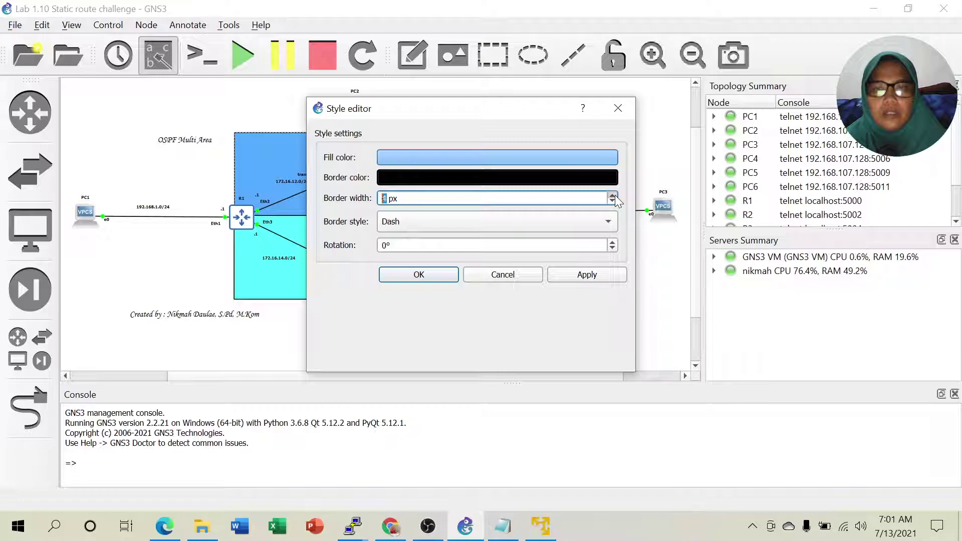
{"action": "left_click", "coordinate": [431, 282]}
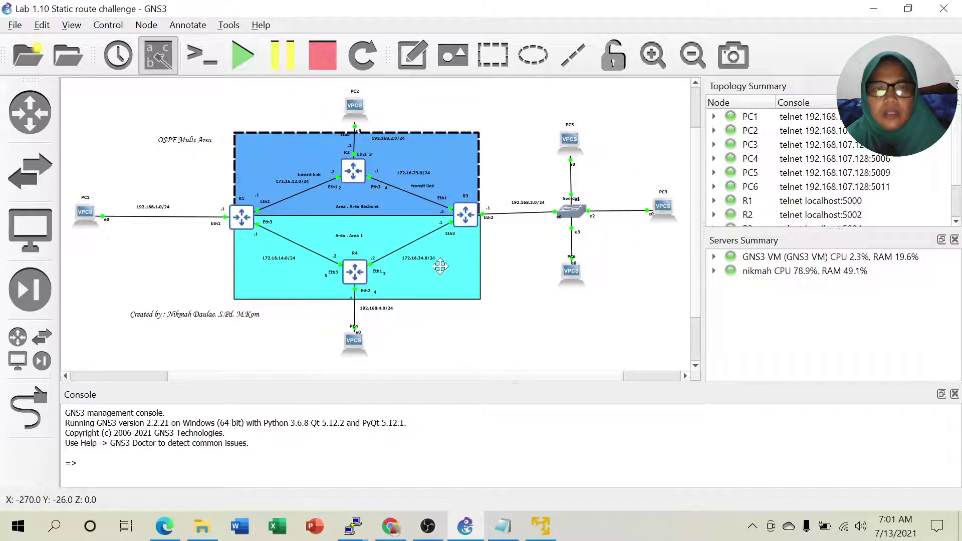
Make the cyan Area 1 rectangle's border dashed, then minimize GNS3 and Notepad to show the desktop.
{"action": "right_click", "coordinate": [456, 291]}
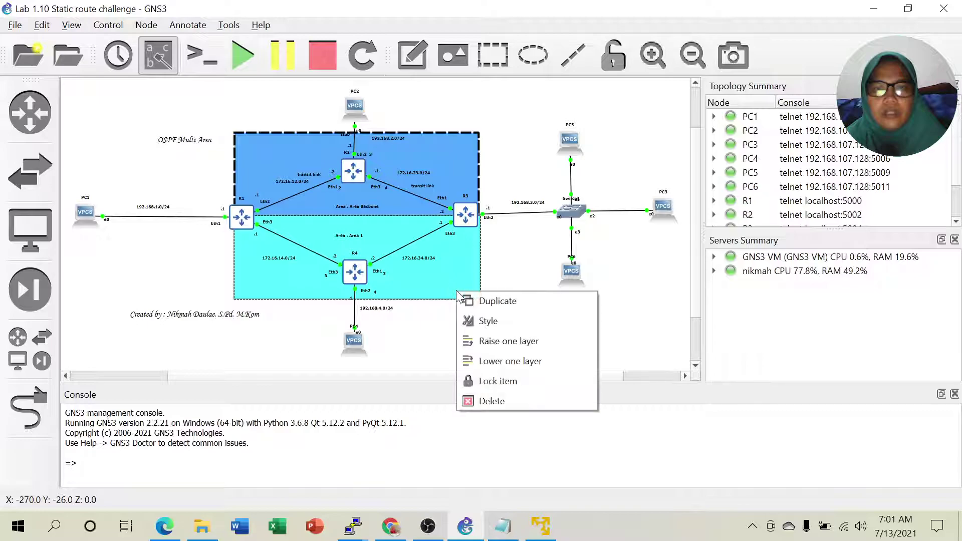
{"action": "left_click", "coordinate": [485, 323]}
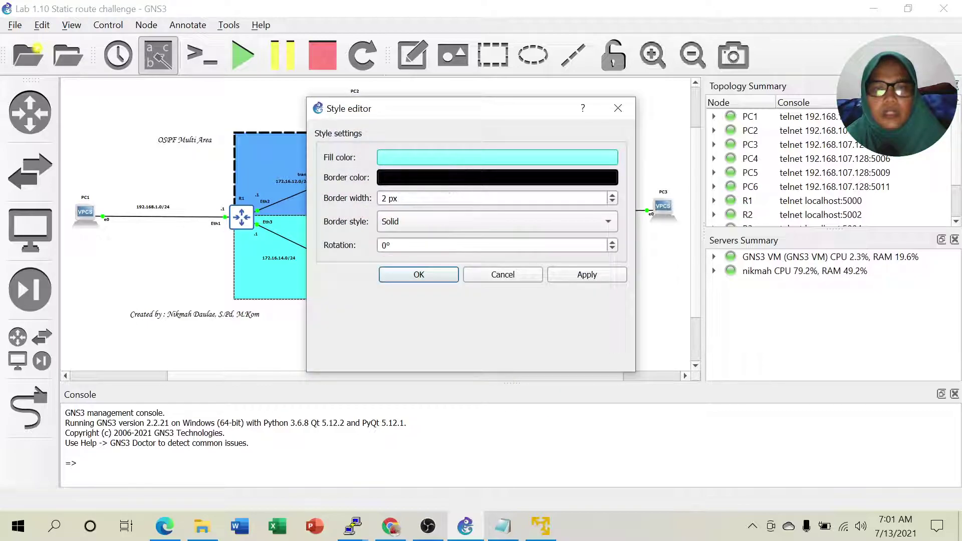
{"action": "left_click", "coordinate": [427, 220]}
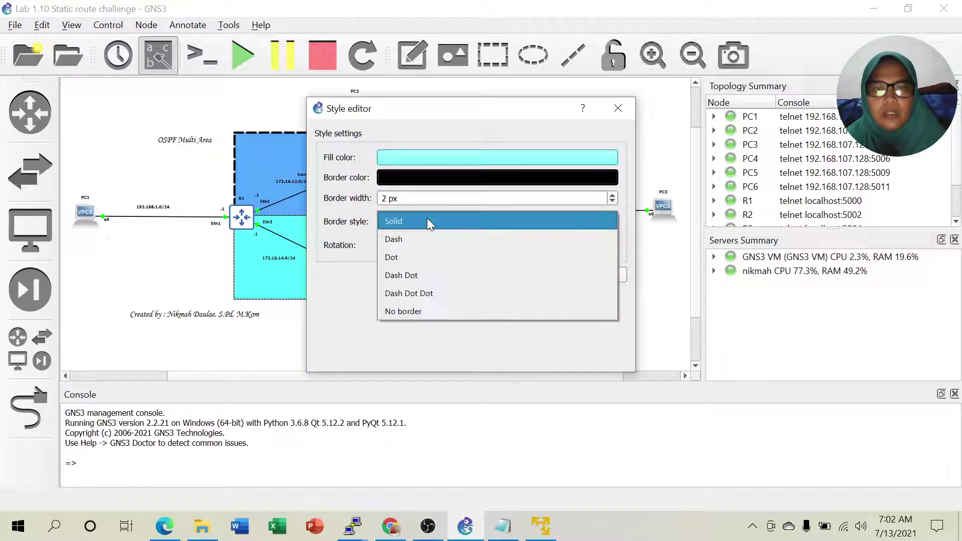
{"action": "left_click", "coordinate": [407, 239]}
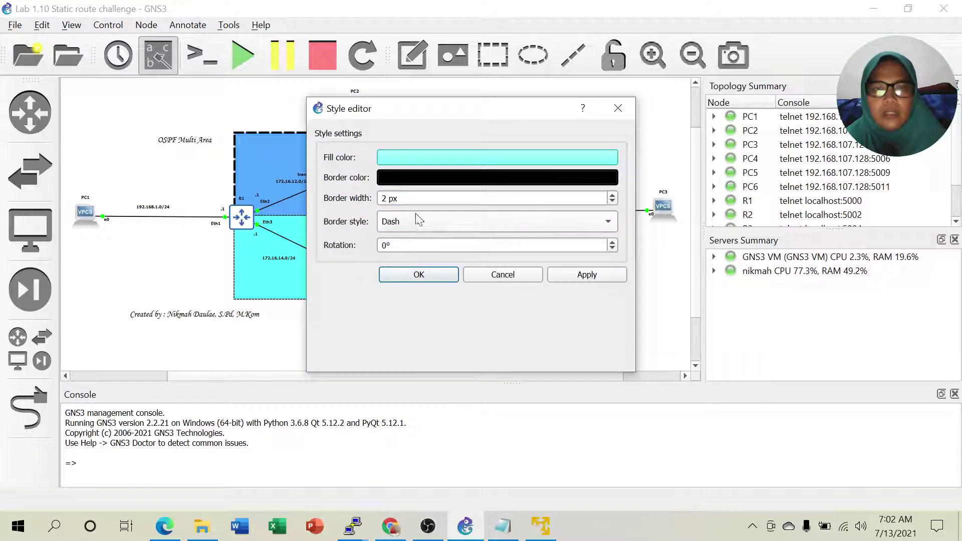
{"action": "left_click", "coordinate": [614, 197]}
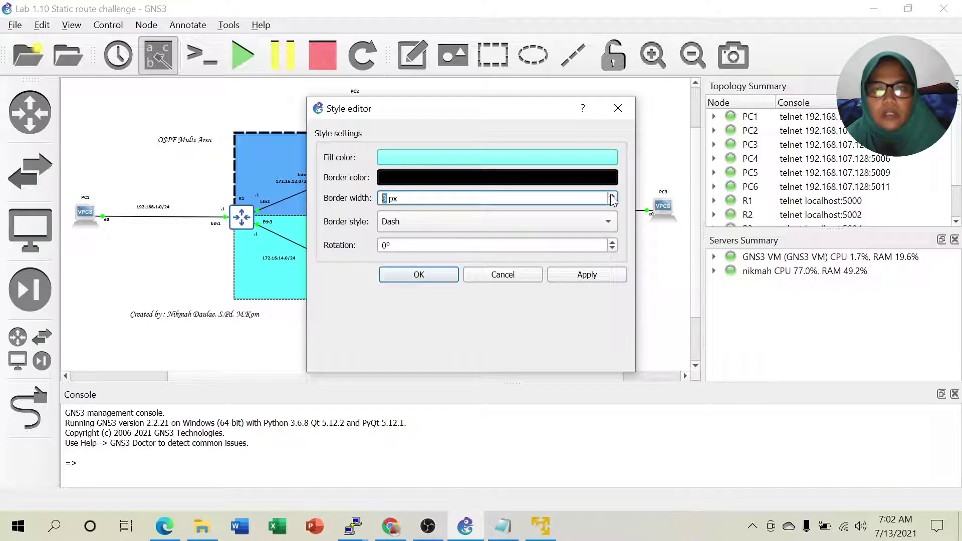
{"action": "left_click", "coordinate": [452, 281]}
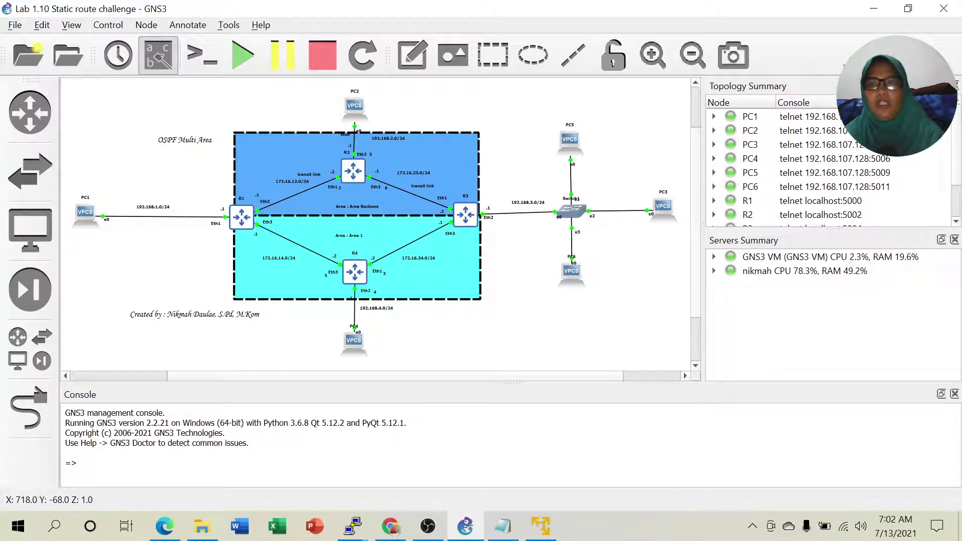
{"action": "left_click", "coordinate": [873, 10]}
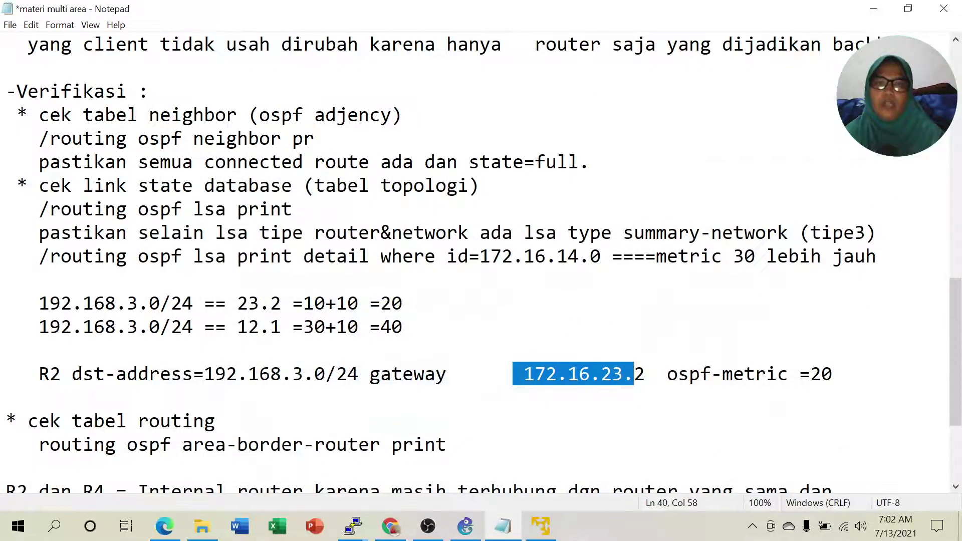
{"action": "left_click", "coordinate": [873, 11]}
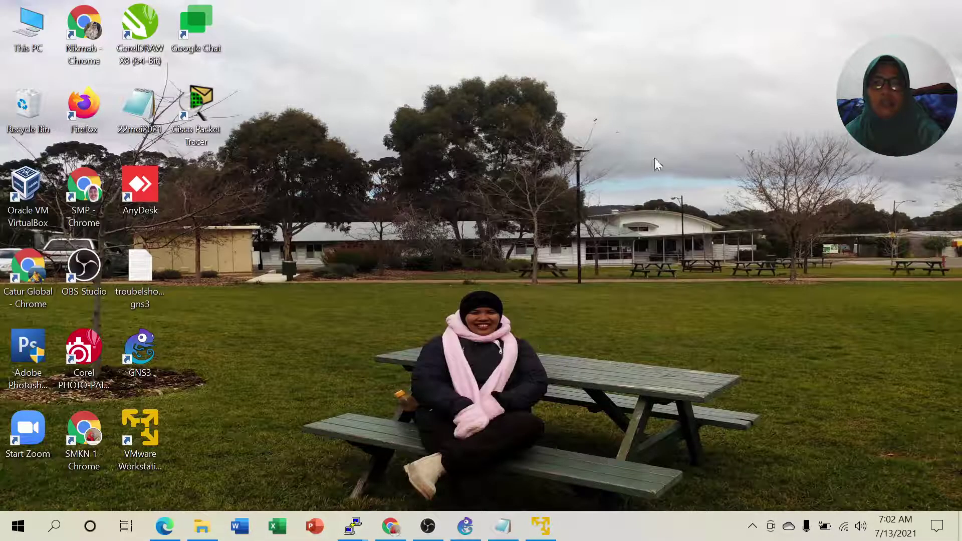